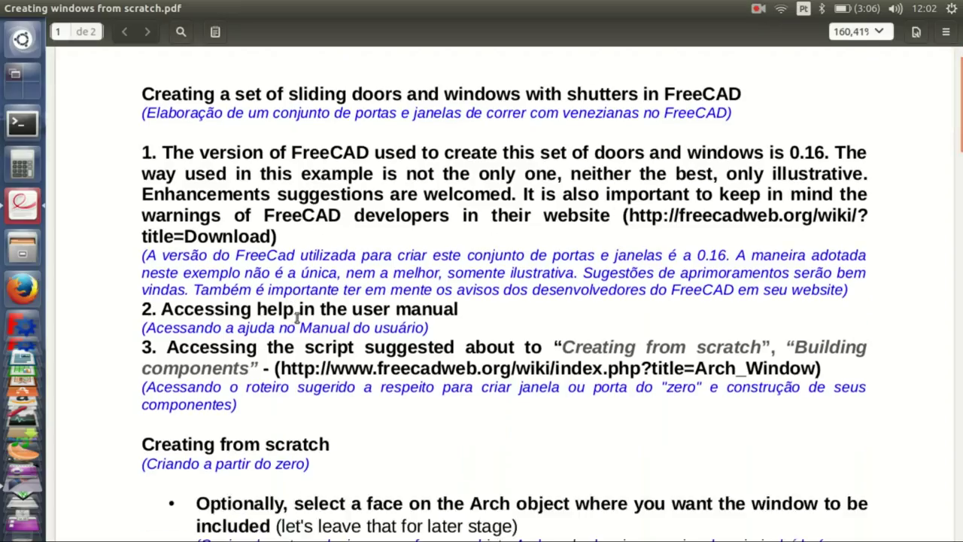
Bring FreeCAD forward, dismiss the About box, and switch to the Start workbench
click(23, 331)
click(633, 408)
click(474, 31)
click(452, 462)
Navigate from the Start page user manual to the Arch Window wiki page's Description
scroll(410, 379, down, 5)
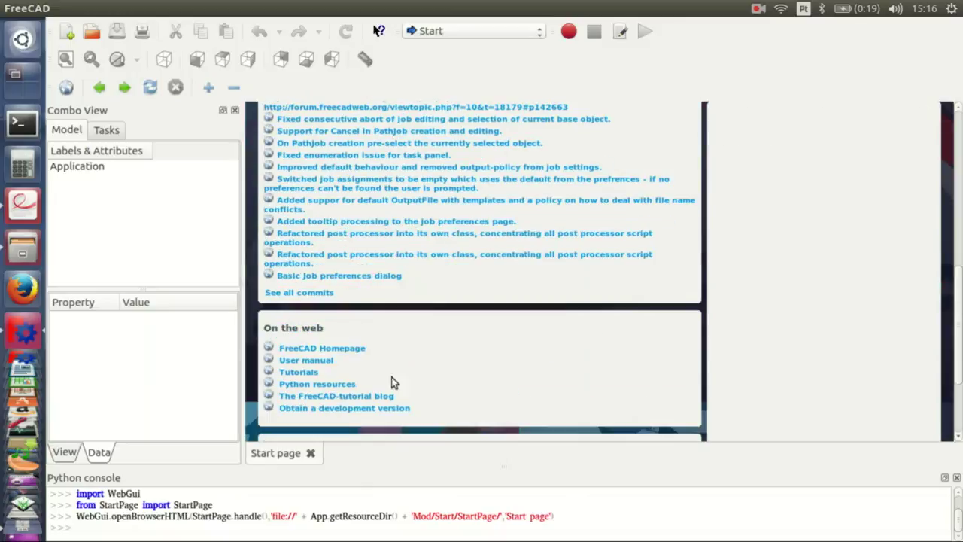
click(317, 361)
scroll(323, 361, down, 3)
click(193, 424)
scroll(335, 403, down, 3)
click(366, 432)
click(219, 377)
Read through the Arch Window wiki description
scroll(432, 264, down, 4)
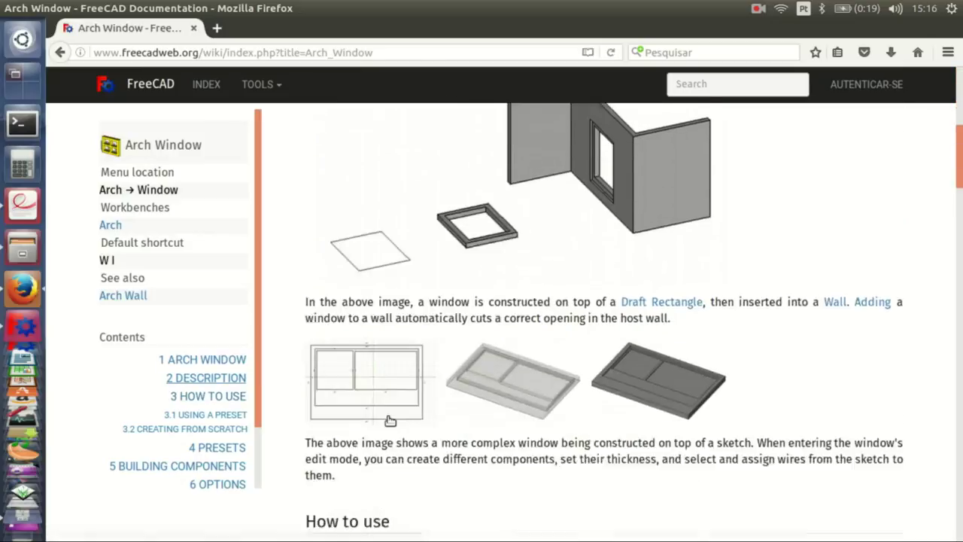
scroll(430, 360, down, 3)
scroll(431, 360, down, 3)
scroll(431, 361, down, 2)
scroll(430, 361, down, 5)
scroll(432, 311, down, 1)
Review the PDF guide's 'Creating from scratch' steps, then return to FreeCAD
key(alt+Tab)
scroll(277, 239, up, 2)
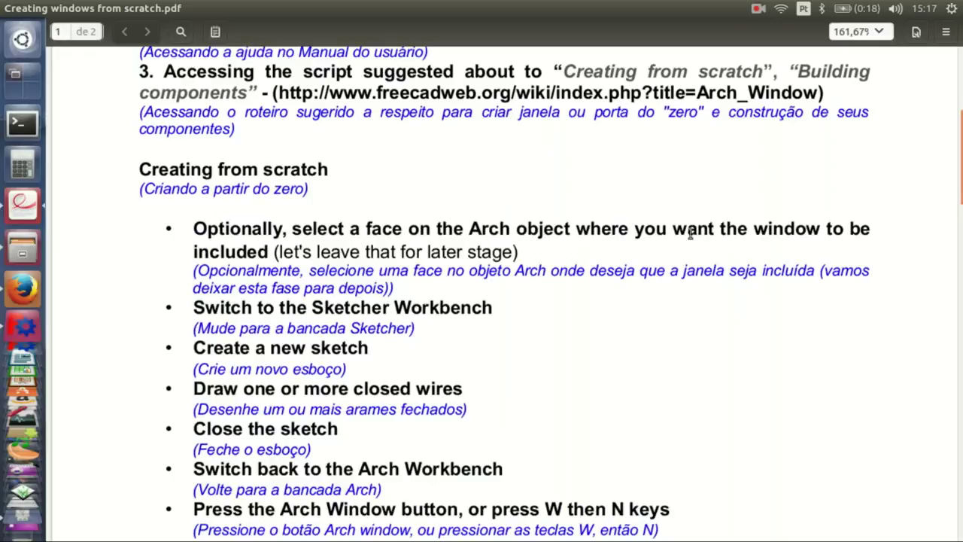
scroll(283, 271, down, 1)
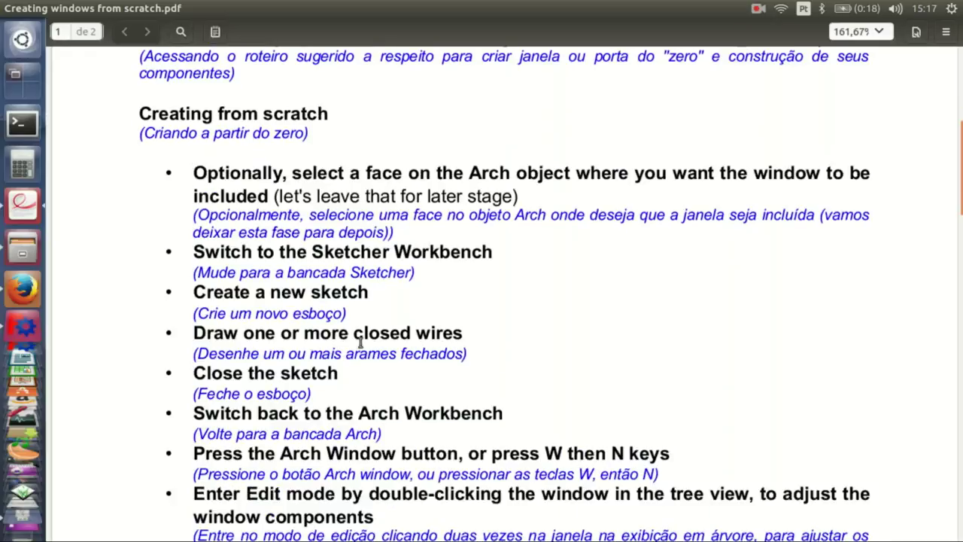
scroll(234, 379, down, 2)
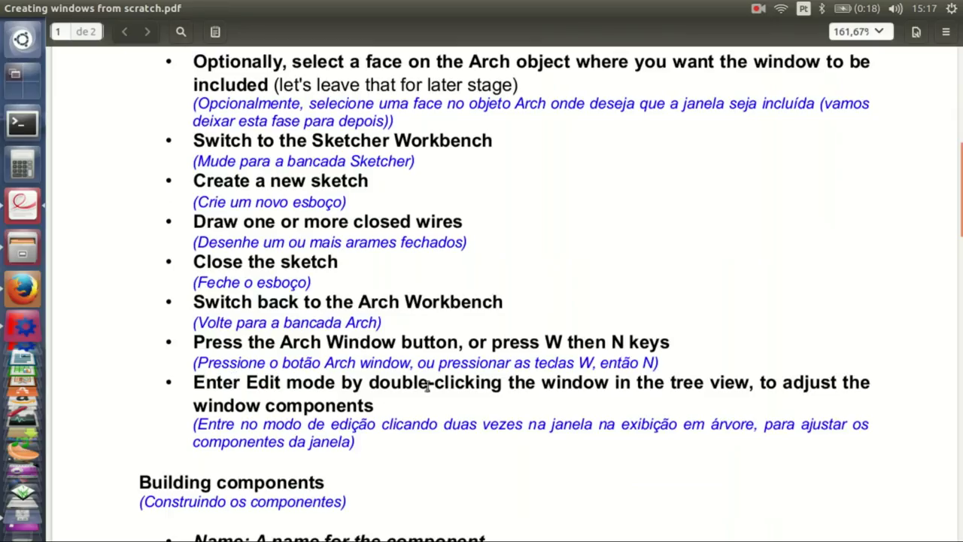
key(alt+Tab)
Close the Start page, create a new document, and start a Sketcher sketch on the XZ plane
click(312, 454)
click(66, 32)
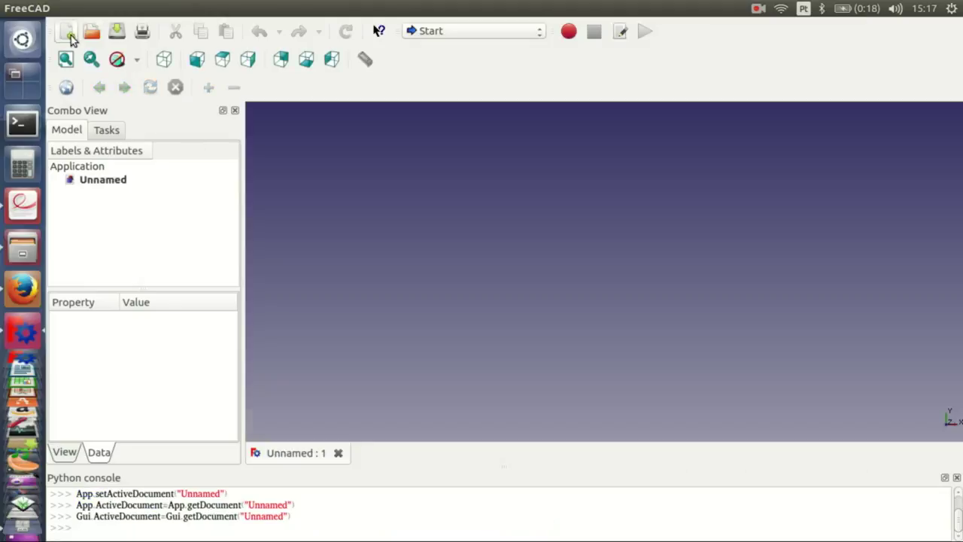
click(425, 32)
click(441, 431)
click(66, 87)
click(452, 210)
click(546, 302)
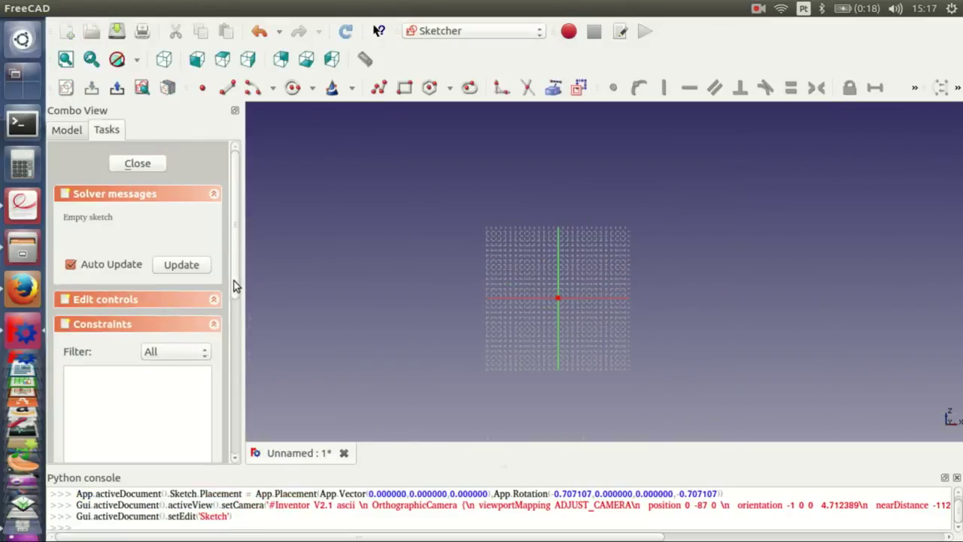
Hide the sketch grid and draw a rectangle
scroll(234, 286, down, 2)
click(214, 227)
click(70, 253)
click(404, 87)
click(563, 171)
click(740, 277)
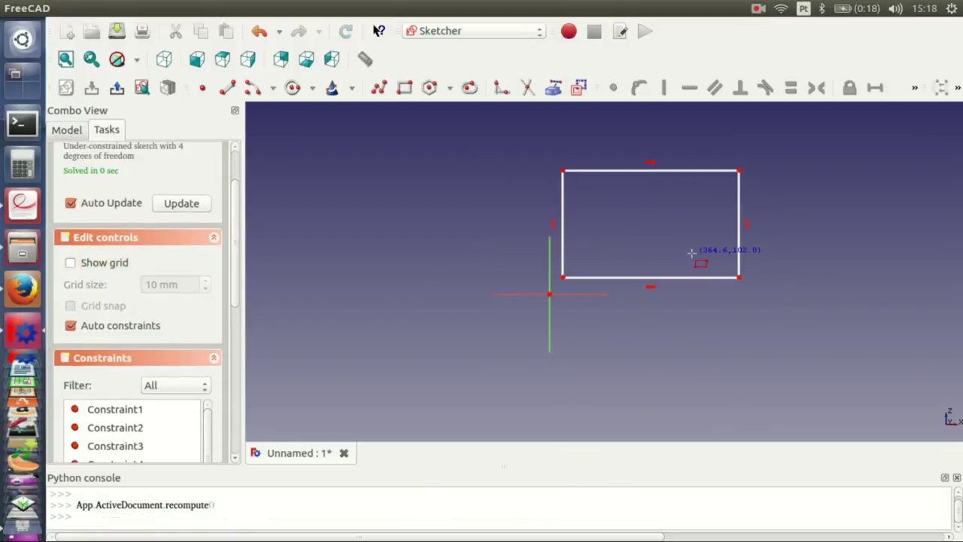
Constrain the rectangle's top edge to 2.4 m and name it Width
click(875, 87)
text(2.4)
key(Return)
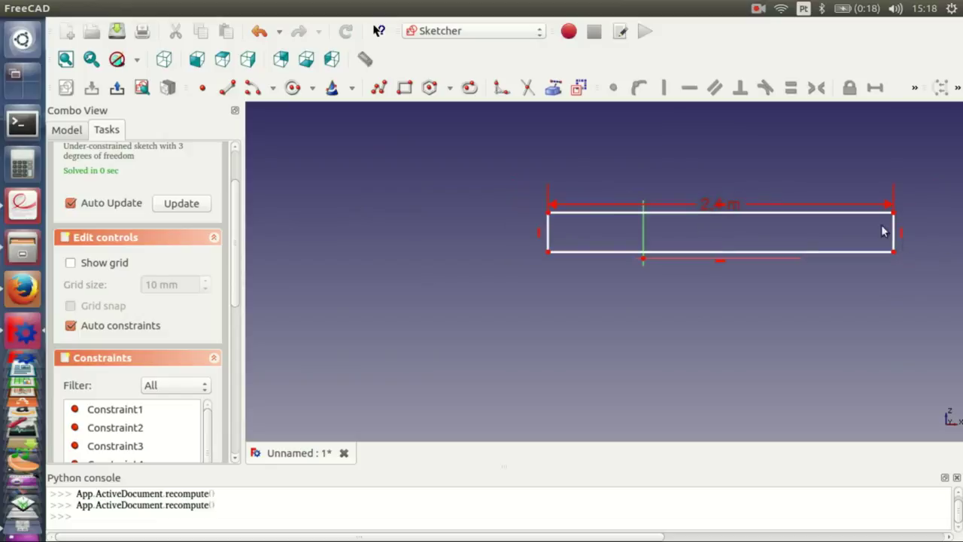
double_click(707, 206)
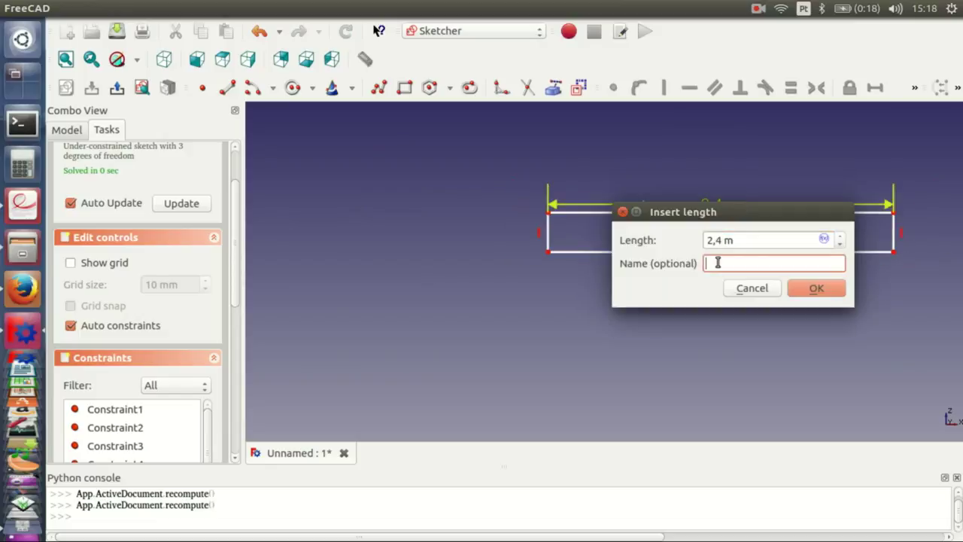
click(819, 293)
Constrain the right edge to 2.1 m named Height and move the rectangle right of the axis
click(894, 232)
click(916, 88)
click(606, 114)
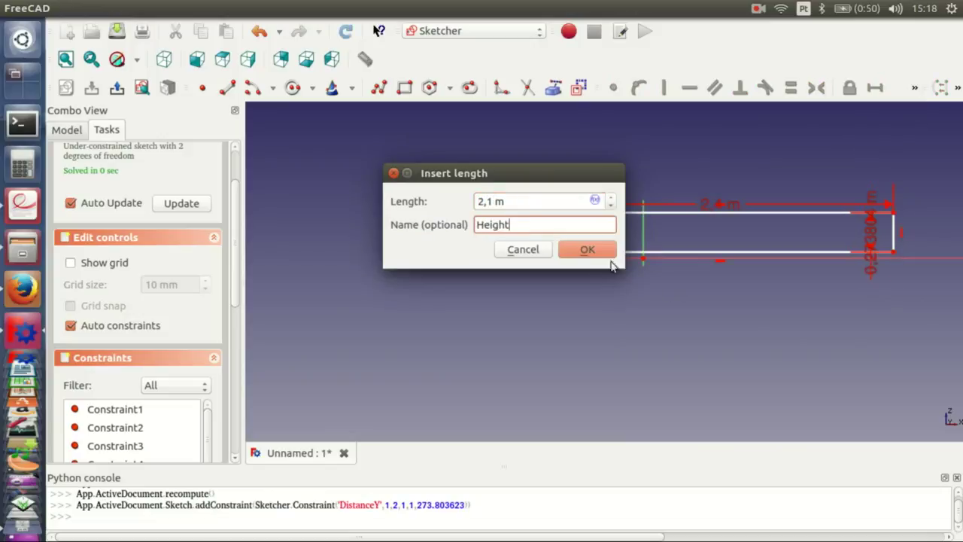
click(606, 256)
drag(712, 238, 757, 190)
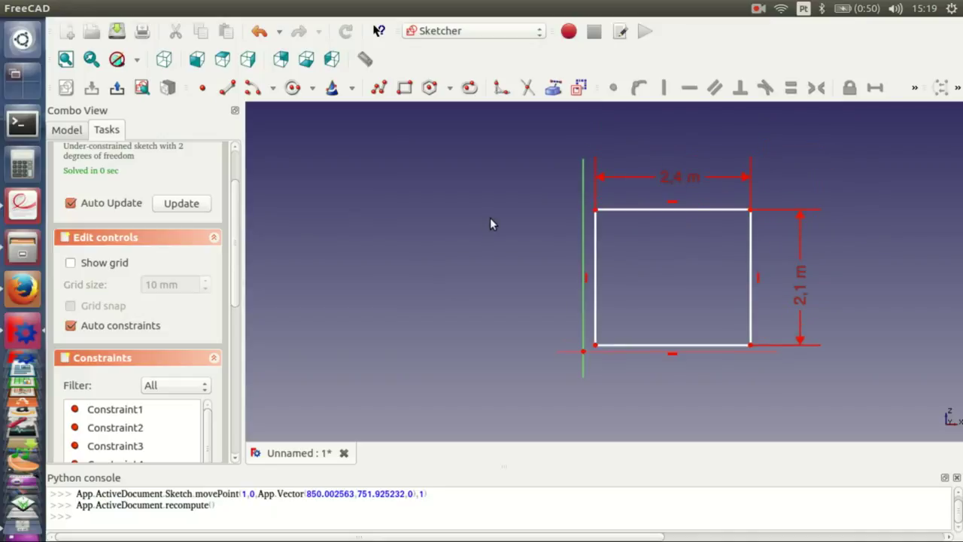
Draw a smaller inner rectangle inside the outer frame
click(404, 87)
click(603, 220)
click(743, 339)
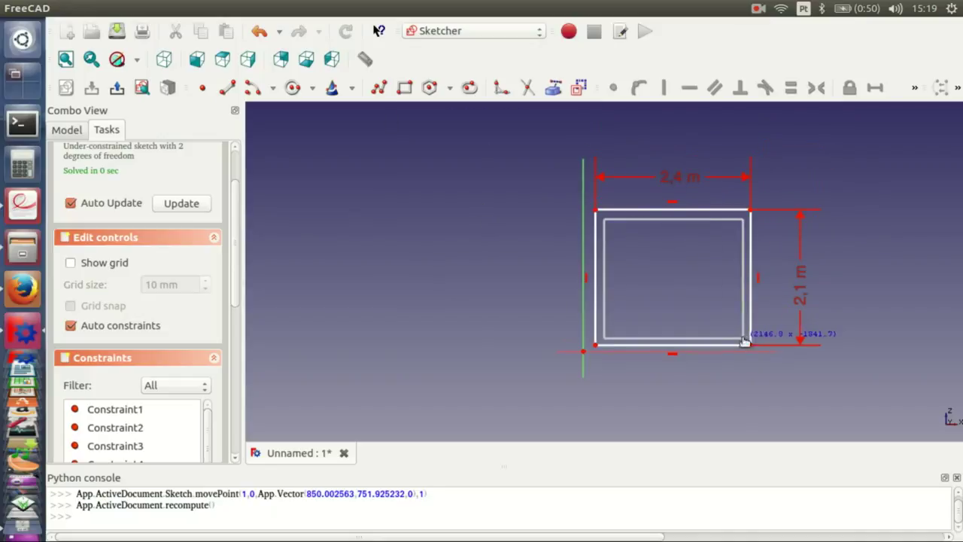
scroll(723, 316, up, 3)
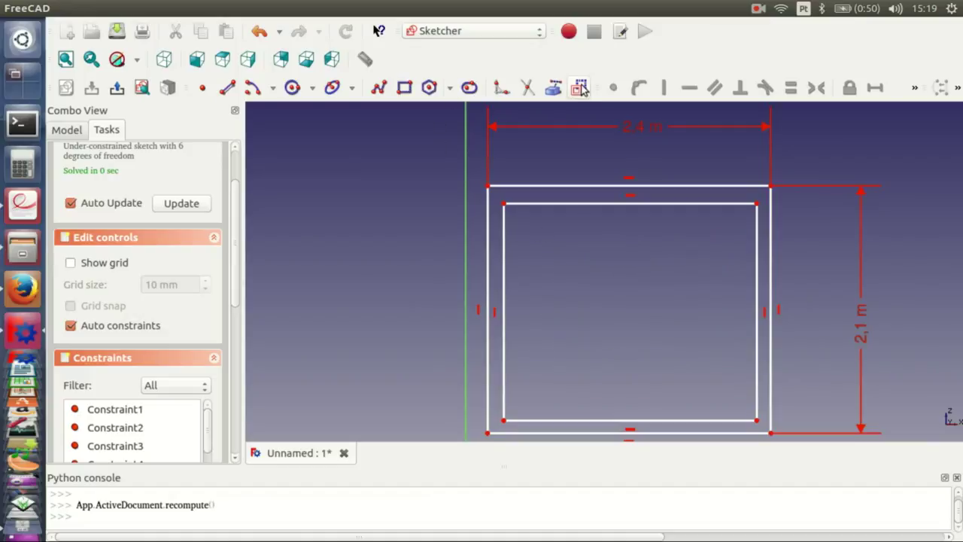
scroll(586, 274, up, 2)
Draw short lines joining the inner and outer rectangles at the left, top and right
click(464, 223)
click(439, 223)
click(498, 168)
click(496, 142)
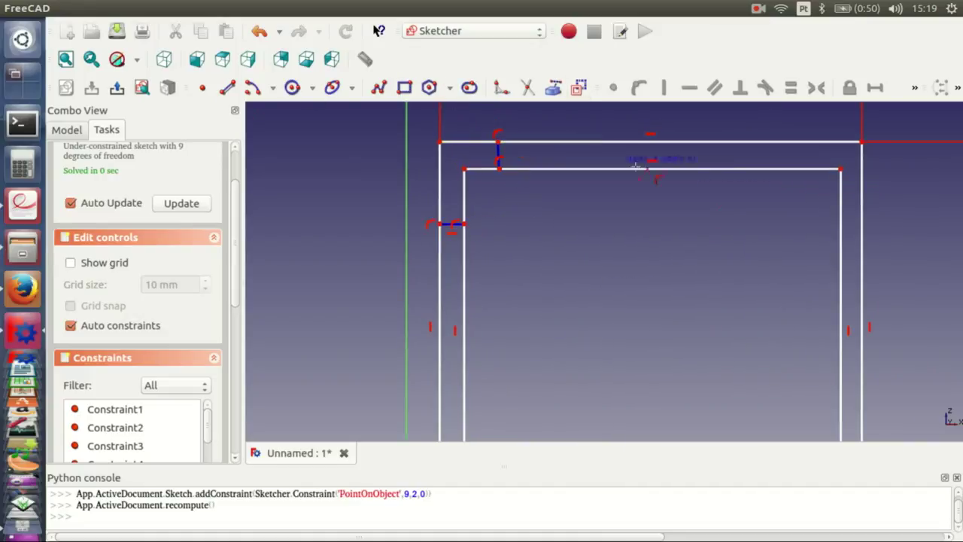
click(862, 232)
scroll(738, 240, down, 1)
scroll(645, 252, down, 1)
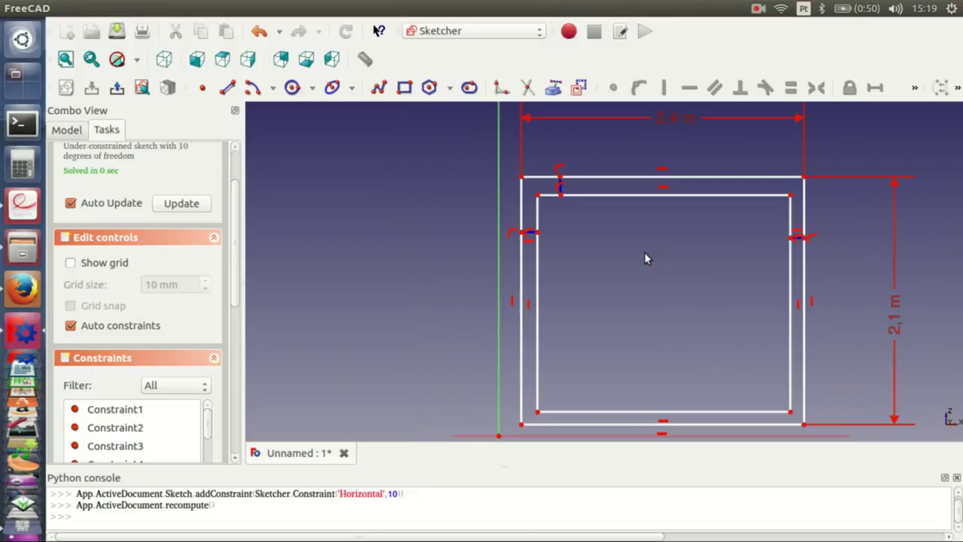
scroll(273, 343, down, 5)
scroll(274, 344, down, 3)
scroll(273, 343, down, 5)
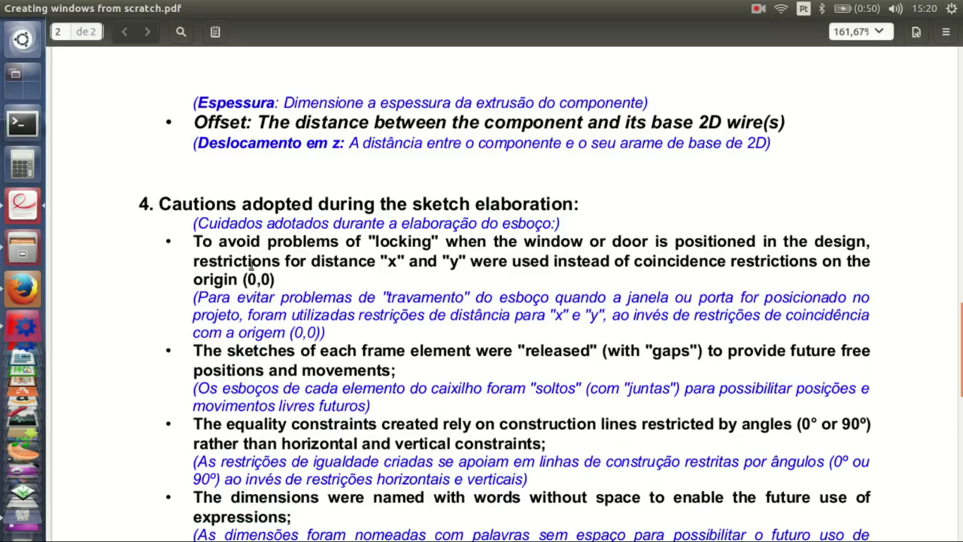
scroll(291, 226, down, 1)
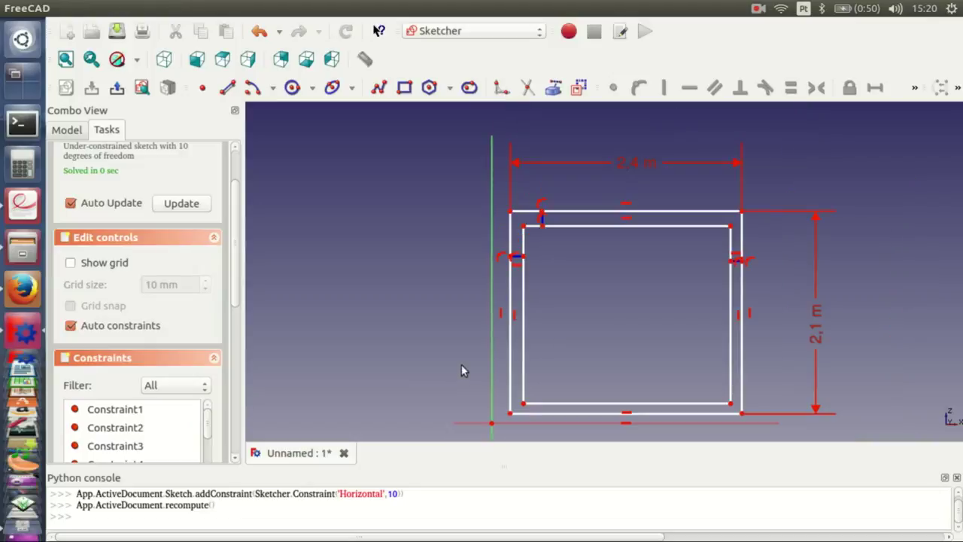
scroll(471, 331, up, 2)
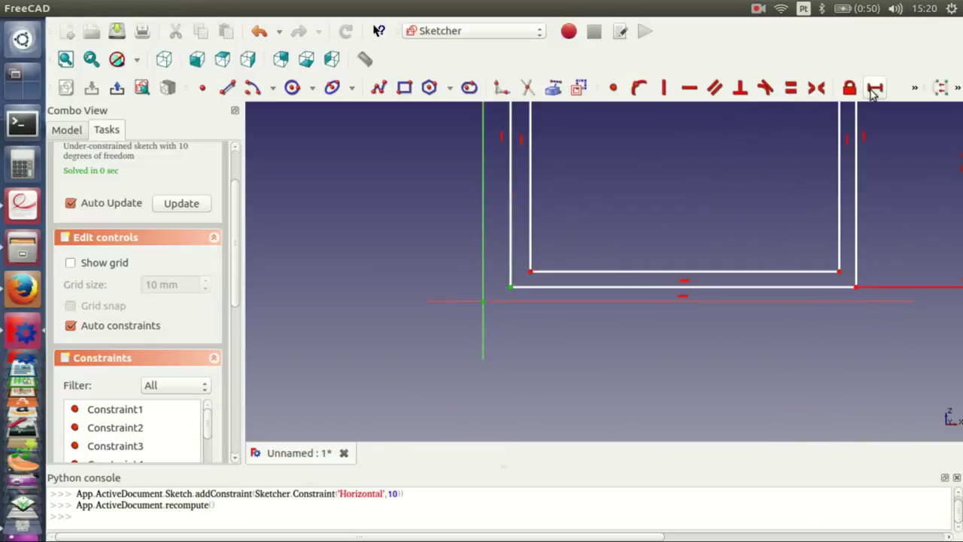
Dimension the corner from the origin: 0,191004 m Origin_lenght and 97,6317 mm Origin_height
click(874, 89)
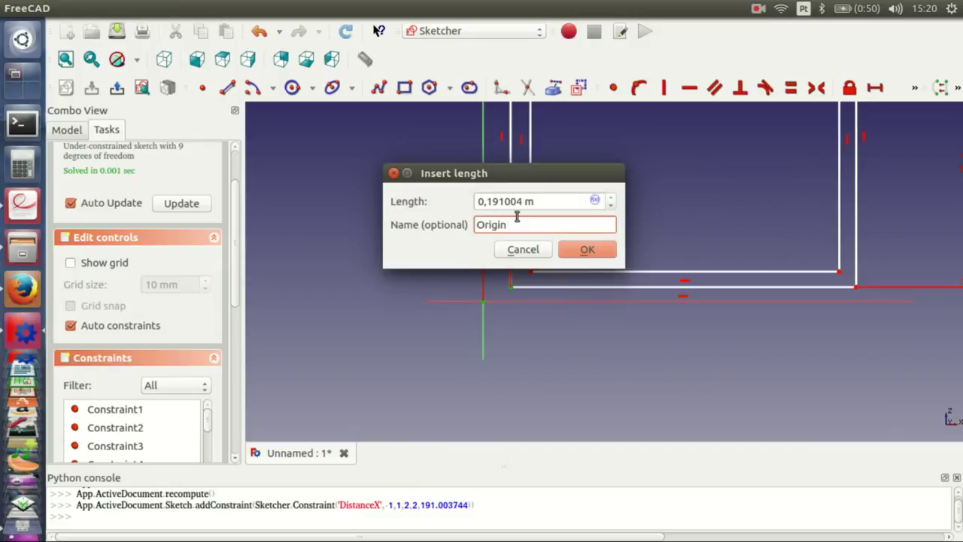
text(Origin_lenght)
click(603, 251)
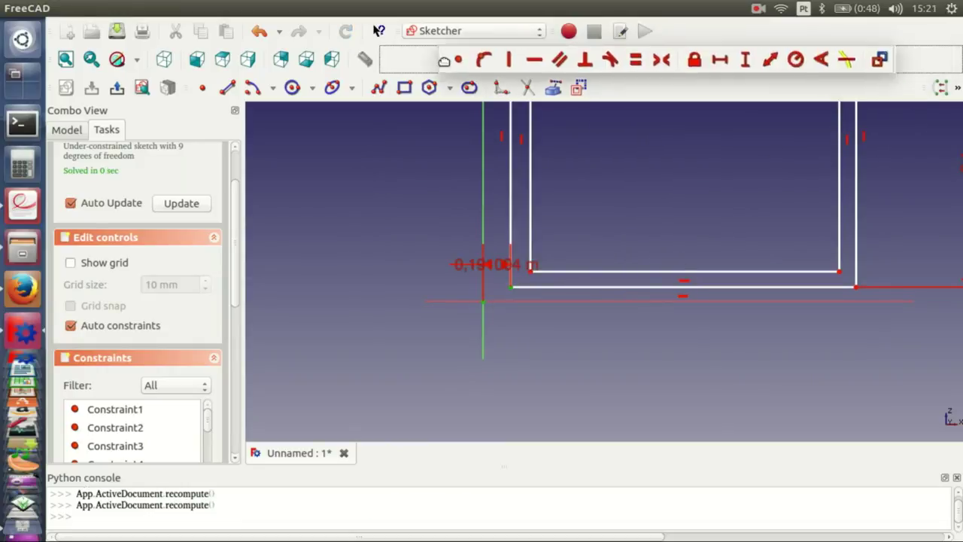
click(687, 59)
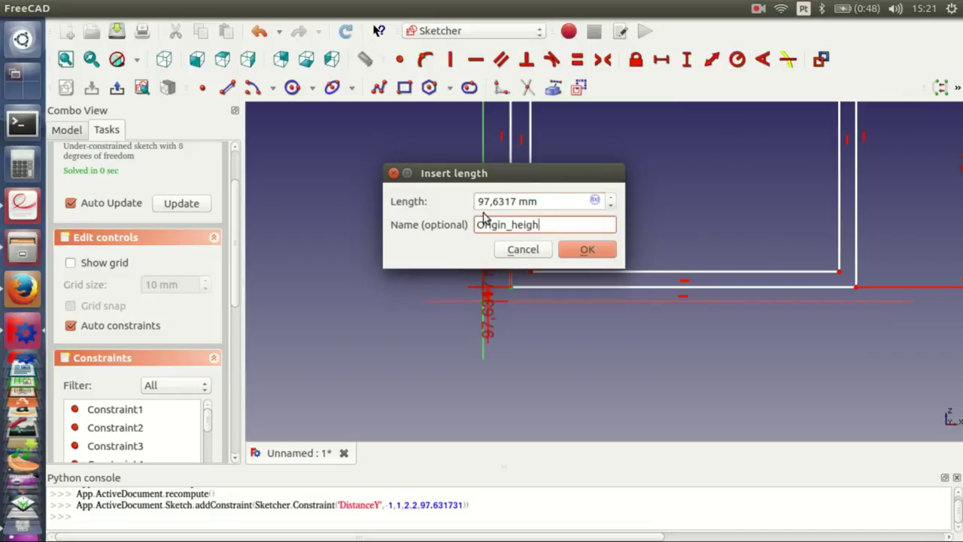
click(582, 249)
drag(487, 301, 376, 315)
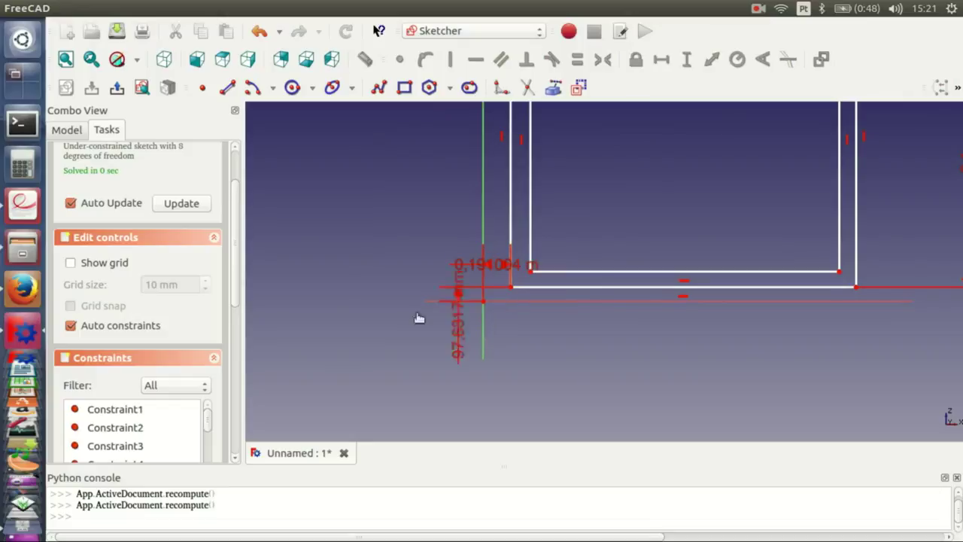
drag(499, 301, 527, 354)
scroll(167, 226, up, 2)
Check the PDF guide, then fix the left connector at a 180 deg angle
key(alt+Tab)
scroll(697, 248, down, 2)
scroll(407, 273, down, 2)
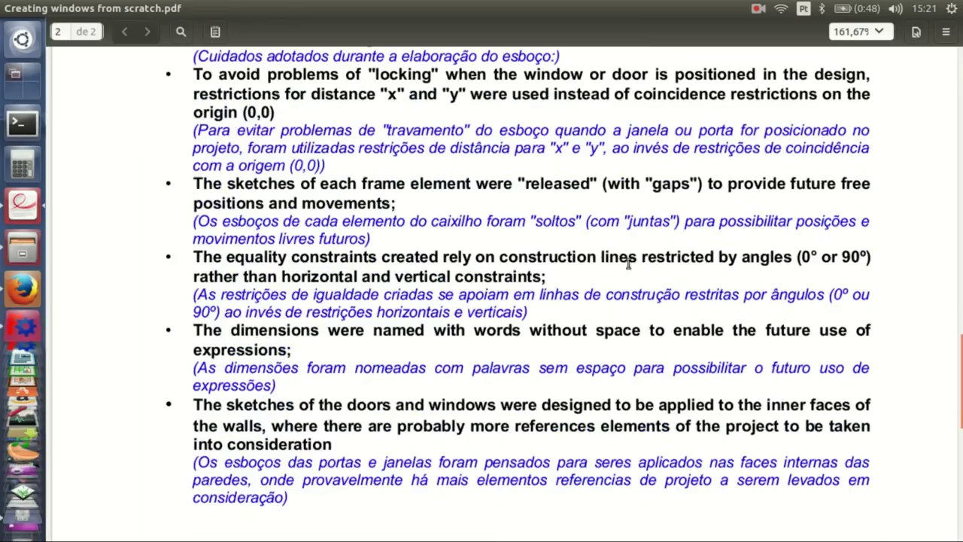
key(alt+Tab)
scroll(555, 294, up, 3)
scroll(467, 286, up, 2)
click(462, 302)
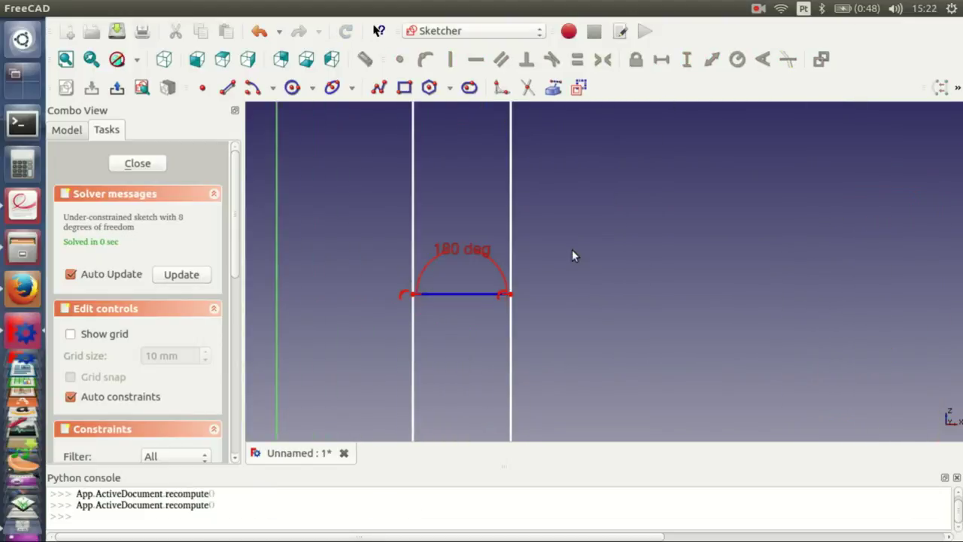
Fix the top connector at 90 deg and the right connector at 0 deg
scroll(572, 250, down, 2)
click(762, 60)
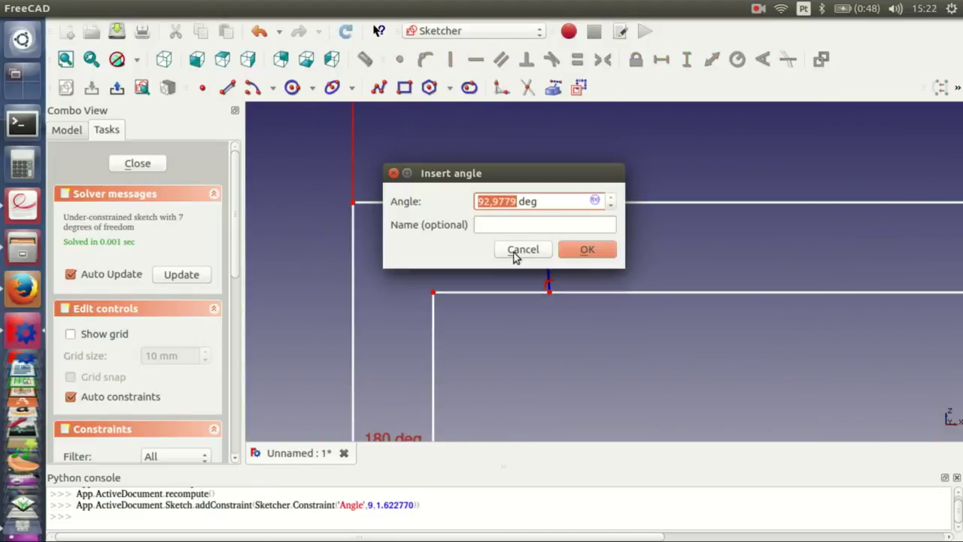
click(564, 256)
scroll(576, 286, down, 2)
scroll(475, 338, up, 3)
scroll(713, 293, up, 3)
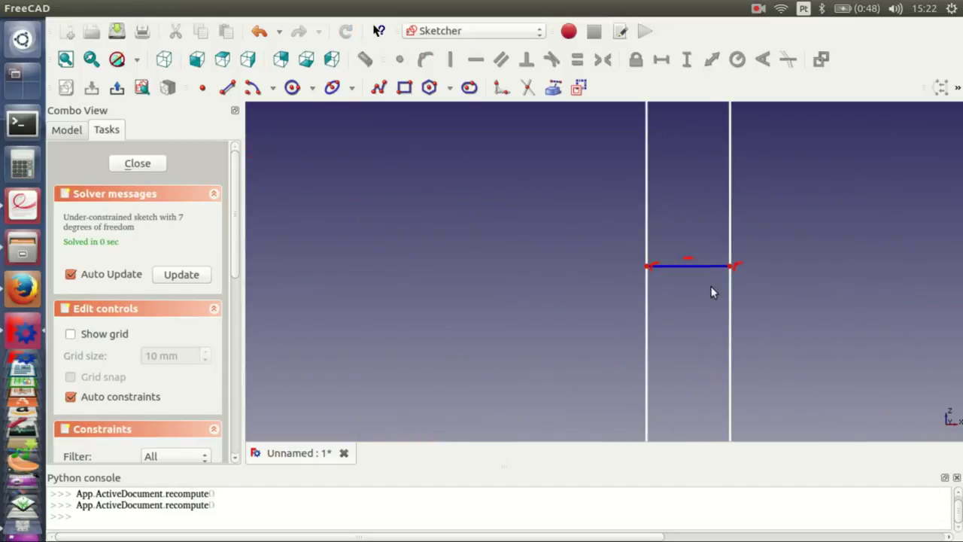
click(688, 265)
click(762, 60)
click(585, 248)
Make the connector end points coincide with the frame corners
scroll(563, 275, down, 2)
scroll(566, 275, down, 3)
scroll(576, 263, up, 1)
scroll(527, 268, up, 1)
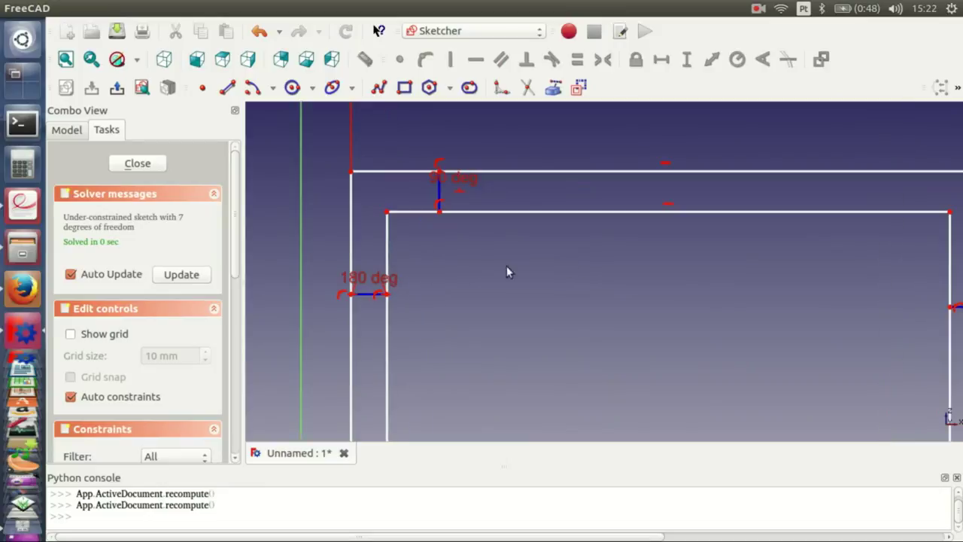
click(387, 213)
click(402, 61)
drag(439, 197, 593, 198)
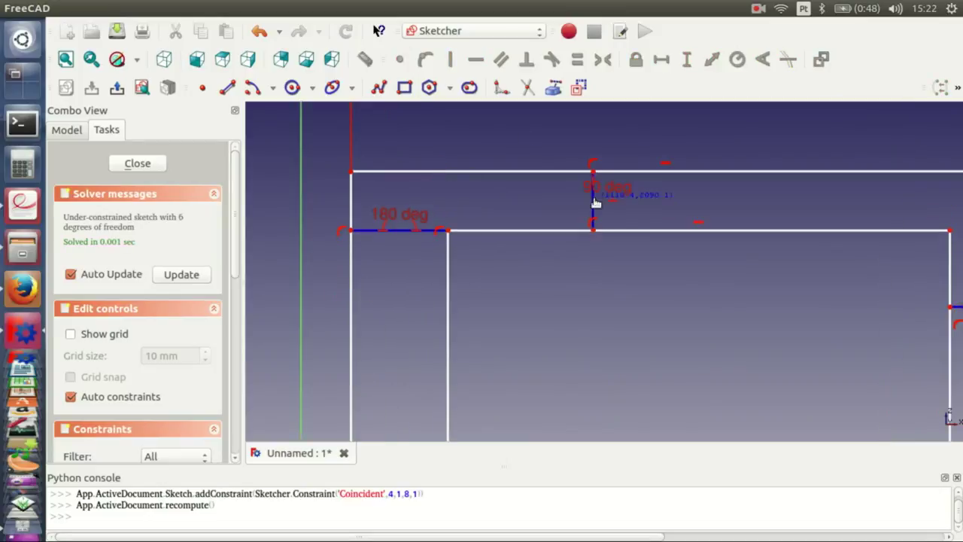
click(401, 61)
drag(622, 376, 683, 296)
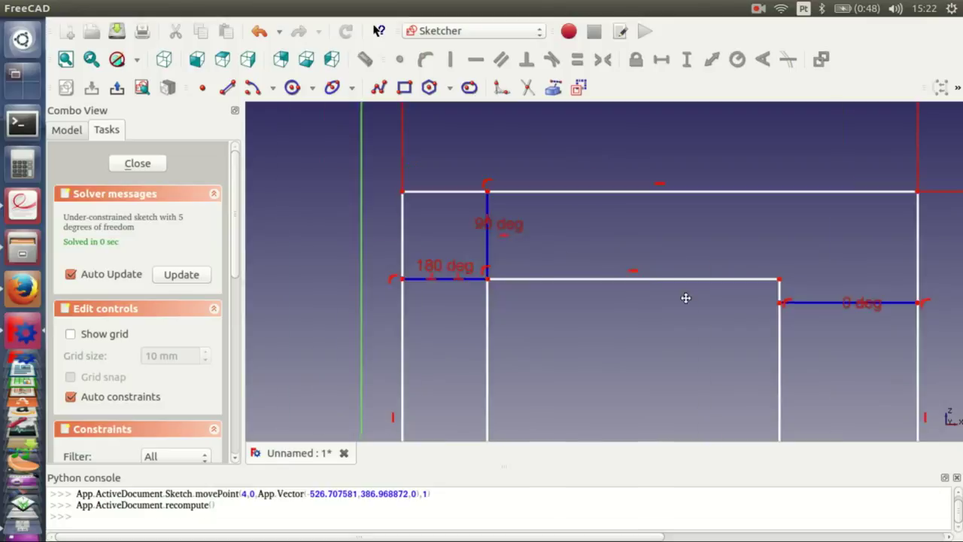
click(401, 60)
Begin a horizontal frame-width distance at the inner rectangle's corner
scroll(447, 247, down, 3)
click(497, 381)
click(664, 61)
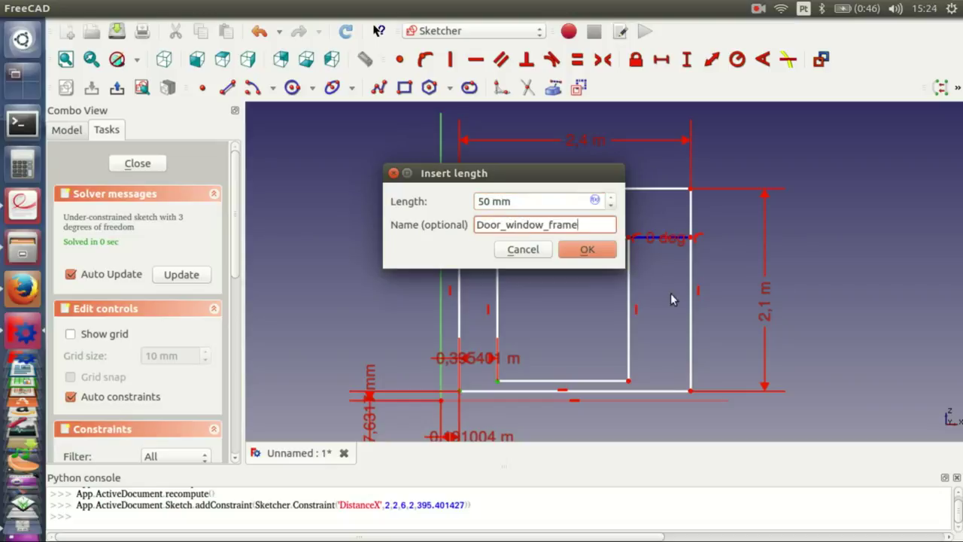
Confirm the 50 mm Door_window_frame width and add a 40 mm vertical distance at the inner bottom corner
key(Return)
scroll(430, 249, up, 5)
scroll(655, 197, down, 3)
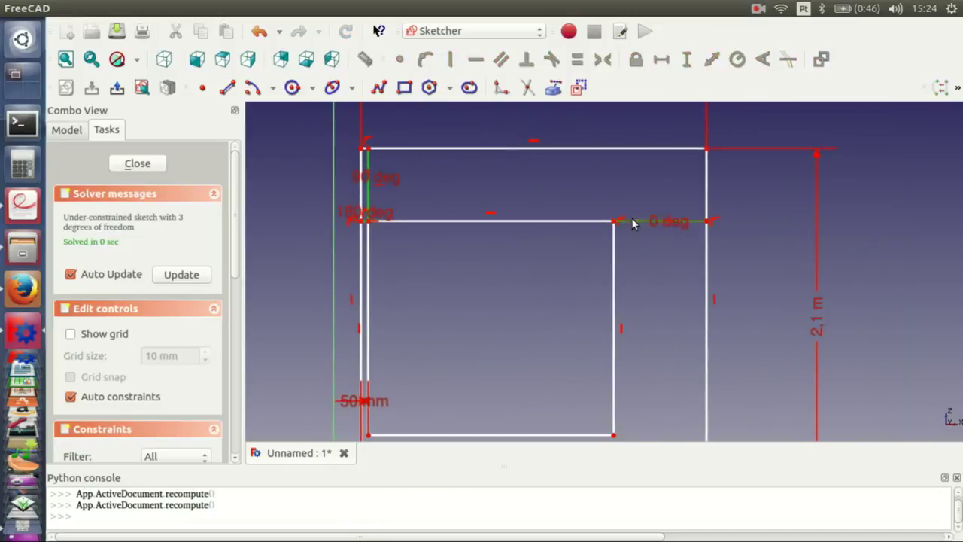
click(616, 370)
key(shift+v)
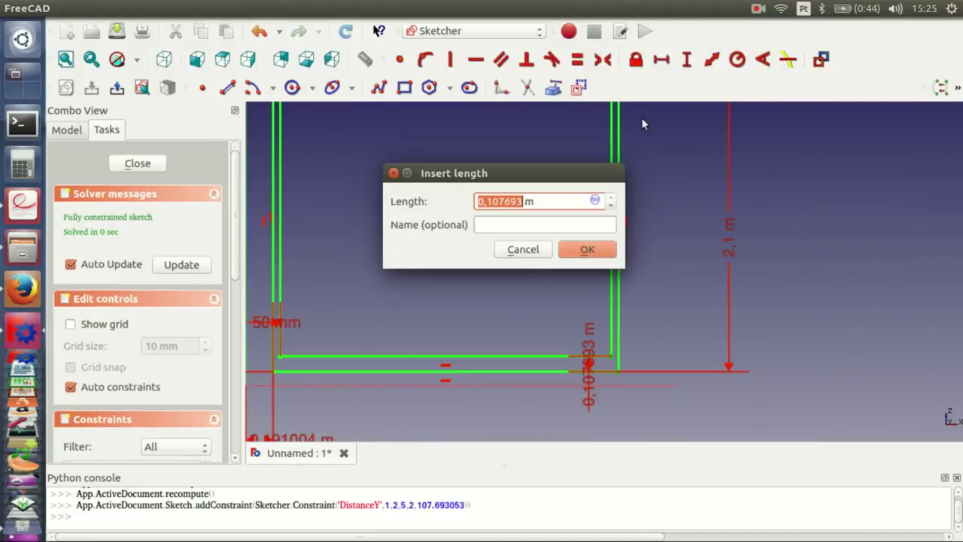
text(m)
click(514, 225)
text(Inferior frame)
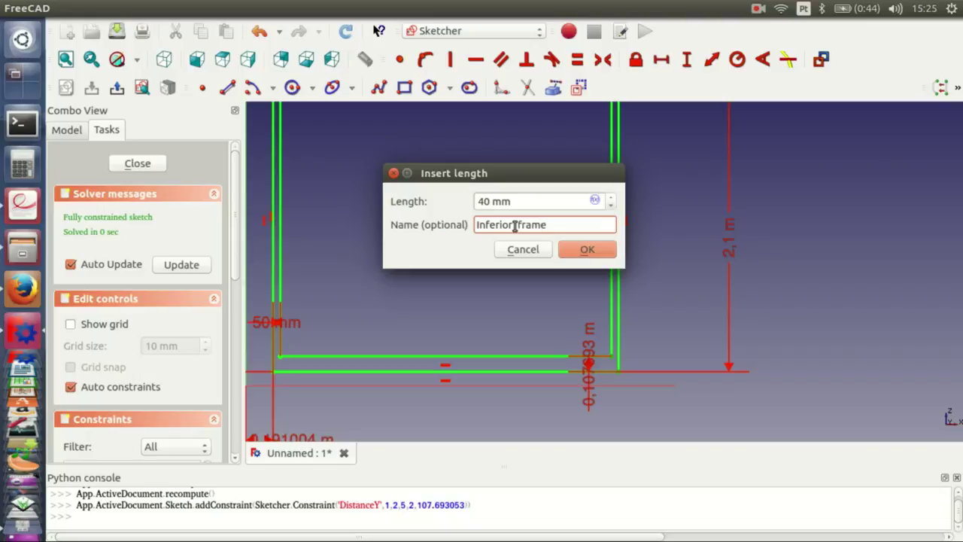
click(579, 250)
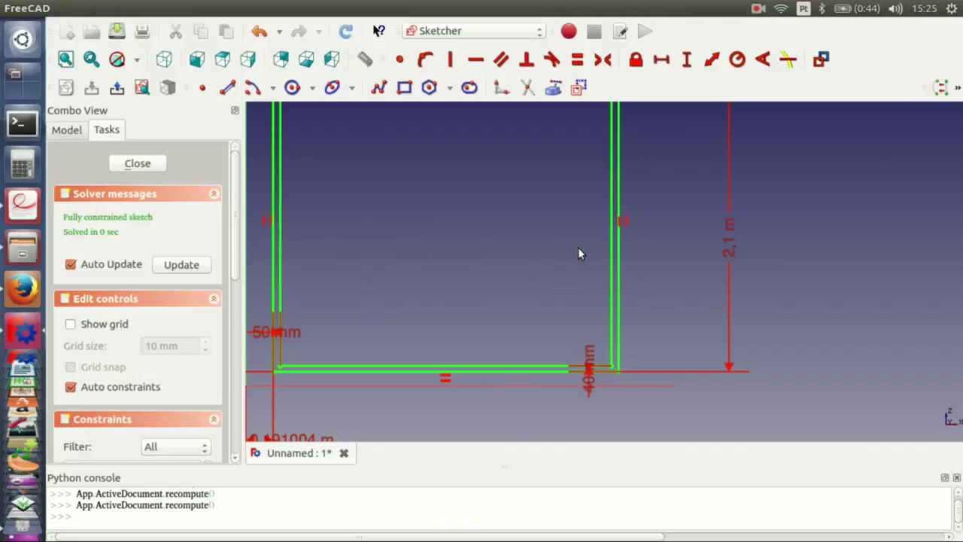
Pan across the fully constrained frame and scroll the toolbar to reveal hidden sketch tools
scroll(403, 286, down, 3)
middle_drag(379, 238, 559, 246)
scroll(560, 246, up, 2)
drag(941, 87, 614, 89)
Draw left and right sash rectangles inside the frame, each with an inner rectangle
click(489, 161)
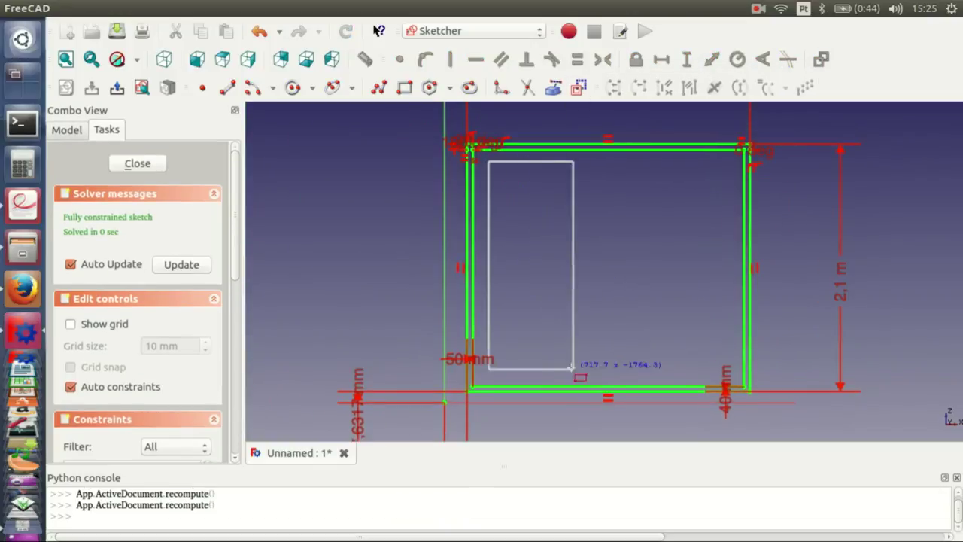
click(574, 371)
click(641, 161)
click(734, 372)
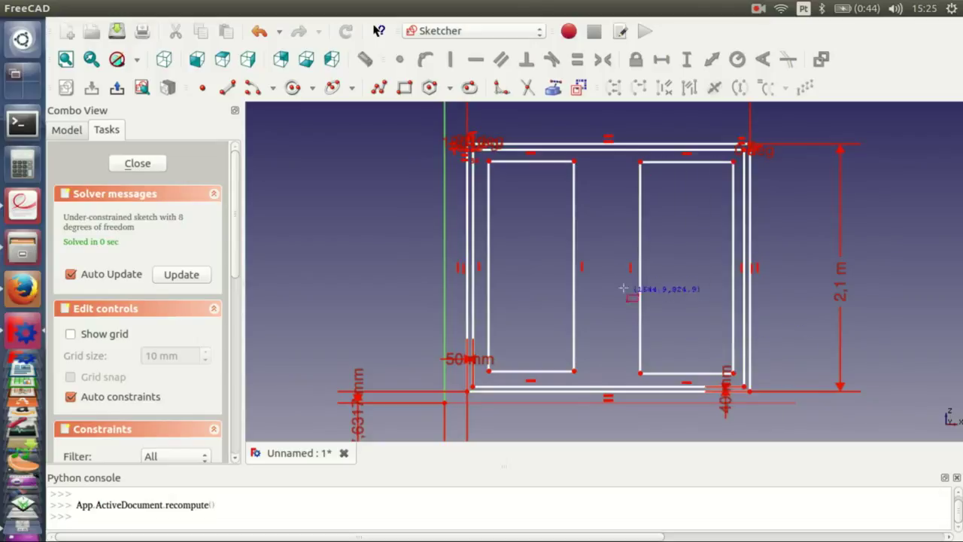
click(565, 361)
click(649, 171)
click(725, 364)
scroll(590, 242, up, 1)
Make the top edges of both sash rectangles equal length
click(558, 177)
click(723, 178)
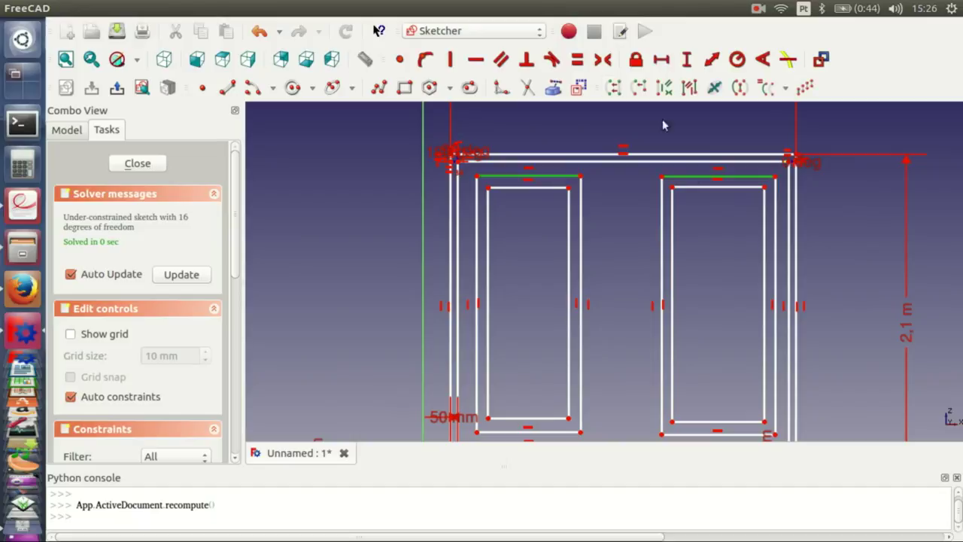
click(577, 61)
scroll(518, 218, up, 2)
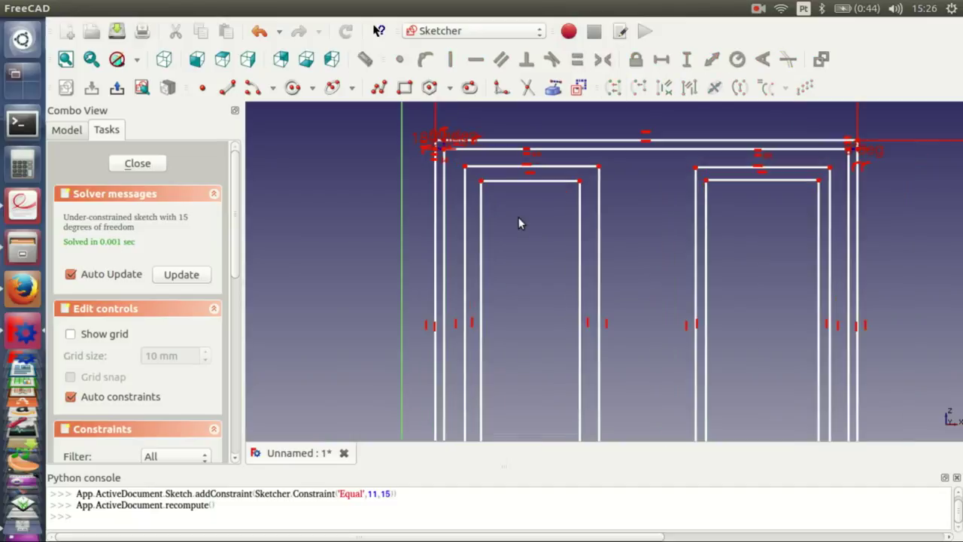
Draw short connector lines joining the left, top, right and bottom edges of the rectangles
click(253, 87)
scroll(474, 245, up, 1)
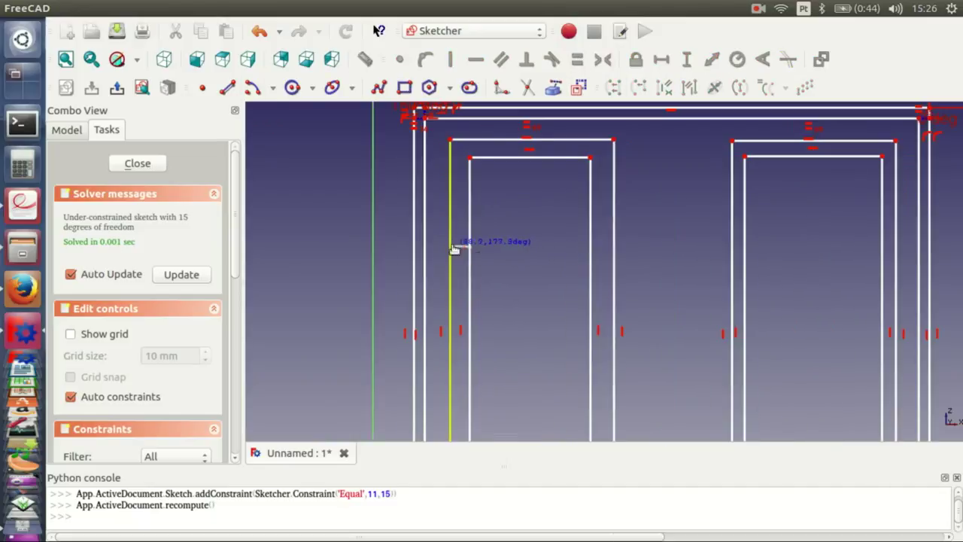
click(454, 248)
click(496, 158)
click(496, 140)
click(592, 251)
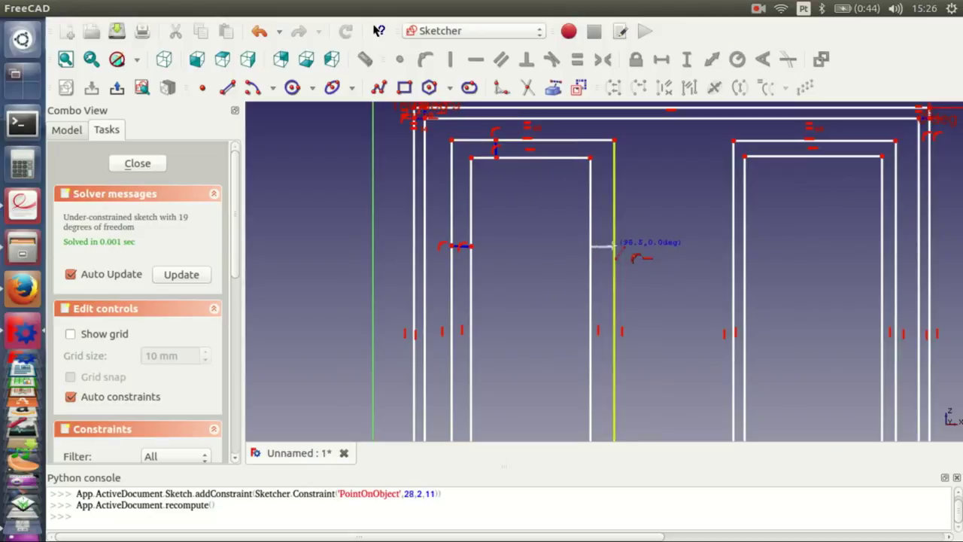
click(614, 248)
click(588, 433)
click(585, 412)
scroll(527, 226, up, 3)
scroll(527, 226, up, 2)
Add angle constraints to the connector lines, including one at 180°
click(486, 256)
key(a)
click(598, 249)
scroll(570, 305, down, 3)
scroll(511, 271, up, 5)
click(495, 257)
text(a180)
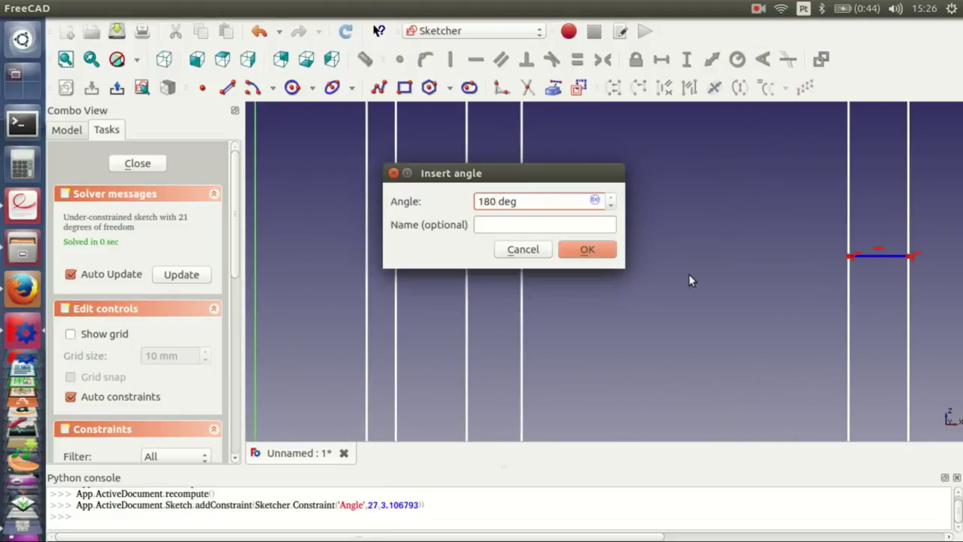
key(Return)
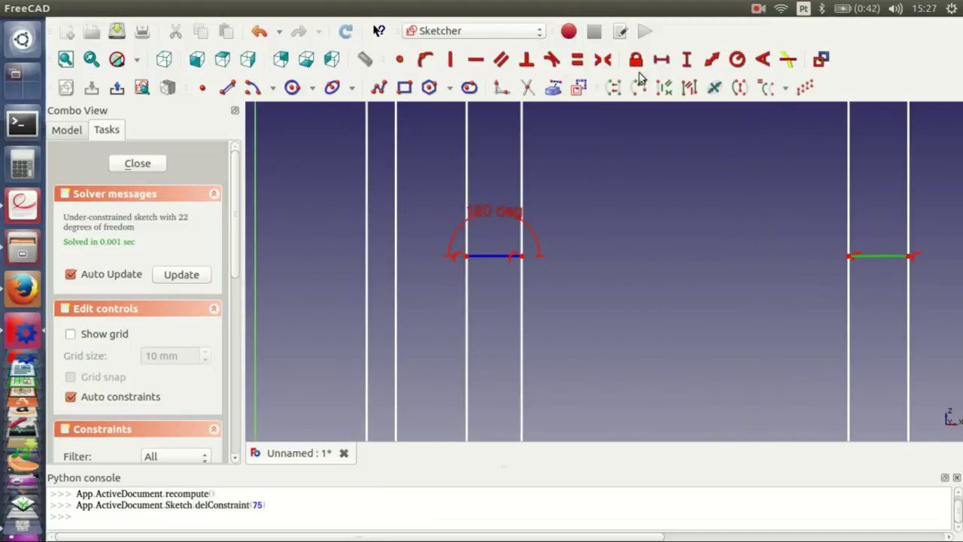
click(765, 60)
click(583, 249)
Attach a connector's end point onto the top line and constrain that connector to -90°
scroll(638, 205, up, 5)
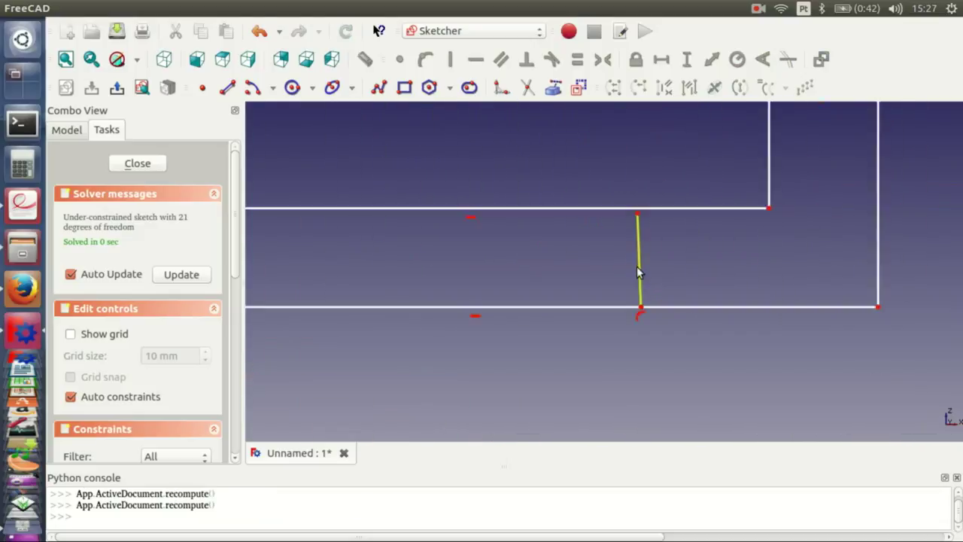
click(638, 205)
click(625, 196)
click(425, 60)
click(640, 256)
click(762, 60)
text(-90)
key(Return)
Make the two connector lines equal in length
scroll(730, 280, down, 3)
scroll(652, 376, down, 2)
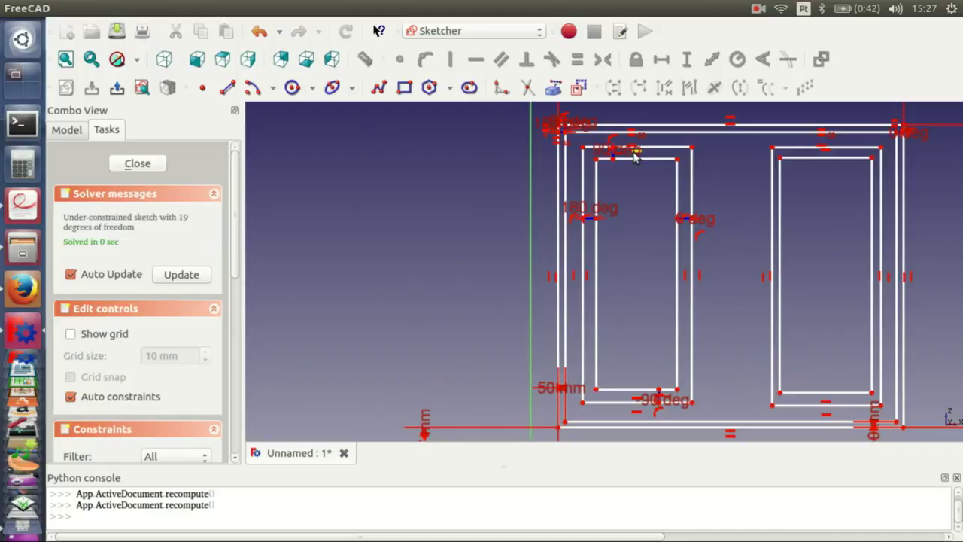
scroll(614, 155, up, 2)
scroll(563, 258, down, 2)
scroll(626, 166, down, 2)
scroll(626, 166, up, 2)
key(e)
scroll(534, 193, down, 3)
scroll(606, 127, up, 2)
scroll(607, 285, up, 2)
scroll(606, 287, up, 2)
scroll(607, 287, up, 2)
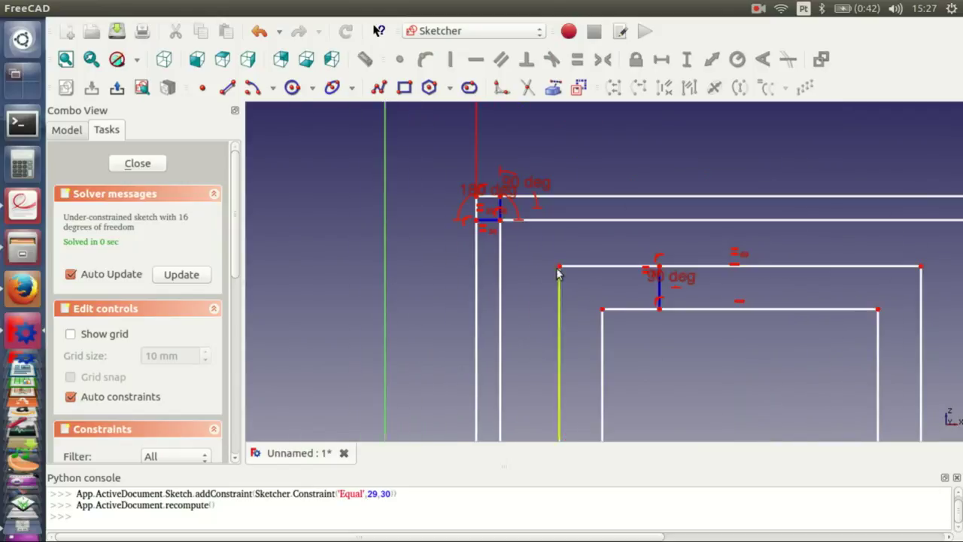
Set a 40 mm horizontal distance between the two sash rectangles
click(662, 60)
click(618, 242)
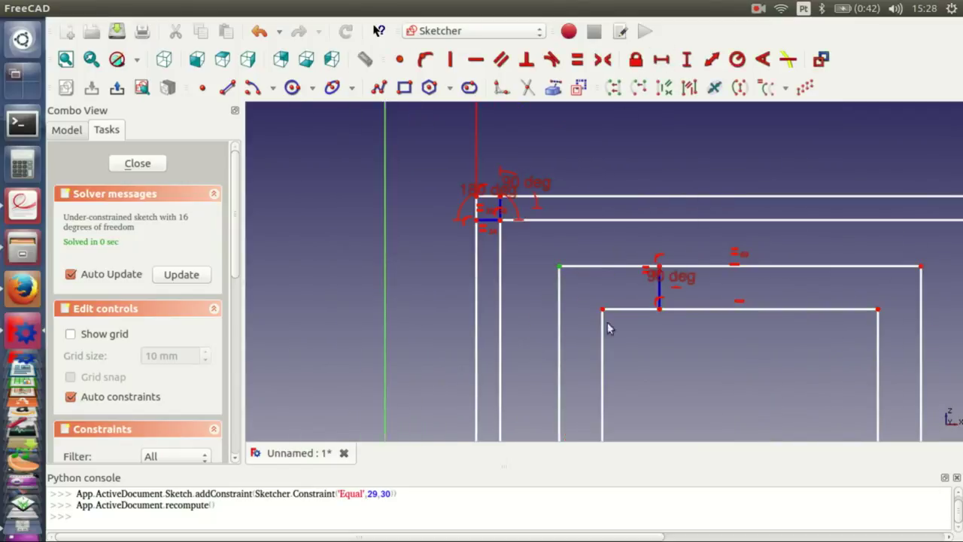
click(663, 60)
text(40)
click(492, 224)
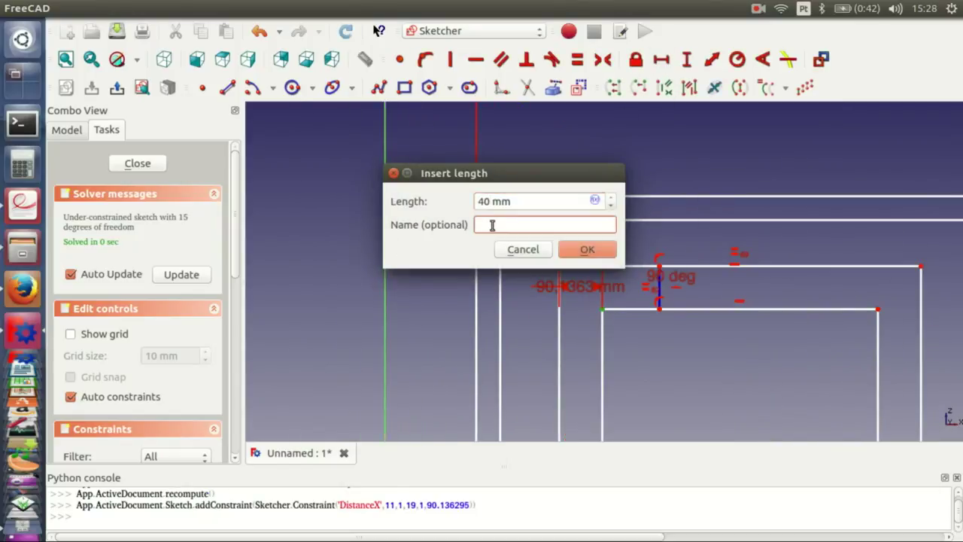
text(Frames)
click(577, 256)
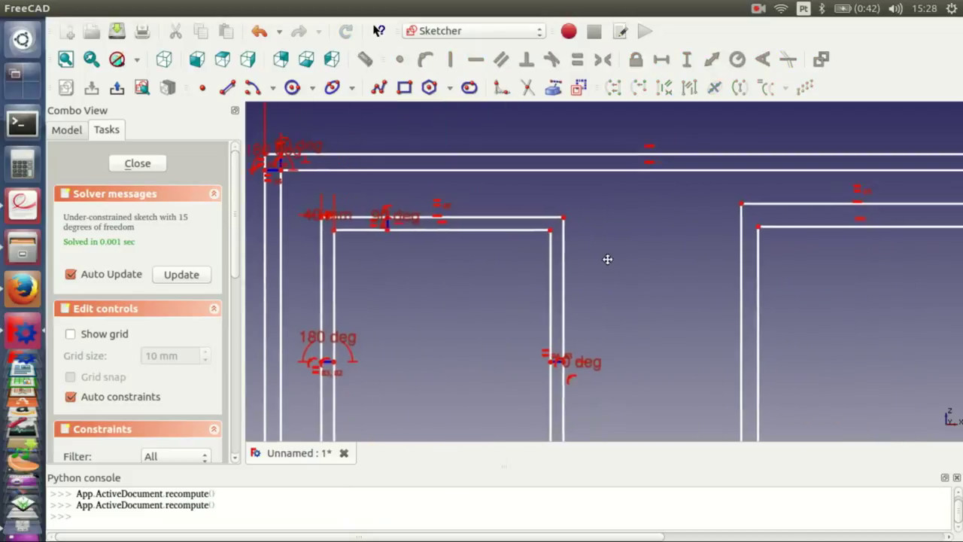
Align the tops of the two sashes and their inner rectangles with vertical distance constraints
scroll(619, 228, up, 1)
scroll(566, 210, up, 1)
scroll(555, 252, up, 1)
click(665, 201)
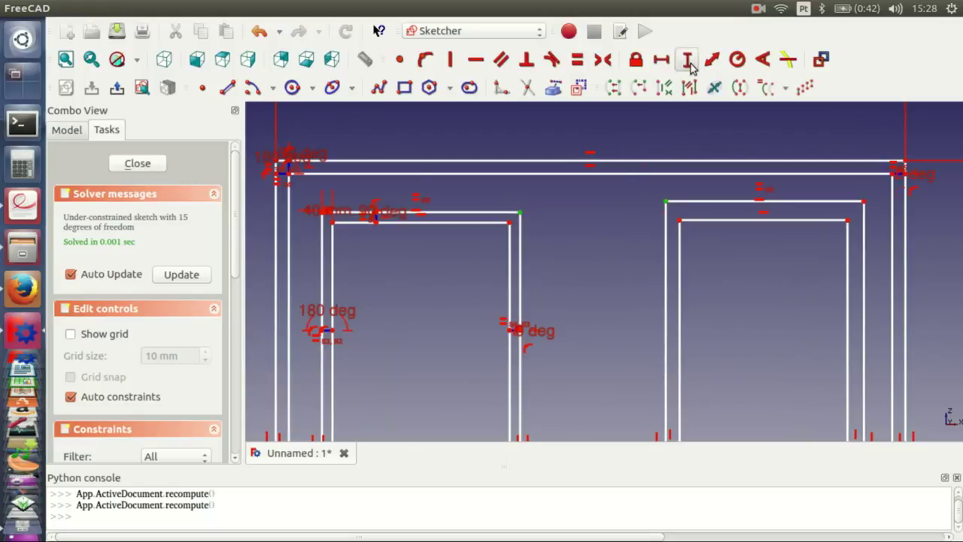
click(687, 59)
key(Return)
click(681, 222)
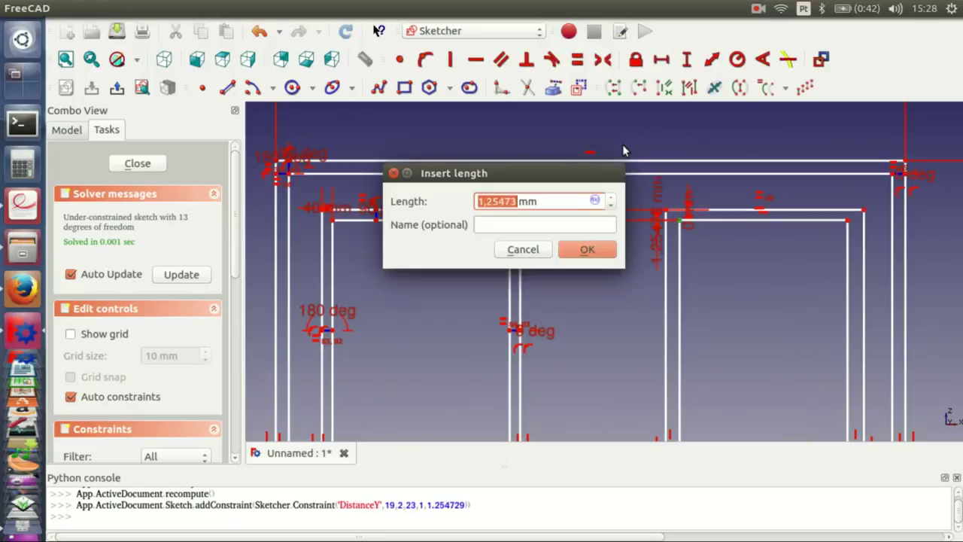
key(Return)
Align the inner and outer bottom corners of both sashes with 0 mm vertical distances
scroll(602, 241, down, 2)
click(664, 307)
click(686, 59)
key(Return)
click(534, 327)
click(686, 59)
key(Return)
scroll(616, 201, up, 2)
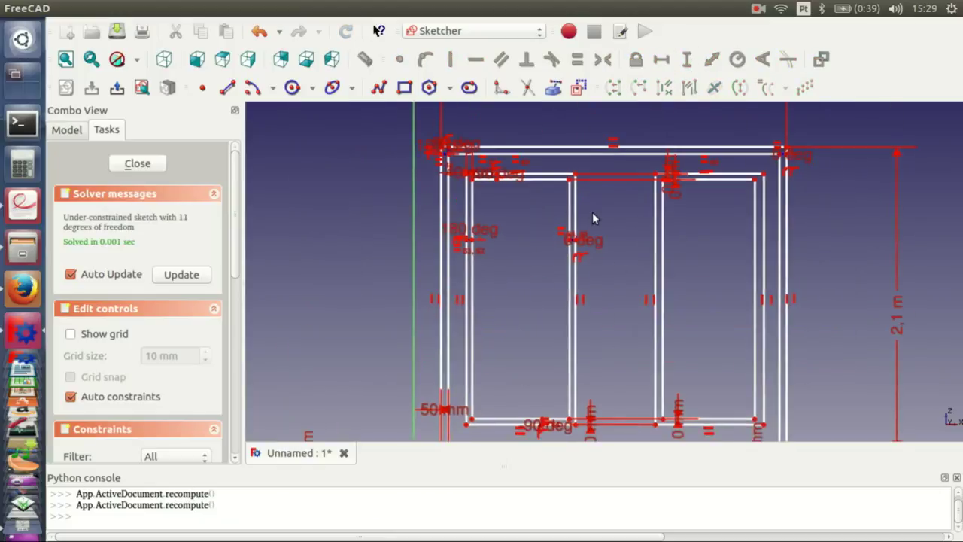
Draw a slat line across the frame between the vertical edges at a -180° angle
scroll(593, 218, down, 2)
scroll(593, 260, down, 2)
key(g)
key(y)
click(552, 286)
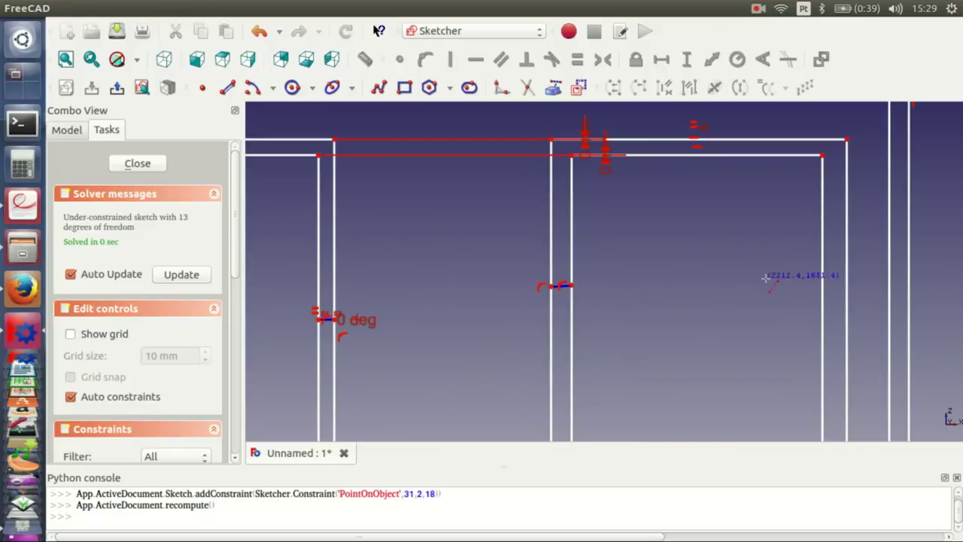
click(847, 284)
scroll(599, 286, down, 5)
text(a)
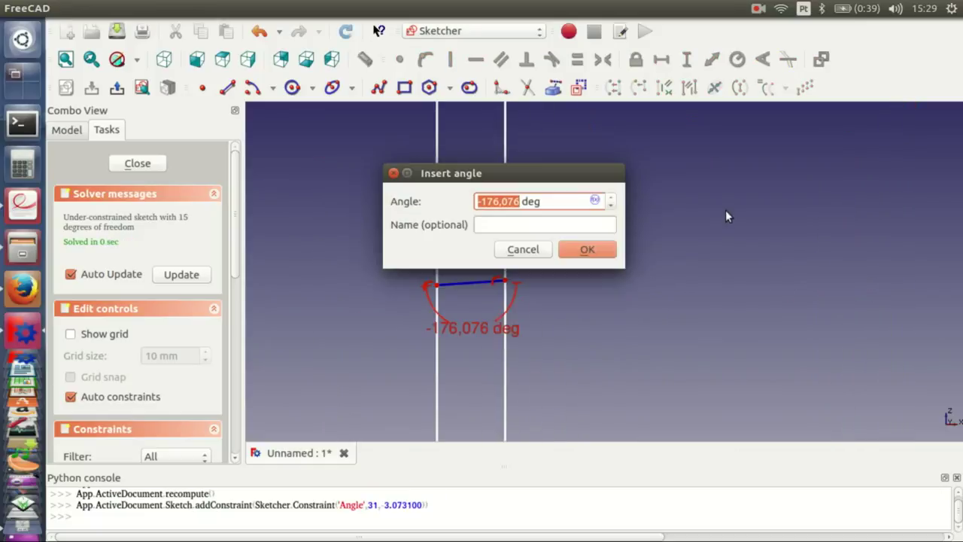
text(-180)
key(Return)
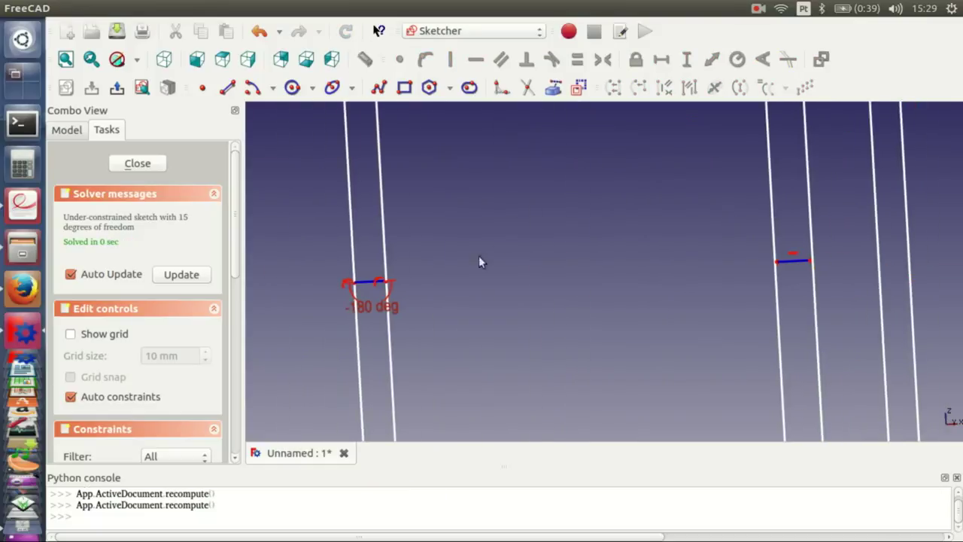
Attach both slat end points onto the vertical lines, remove the unwanted constraint, and set a 0° angle
scroll(676, 342, up, 3)
middle_drag(675, 342, 574, 206)
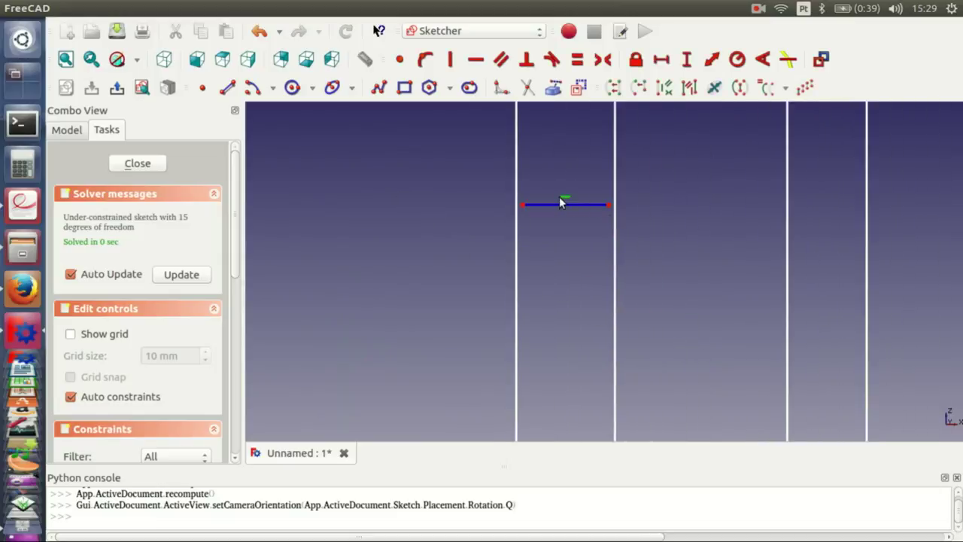
click(605, 204)
click(616, 201)
key(o)
click(522, 204)
click(517, 216)
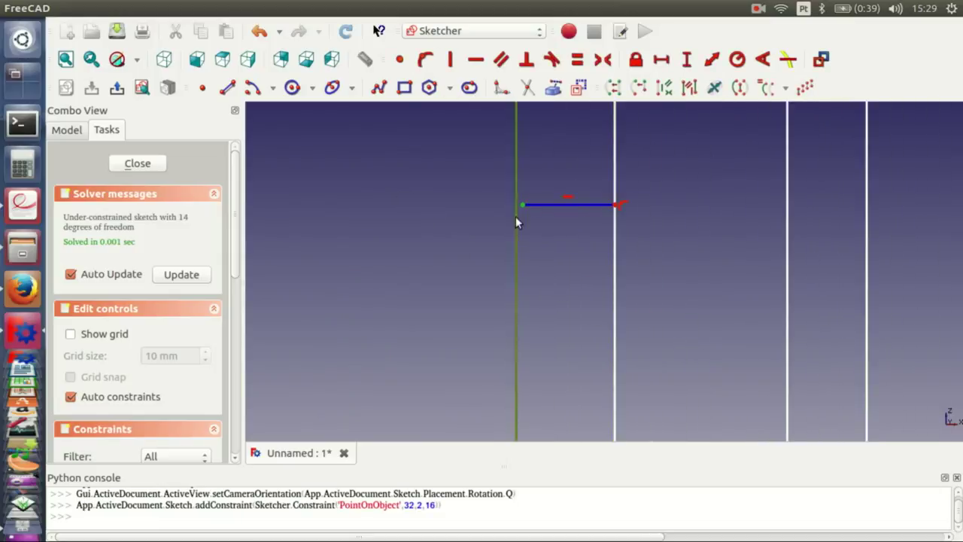
key(o)
click(568, 200)
key(Delete)
click(763, 58)
Slide the slat lines into place and make the two slat lines equal
scroll(593, 266, down, 3)
scroll(511, 284, up, 2)
drag(400, 203, 677, 231)
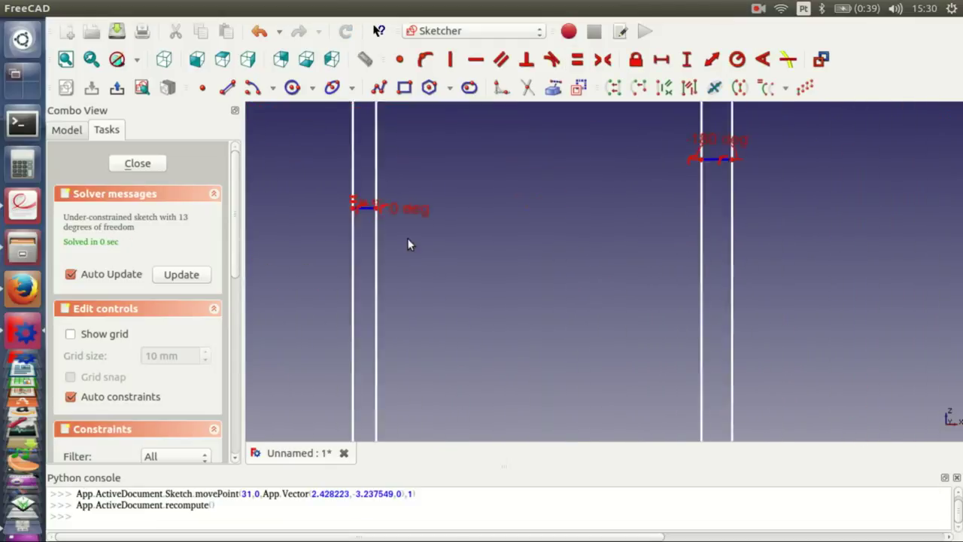
drag(588, 241, 607, 209)
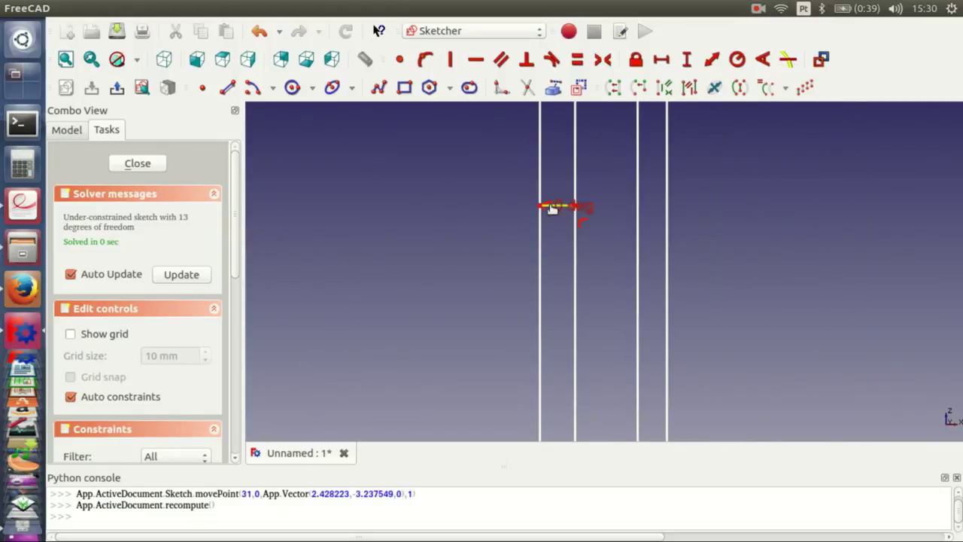
key(e)
Join the top-right frame corner points with a coincident constraint
scroll(513, 198, down, 3)
scroll(533, 226, up, 2)
scroll(537, 248, up, 2)
scroll(590, 237, up, 1)
middle_drag(589, 237, 444, 199)
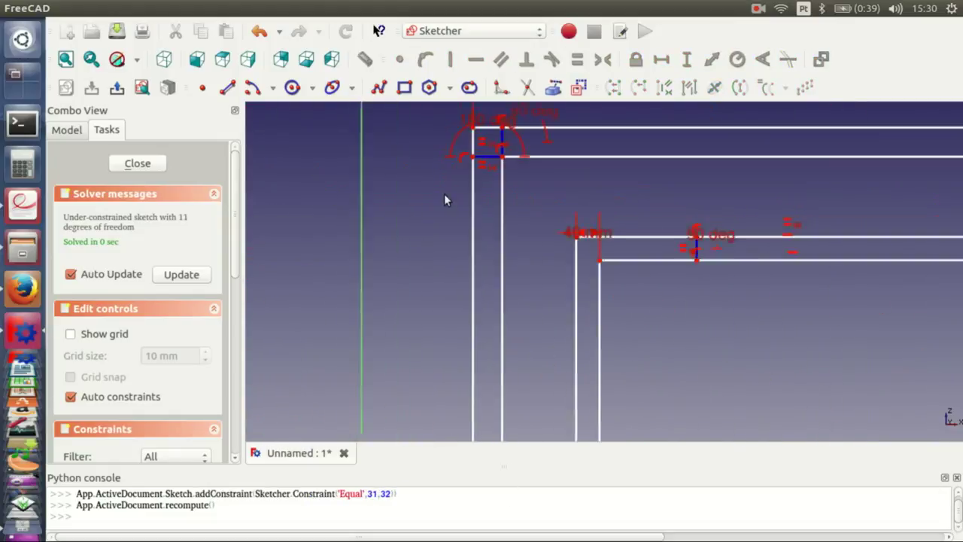
middle_drag(646, 268, 604, 247)
scroll(611, 294, down, 1)
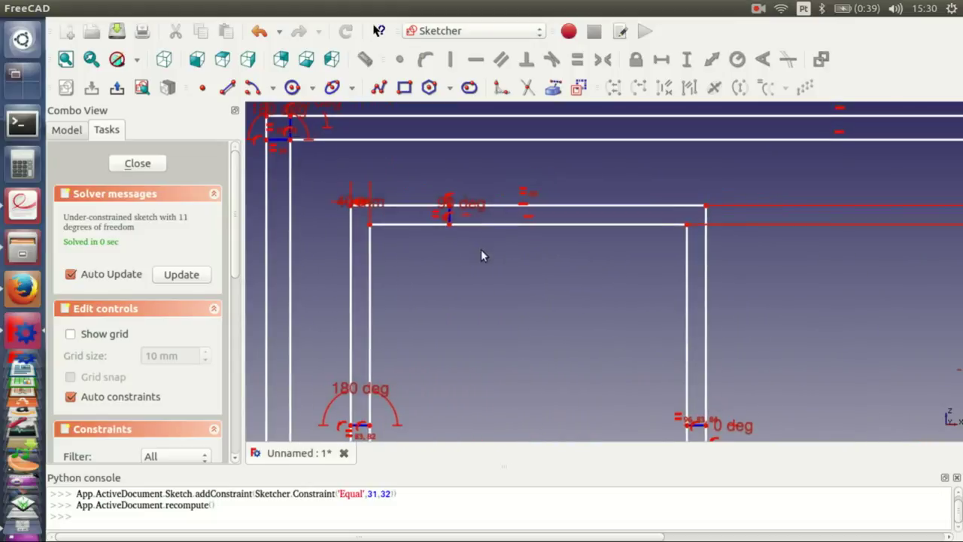
click(689, 228)
key(c)
Make two more pairs of frame corner points coincident
scroll(576, 260, up, 3)
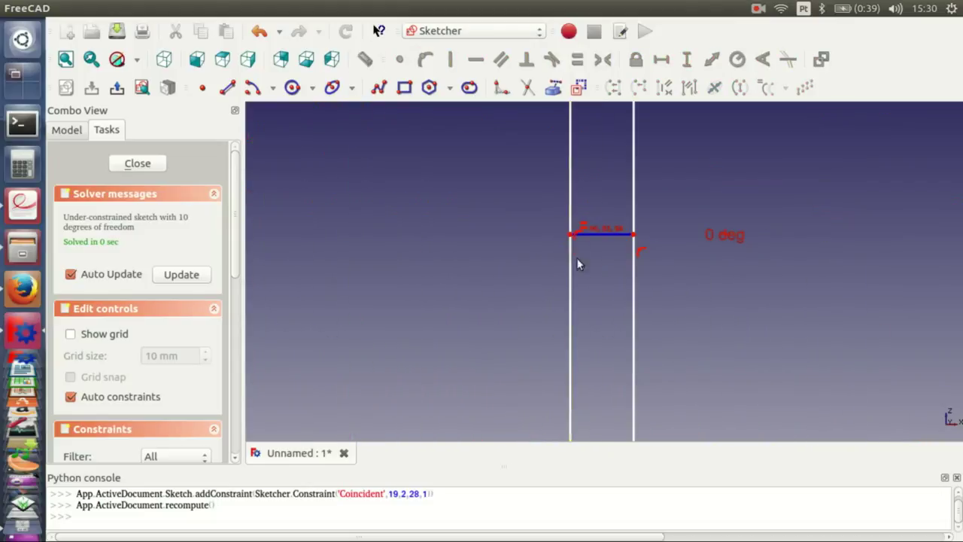
middle_drag(608, 367, 639, 245)
scroll(488, 194, down, 5)
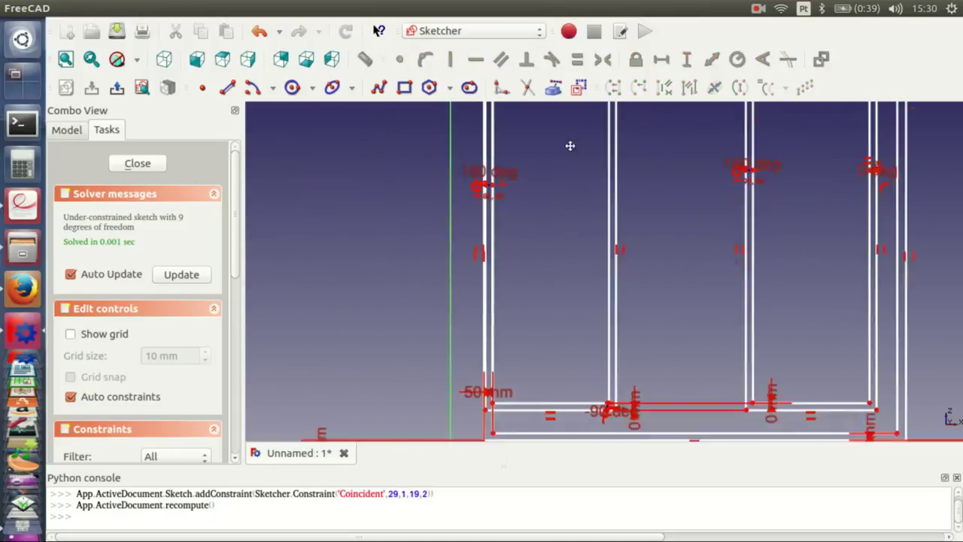
scroll(585, 230, up, 3)
scroll(474, 234, up, 3)
click(474, 234)
scroll(529, 237, down, 3)
scroll(416, 301, down, 1)
middle_drag(416, 302, 534, 313)
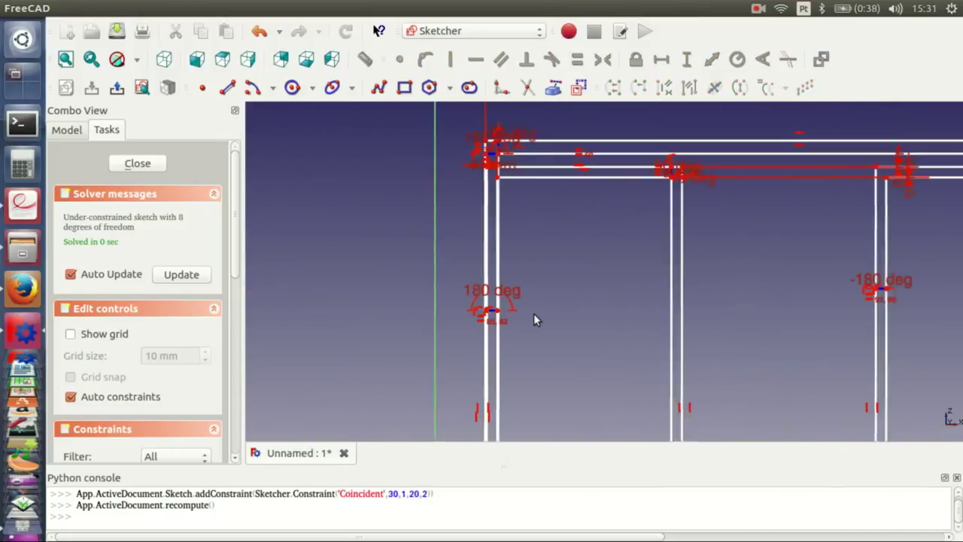
scroll(527, 310, up, 2)
click(488, 308)
click(400, 61)
Square the view to the sketch and join further frame corners, dismissing a wrong-selection warning
scroll(617, 194, up, 2)
drag(617, 194, 626, 232)
click(424, 202)
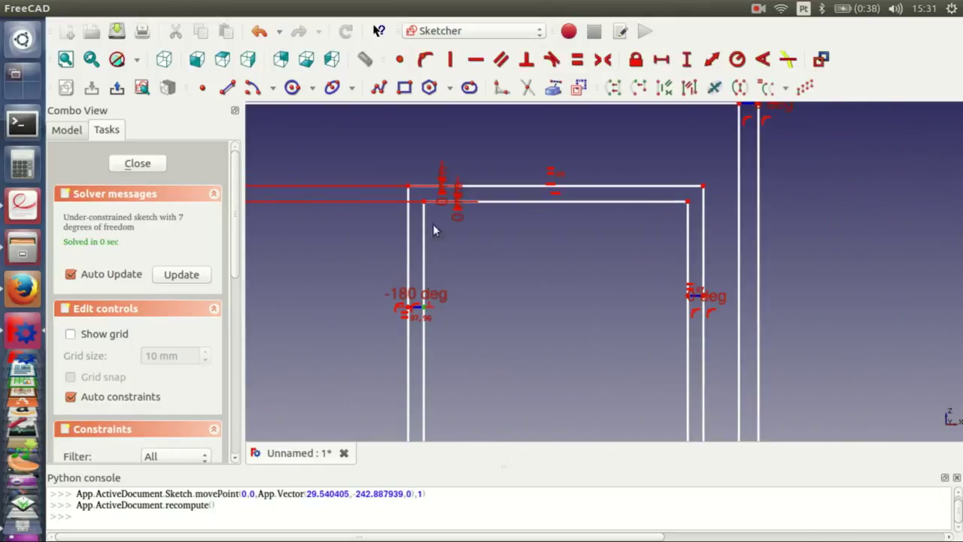
key(q)
key(p)
scroll(535, 291, up, 3)
scroll(585, 224, down, 3)
scroll(497, 299, up, 3)
click(401, 61)
scroll(563, 389, down, 2)
scroll(600, 282, up, 3)
drag(657, 345, 578, 316)
key(c)
key(Return)
Add a vertical distance between the two points of the upper joint gap
scroll(528, 260, down, 3)
scroll(528, 260, up, 1)
scroll(572, 290, up, 2)
middle_drag(504, 277, 460, 316)
scroll(461, 316, up, 1)
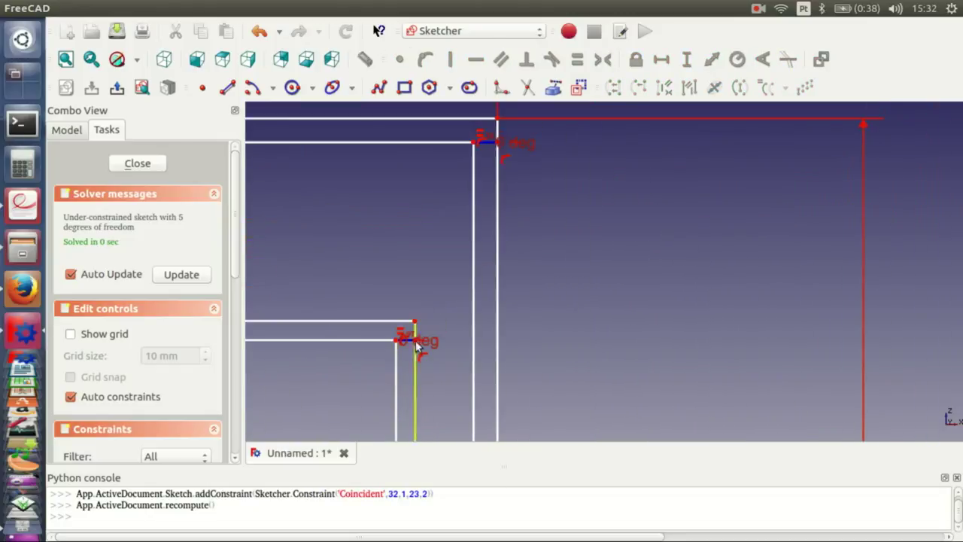
click(415, 322)
click(475, 141)
click(686, 59)
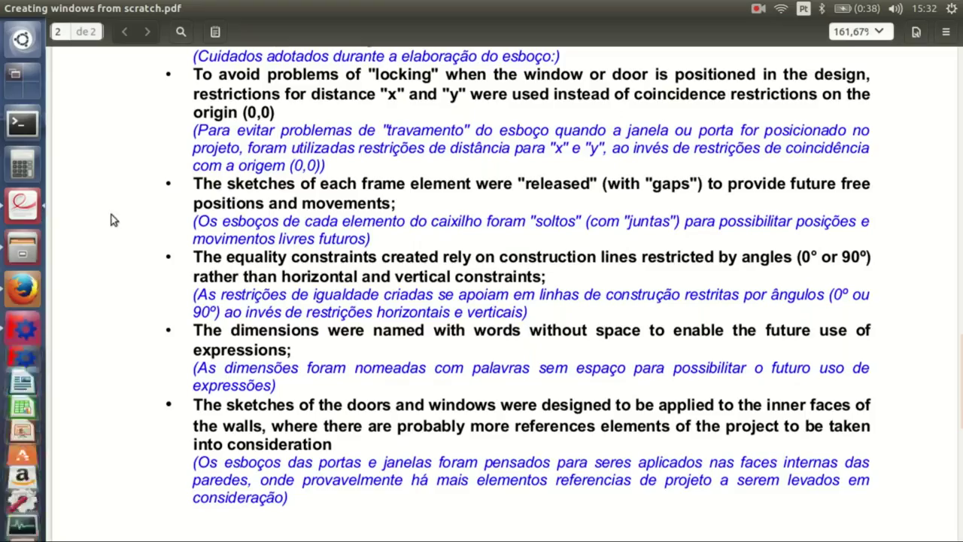
Leave the PDF design notes and return to the pending vertical distance in FreeCAD
click(22, 328)
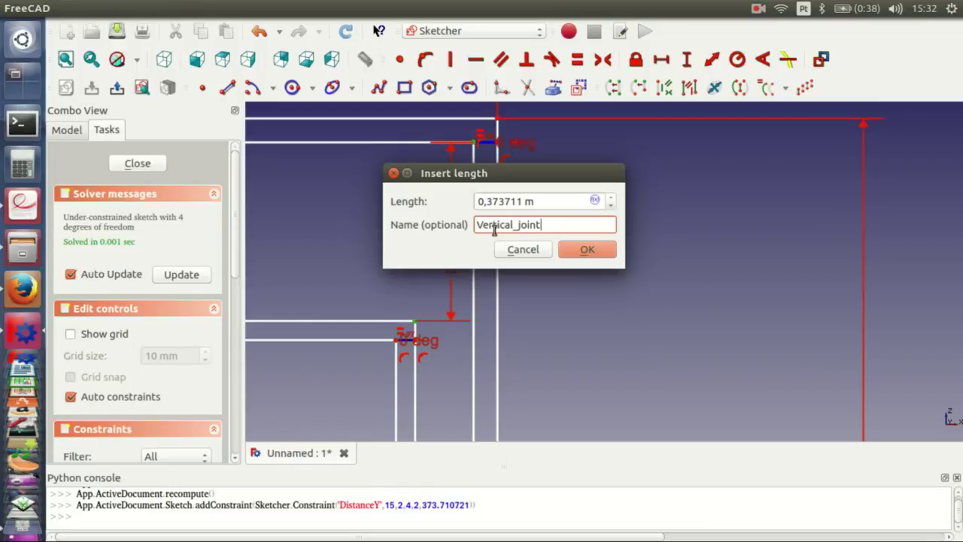
Set the first joint gap to 1 mm and name it Horizontal_joint_01
click(588, 249)
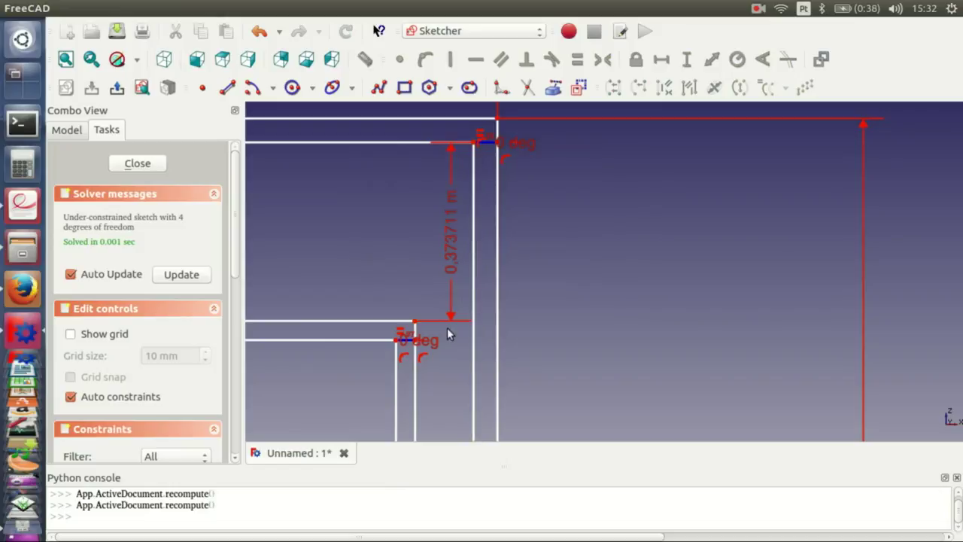
double_click(450, 312)
text(1 m)
drag(450, 327, 378, 338)
text(Horizon)
key(Delete)
text(t)
drag(519, 329, 366, 329)
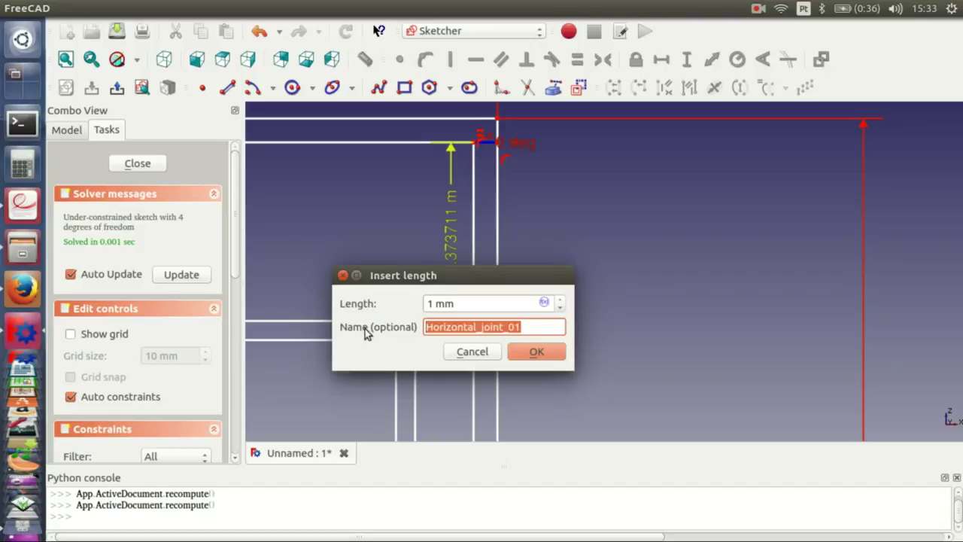
click(535, 348)
Add a 1 mm vertical distance for the second joint named Horizontal_joint_02
scroll(535, 349, down, 5)
scroll(552, 337, up, 8)
scroll(551, 337, up, 1)
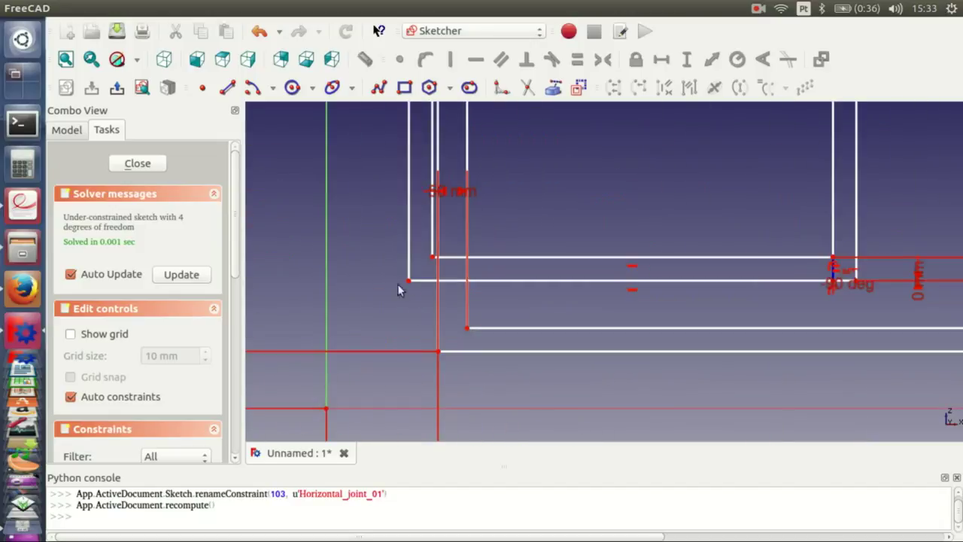
click(409, 280)
click(467, 328)
text(i1)
click(494, 225)
text(Horizontal_joint_02)
click(581, 249)
Add a 1 mm horizontal joint gap named Vertical_joint_01
drag(409, 280, 505, 233)
scroll(564, 264, down, 3)
scroll(589, 198, up, 3)
scroll(741, 218, up, 2)
click(692, 203)
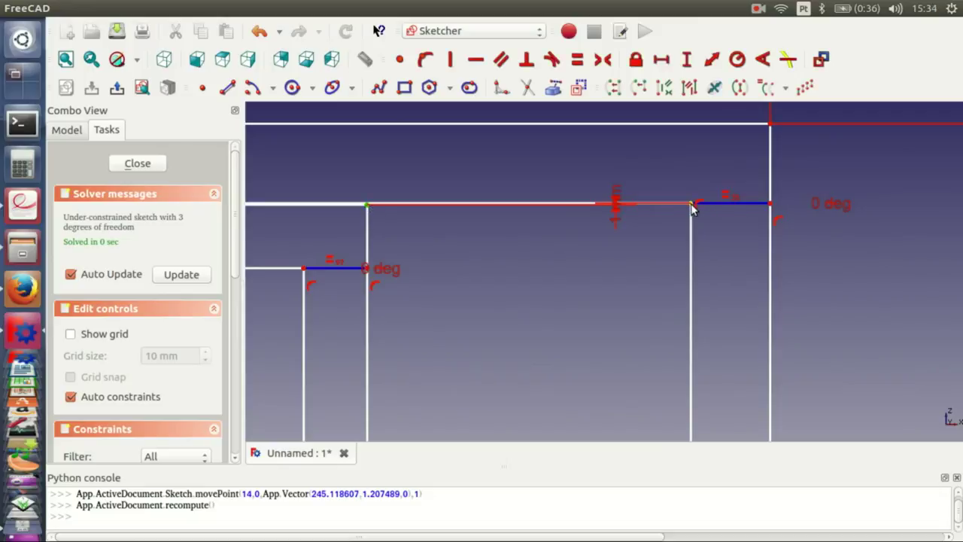
text(l1)
click(551, 226)
text(Horizontal_joint_01)
key(BackSpace)
key(BackSpace)
key(BackSpace)
key(BackSpace)
text(Vertical_joint_01)
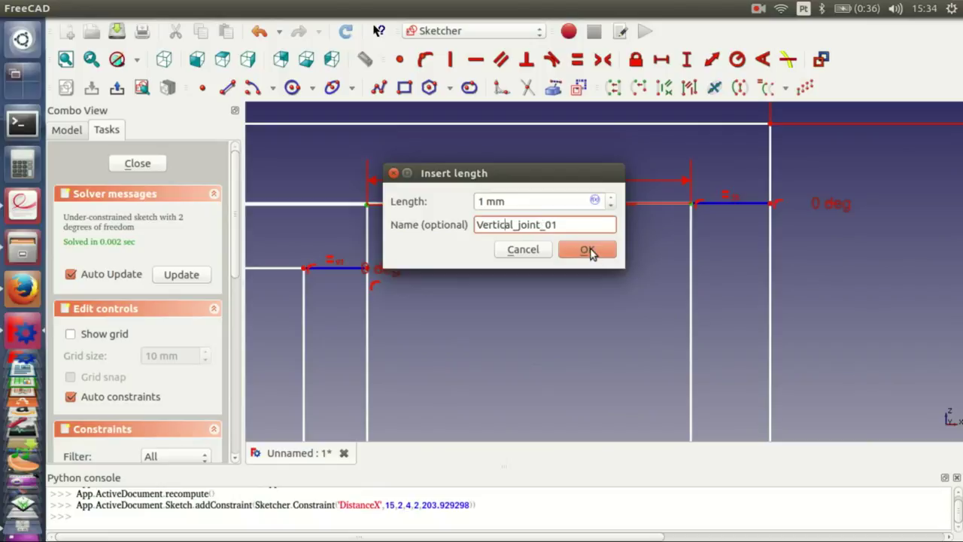
click(587, 250)
Add a 0,15 m horizontal distance named Door_window_opening
scroll(697, 198, down, 3)
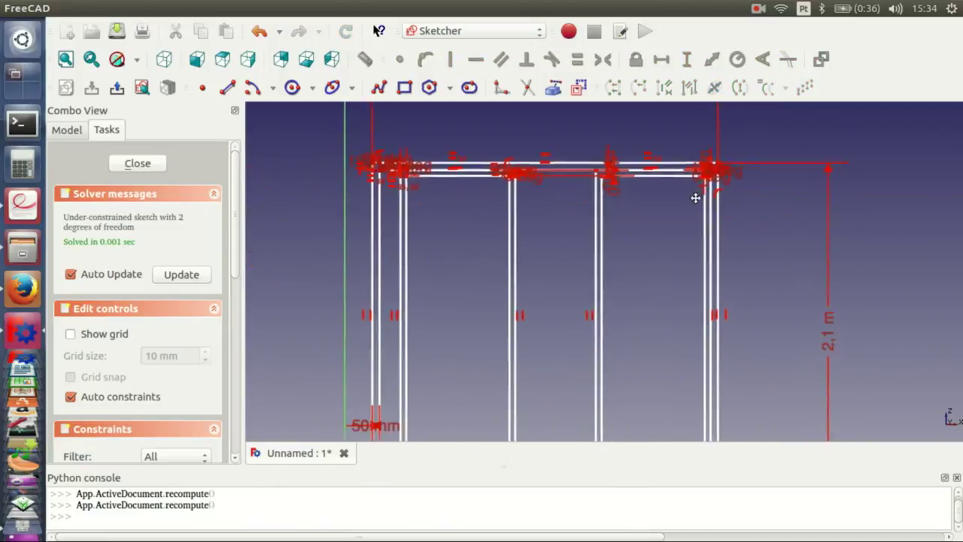
scroll(497, 241, up, 5)
scroll(355, 232, up, 3)
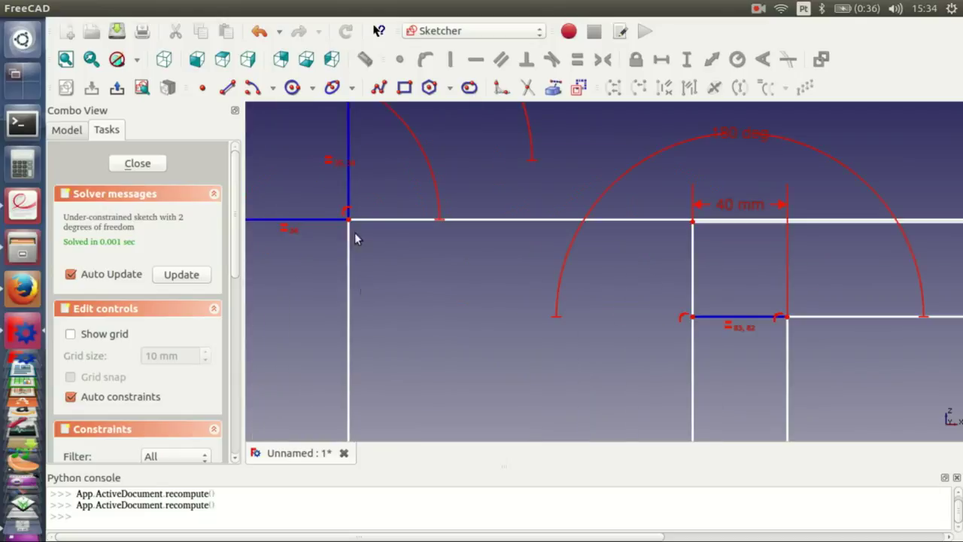
click(663, 89)
text(oor_opening)
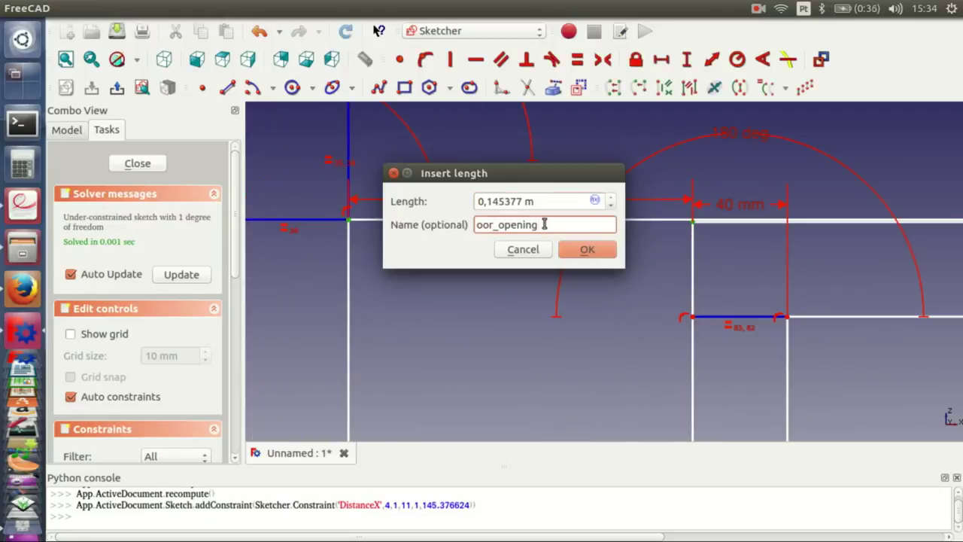
key(Home)
text(Door_)
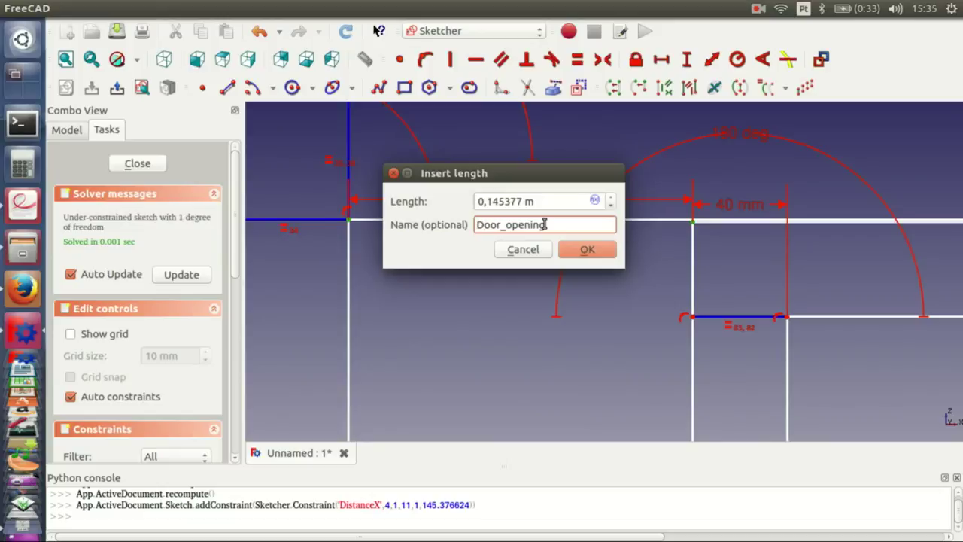
text(window_)
key(shift+Tab)
key(Right)
key(BackSpace)
key(BackSpace)
key(BackSpace)
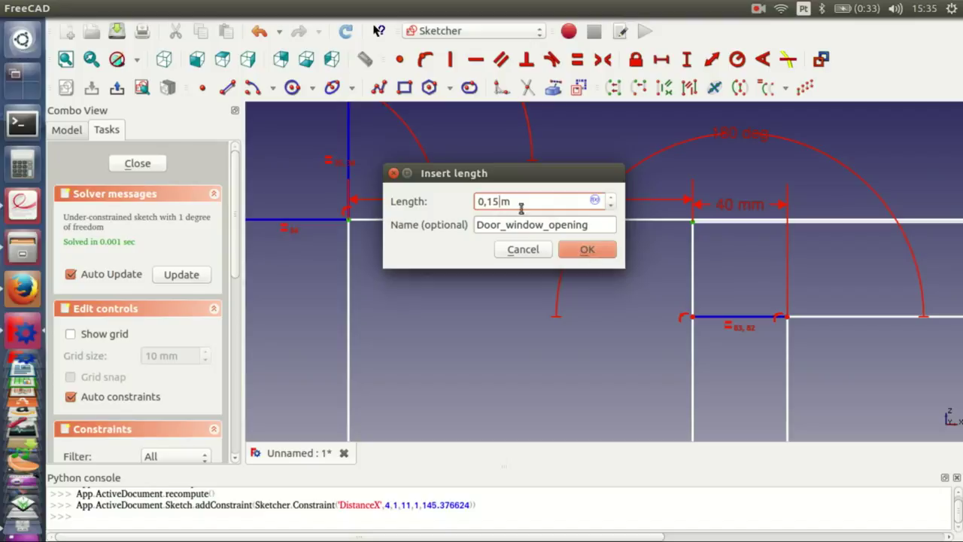
click(587, 250)
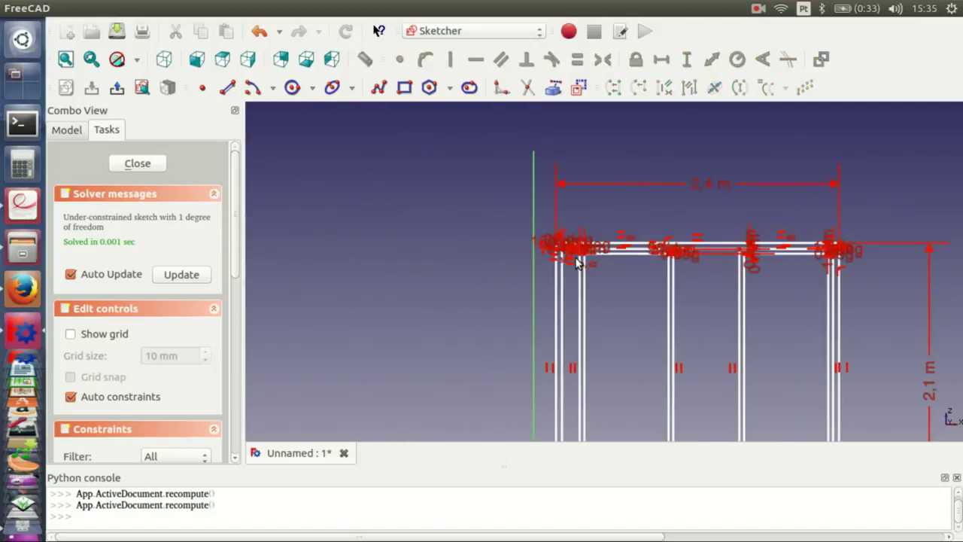
Try a horizontal distance on the middle horizontal line, widen its dialog, then cancel it
scroll(468, 186, down, 3)
scroll(489, 203, up, 3)
scroll(520, 229, up, 3)
scroll(519, 228, up, 2)
scroll(533, 245, up, 3)
click(687, 218)
scroll(684, 233, down, 4)
click(661, 60)
drag(309, 218, 190, 240)
drag(366, 268, 876, 271)
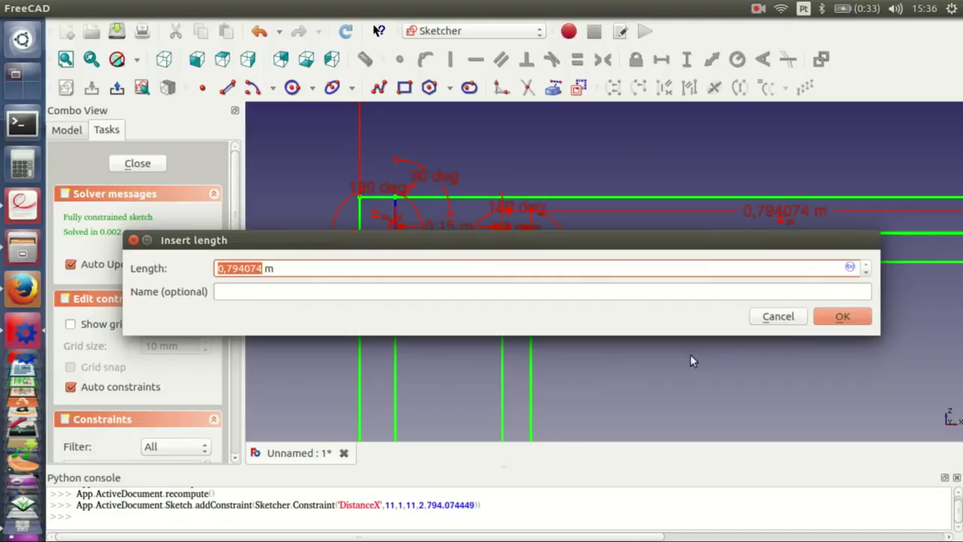
key(Escape)
click(66, 129)
click(107, 129)
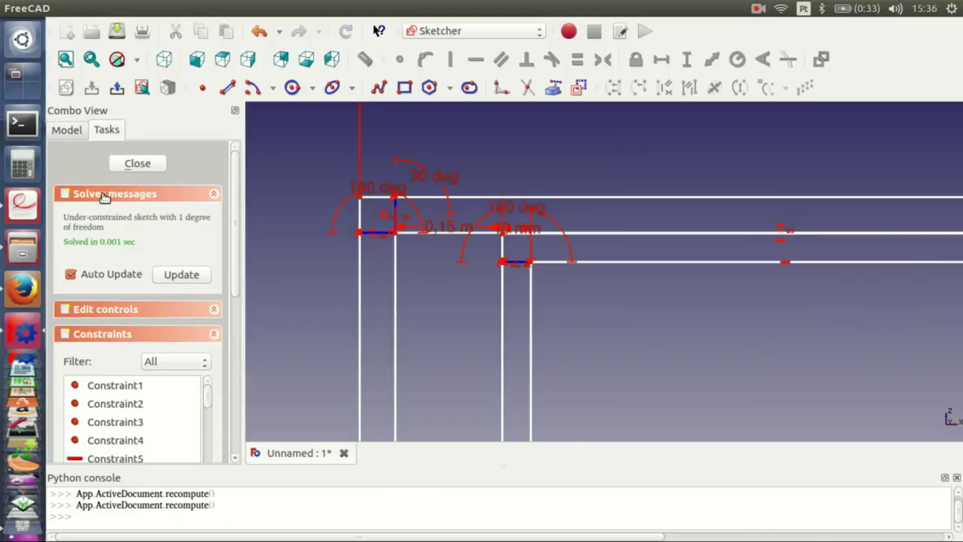
Reapply the horizontal distance on the middle line, widen the dialog, and name it Door_window_width
scroll(609, 236, up, 3)
scroll(619, 268, down, 5)
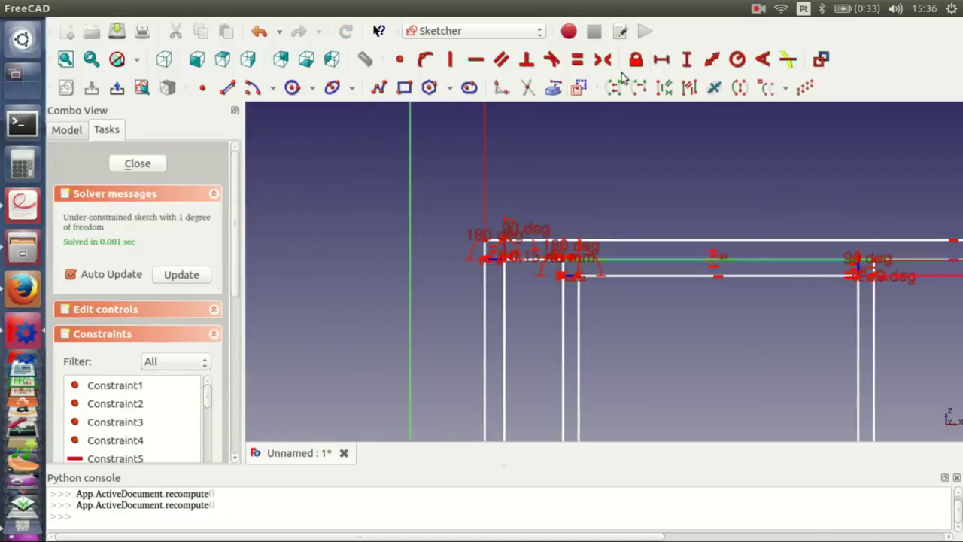
click(662, 61)
drag(563, 175, 280, 250)
drag(347, 290, 901, 290)
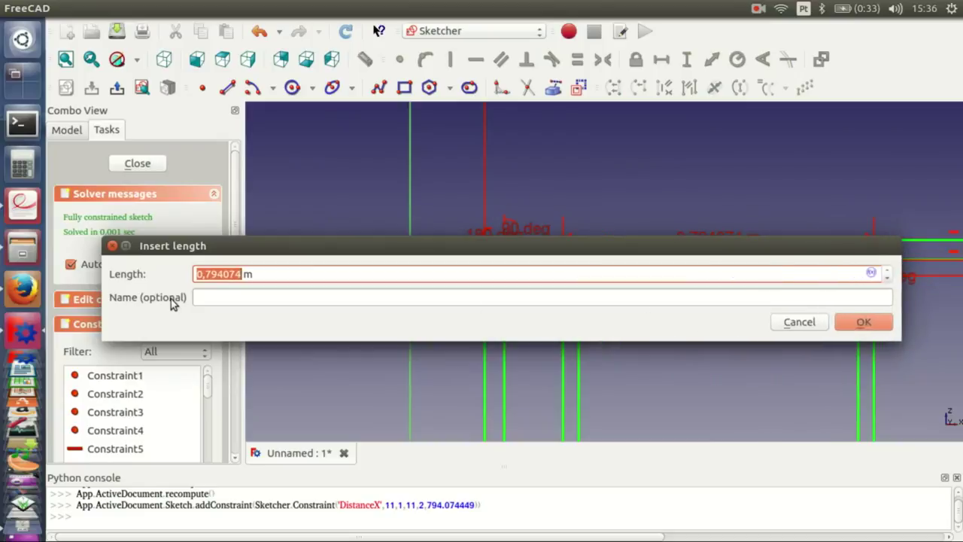
click(211, 299)
text(S)
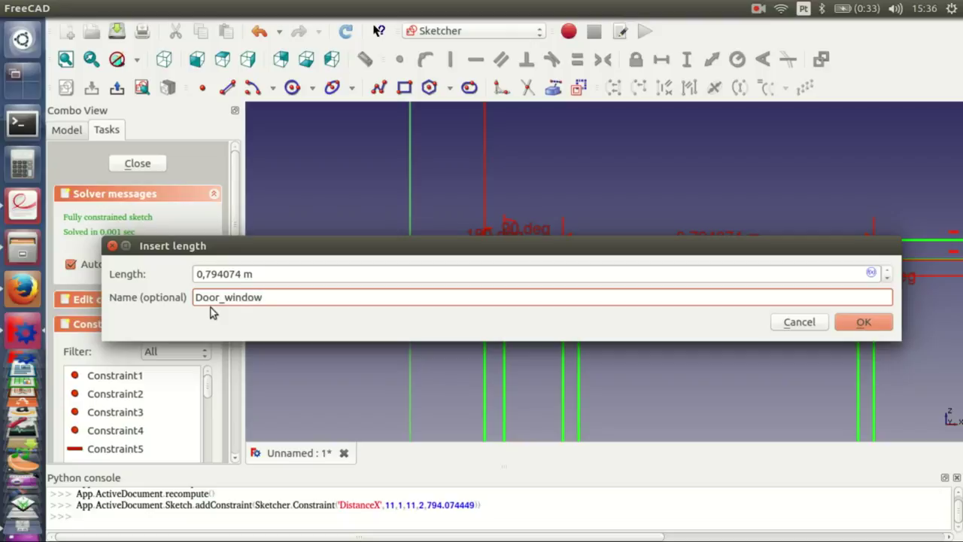
text(wid)
Enter the length expression Width - 2*Door_window_frame + Frames - Vertical_joint_01 from the sketch constraints
click(871, 273)
text(Sketch.C)
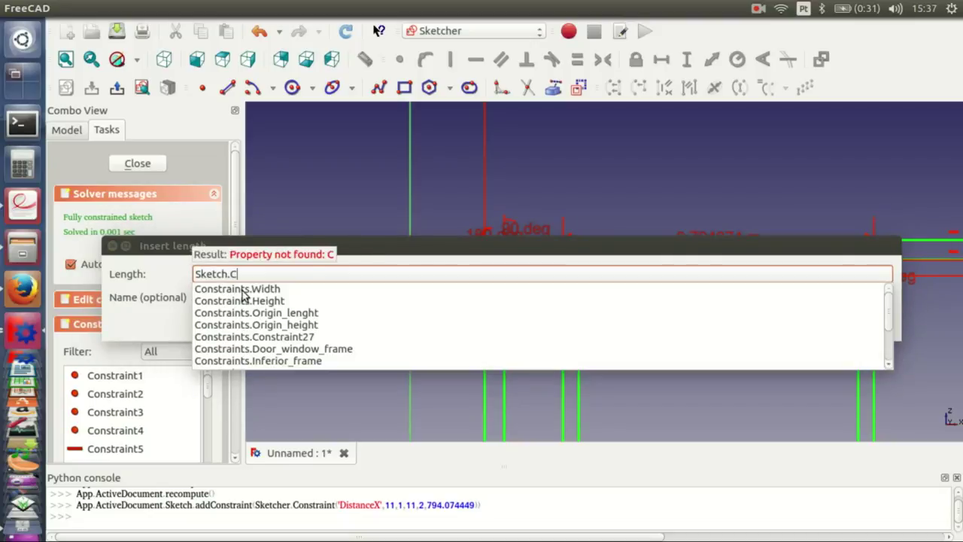
click(242, 291)
text(- )
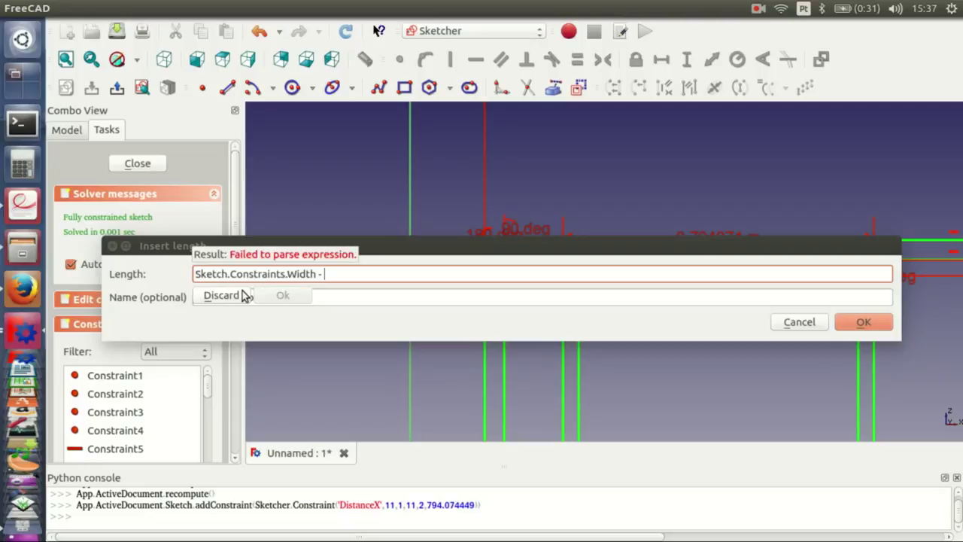
text(2 *)
text( Sketch.Constraints.)
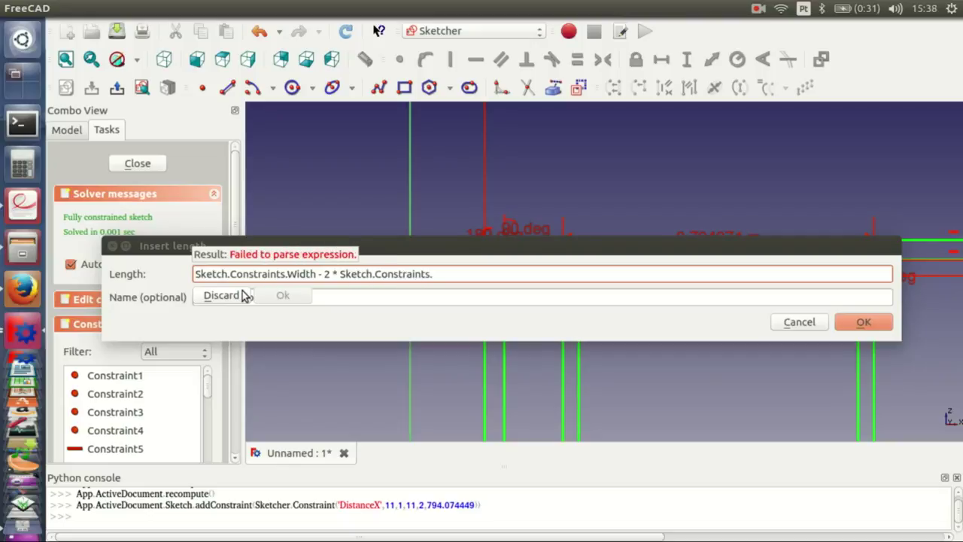
text(Door_window_fram)
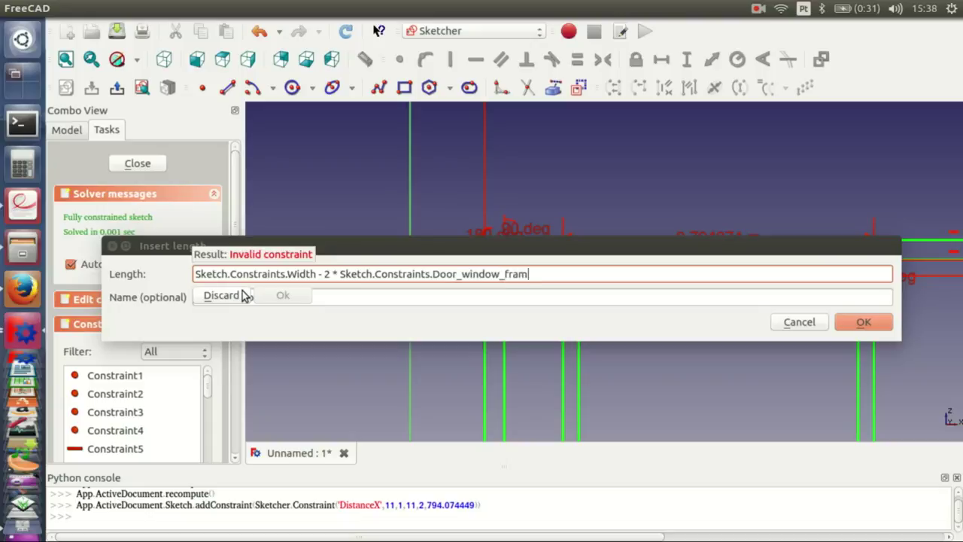
text(e)
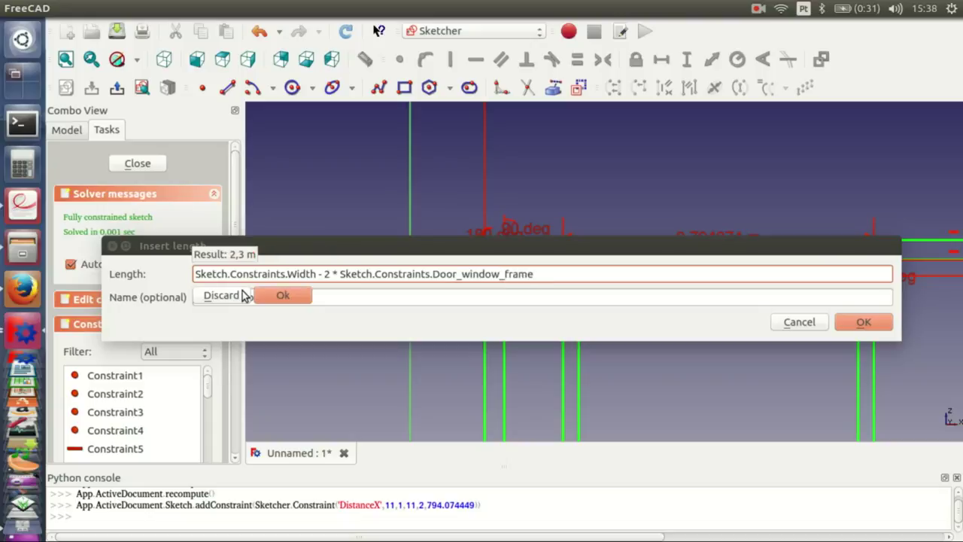
text() / 2)
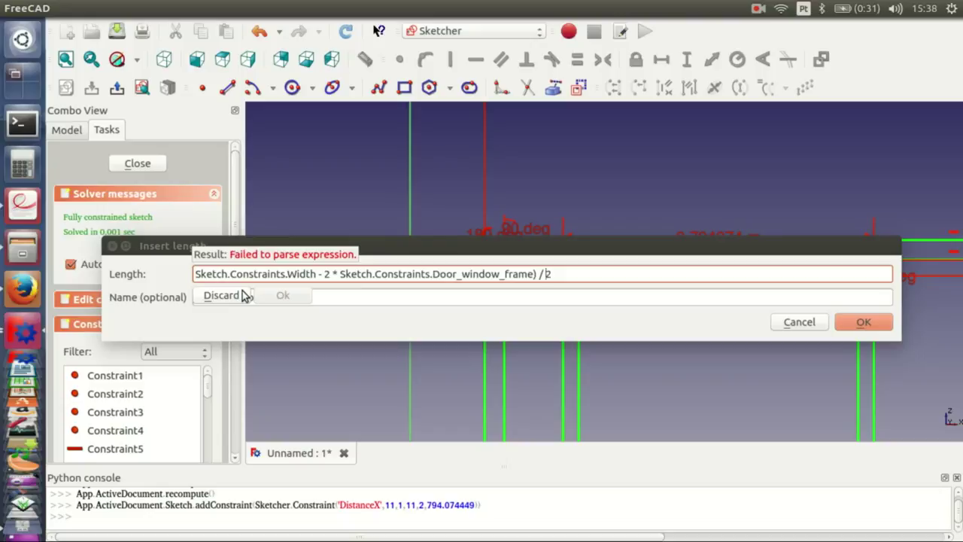
text(()
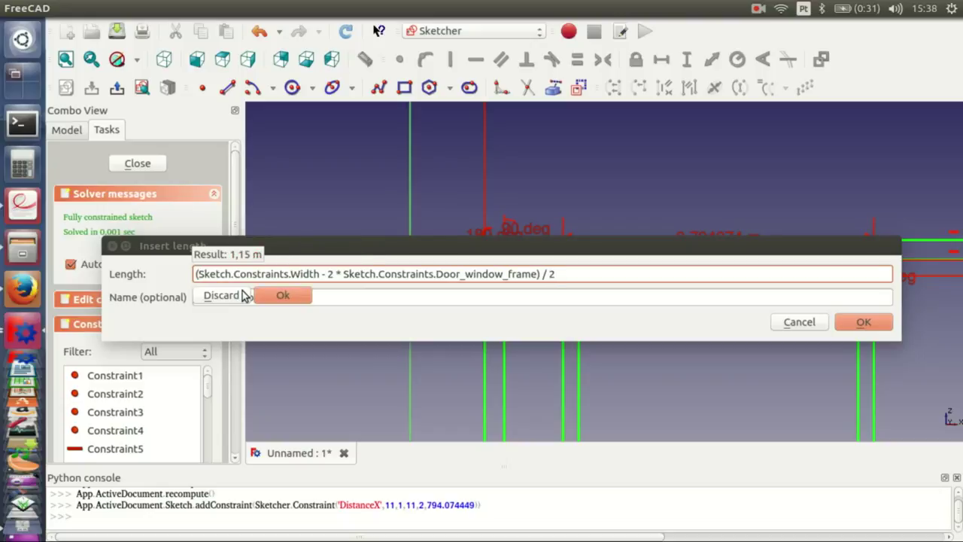
text( + sketch.Constraints)
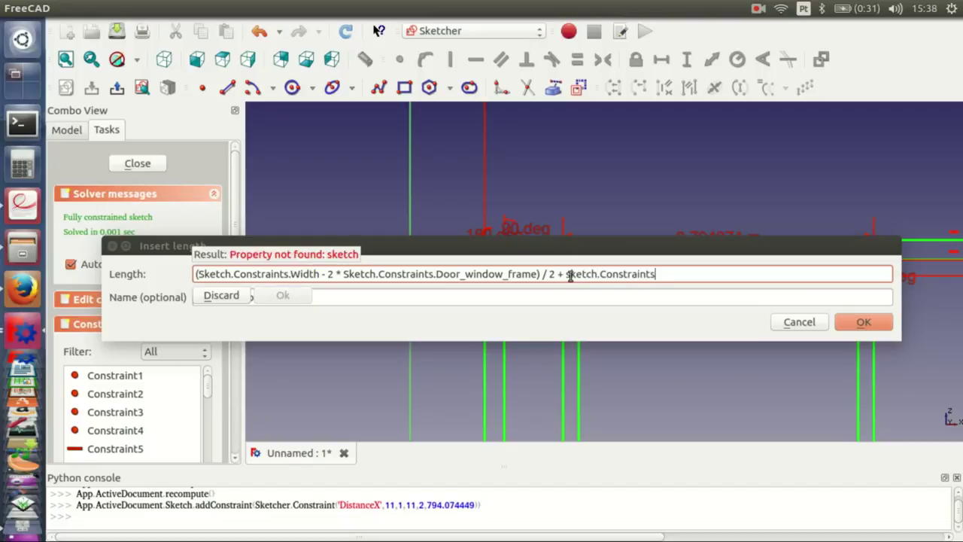
text(.Frames)
text( -)
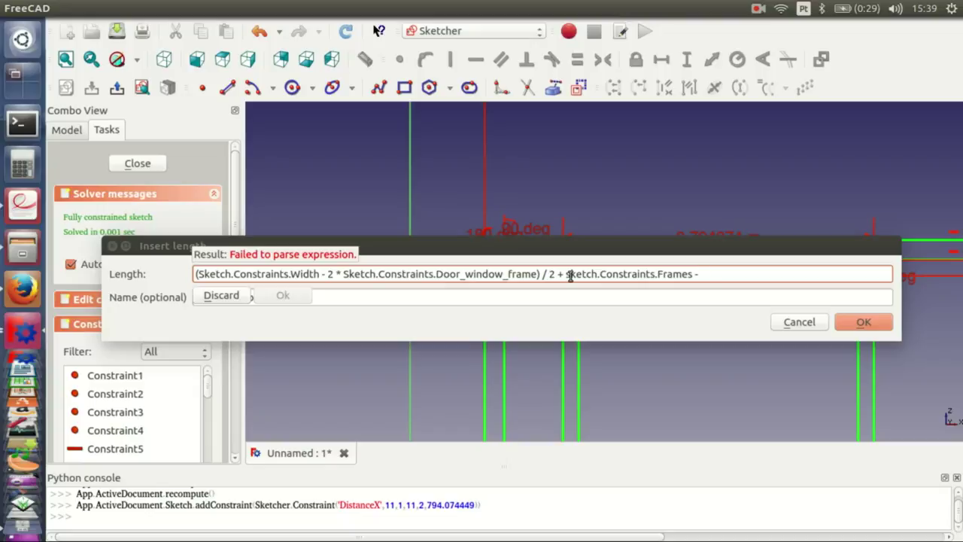
text(Sketch.Constraints.)
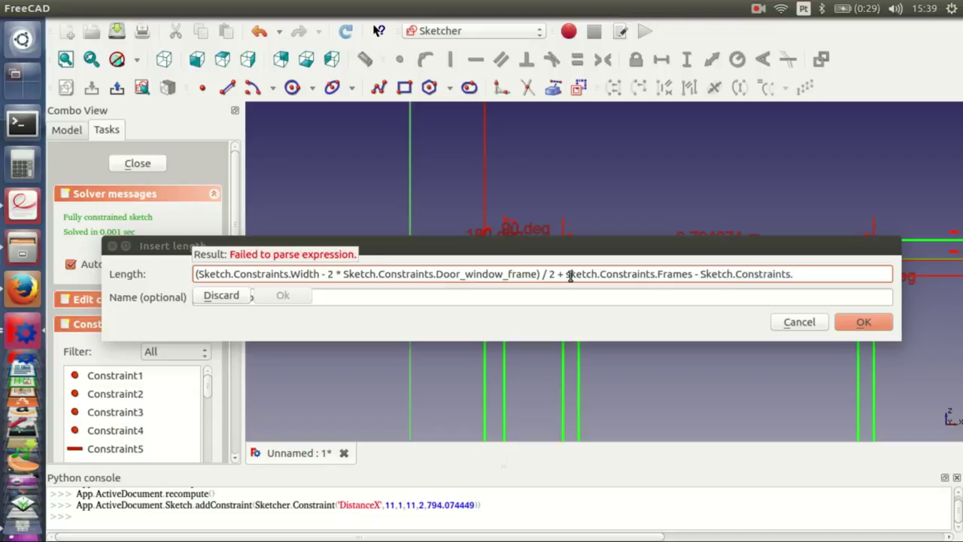
text(Vertical_joint-01)
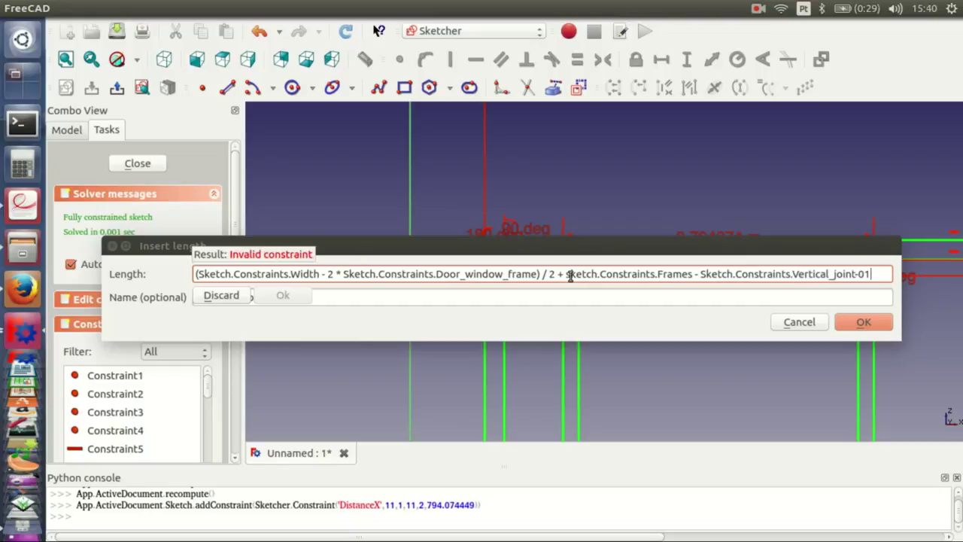
key(BackSpace)
text(_)
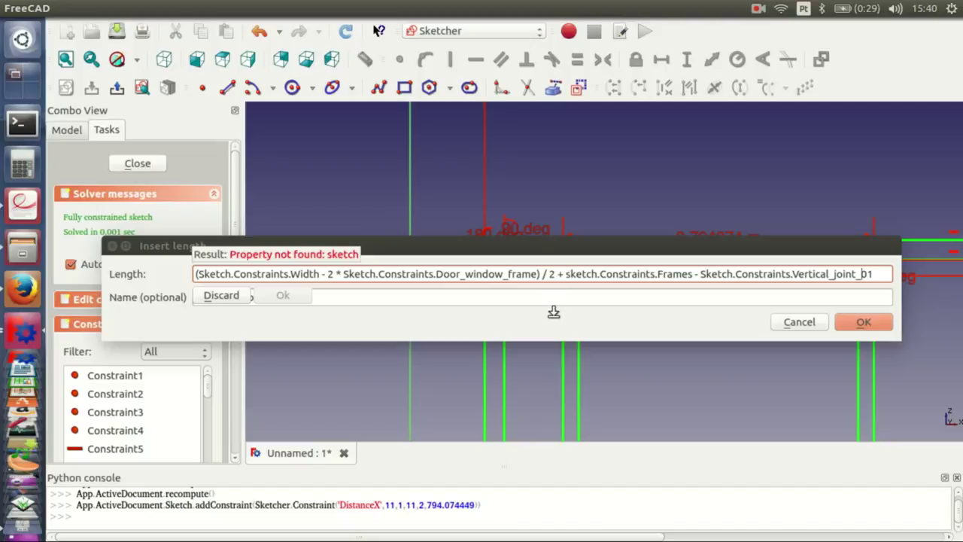
Correct 'sketch' to 'Sketch' in the expression and apply the constraint, giving 1,189 m
click(571, 275)
key(BackSpace)
text(S)
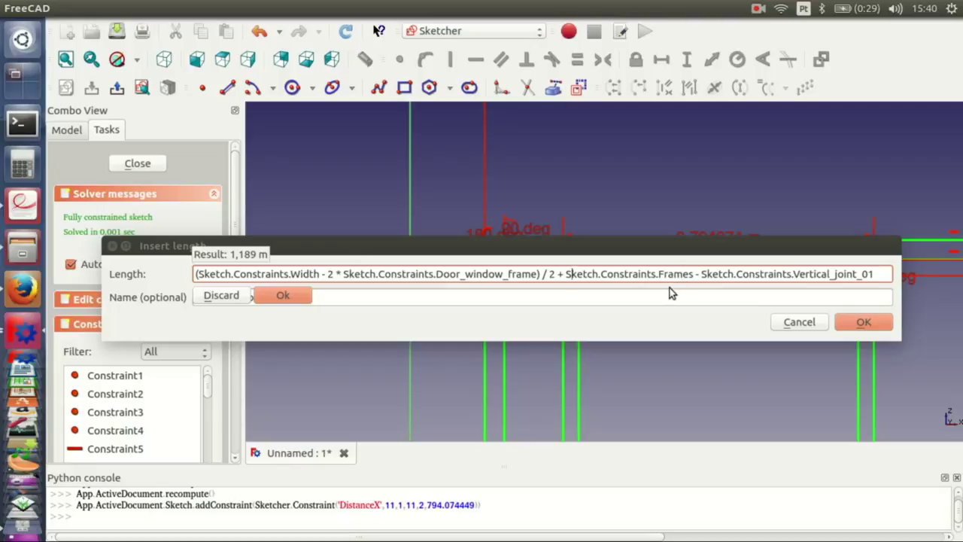
click(299, 296)
click(863, 321)
scroll(761, 335, down, 2)
scroll(557, 275, down, 2)
scroll(511, 271, up, 4)
scroll(574, 293, up, 2)
double_click(574, 293)
Set the edited length constraint to 0 mm, then close and reopen the sketch
text(0)
key(Return)
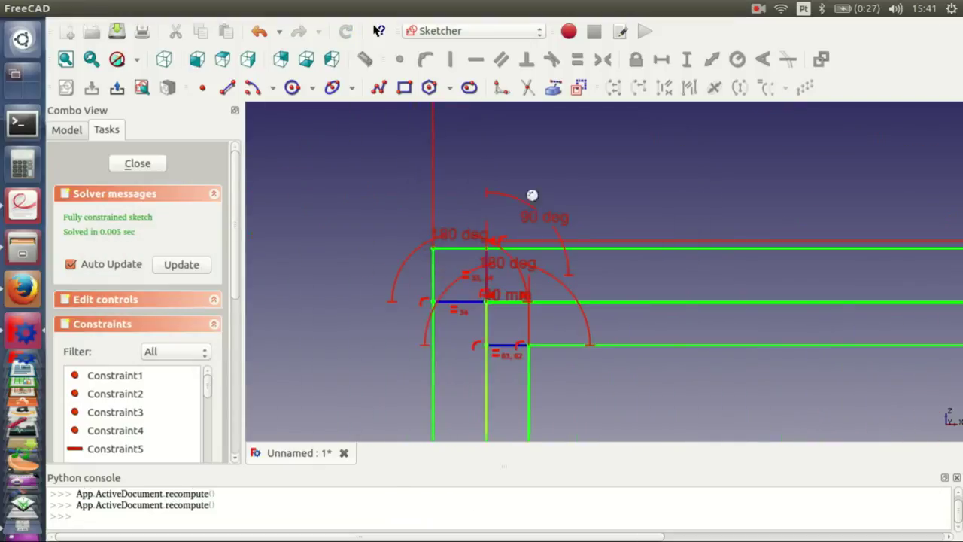
scroll(852, 296, down, 2)
scroll(580, 207, up, 2)
scroll(580, 207, down, 2)
scroll(647, 204, down, 2)
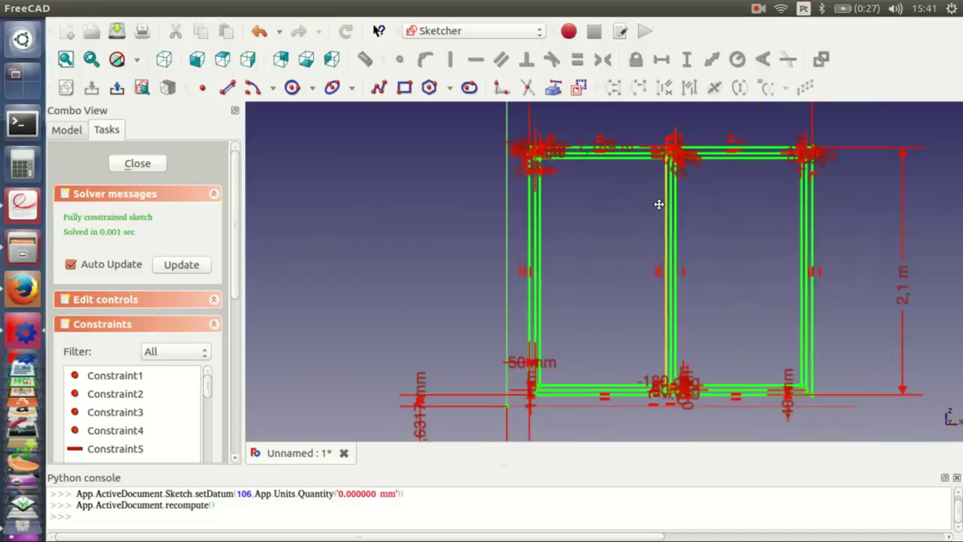
click(139, 163)
double_click(113, 193)
scroll(555, 281, down, 2)
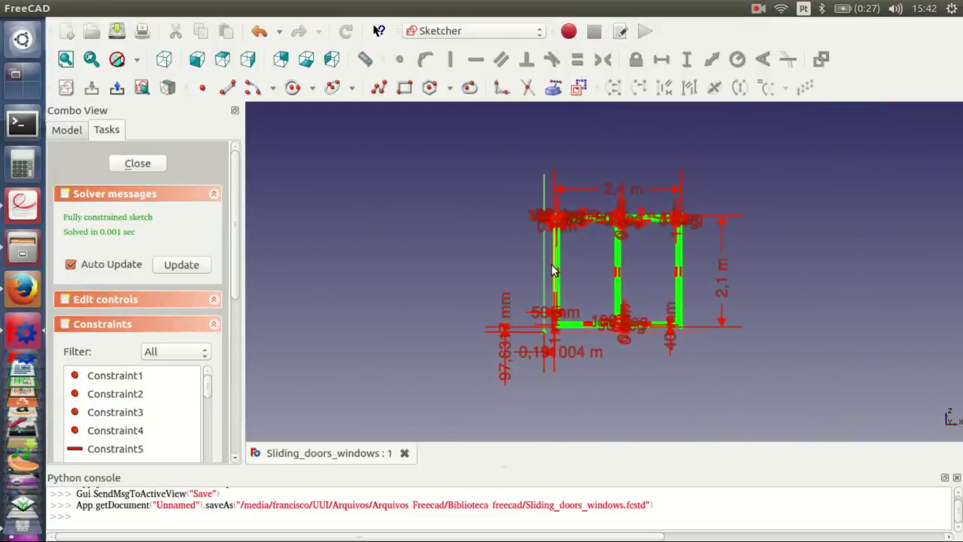
Draw two nested rectangles beside the frame, with a line joining their left edges
click(404, 88)
click(325, 222)
click(416, 334)
click(333, 230)
click(407, 325)
scroll(587, 301, up, 2)
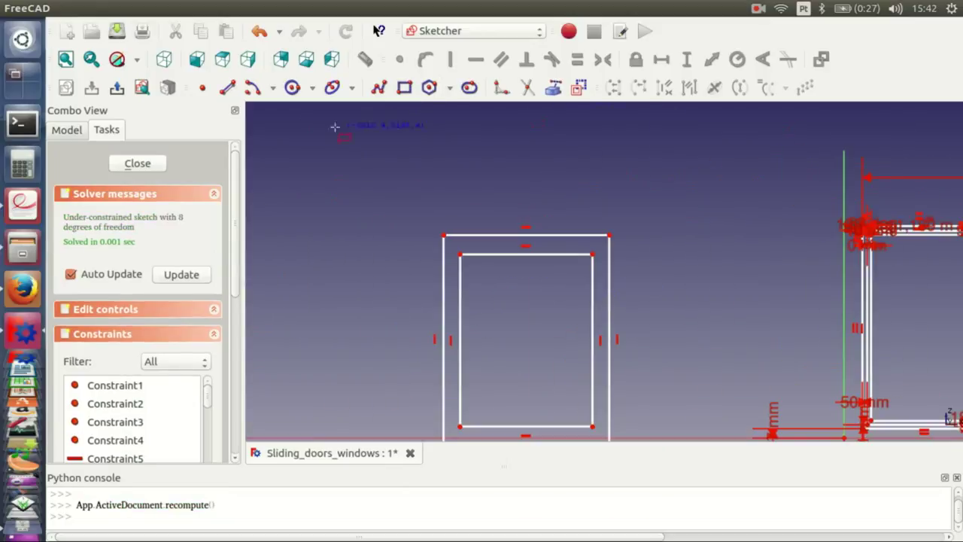
scroll(408, 233, up, 2)
click(386, 302)
scroll(407, 302, up, 3)
scroll(489, 316, up, 2)
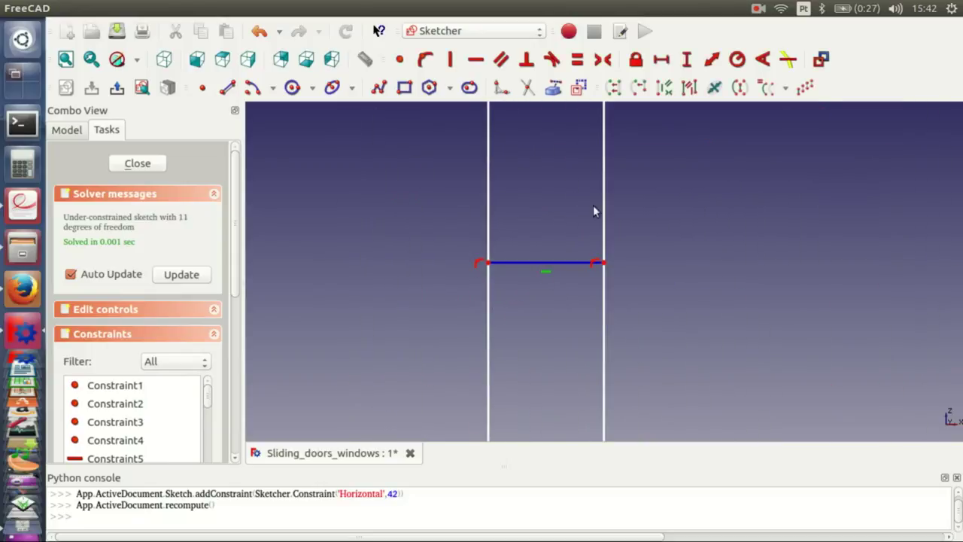
Replace the joining line's horizontal constraint with a 180° angle and delete an unwanted angle constraint
click(546, 271)
key(Delete)
click(552, 264)
key(a)
scroll(607, 262, down, 2)
scroll(639, 275, up, 2)
click(639, 278)
key(Delete)
Add an angle constraint to the other joining line
click(762, 59)
key(Return)
scroll(576, 292, down, 2)
scroll(576, 292, down, 2)
scroll(655, 246, up, 2)
middle_drag(656, 246, 706, 264)
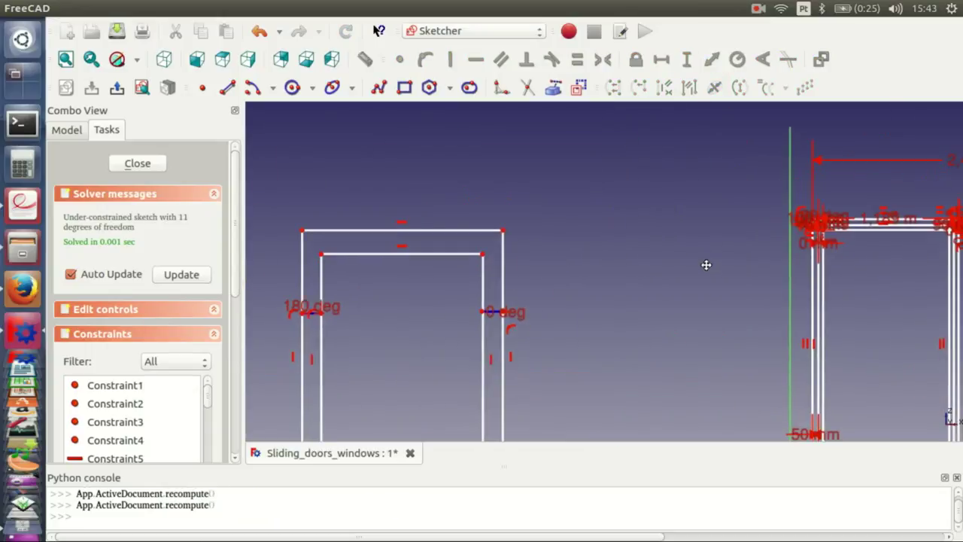
scroll(599, 307, down, 2)
scroll(781, 328, up, 2)
scroll(644, 183, up, 1)
scroll(489, 305, down, 3)
scroll(587, 267, up, 2)
scroll(680, 327, up, 2)
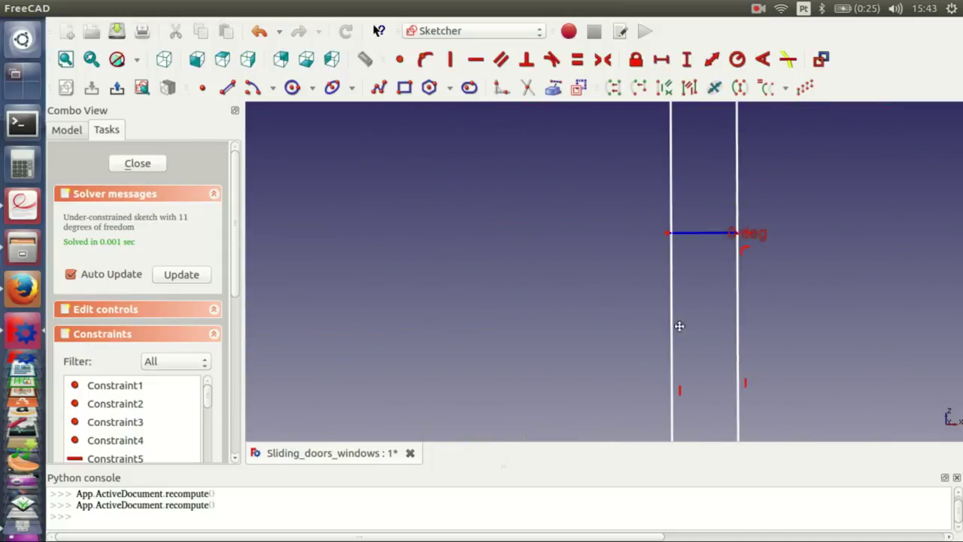
scroll(473, 256, down, 3)
scroll(474, 256, up, 2)
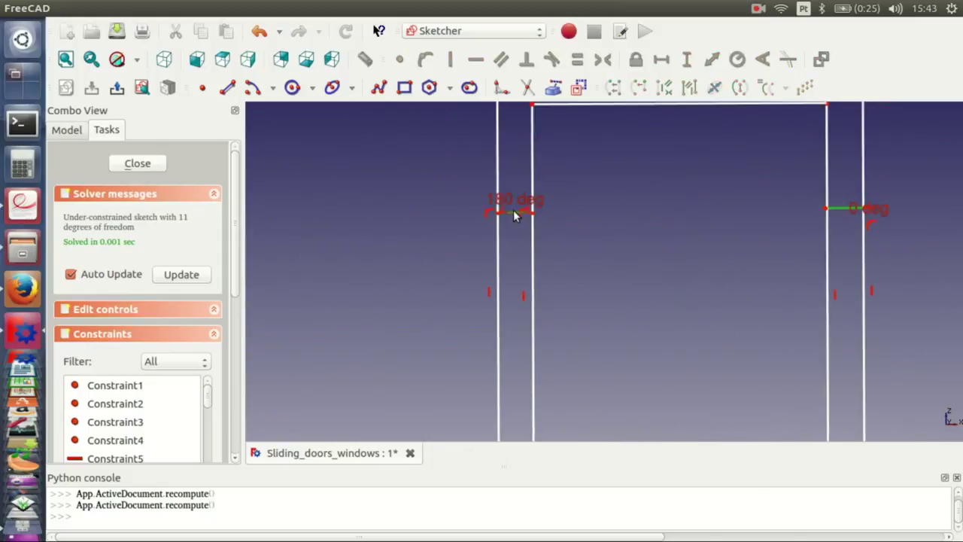
Make the two joining lines equal and attach the line endpoint onto the rectangle edge
click(578, 59)
scroll(706, 290, up, 2)
scroll(706, 289, down, 2)
click(637, 239)
click(571, 256)
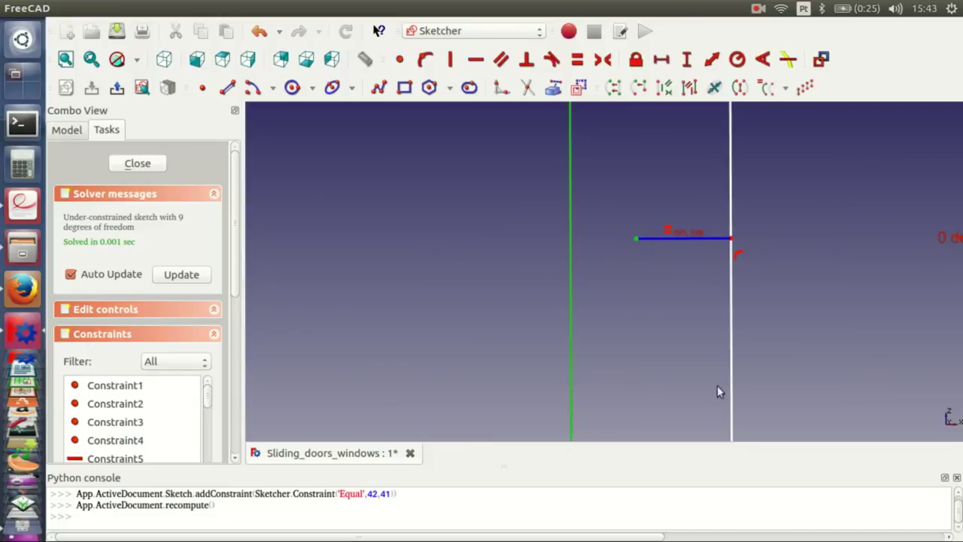
click(425, 59)
scroll(527, 229, down, 2)
scroll(527, 230, up, 2)
Add vertical distance constraints between the frame corner vertices
click(499, 231)
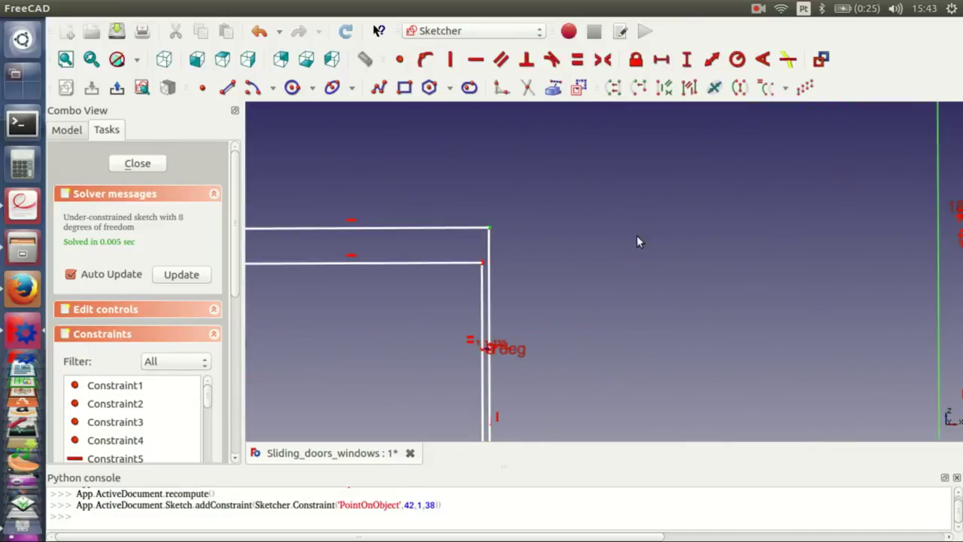
scroll(639, 240, up, 2)
scroll(647, 251, up, 2)
scroll(610, 290, up, 2)
click(686, 59)
key(Return)
scroll(691, 308, down, 2)
scroll(763, 327, down, 1)
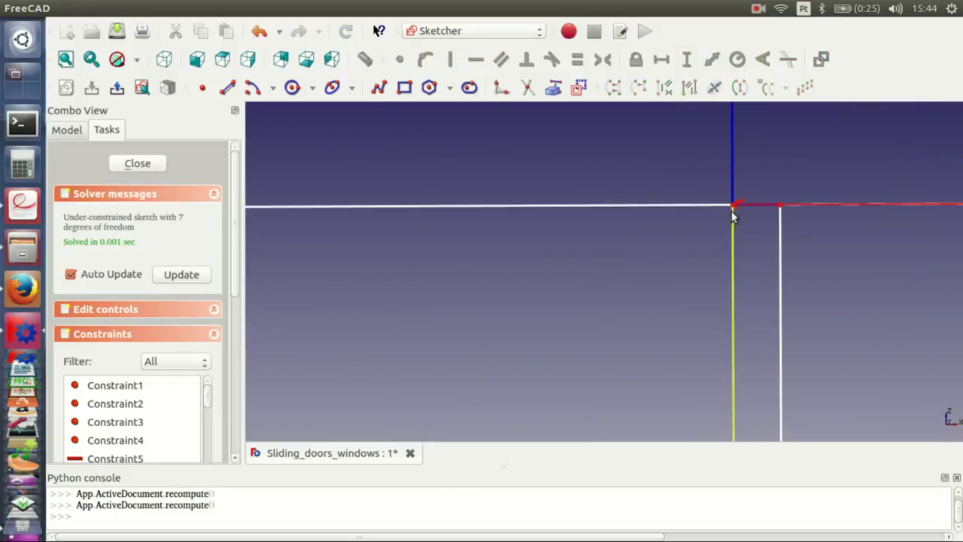
scroll(731, 211, down, 2)
scroll(510, 268, down, 2)
scroll(562, 256, up, 5)
click(600, 260)
click(686, 58)
click(576, 255)
Add a 0,178578 m vertical distance at another frame corner, leaving 4 degrees of freedom
scroll(576, 256, down, 3)
click(544, 226)
scroll(527, 248, up, 3)
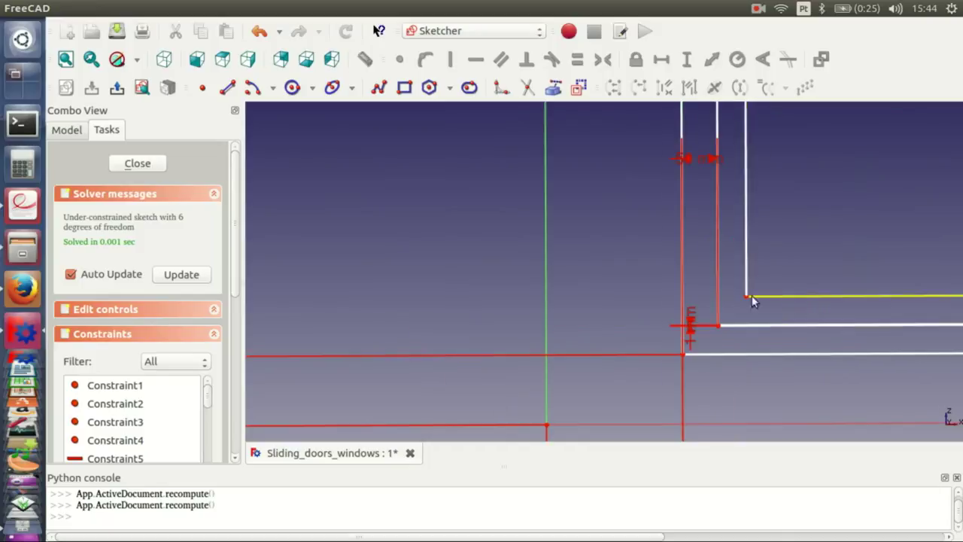
scroll(488, 239, up, 2)
click(418, 251)
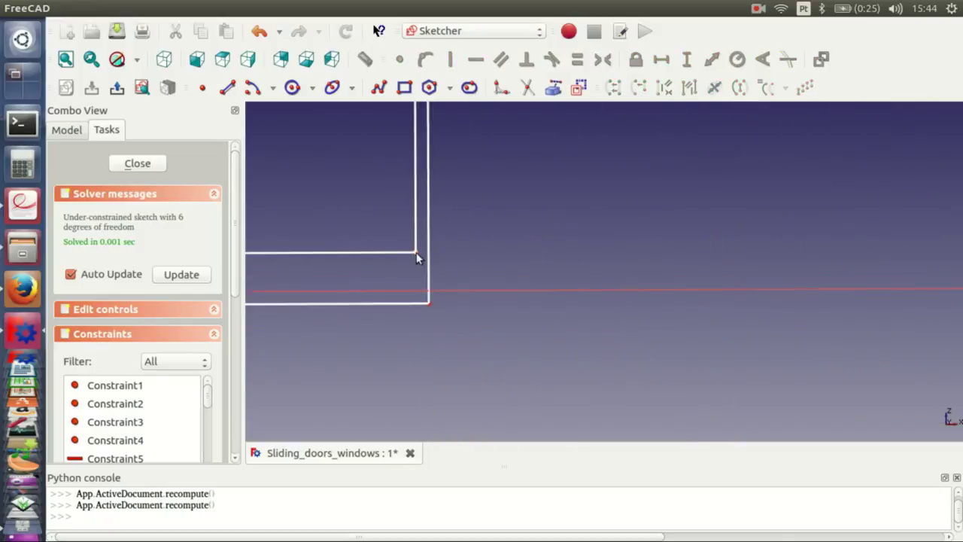
scroll(416, 252, down, 3)
scroll(594, 263, up, 3)
click(687, 58)
click(577, 249)
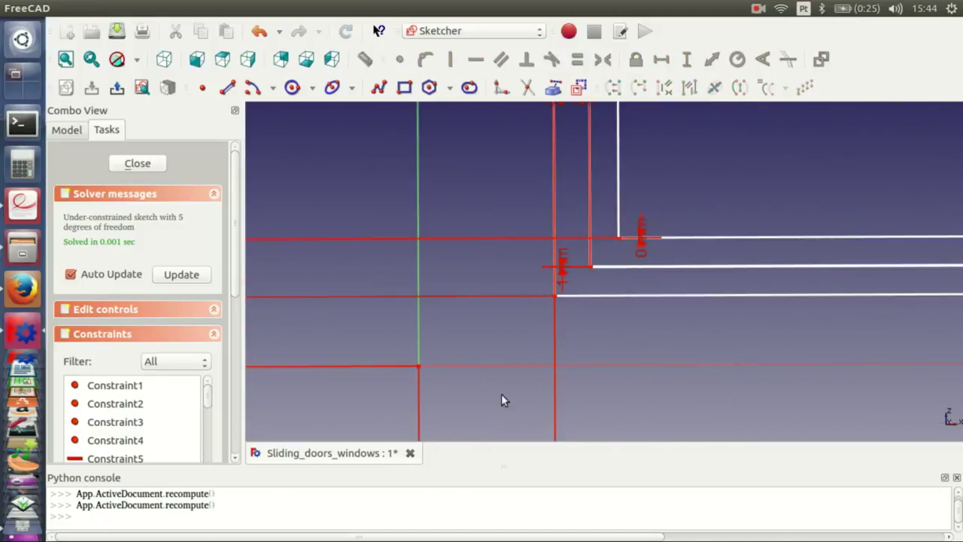
scroll(501, 394, down, 3)
scroll(535, 152, up, 2)
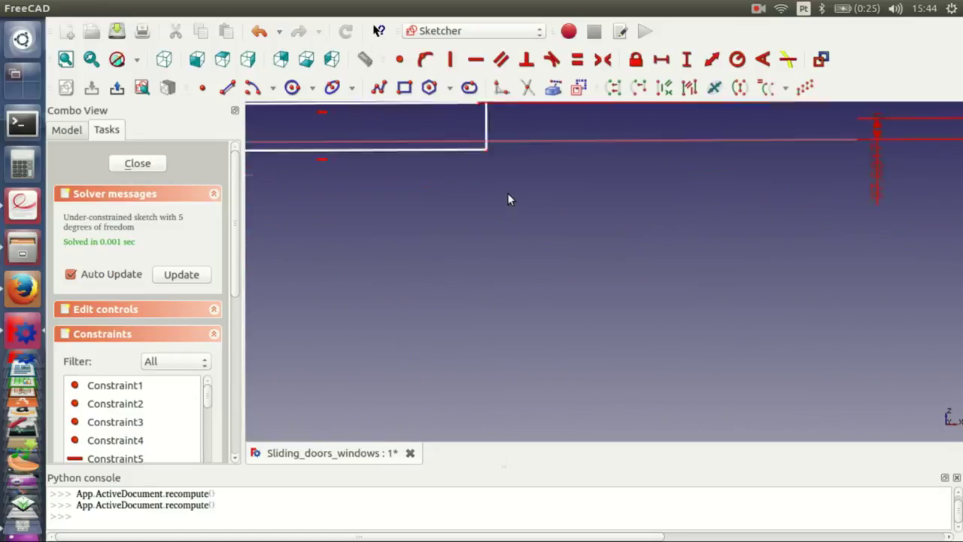
scroll(399, 181, down, 3)
scroll(583, 220, up, 3)
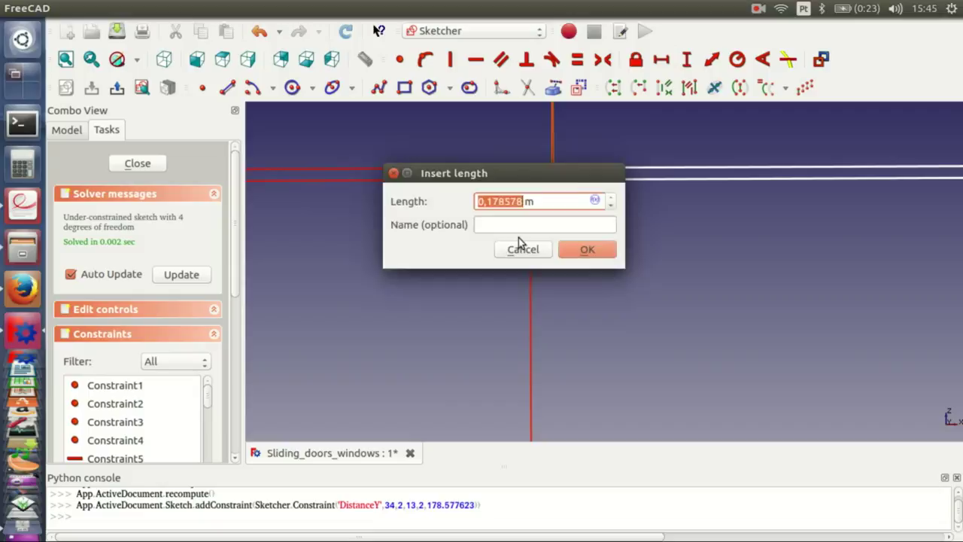
Make the two lines equal length and slide the left rectangle's edge to the right
scroll(532, 243, up, 2)
scroll(562, 271, down, 3)
scroll(624, 237, up, 5)
scroll(560, 369, up, 2)
scroll(534, 157, up, 1)
scroll(570, 140, down, 3)
scroll(518, 247, down, 3)
scroll(378, 258, up, 3)
click(380, 267)
scroll(408, 245, up, 3)
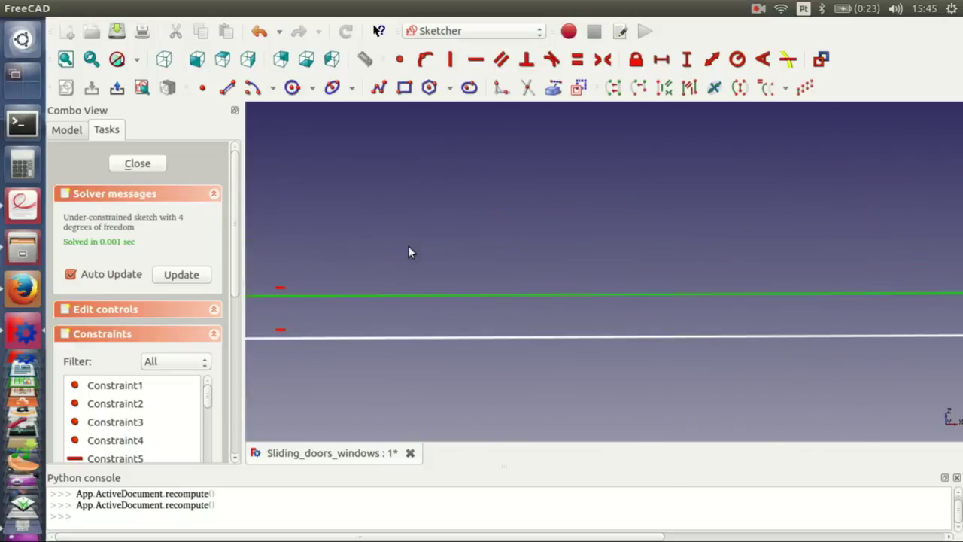
click(578, 59)
scroll(527, 233, down, 5)
scroll(548, 228, down, 2)
drag(604, 218, 871, 204)
Add a 0,470091 m horizontal distance from the origin named Shutter_opening
scroll(629, 218, up, 1)
scroll(629, 217, down, 1)
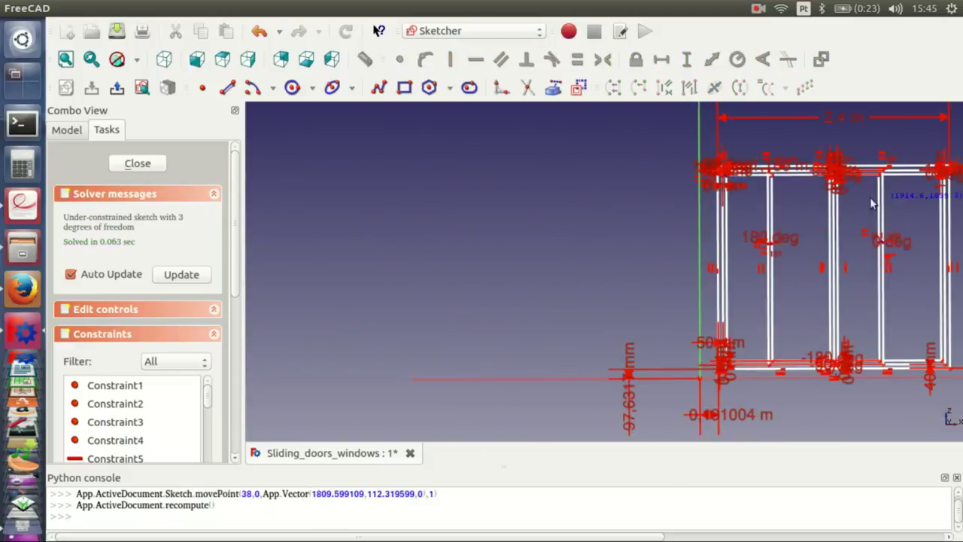
scroll(624, 260, up, 3)
scroll(699, 219, up, 3)
scroll(635, 213, up, 2)
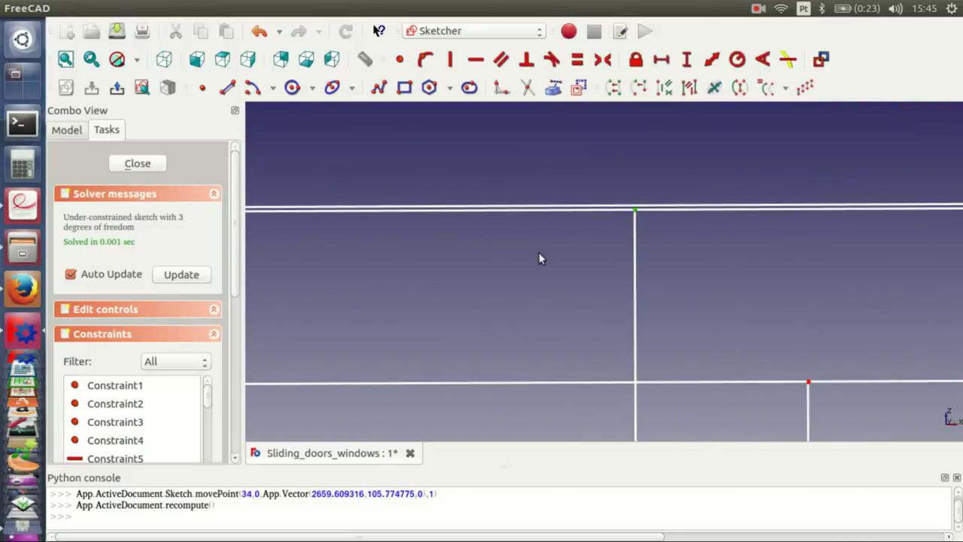
scroll(512, 274, down, 5)
scroll(485, 256, up, 4)
scroll(527, 248, up, 3)
middle_drag(671, 184, 400, 356)
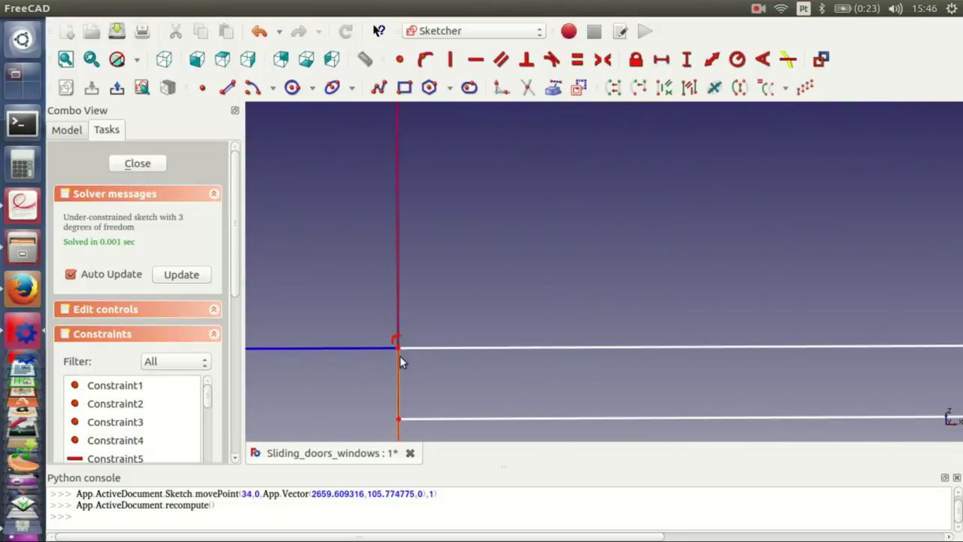
click(661, 58)
click(530, 225)
text(Shutter_opening)
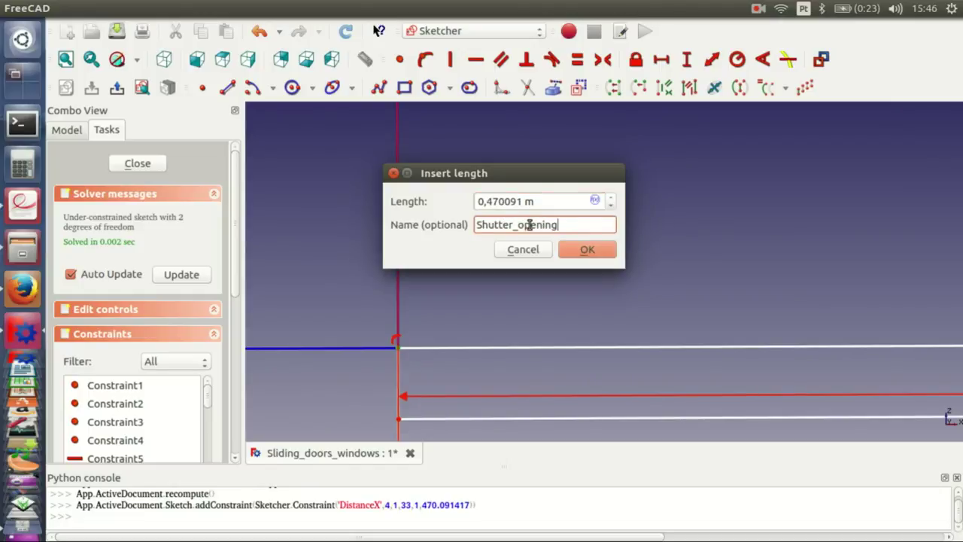
key(Return)
scroll(542, 279, down, 3)
scroll(533, 285, down, 2)
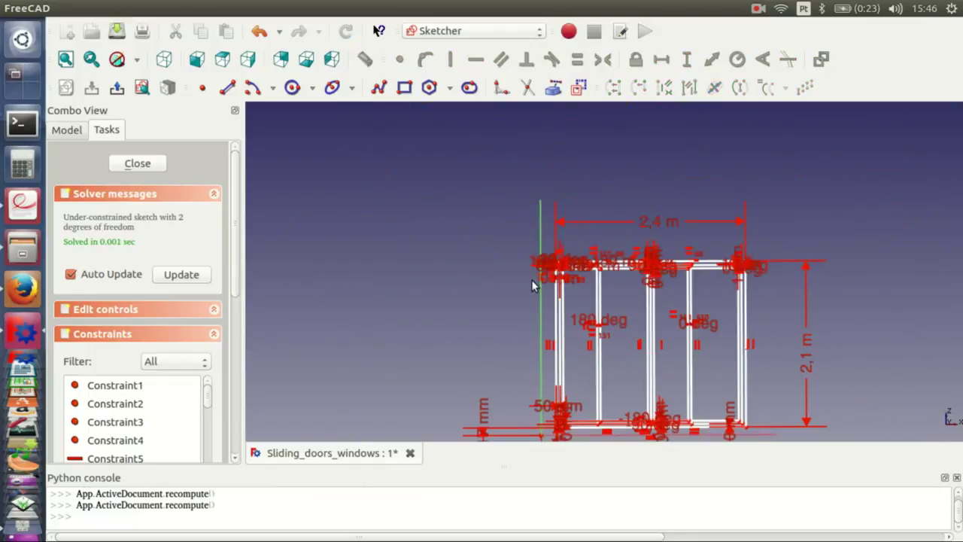
Close the sketch and scroll the tutorial PDF to the Building components section
click(138, 164)
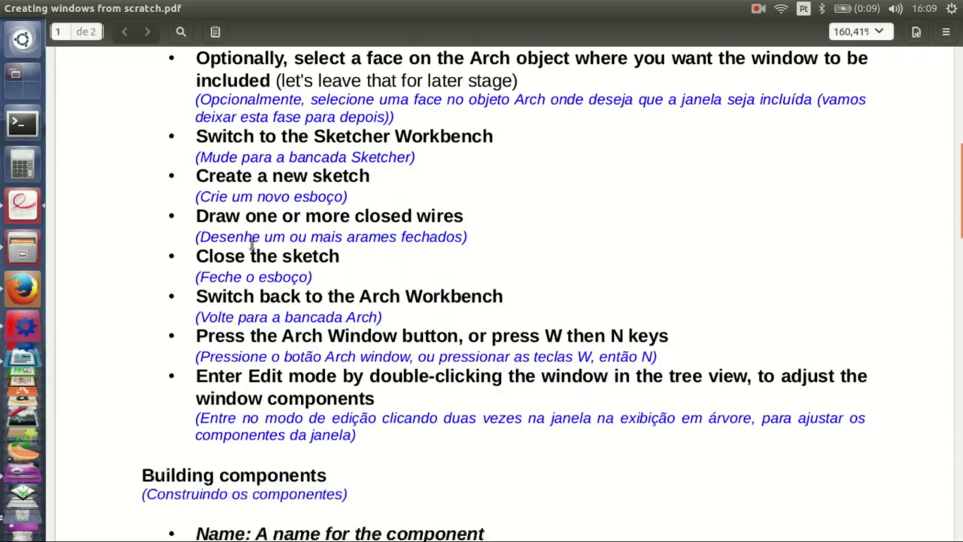
scroll(251, 242, down, 5)
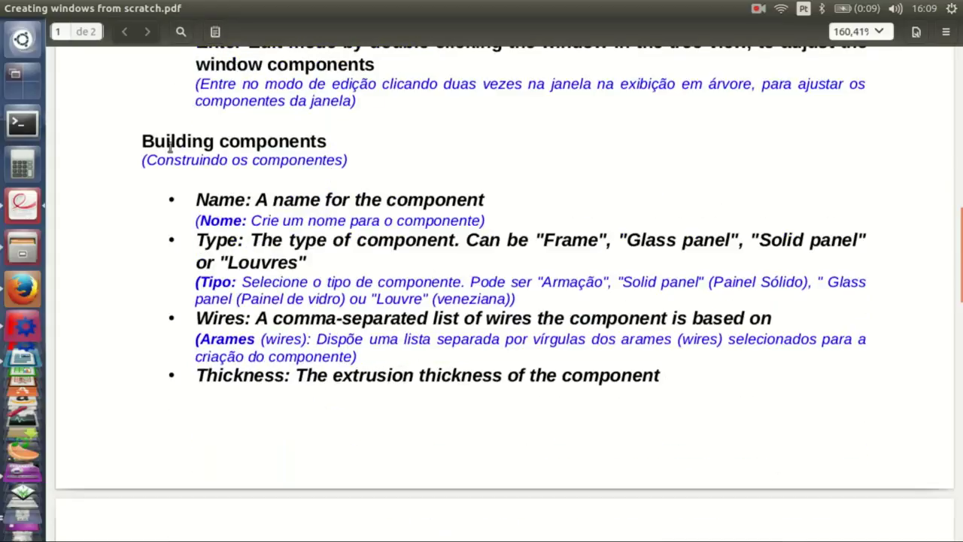
scroll(280, 351, down, 3)
scroll(306, 359, up, 5)
scroll(436, 387, up, 1)
Back in FreeCAD, switch to the Arch workbench and select the Sketch in the tree
click(24, 331)
click(441, 31)
click(432, 44)
click(188, 193)
Create an Arch Window from the sketch and rename it Door_Window
click(439, 88)
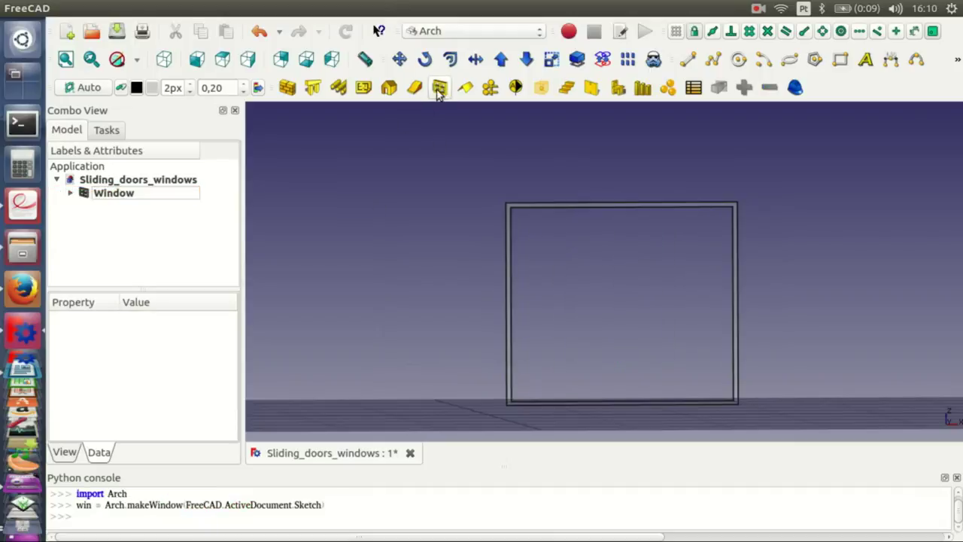
right_click(130, 193)
click(162, 428)
key(Return)
Edit the window's components in axonometric view, removing the Default component and adding a new one
double_click(134, 197)
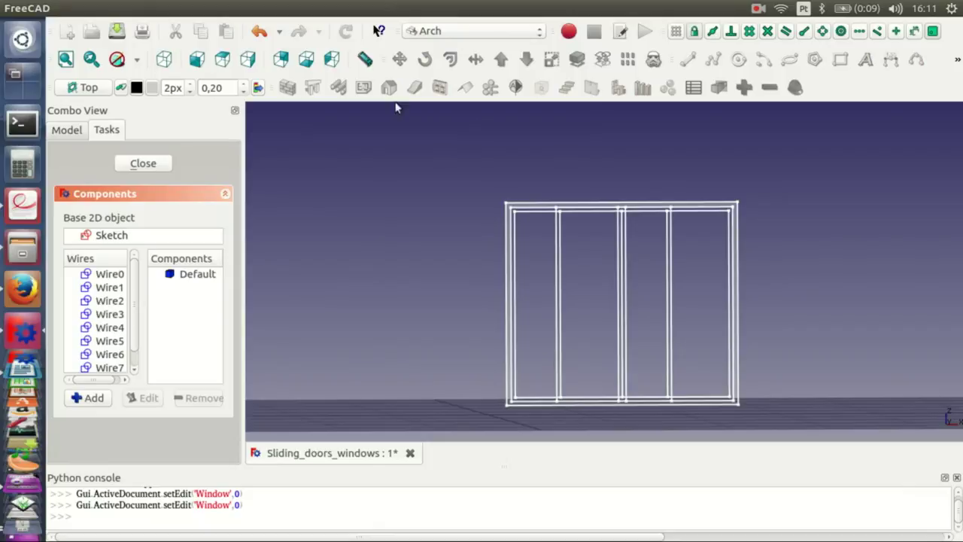
click(164, 60)
drag(245, 180, 419, 183)
click(299, 276)
click(368, 397)
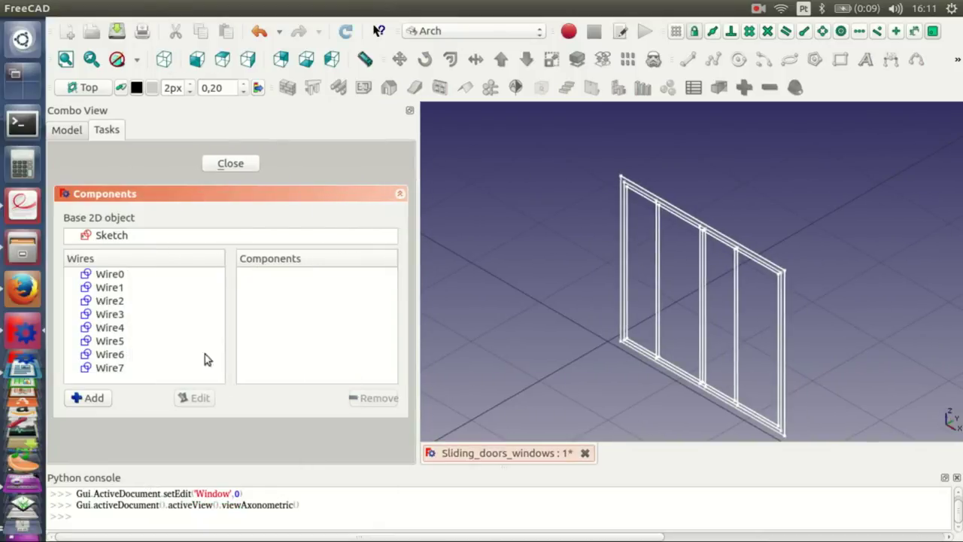
click(87, 397)
Check the tutorial PDF's sections 4–5 on capitalised frame names, then name the component DOOR_WINDOW_FRAME
key(alt+Tab)
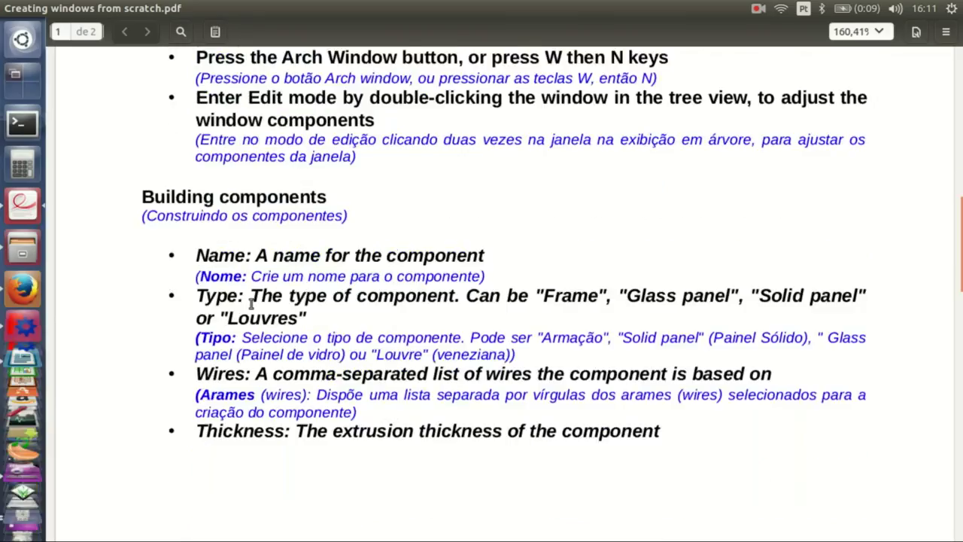
scroll(250, 302, down, 3)
scroll(256, 301, down, 5)
scroll(276, 279, down, 3)
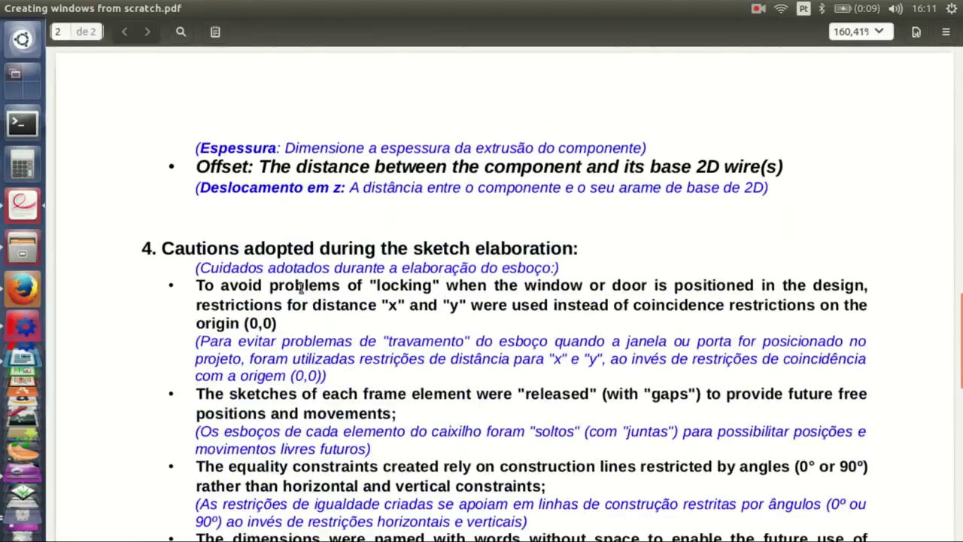
scroll(295, 293, down, 3)
scroll(231, 331, down, 5)
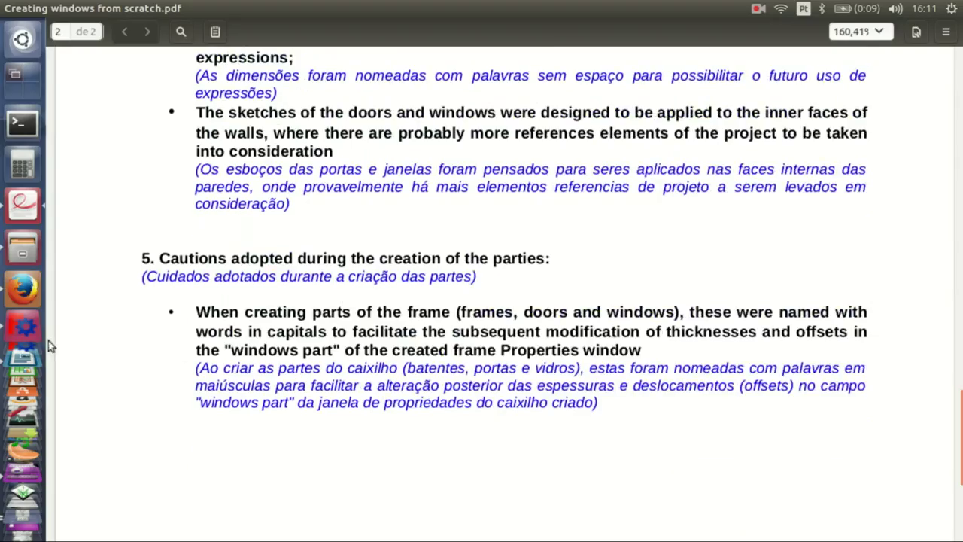
key(alt+Tab)
text(DOOR_WINDOW_FRAME)
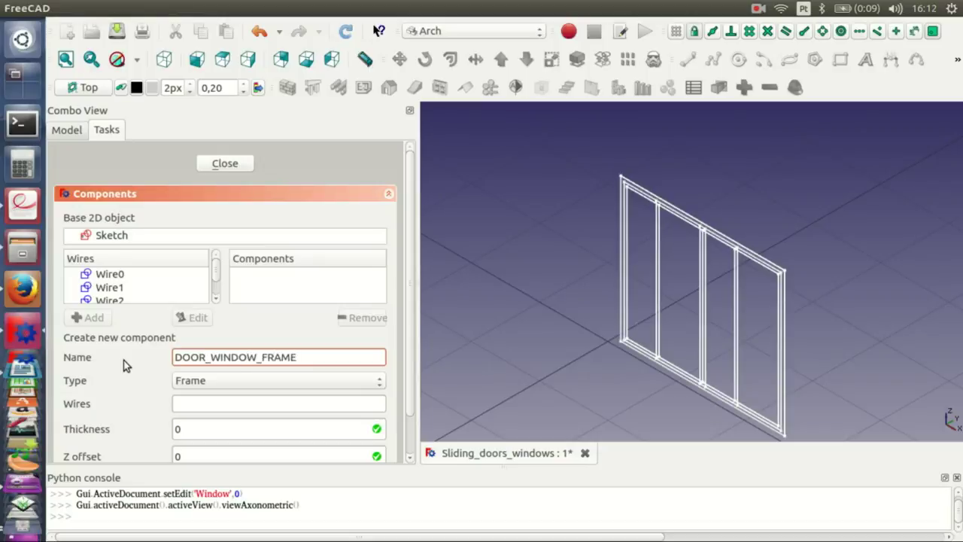
Create the DOOR_WINDOW_FRAME component from Wire0 and Wire1 at 150 thickness
click(109, 274)
ctrl+click(110, 288)
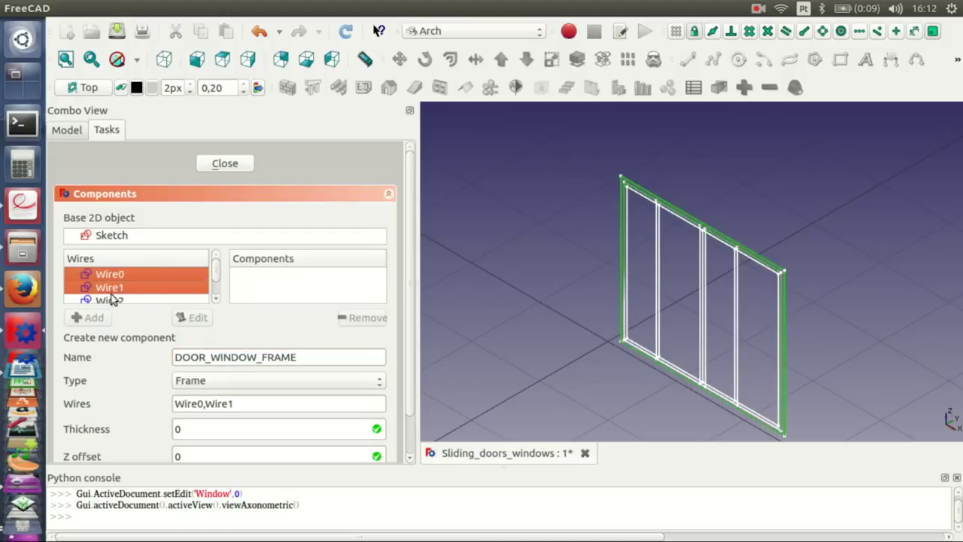
key(Tab)
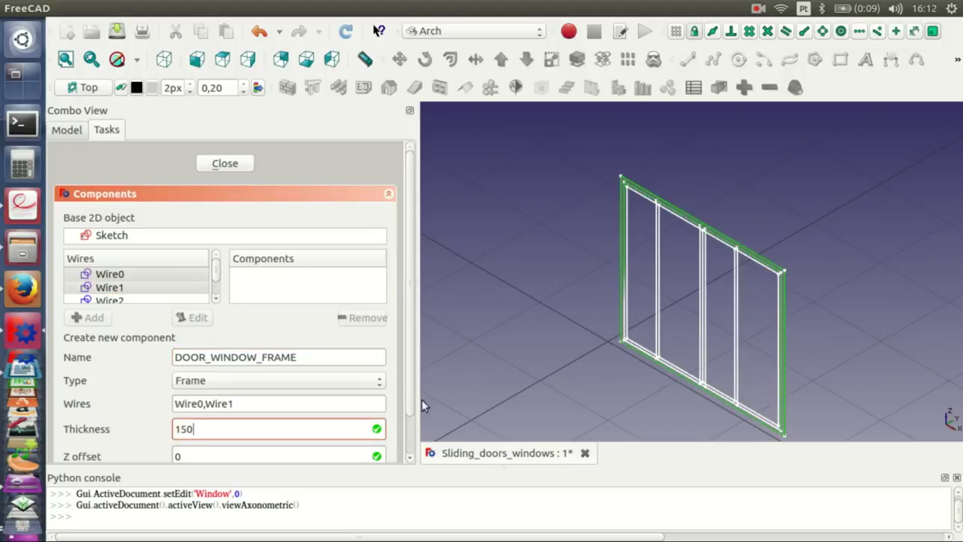
scroll(217, 411, down, 2)
click(215, 435)
Add a new DOOR_01 component using Wire2 and Wire4 as its wires
click(89, 399)
text(DOOR_01)
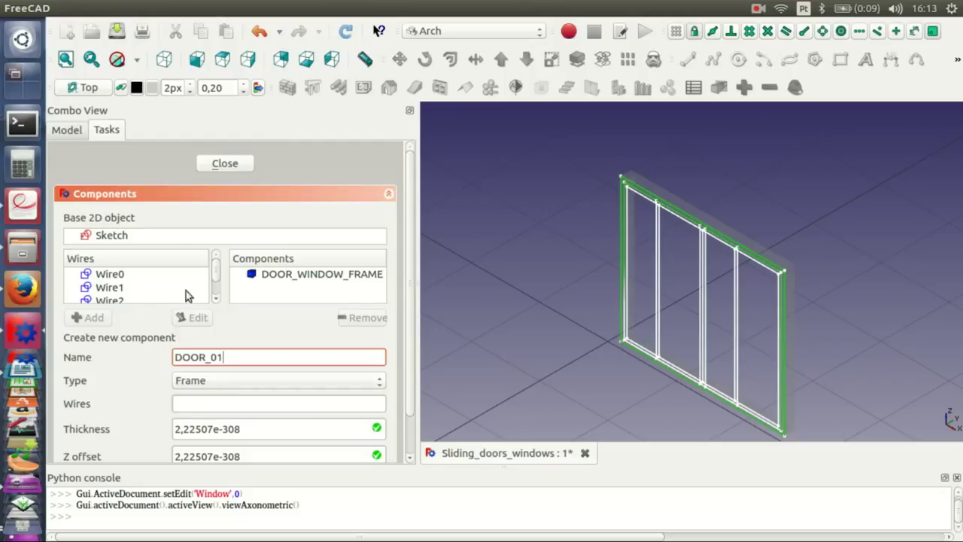
scroll(187, 295, down, 1)
click(124, 288)
scroll(562, 256, up, 3)
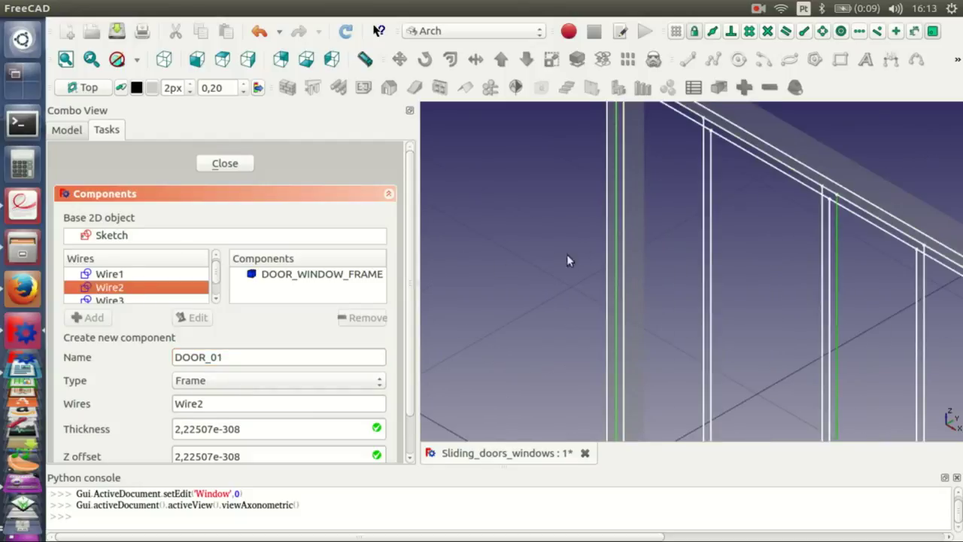
click(197, 60)
click(119, 300)
click(125, 300)
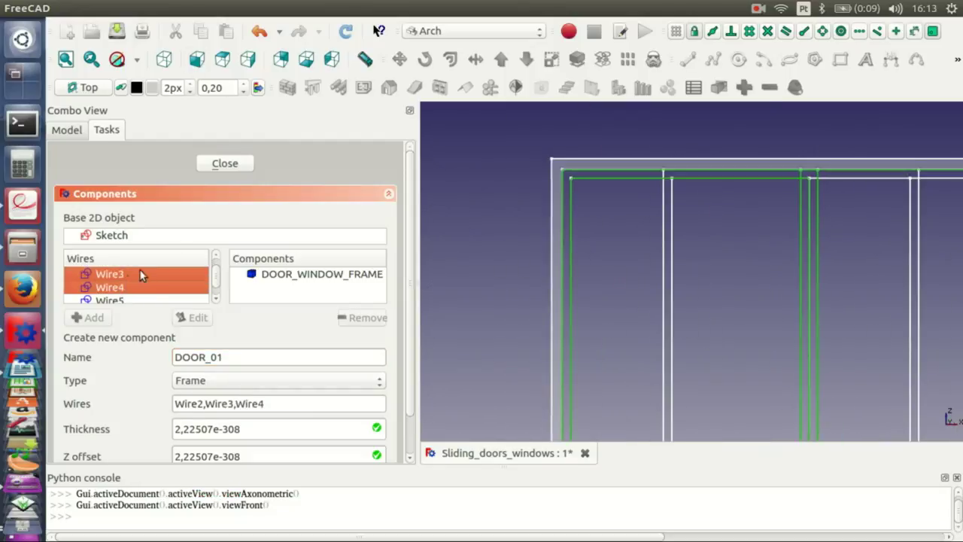
click(127, 275)
click(215, 256)
click(215, 298)
Give DOOR_01 thickness 40 and Z offset 20, and create it
drag(324, 428, 172, 429)
text(40)
scroll(315, 456, down, 2)
drag(243, 413, 144, 413)
text(20)
click(188, 437)
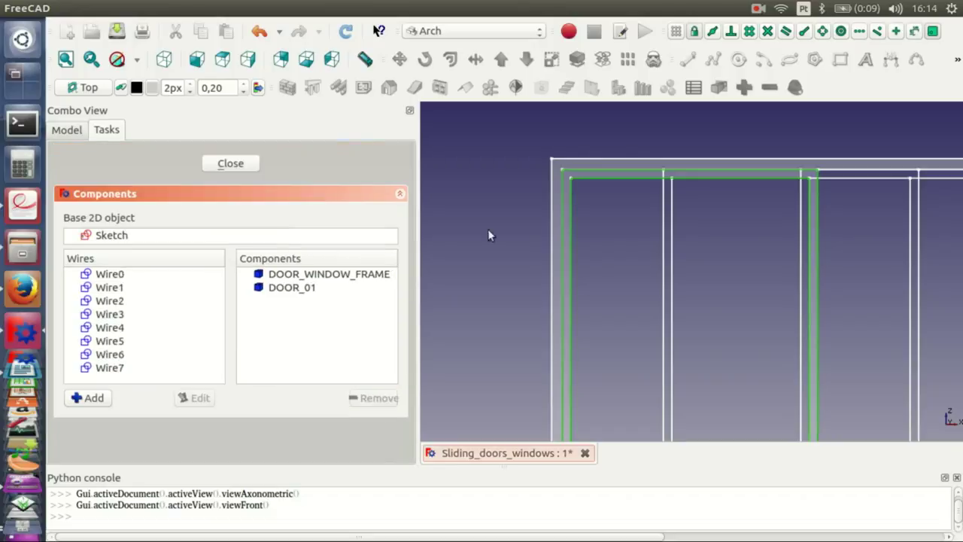
Add DOOR_02 from Wire3 and Wire5, 40 thick at Z offset 65
click(92, 399)
text(DOOR_02)
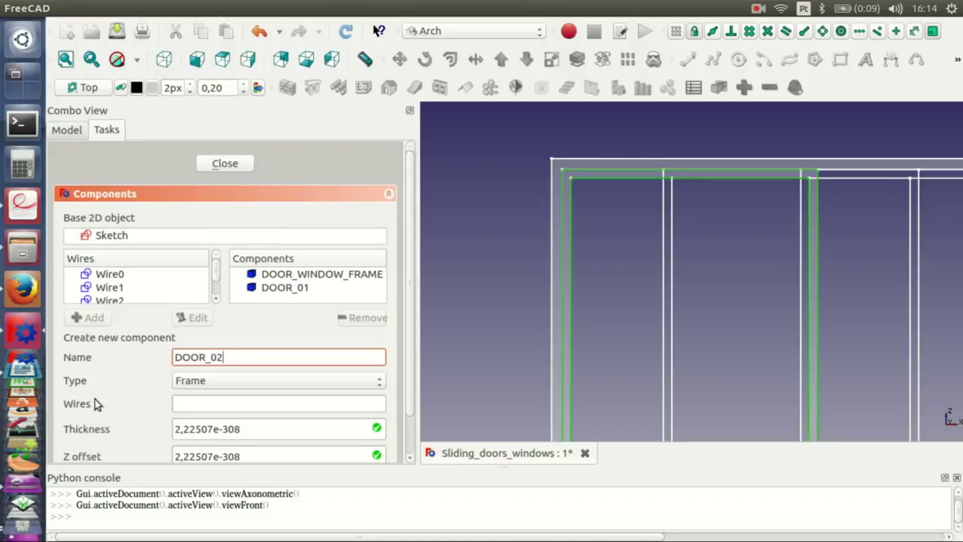
click(223, 299)
click(116, 296)
click(222, 300)
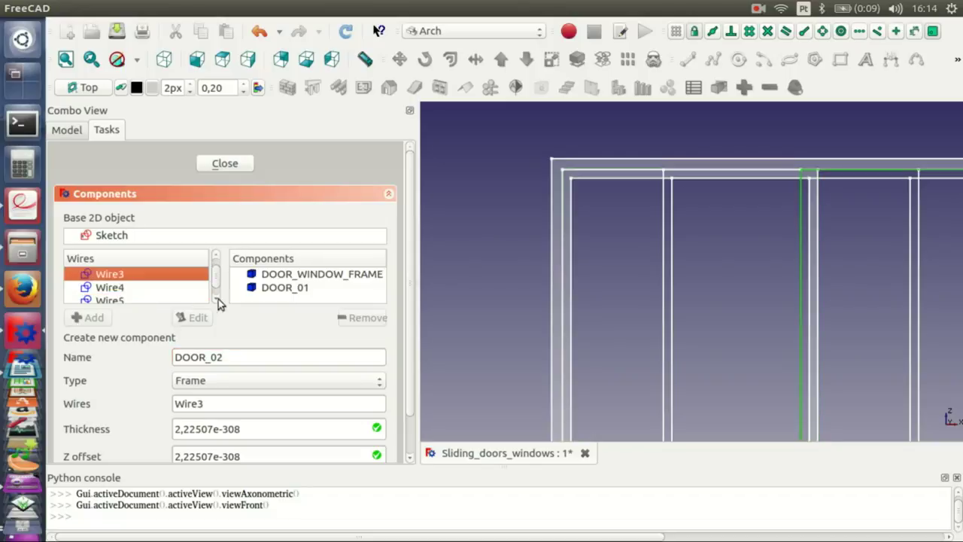
ctrl+click(125, 299)
drag(242, 429, 132, 427)
text(40)
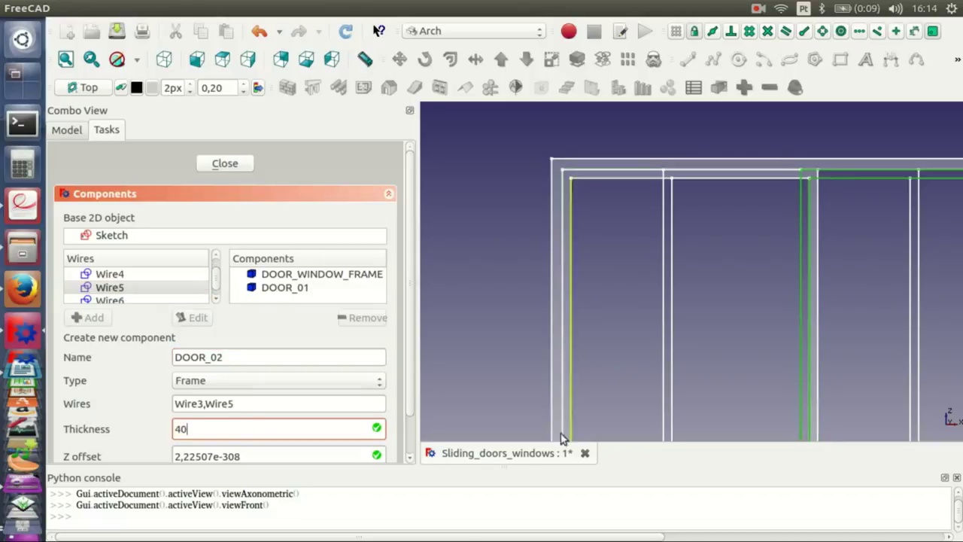
scroll(257, 418, down, 1)
drag(257, 418, 124, 420)
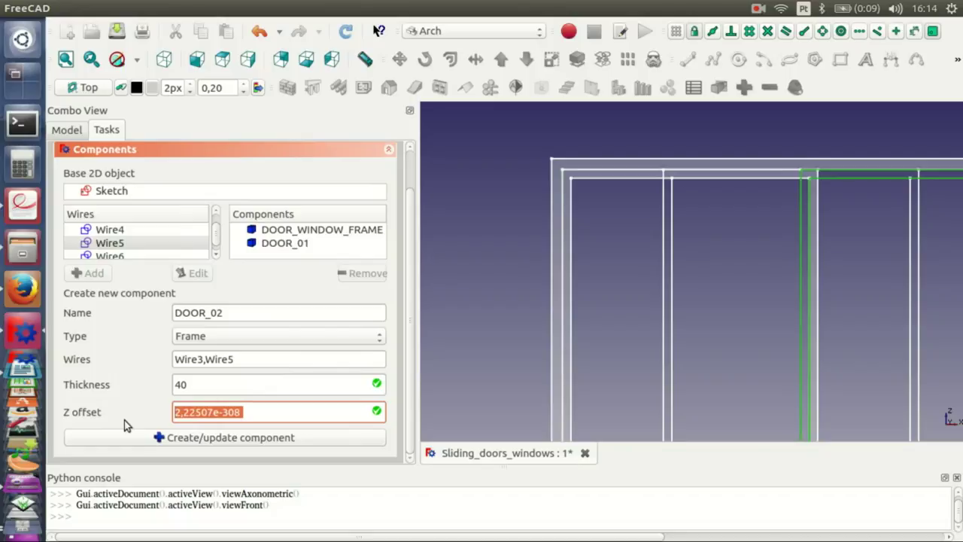
text(65)
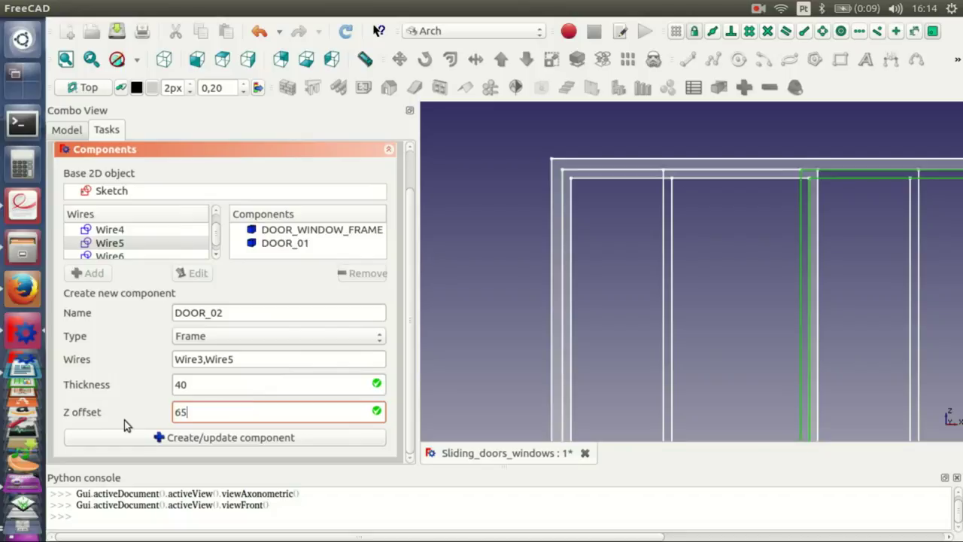
click(249, 440)
Add DOOR_03 from Wire6 and Wire7, 40 thick at Z offset 110
click(164, 59)
click(197, 58)
click(88, 399)
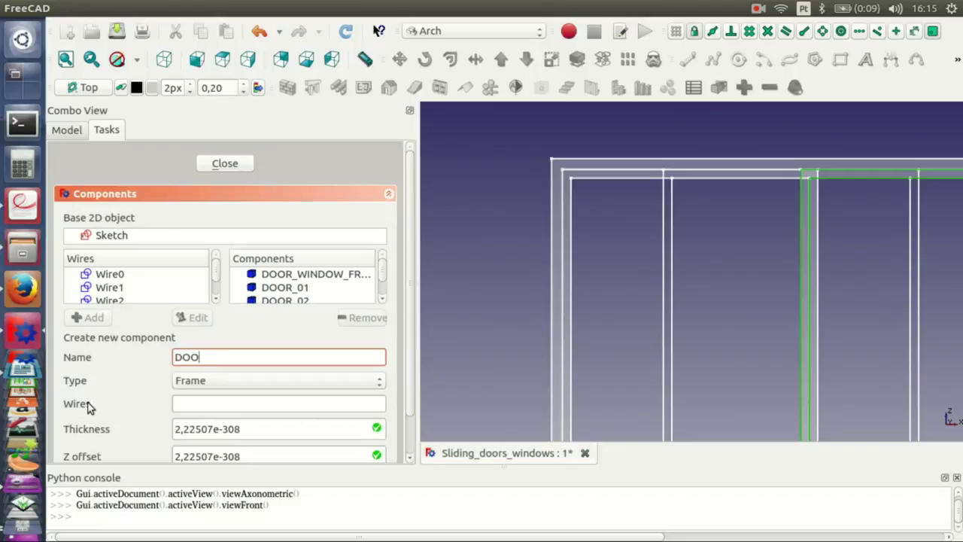
click(214, 299)
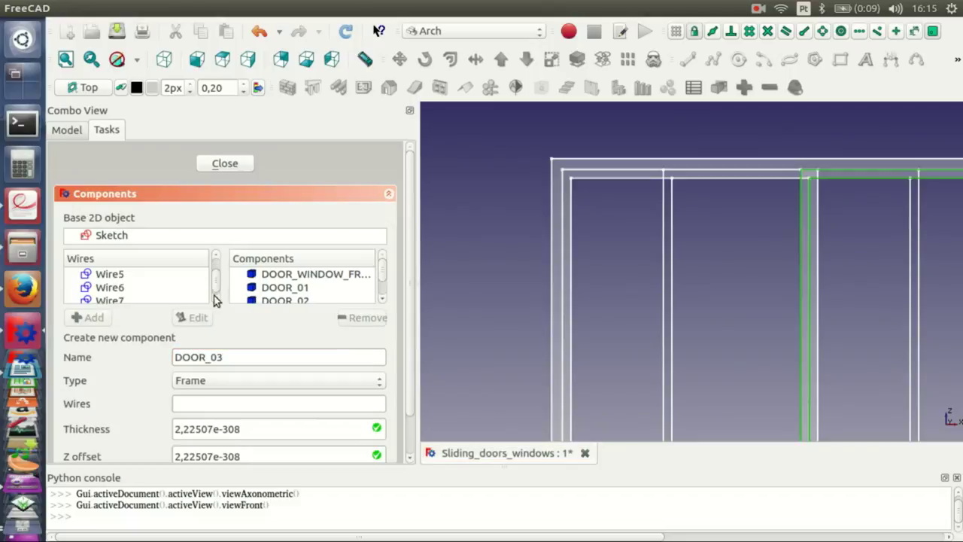
click(150, 288)
ctrl+click(150, 300)
triple_click(180, 429)
text(40)
scroll(301, 376, down, 1)
drag(243, 412, 104, 414)
text(110)
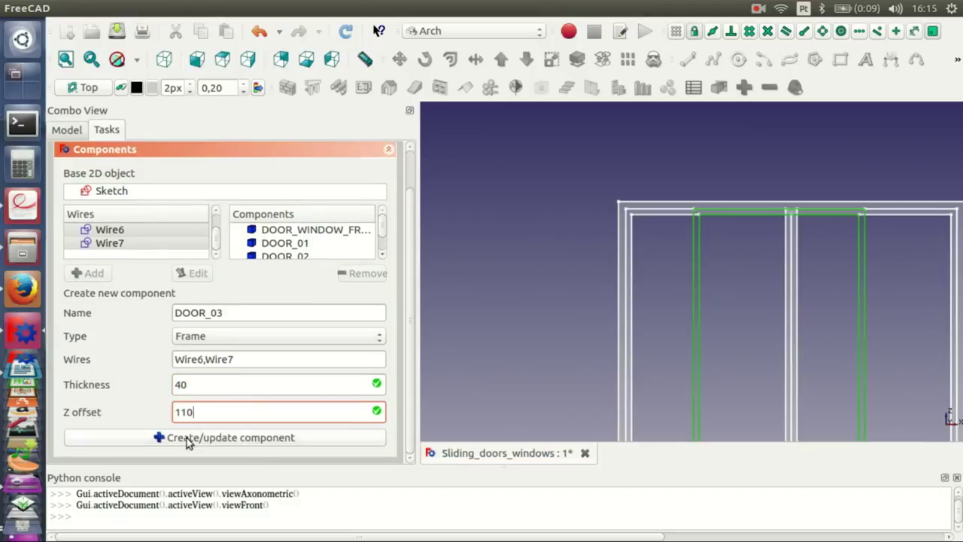
click(188, 442)
Close the component editor and set Door_Window's shape colour to orange
click(231, 164)
key(0)
scroll(727, 317, up, 2)
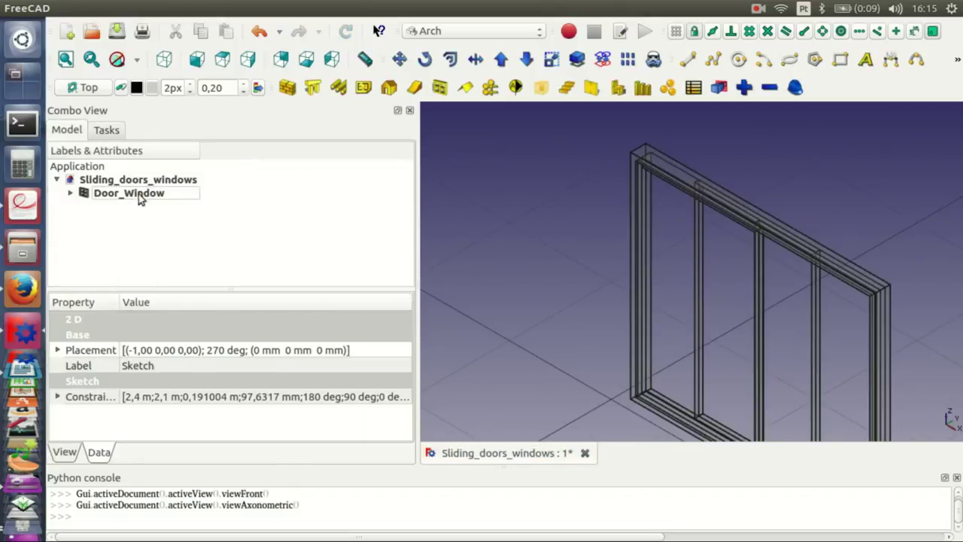
click(139, 194)
key(ctrl+d)
click(199, 172)
click(64, 260)
click(392, 327)
Set the window's transparency to 49 and close the display properties
drag(174, 308, 130, 308)
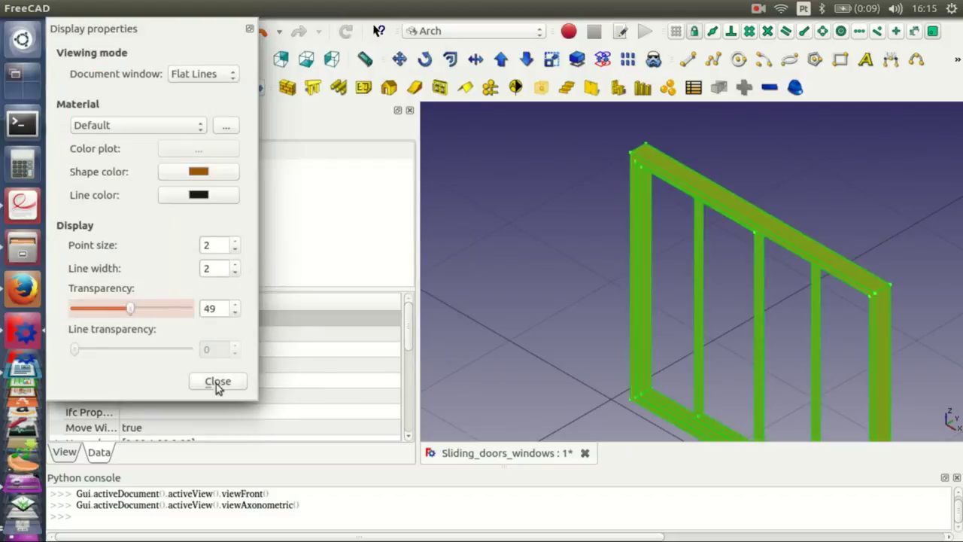
click(217, 382)
scroll(709, 335, up, 2)
scroll(671, 329, up, 2)
scroll(683, 322, up, 2)
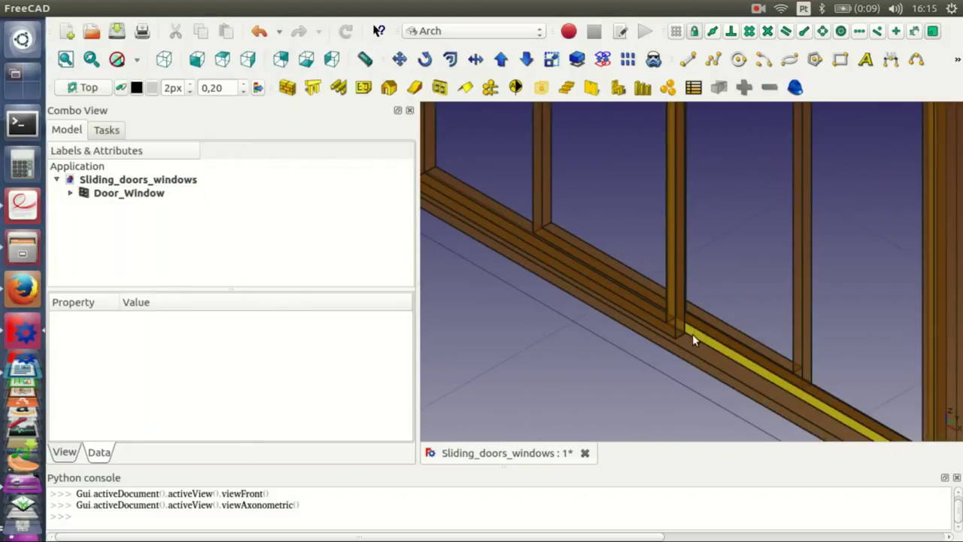
scroll(693, 335, down, 2)
scroll(604, 345, down, 2)
scroll(628, 334, up, 2)
Widen the 3D view, switch to front view and orbit the window obliquely
drag(417, 281, 300, 281)
key(1)
mouse_move(522, 277)
middle_down()
mouse_move(738, 273)
mouse_move(694, 253)
mouse_move(678, 277)
mouse_move(591, 300)
middle_up()
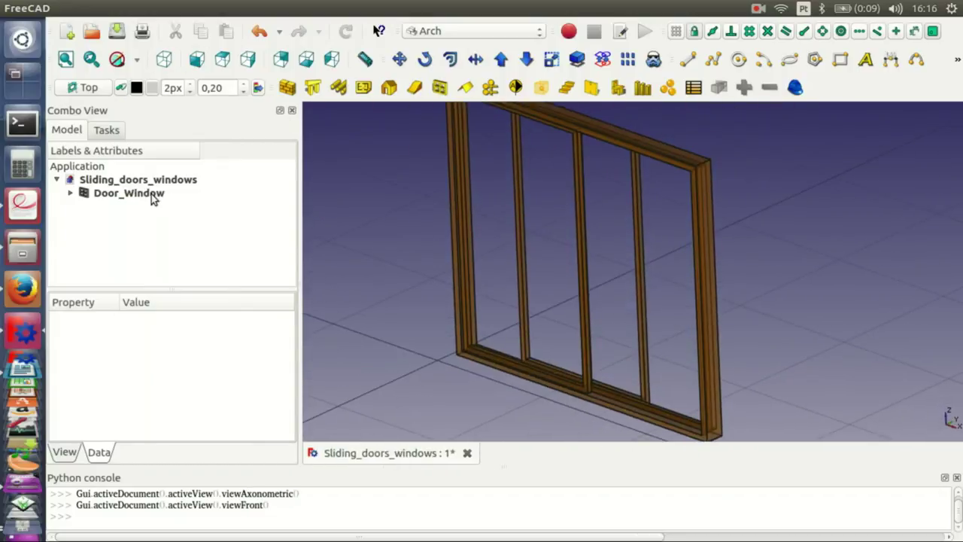
double_click(152, 194)
Add a new Glass panel component built on Wire4
drag(302, 322, 369, 319)
click(88, 399)
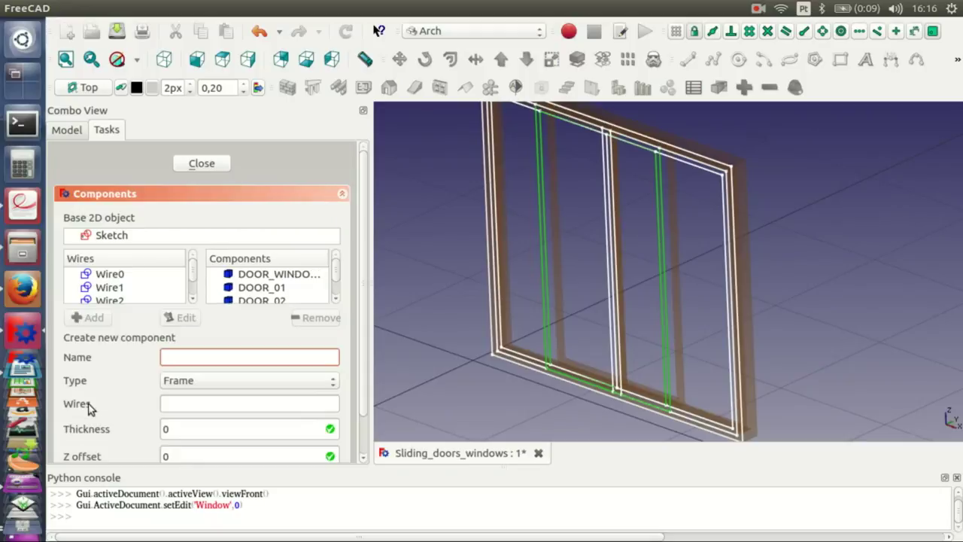
text(GLASS)
click(226, 380)
click(221, 411)
key(1)
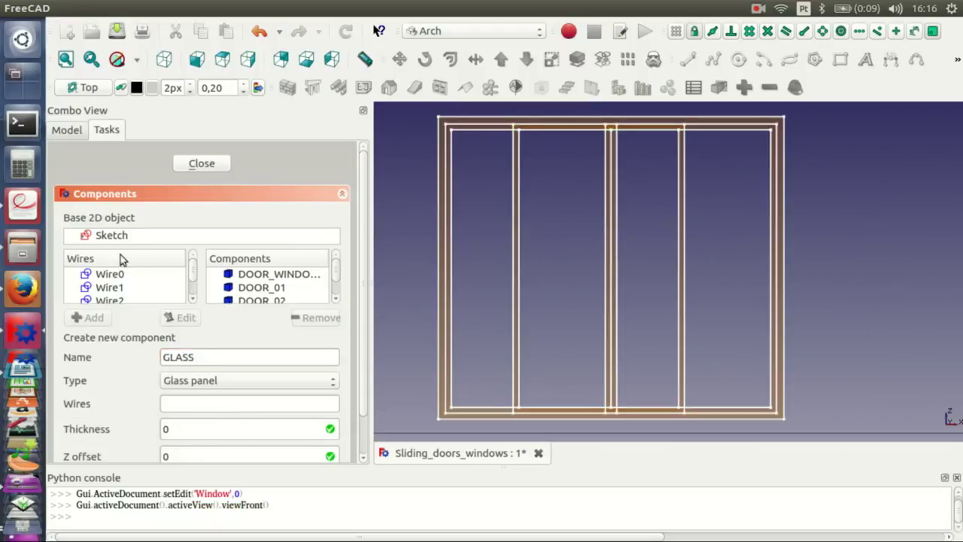
scroll(119, 288, down, 1)
click(119, 287)
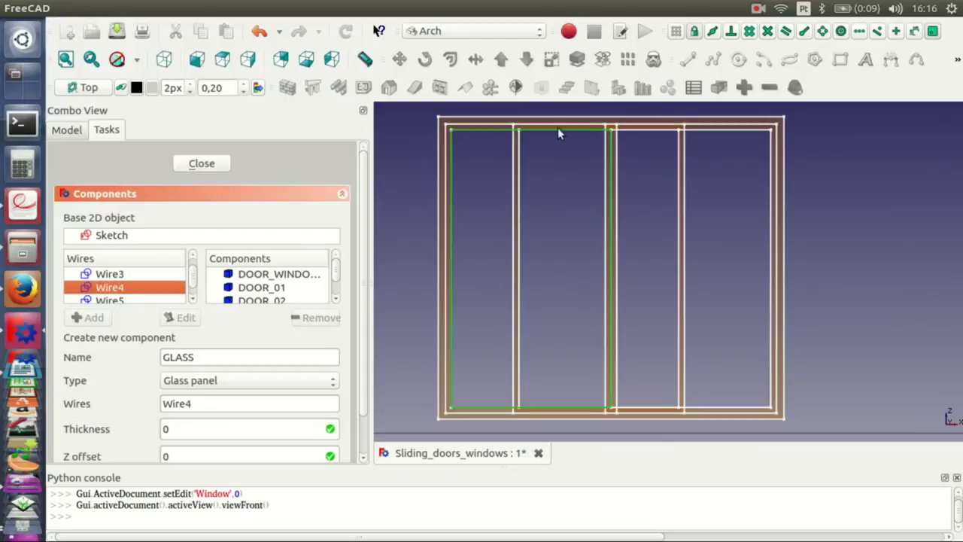
text(10)
drag(363, 410, 369, 455)
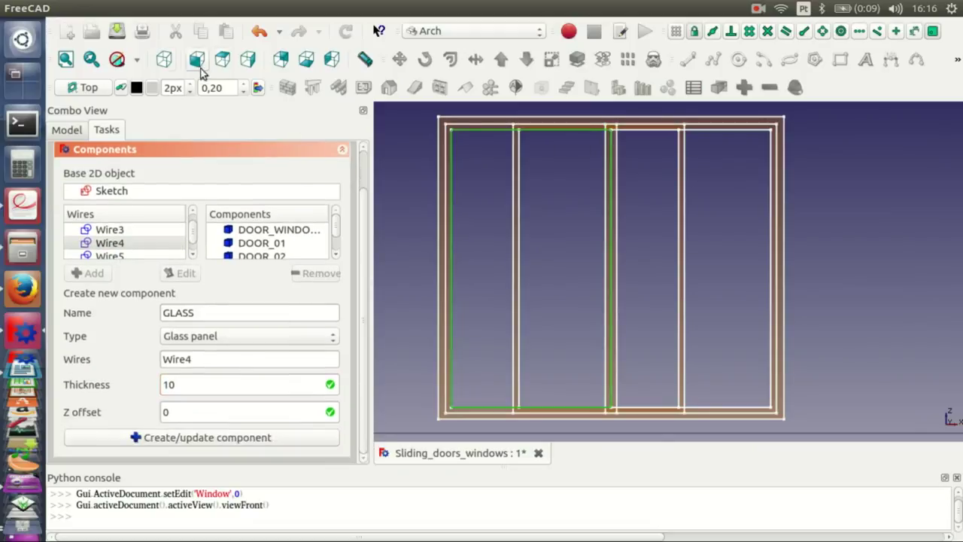
click(197, 60)
Set the GLASS Z offset to 20+20-2,5 (37.50 mm), create it and close the editor
click(166, 413)
text(20)
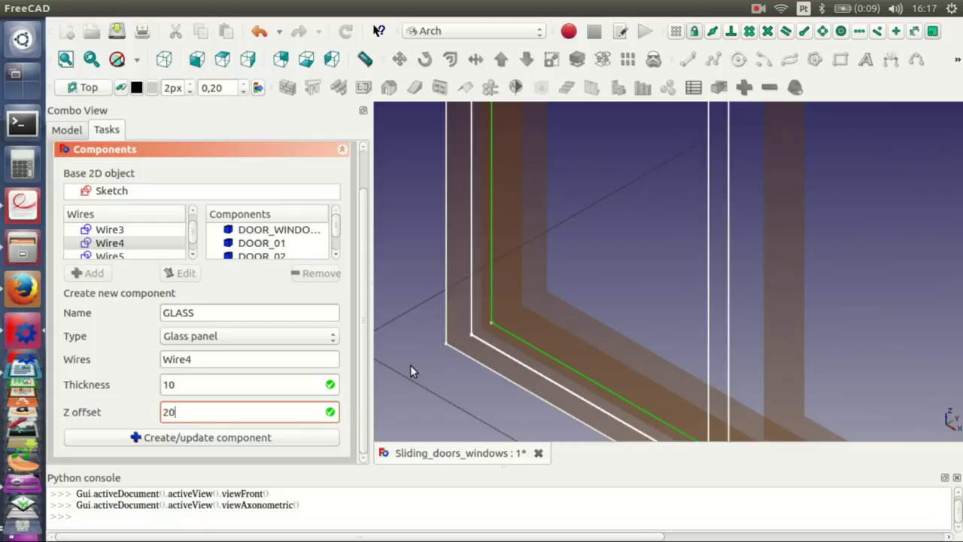
text(+4)
key(BackSpace)
key(BackSpace)
text(20-2,5)
click(258, 438)
double_click(258, 327)
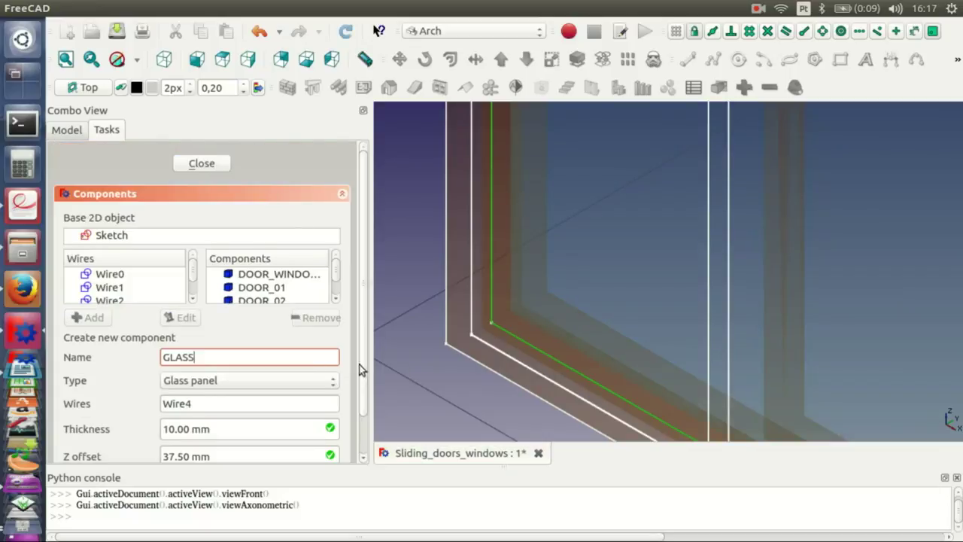
scroll(276, 410, down, 3)
key(Escape)
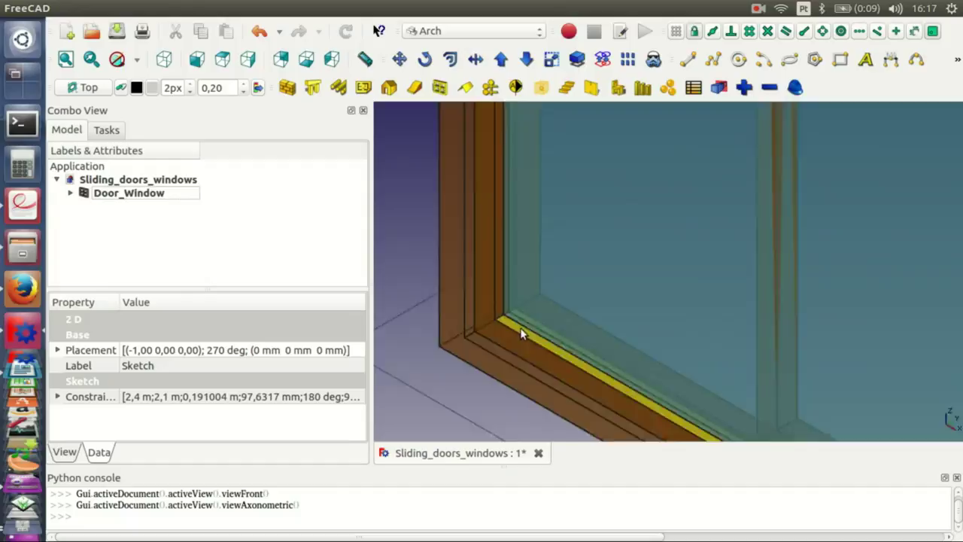
Orbit the model to view the window from another side and select Door_Window to show its properties
scroll(527, 316, down, 2)
scroll(572, 280, up, 4)
scroll(573, 280, down, 5)
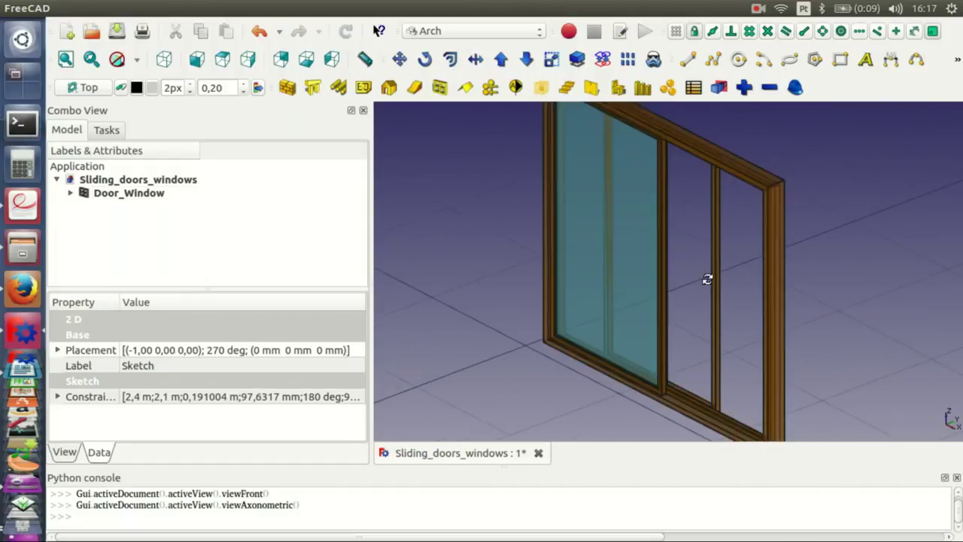
scroll(501, 357, up, 2)
scroll(503, 363, down, 1)
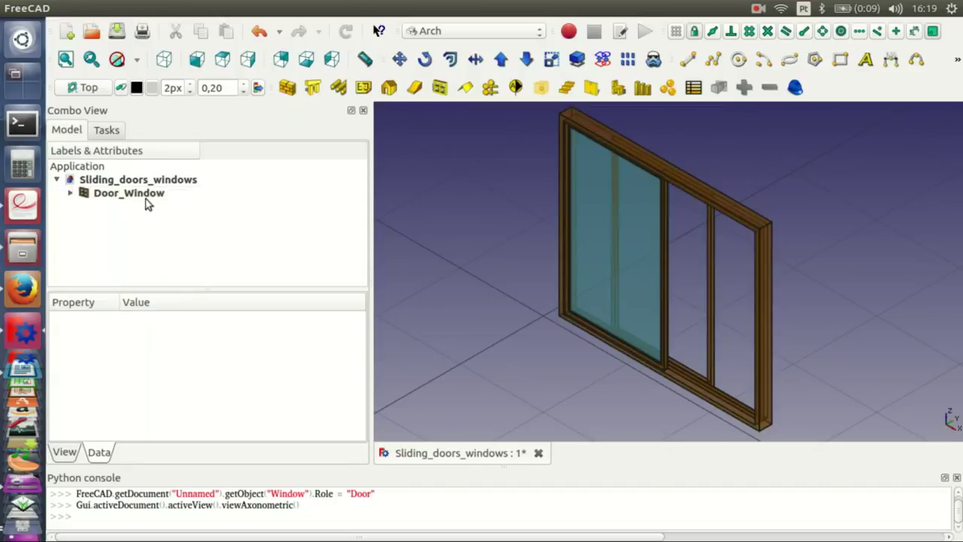
mouse_move(849, 336)
middle_down()
mouse_move(693, 340)
mouse_move(731, 334)
mouse_move(713, 322)
middle_up()
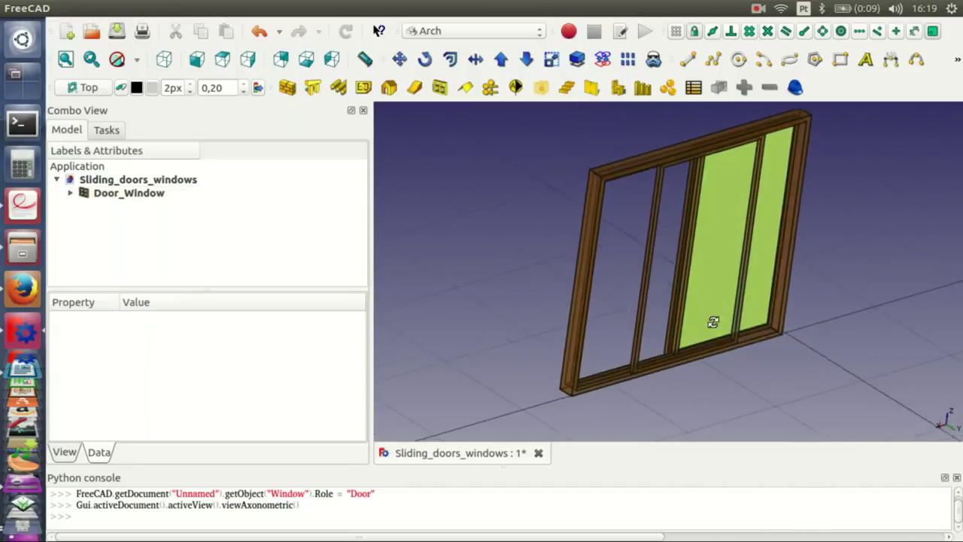
scroll(713, 322, up, 5)
scroll(716, 253, up, 3)
click(651, 197)
Switch to the Sketcher workbench and start a new sketch on the window
click(475, 30)
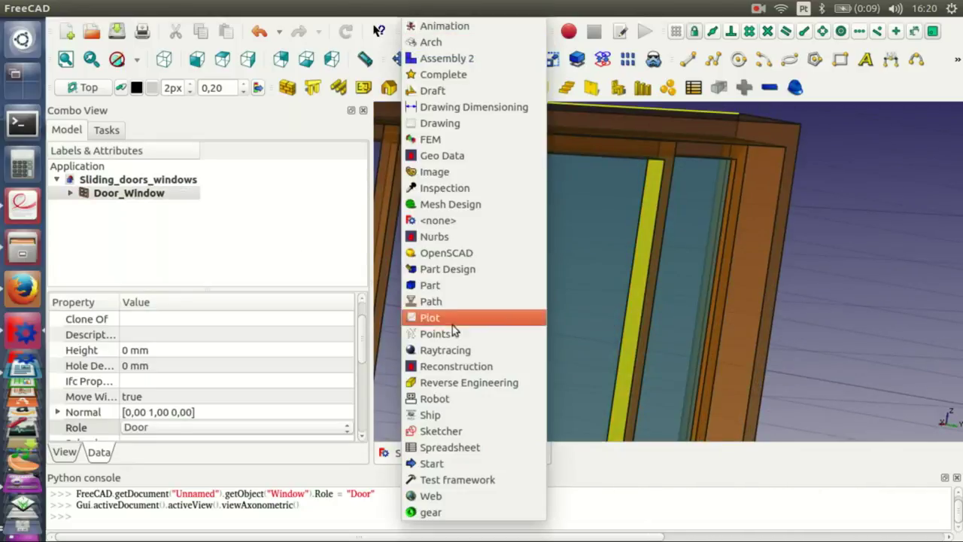
click(441, 431)
click(66, 88)
middle_drag(845, 298, 630, 198)
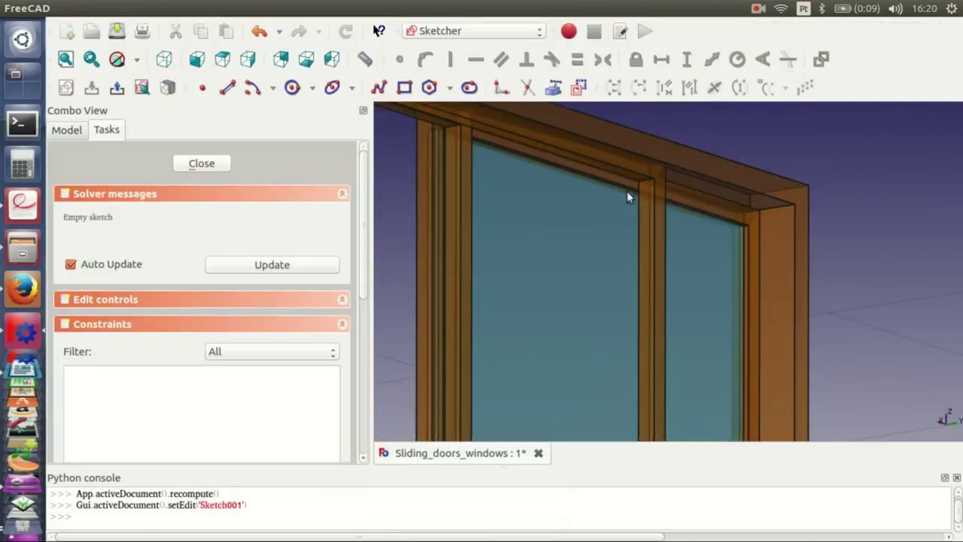
Link two Window frame edges into the sketch as external geometry, viewing in wireframe
click(554, 88)
scroll(662, 222, up, 2)
click(662, 221)
click(137, 60)
click(147, 132)
scroll(606, 216, down, 5)
middle_drag(607, 215, 624, 372)
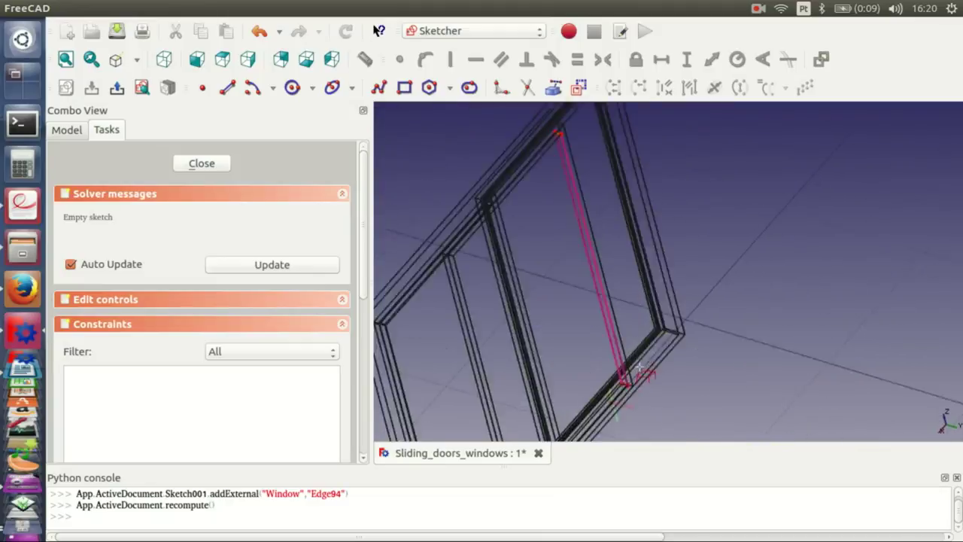
scroll(564, 371, up, 5)
click(142, 87)
scroll(572, 249, up, 5)
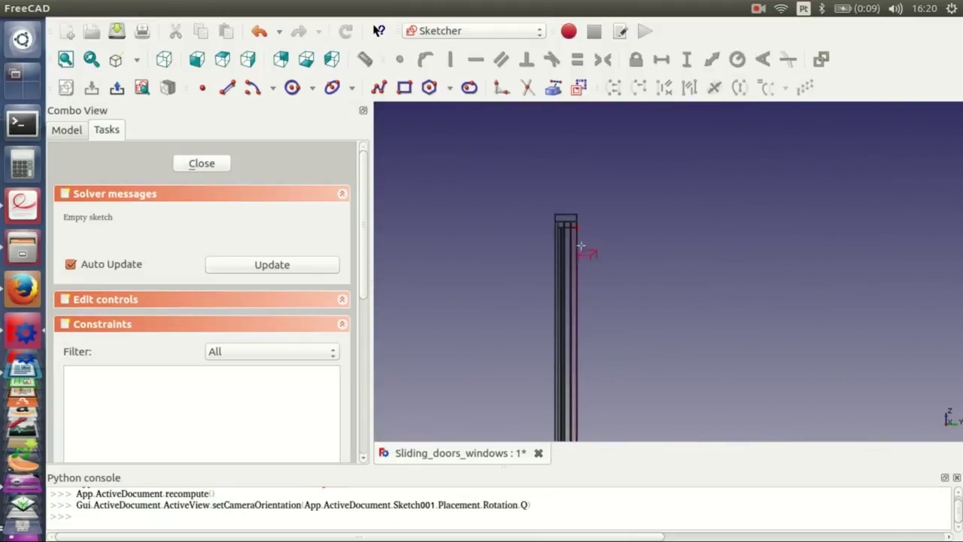
scroll(667, 248, up, 2)
click(667, 248)
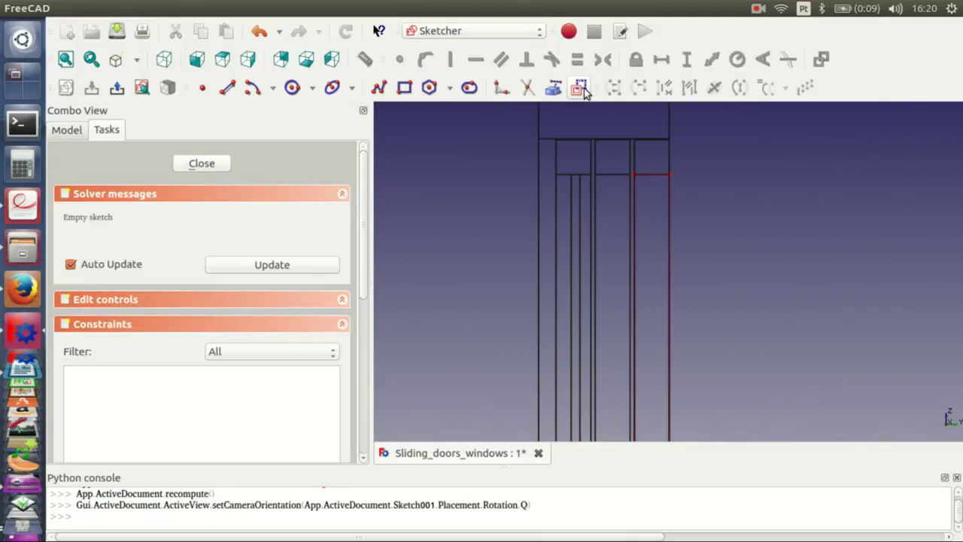
Draw the slanted slat outline with the Polyline tool, placing its first three corners
click(379, 88)
scroll(656, 201, up, 3)
scroll(697, 197, up, 1)
click(568, 200)
click(678, 371)
click(655, 387)
Finish the four-sided slat outline, closing it back at its first corner
click(543, 215)
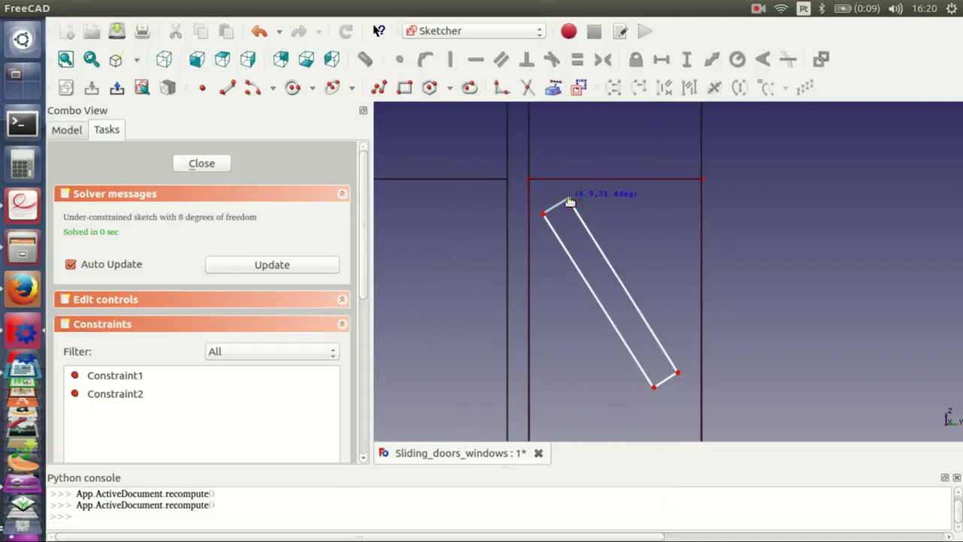
click(569, 199)
right_click(599, 214)
scroll(602, 213, up, 1)
Make the long sides parallel, and the short ends parallel construction lines
click(610, 275)
click(558, 258)
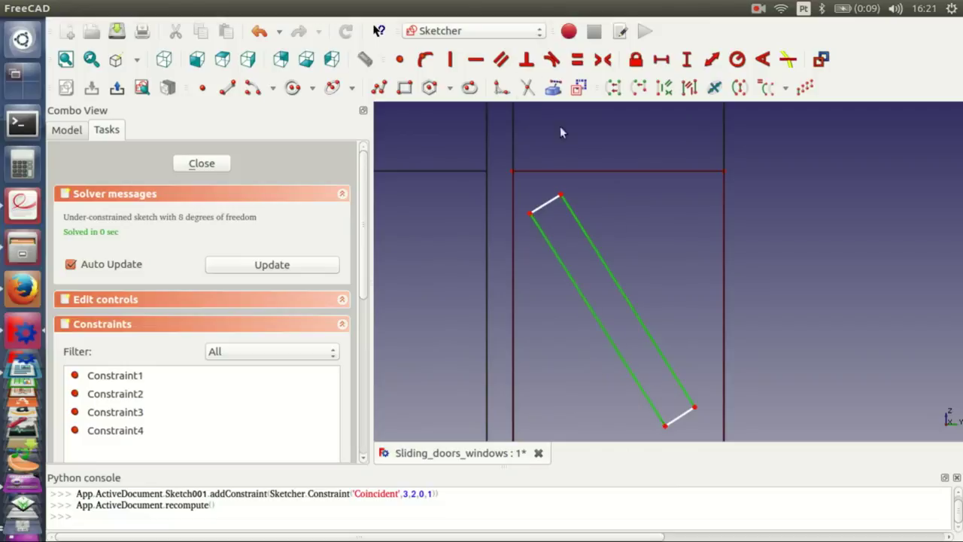
click(502, 59)
click(546, 206)
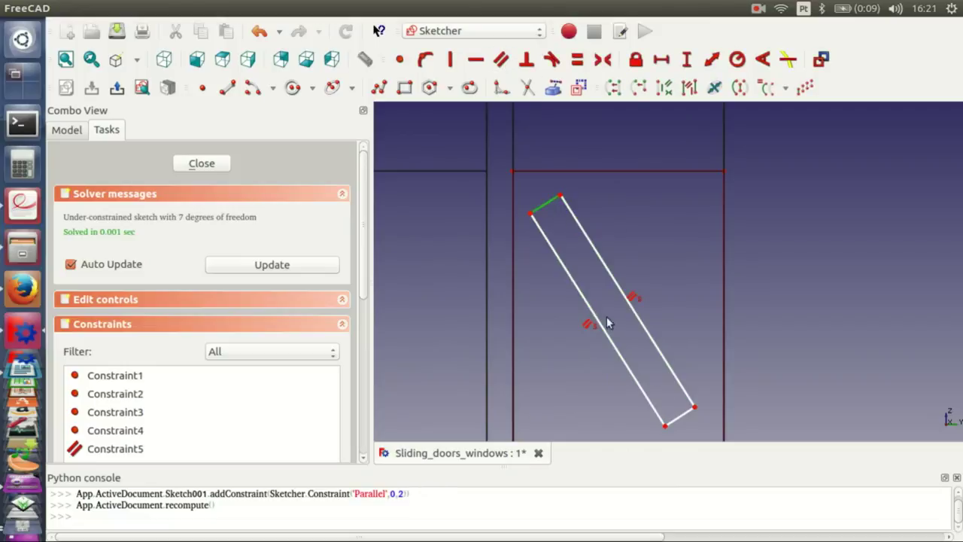
click(578, 89)
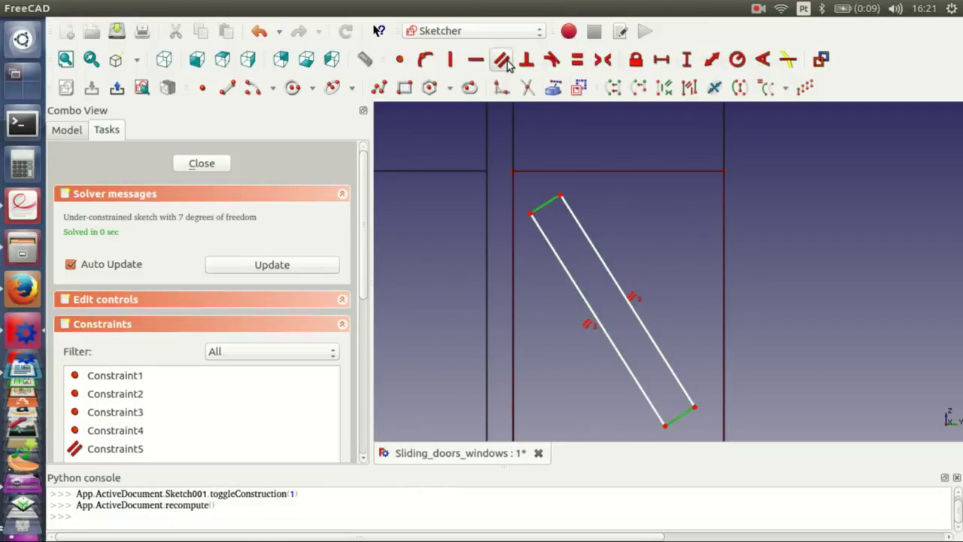
click(506, 61)
Add 90° angles between the short end and the sides, then delete the redundant angle
click(566, 206)
click(763, 59)
text(90)
key(Return)
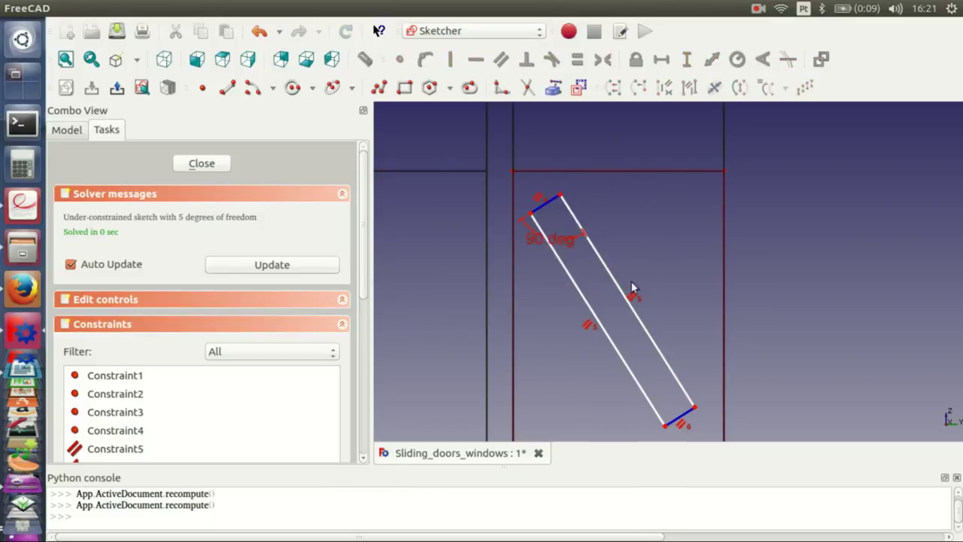
click(640, 370)
click(763, 59)
key(Return)
scroll(576, 316, down, 4)
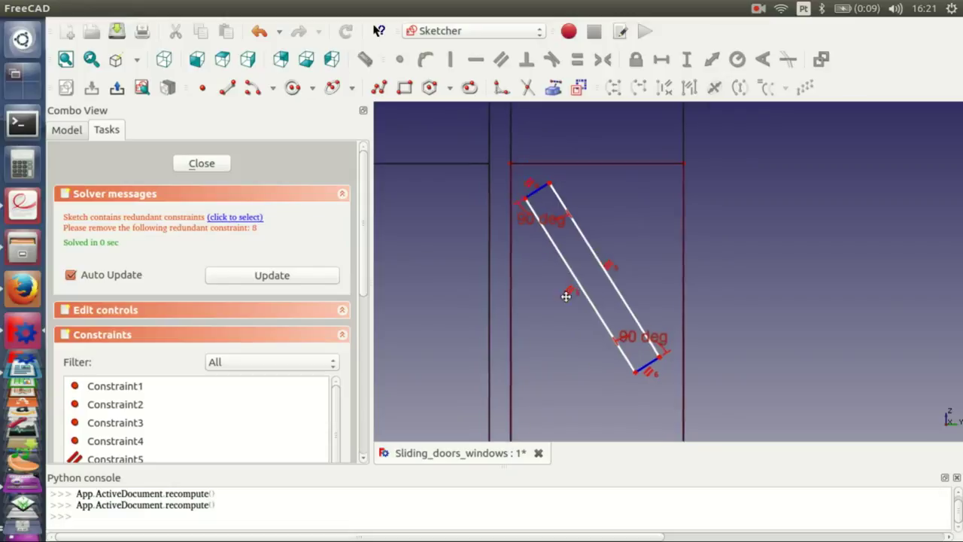
click(250, 218)
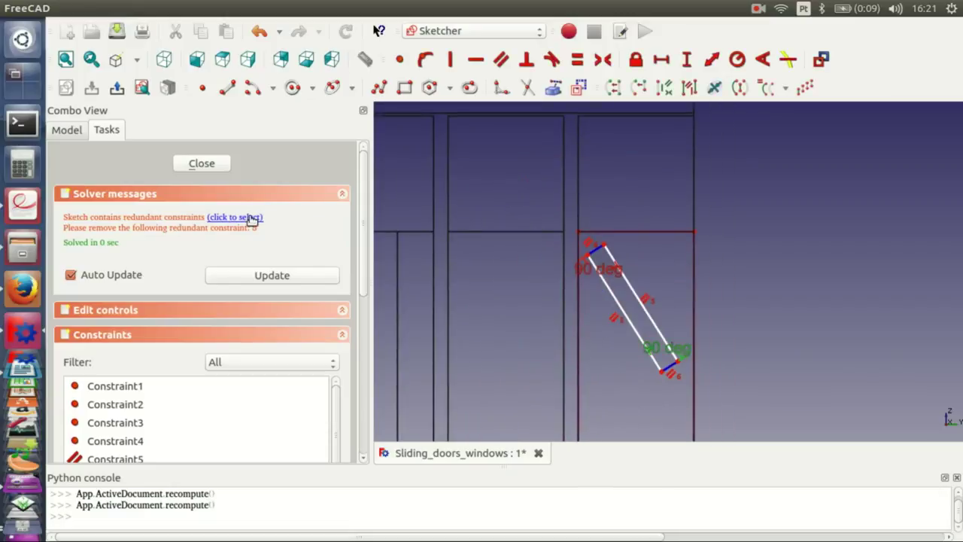
key(Delete)
Draw a semicircular arc capping each end of the slat, attached to the end corners
scroll(554, 252, up, 2)
scroll(623, 279, up, 2)
scroll(623, 279, up, 2)
click(608, 258)
click(640, 201)
click(577, 241)
scroll(670, 305, down, 3)
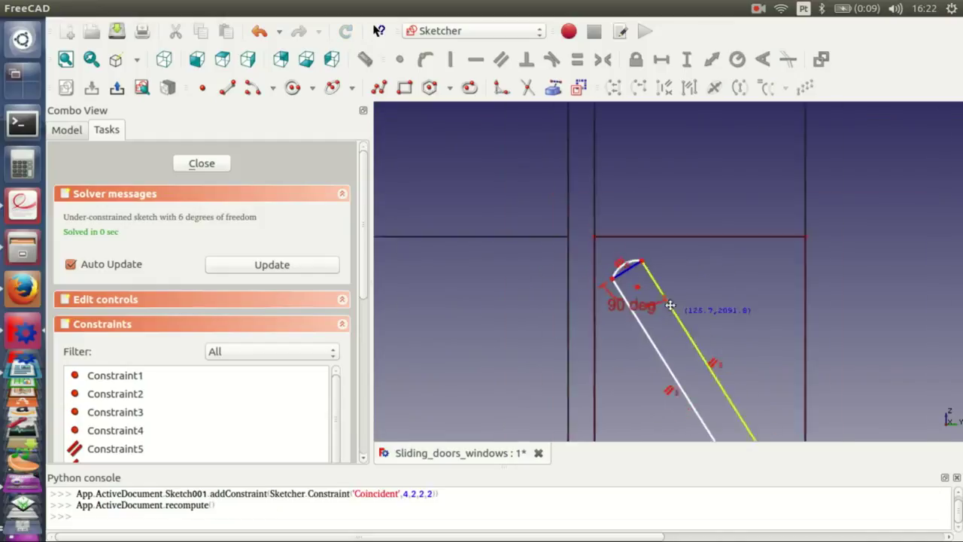
scroll(670, 361, up, 3)
click(648, 307)
click(700, 320)
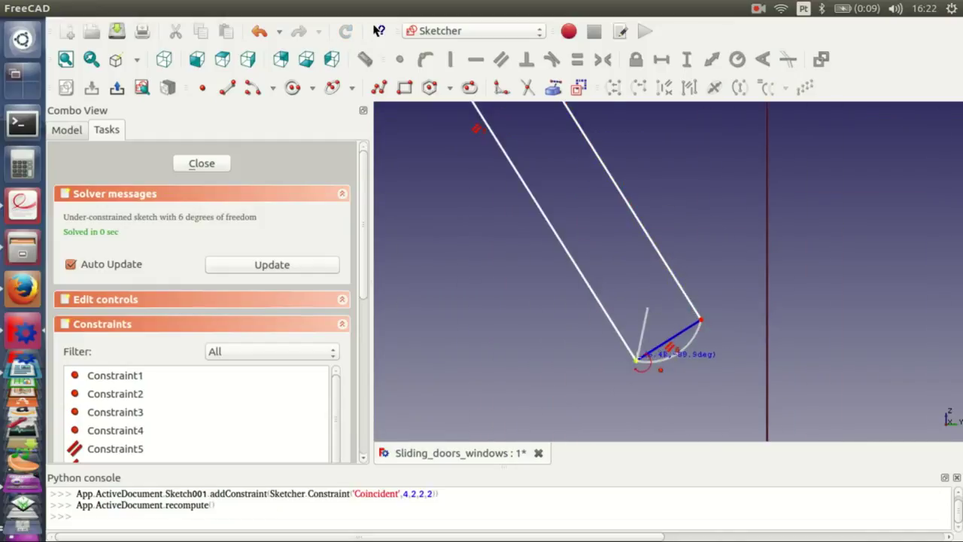
click(636, 360)
Select the arc and apply a Radius constraint to it
scroll(638, 343, up, 3)
click(711, 347)
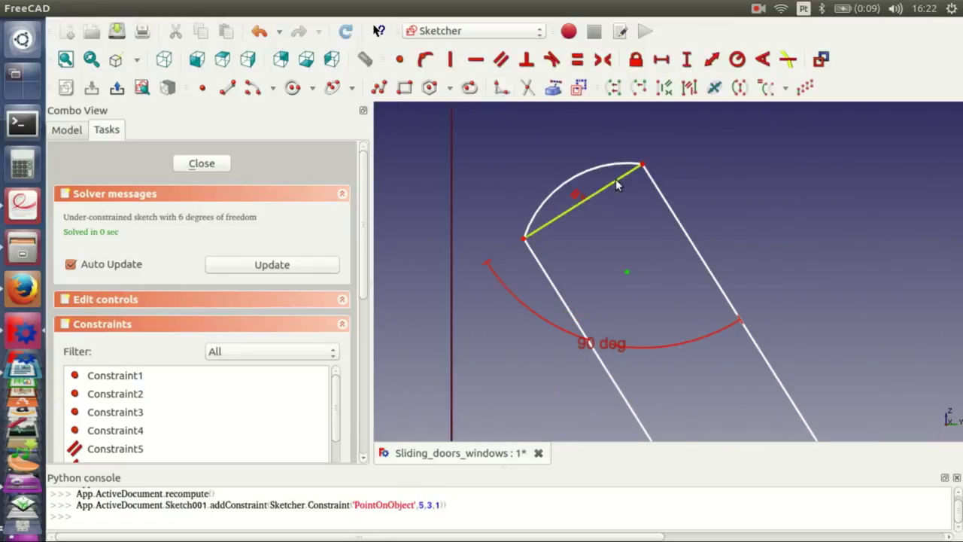
click(667, 189)
click(738, 59)
Set the arc radius to 4,5 mm
text(4,5)
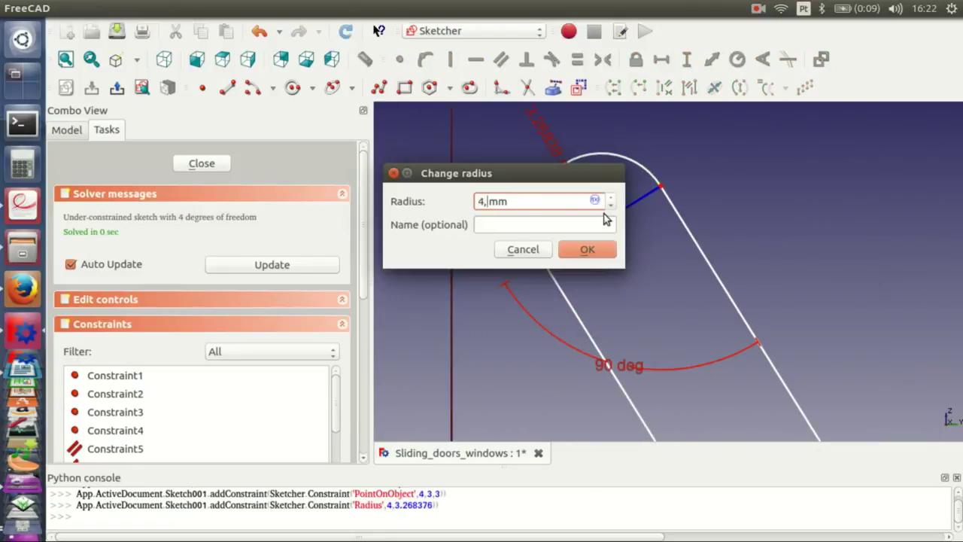
click(602, 255)
scroll(625, 279, down, 5)
scroll(624, 283, up, 5)
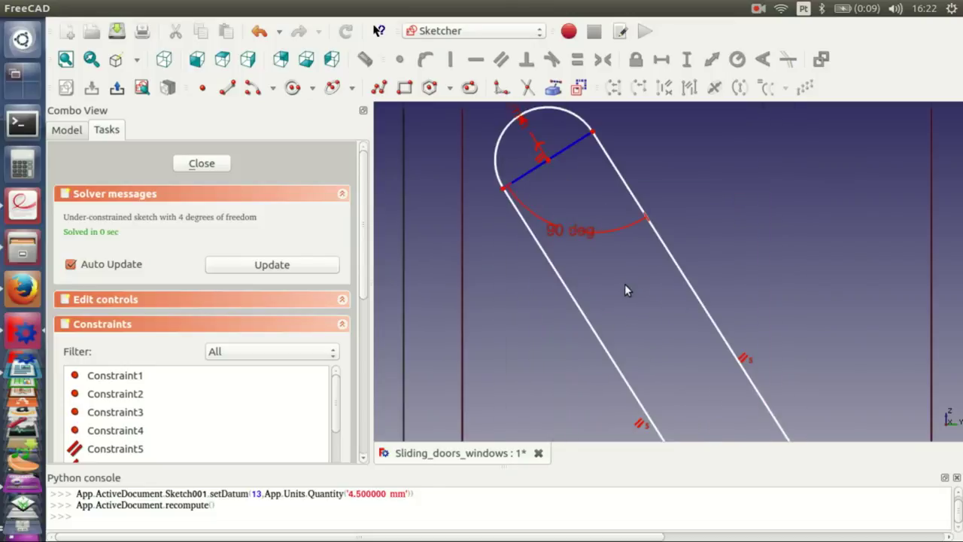
scroll(624, 282, down, 2)
Add a 45 mm vertical distance across the slot
click(683, 354)
scroll(689, 361, down, 3)
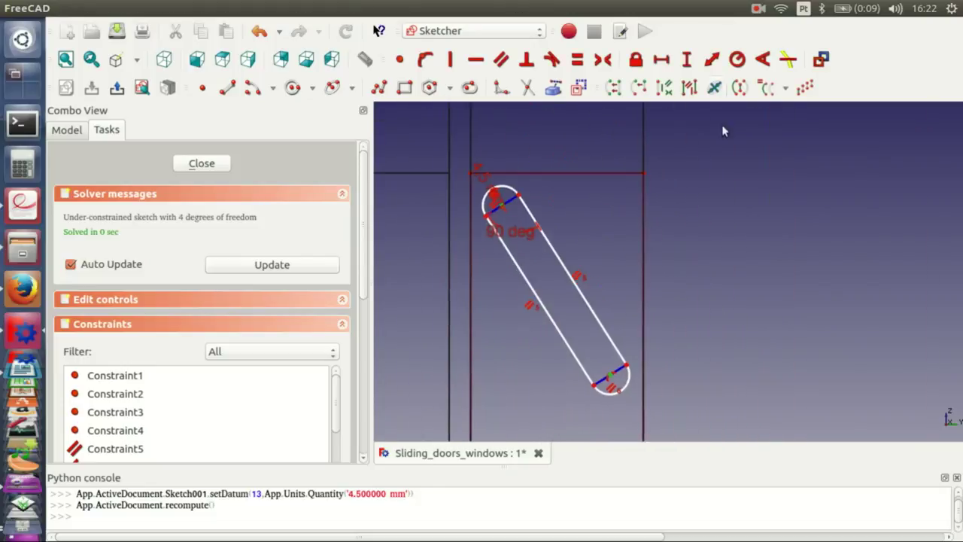
click(687, 59)
text(45)
click(585, 249)
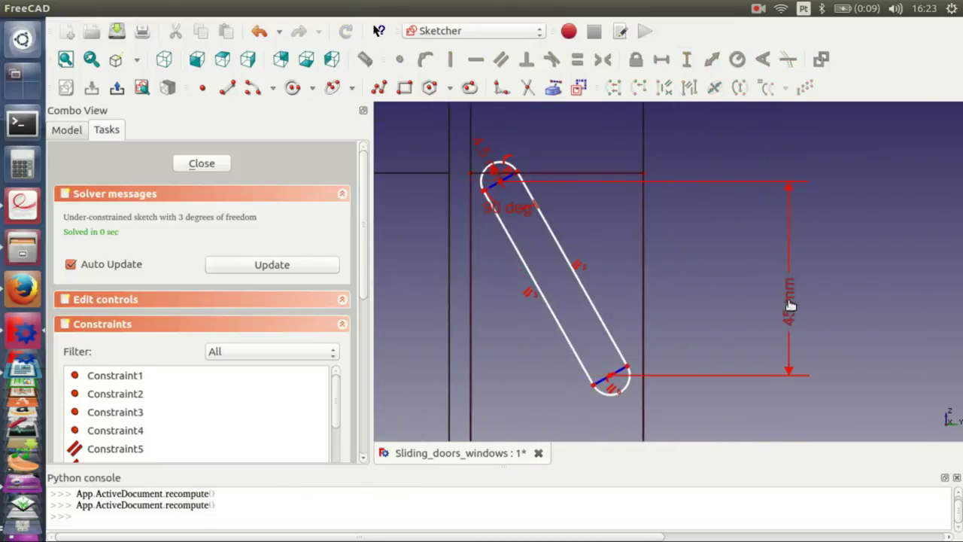
Tilt the slot's side to -60 degrees with an angle constraint
click(597, 325)
click(765, 62)
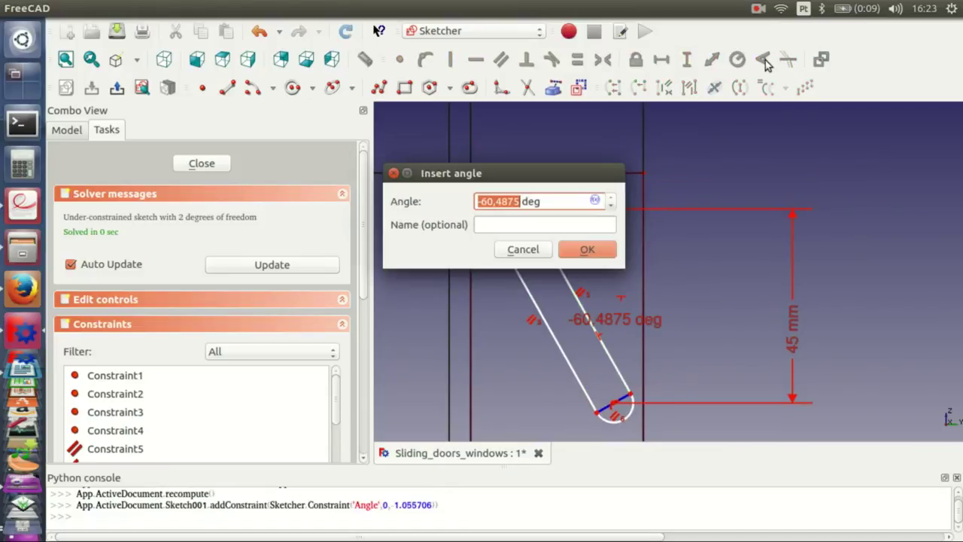
text(-60)
click(587, 249)
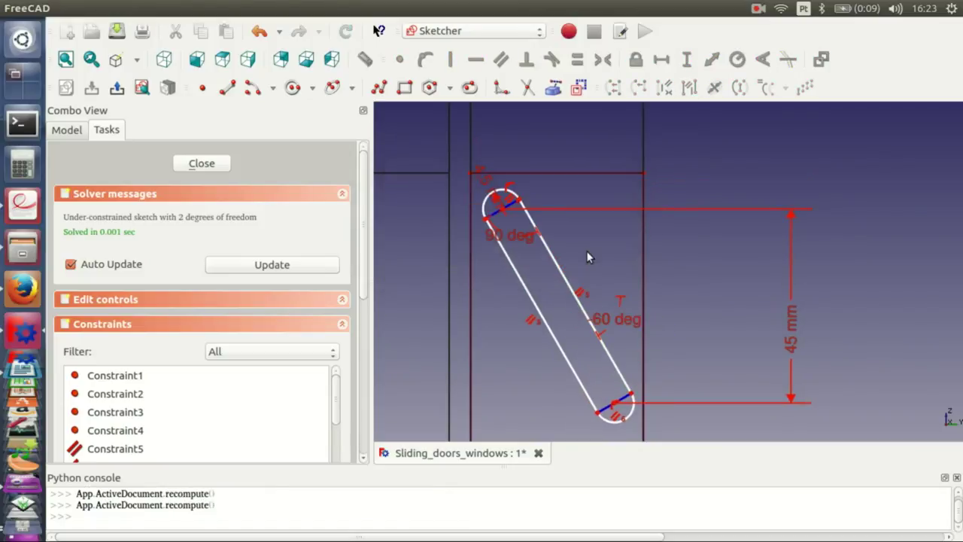
Add a 5 mm vertical offset of the slot from the frame corner
scroll(601, 266, down, 1)
drag(573, 273, 570, 277)
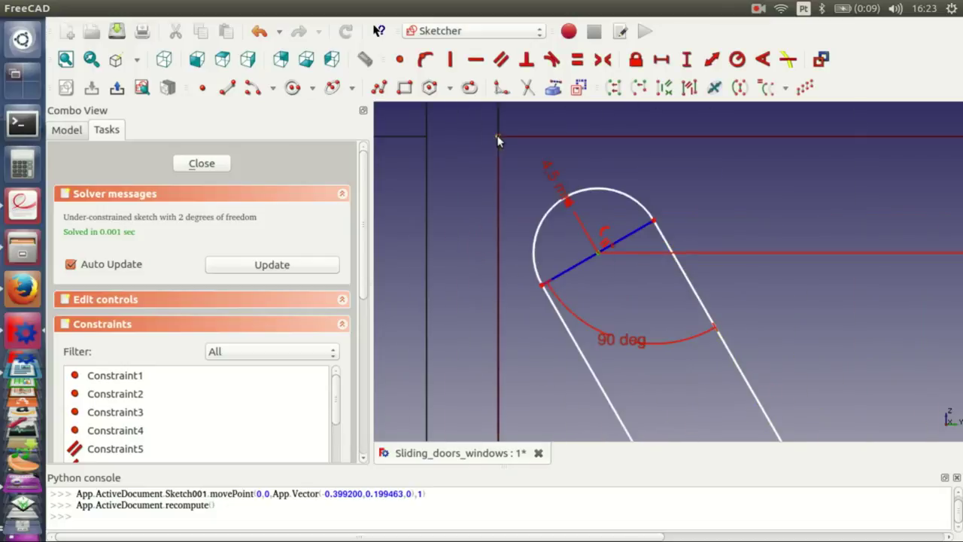
click(498, 136)
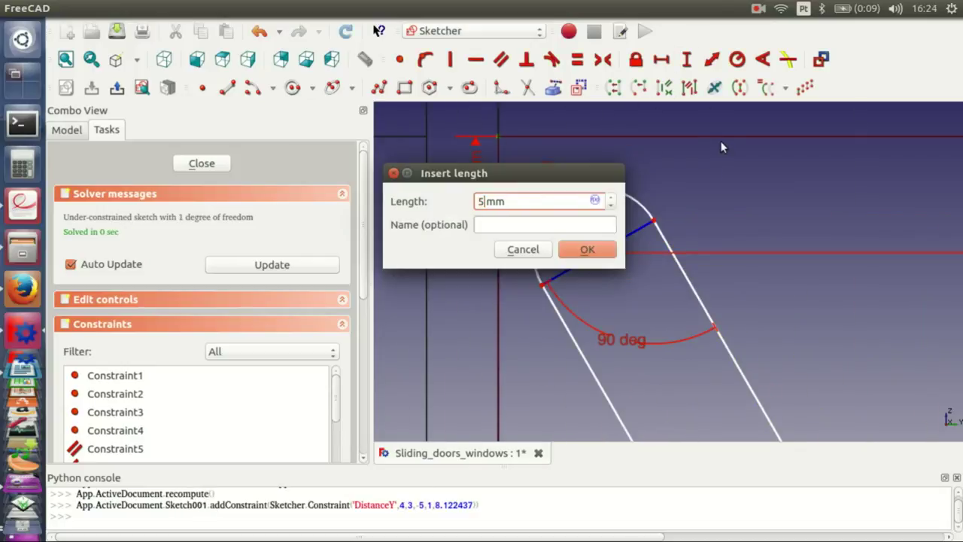
click(595, 247)
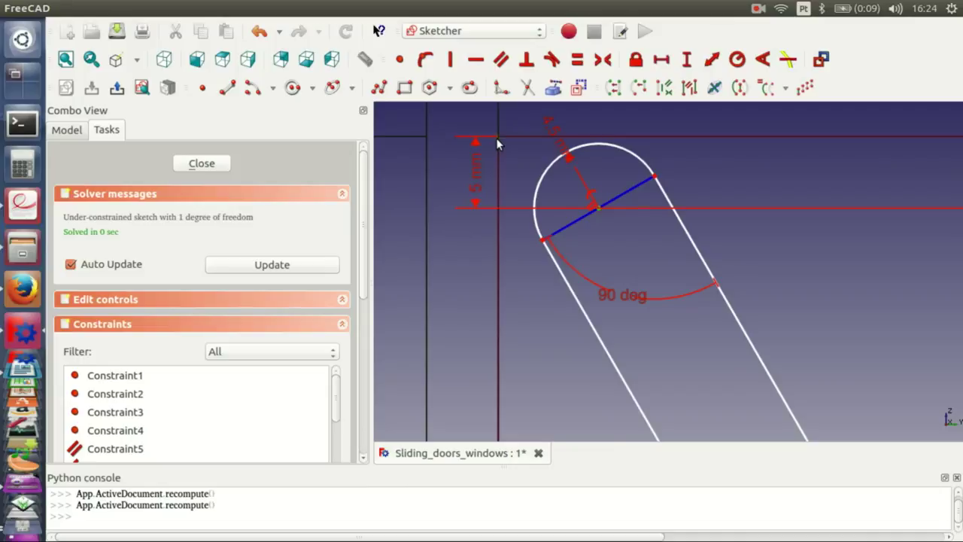
key(0)
key(q)
key(p)
Add a horizontal offset from the frame corner to the slot's end, set to 7 mm
click(662, 59)
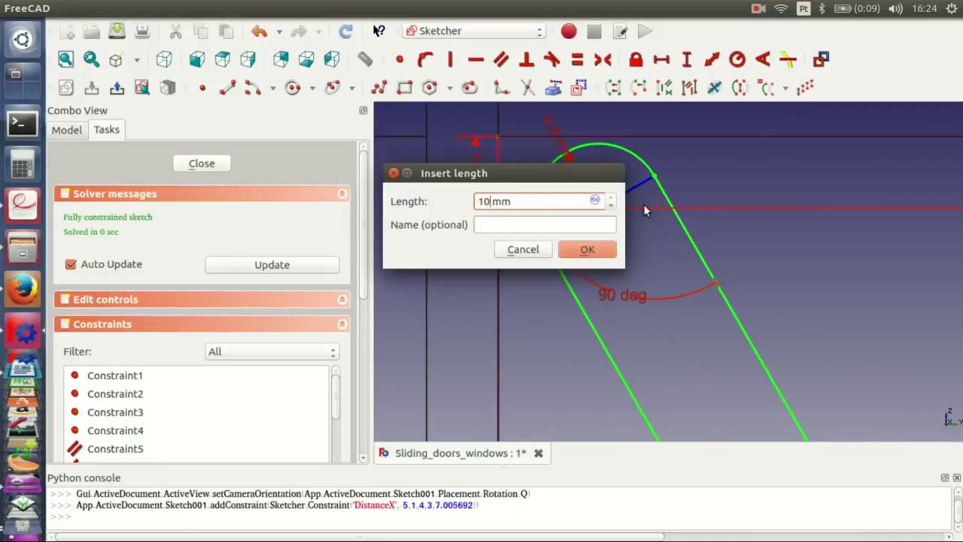
key(Return)
scroll(672, 250, down, 3)
scroll(695, 276, up, 3)
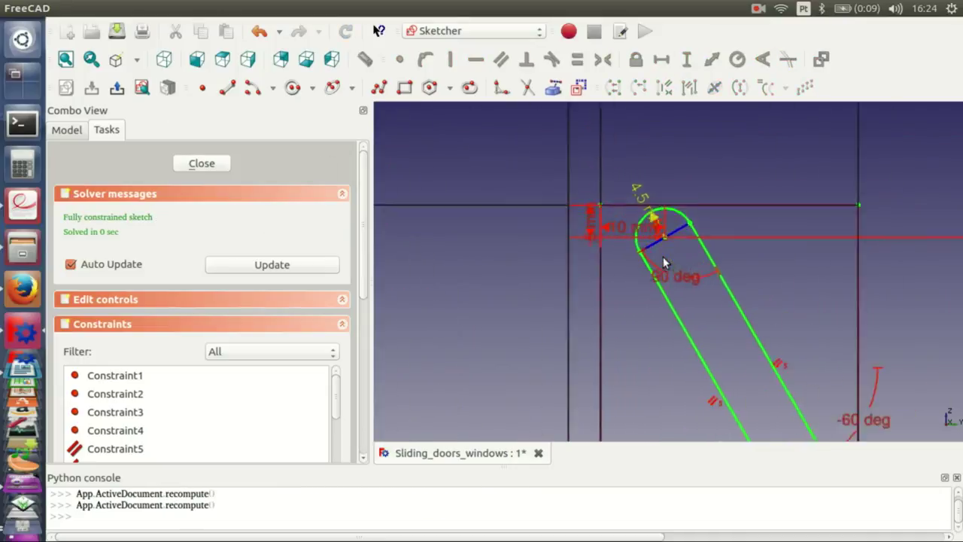
click(620, 222)
click(655, 237)
key(shift+h)
key(Return)
double_click(649, 173)
text(7)
key(Return)
Close the sketch and return to an axonometric view
scroll(641, 216, down, 2)
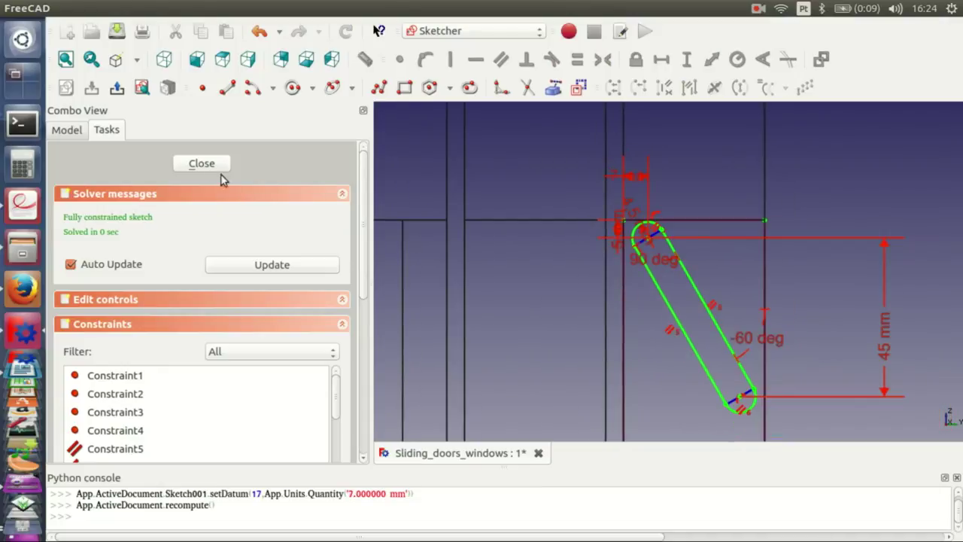
click(202, 164)
click(167, 60)
Extrude Sketch001 as a 1000 mm solid using the Part workbench
click(700, 348)
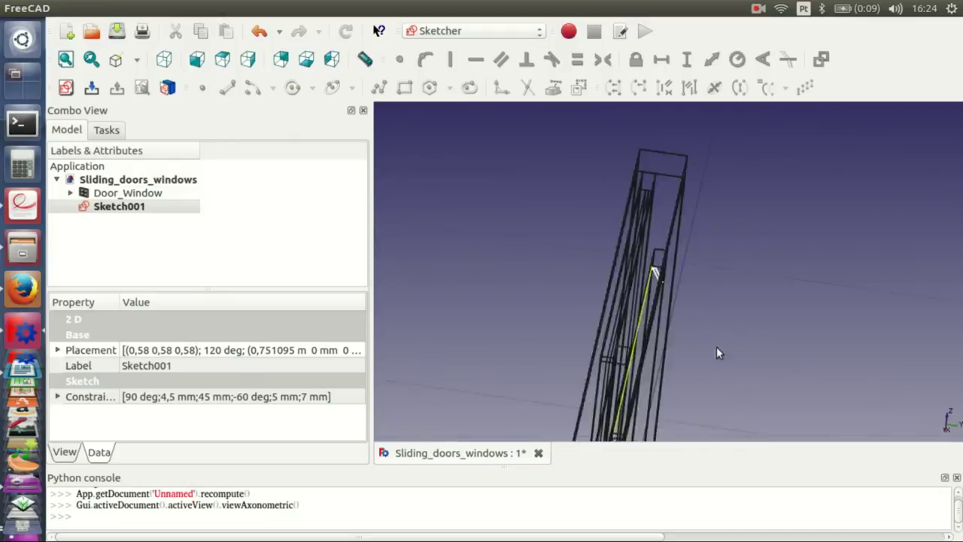
click(119, 207)
click(474, 30)
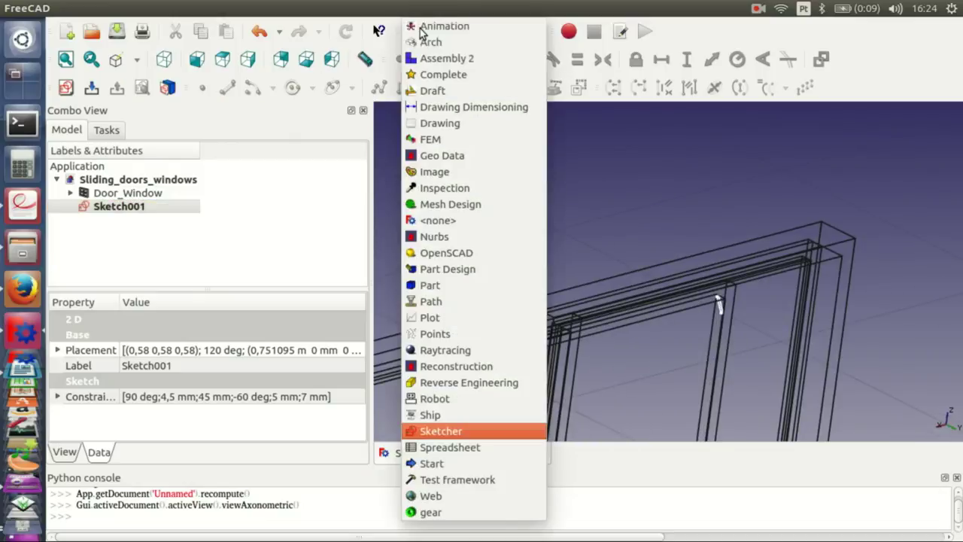
click(444, 283)
click(254, 87)
drag(248, 285, 179, 285)
text(00)
drag(248, 262, 178, 262)
text(1)
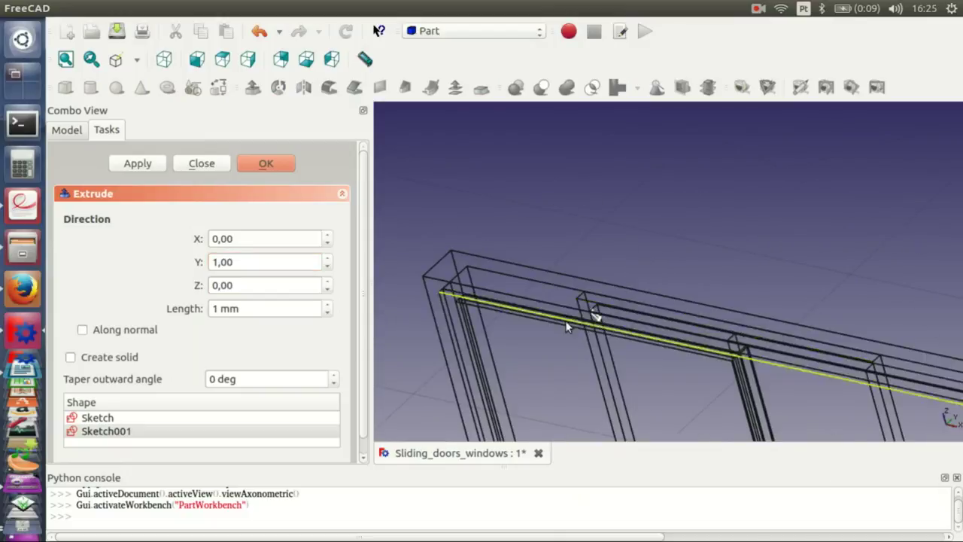
text(000)
click(70, 357)
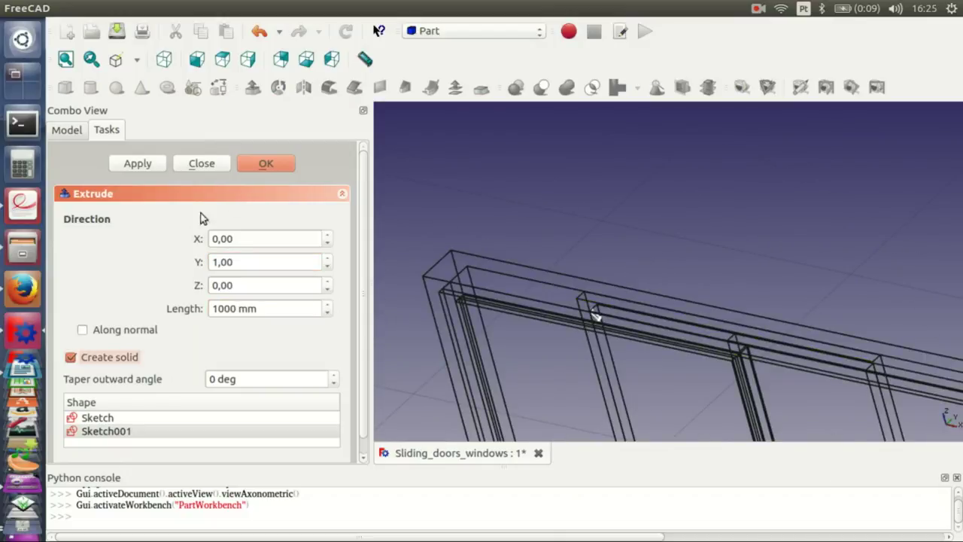
click(266, 163)
Change the extrusion direction to run along x (1, 0, 0)
click(151, 206)
click(56, 351)
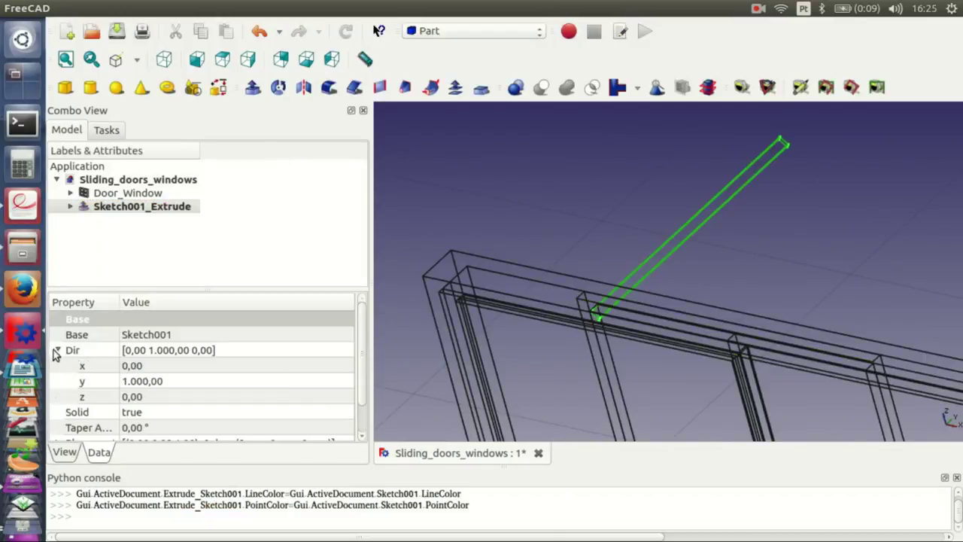
click(147, 381)
text(0)
click(147, 366)
text(1.0)
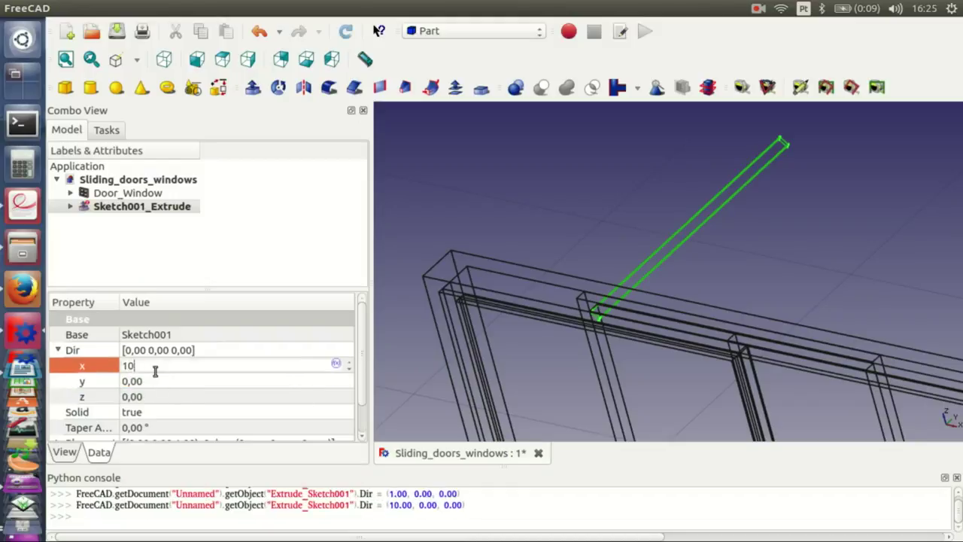
text(00)
click(147, 381)
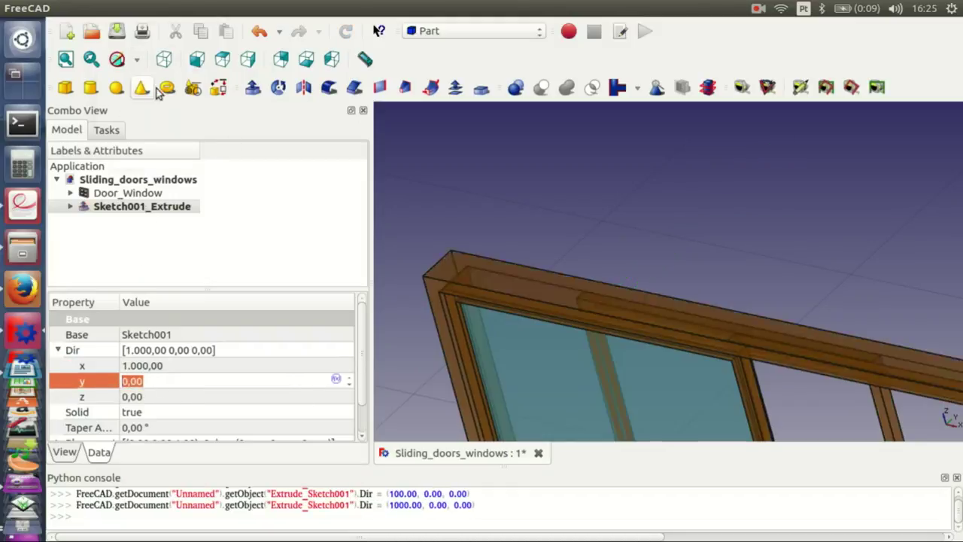
Colour the extruded bar brown with black line and point colours
right_click(183, 205)
click(228, 319)
click(182, 175)
click(123, 104)
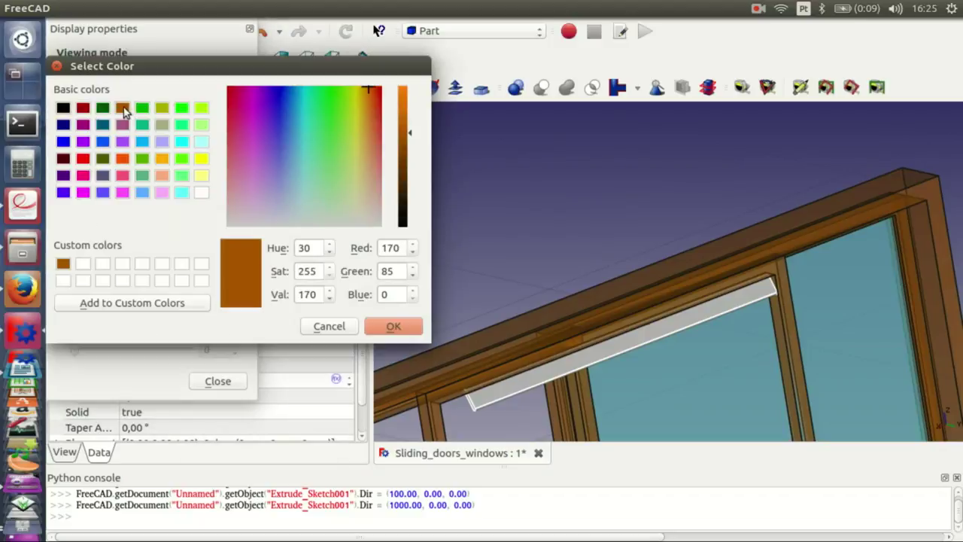
click(389, 325)
click(199, 195)
click(65, 104)
click(389, 324)
click(225, 381)
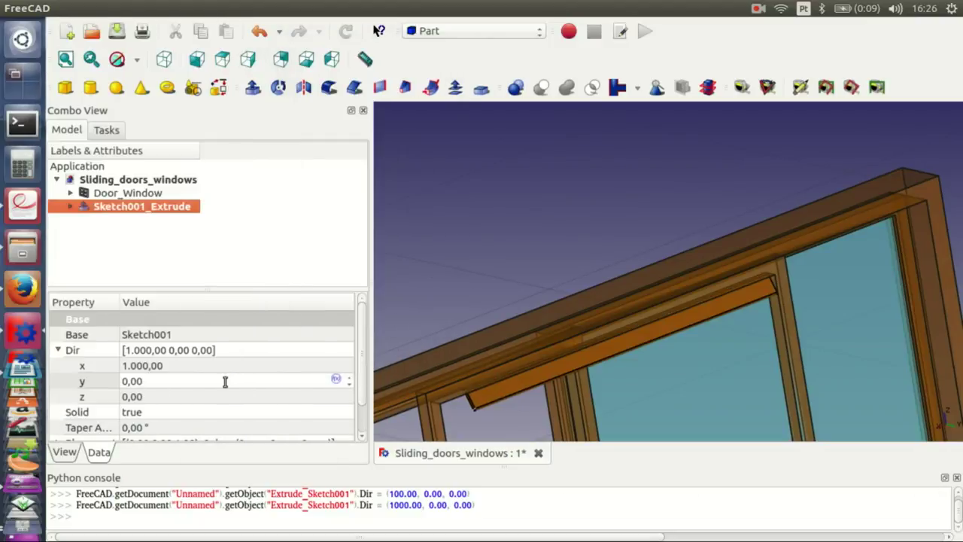
click(65, 452)
click(196, 372)
click(646, 371)
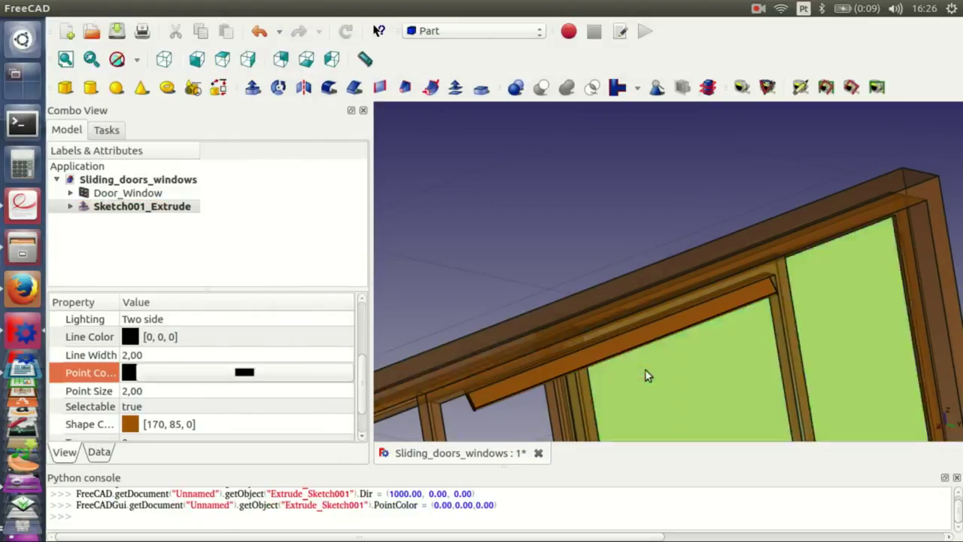
Rename Sketch001_Extrude to Shutter_unit_01
right_click(156, 208)
click(211, 436)
key(BackSpace)
text(Shutter_unit_01)
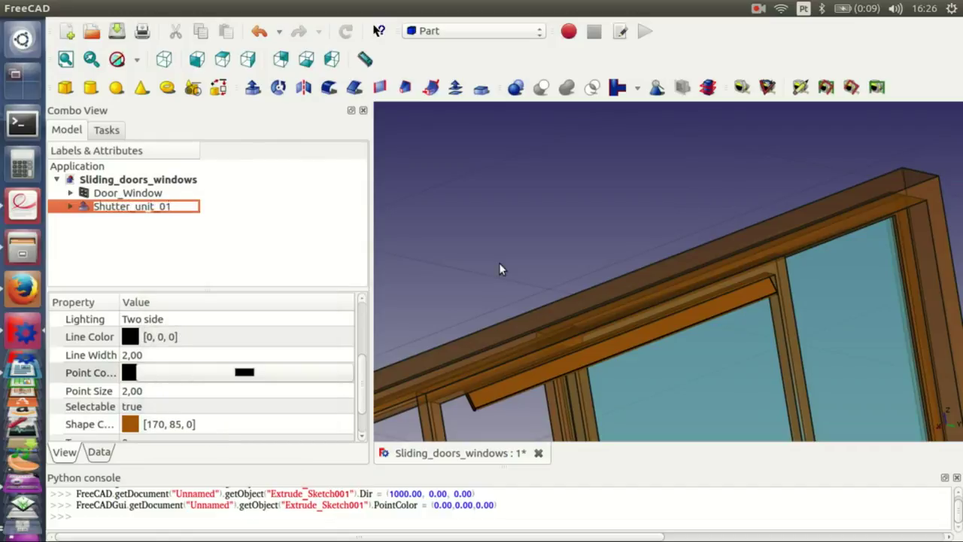
key(Return)
scroll(434, 270, down, 1)
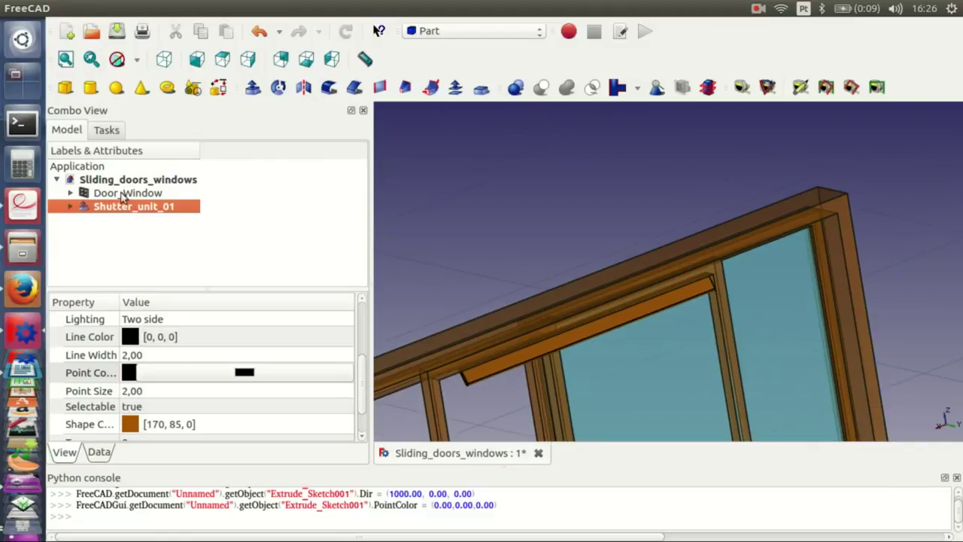
Set Dir x to =Sketch.Constraints.Door_window_width - 2 * Sketch.Constraints.Frames, giving 1109
click(98, 451)
click(335, 366)
text(=S)
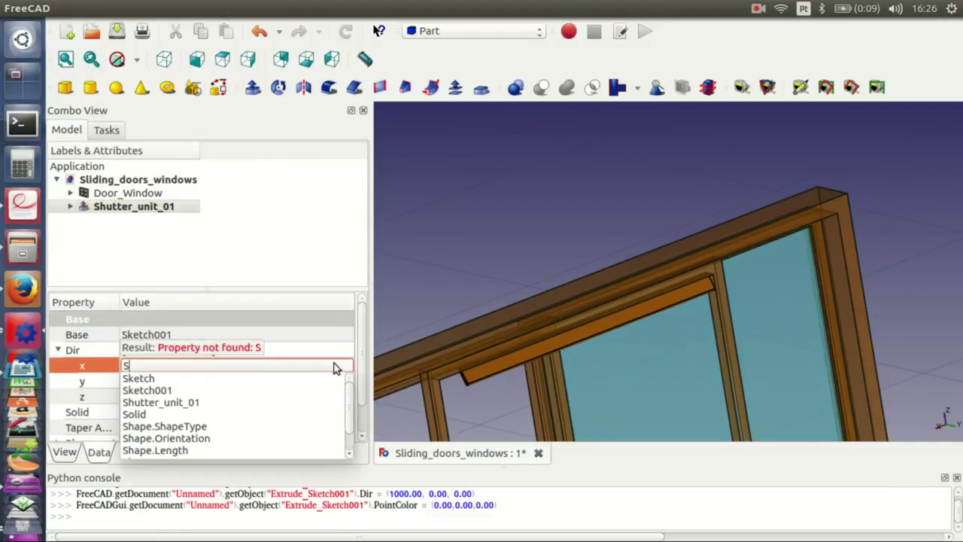
click(136, 380)
text(C)
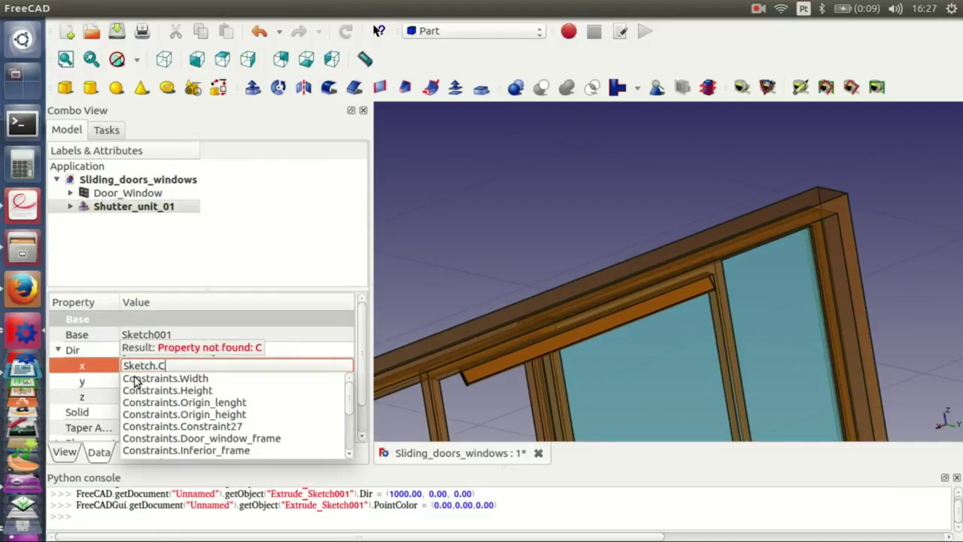
drag(349, 407, 356, 432)
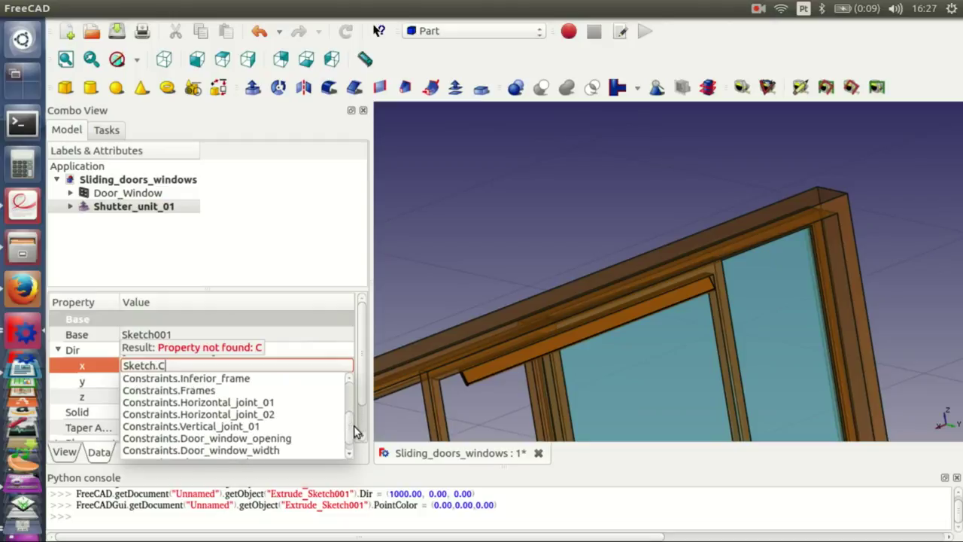
click(253, 452)
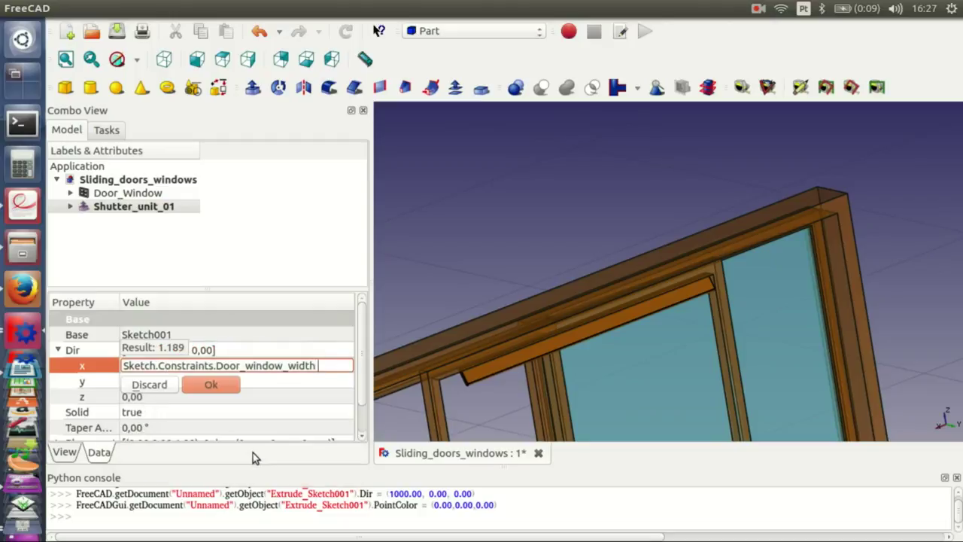
text(-)
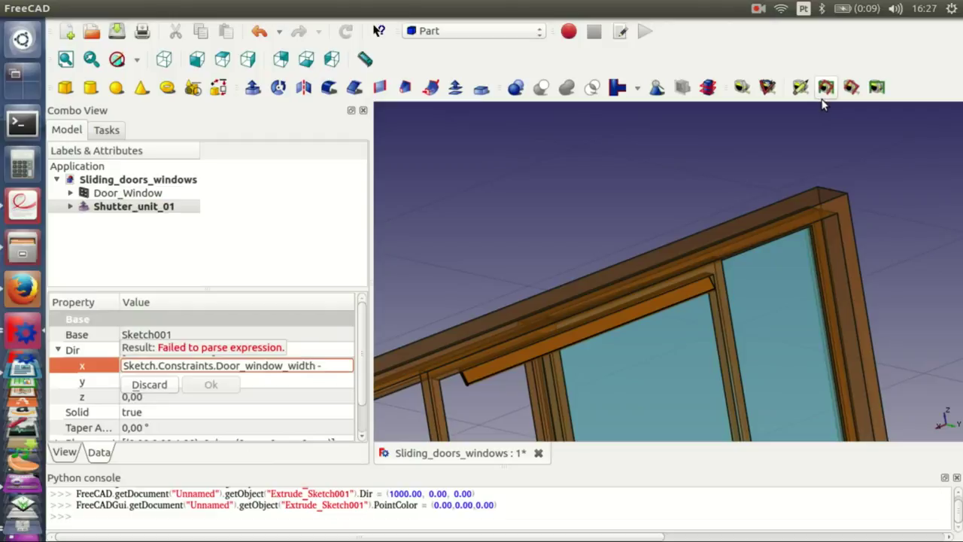
text( 2 * S)
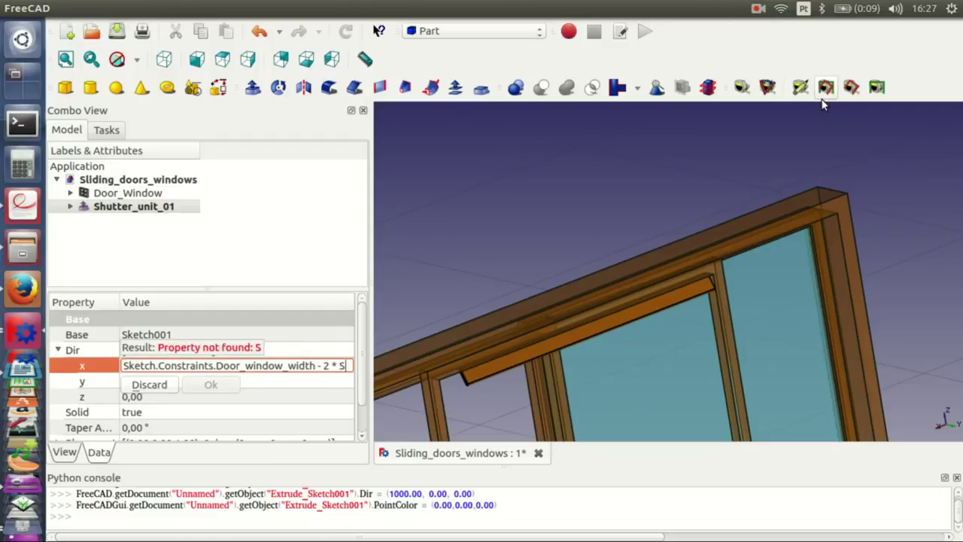
text(ketch.Constraints.)
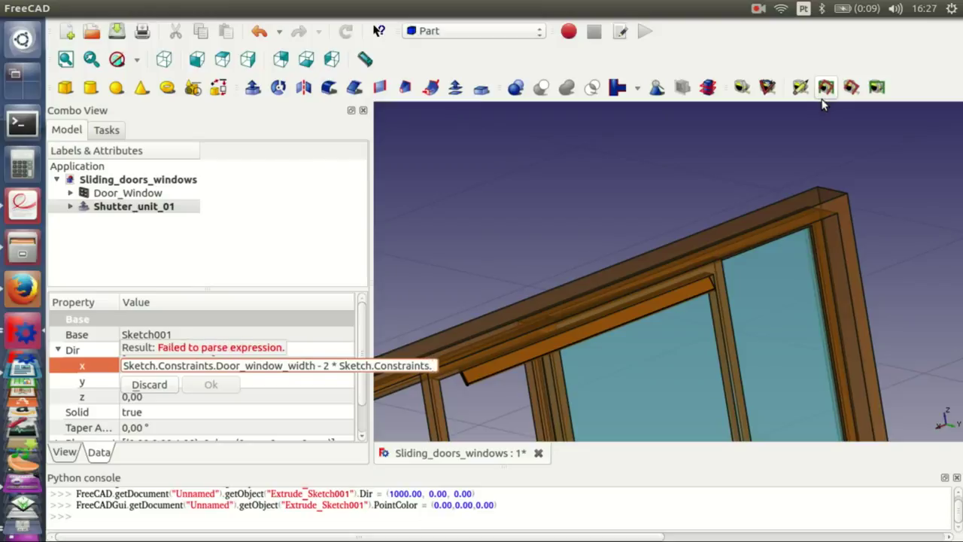
text(Frames)
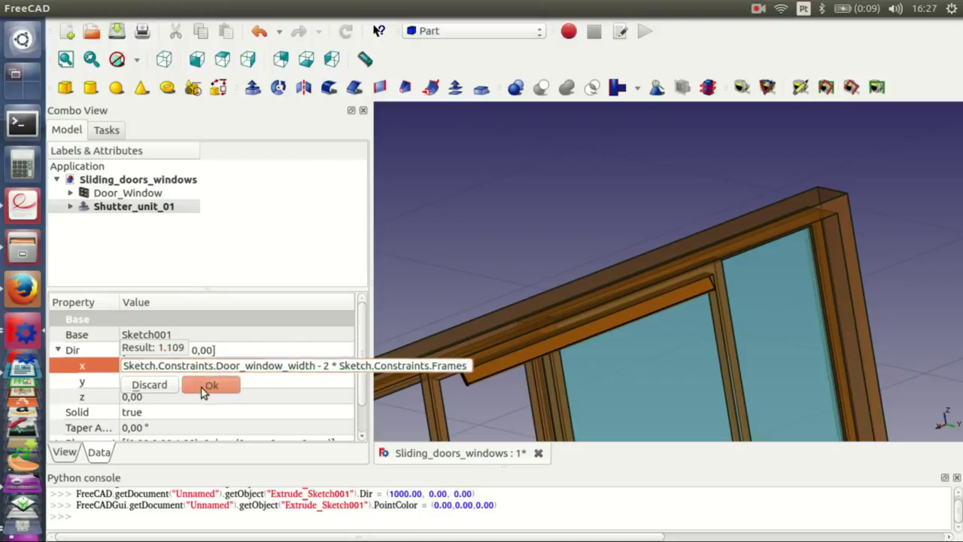
click(210, 385)
click(485, 254)
mouse_move(622, 323)
middle_down()
mouse_move(543, 325)
mouse_move(527, 305)
middle_up()
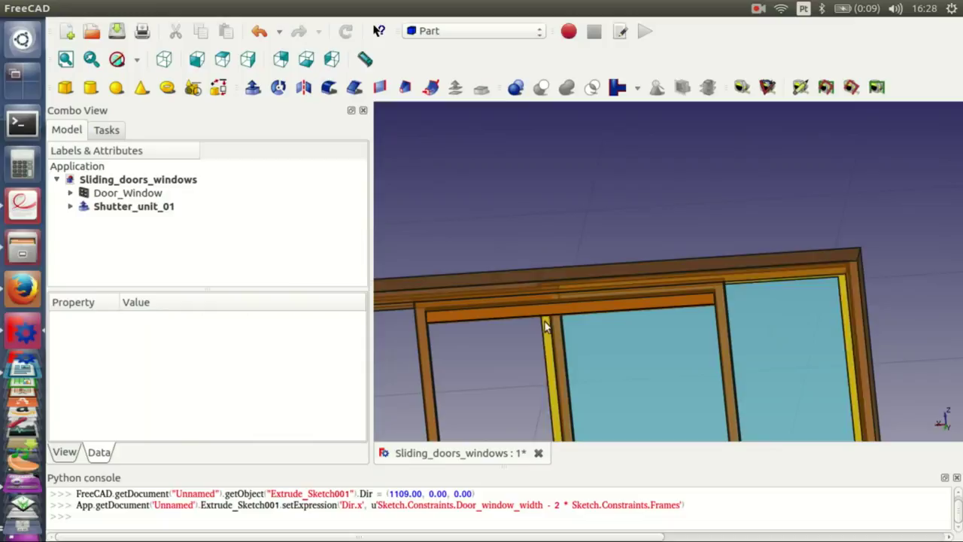
Make a Draft Array of Shutter_unit_01 in Arch and name it Open_shutter
click(526, 305)
click(475, 30)
click(450, 44)
click(617, 88)
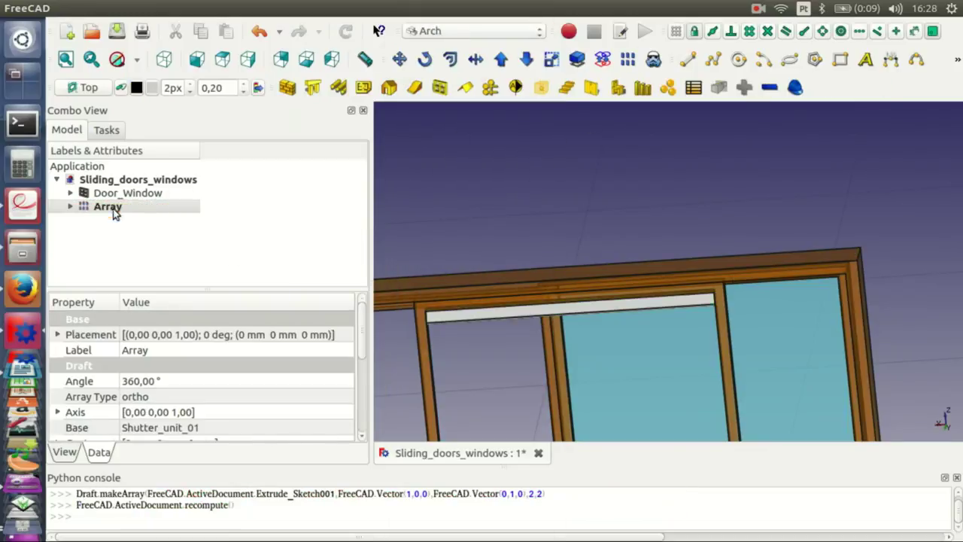
double_click(143, 350)
text(Open_shutter)
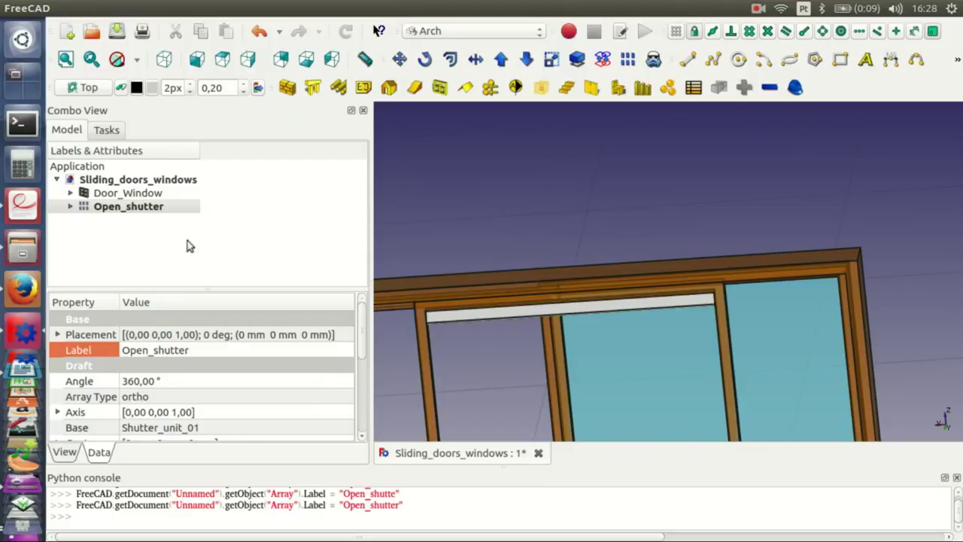
Colour the Open_shutter array brown
click(165, 207)
right_click(147, 207)
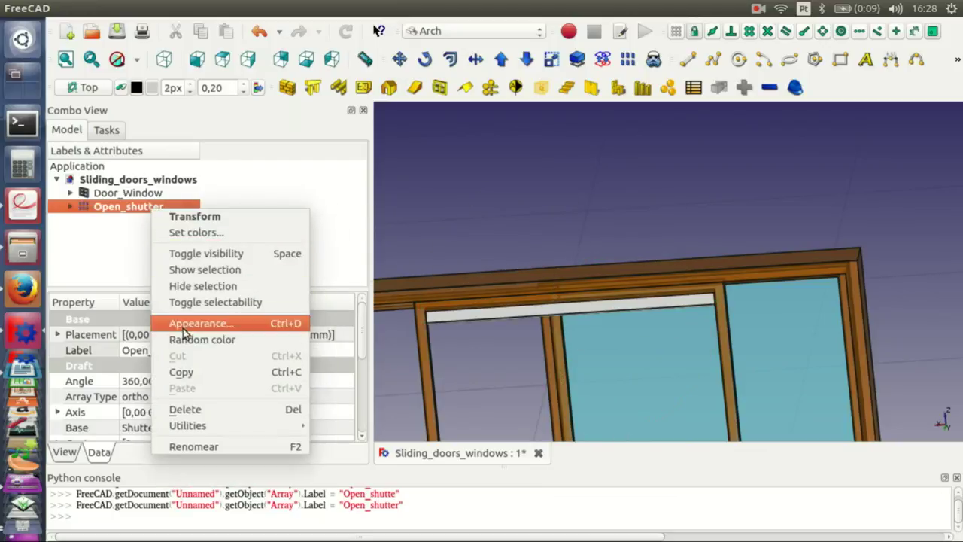
click(173, 323)
click(201, 177)
click(122, 107)
click(393, 326)
click(218, 380)
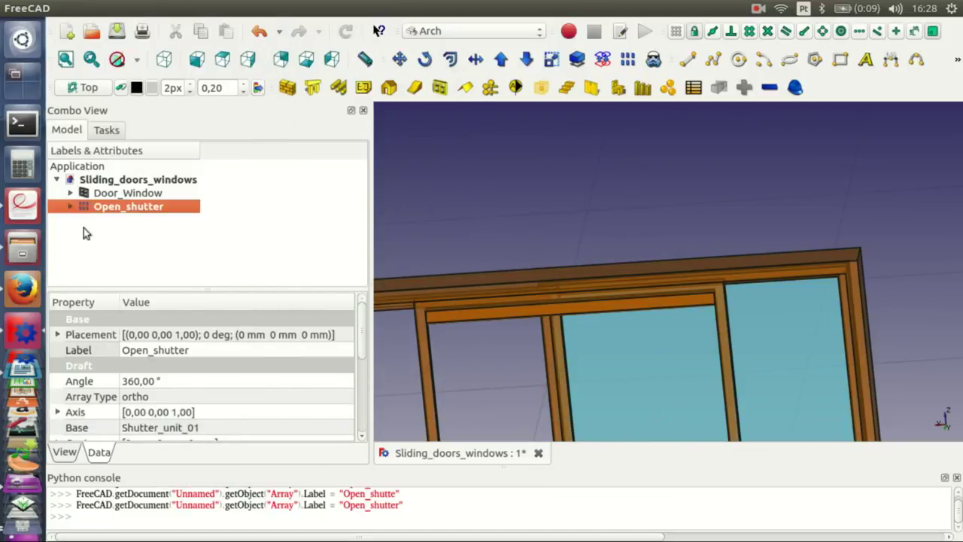
Set the array intervals to X 0, Y 0 and Z -45 mm
scroll(326, 362, down, 2)
drag(122, 228, 160, 228)
click(57, 339)
click(165, 354)
text(0)
key(BackSpace)
key(BackSpace)
click(57, 354)
click(192, 384)
text(0)
click(57, 369)
click(191, 416)
text(-45)
Set Number X, Y, Z to 1, 1, 20 and begin a Sketch expression for Number Z
scroll(362, 409, down, 1)
click(167, 401)
text(1)
click(167, 416)
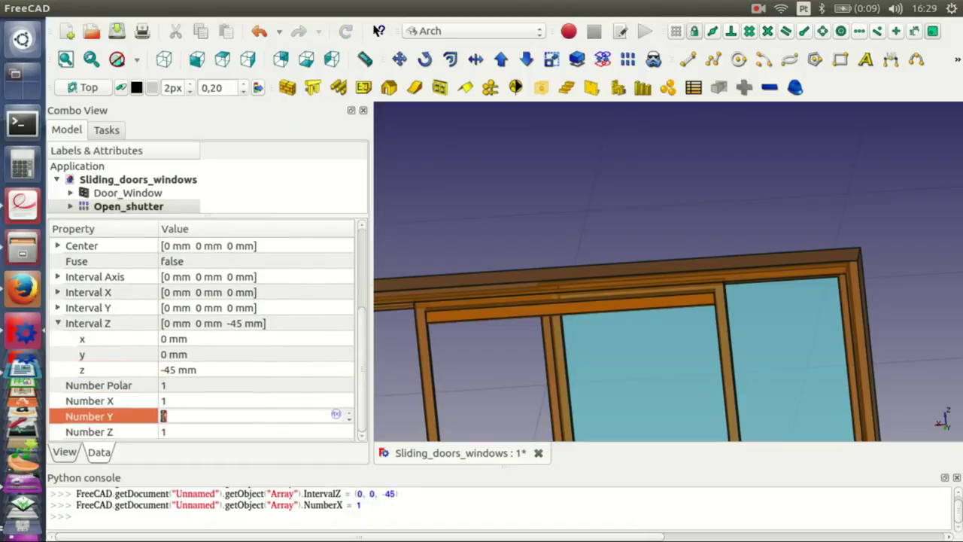
text(1)
click(167, 432)
text(20)
mouse_move(469, 296)
middle_down()
mouse_move(752, 282)
mouse_move(816, 239)
middle_up()
text(=Sketch.C)
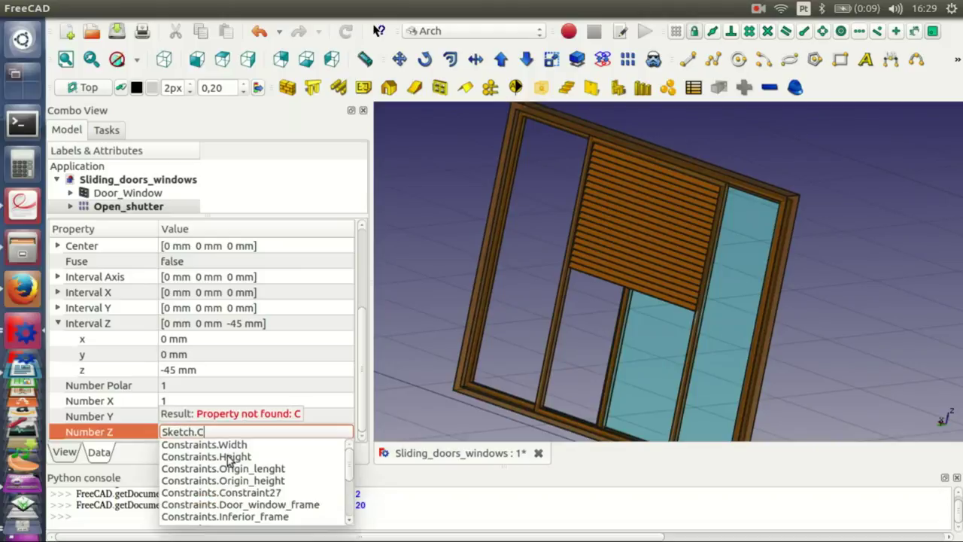
Draft Number Z as (Sketch Height minus frames and joints) divided by 45
click(228, 460)
text(/)
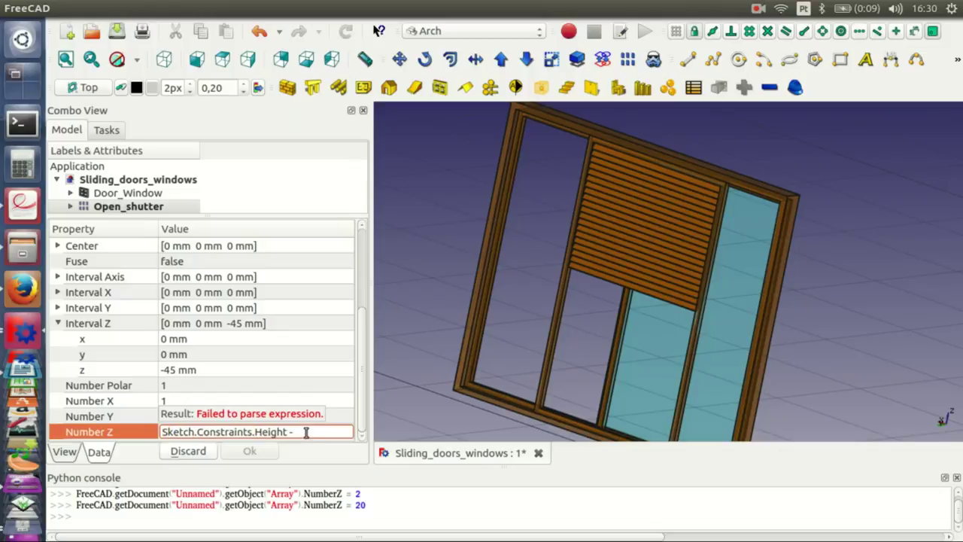
text( Sketch.Constraints.)
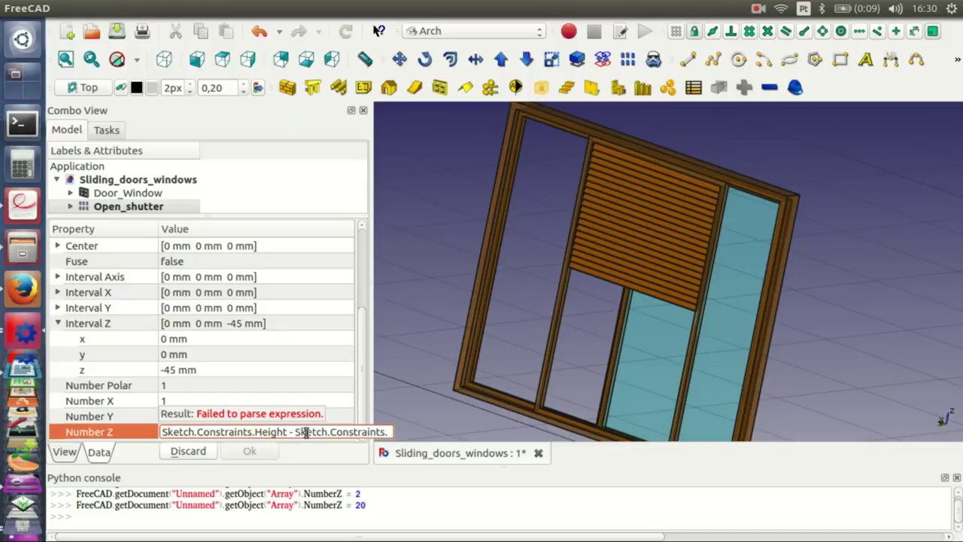
text(Door_win)
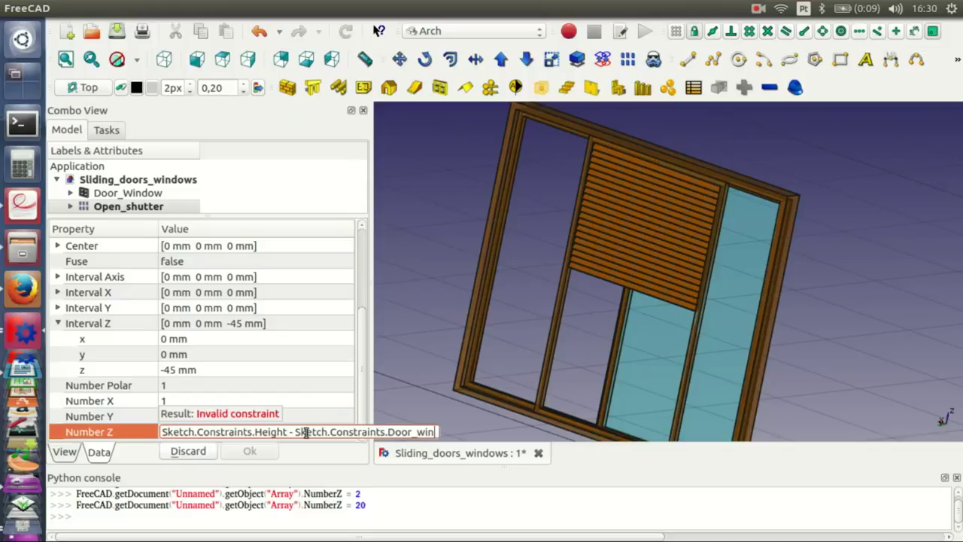
text(dow_frame)
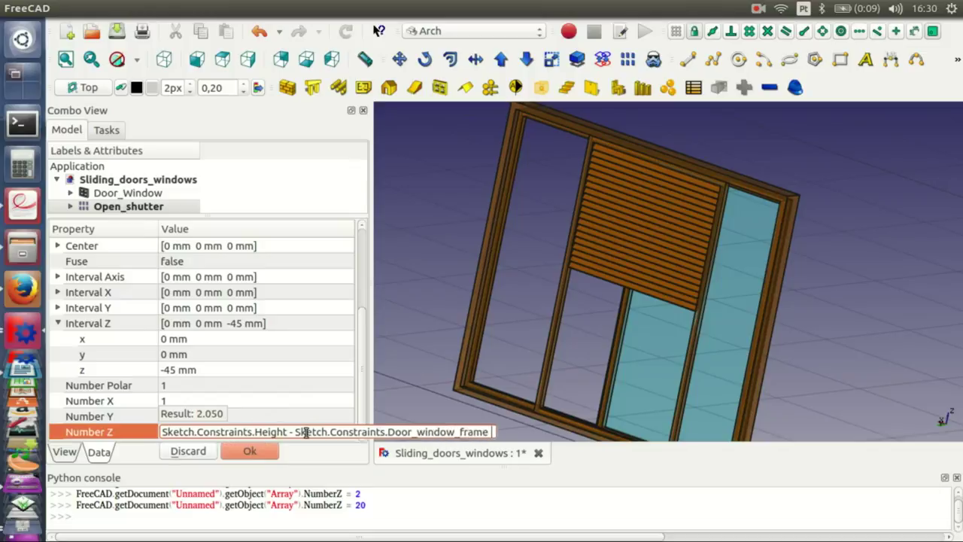
text(- Sketch.Constraints.)
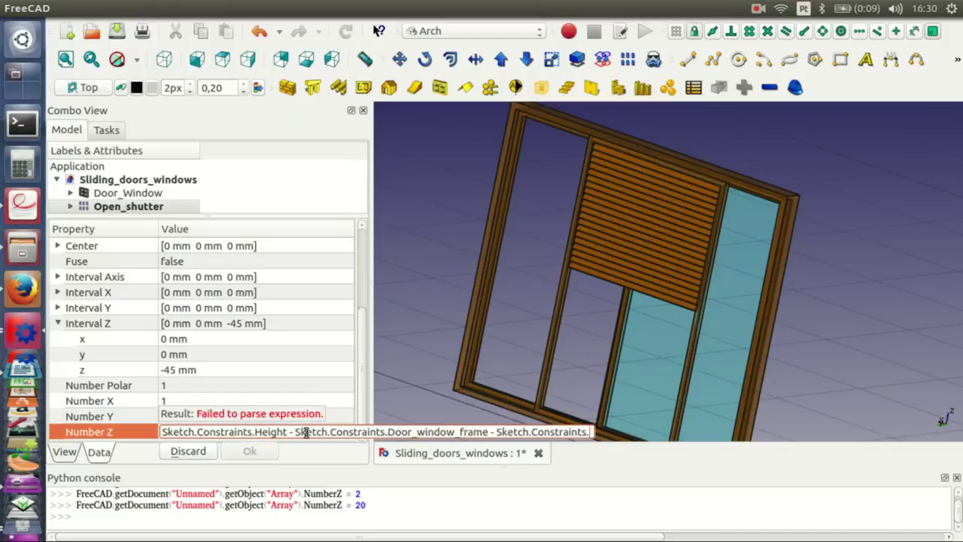
text(Horizontal_joint)
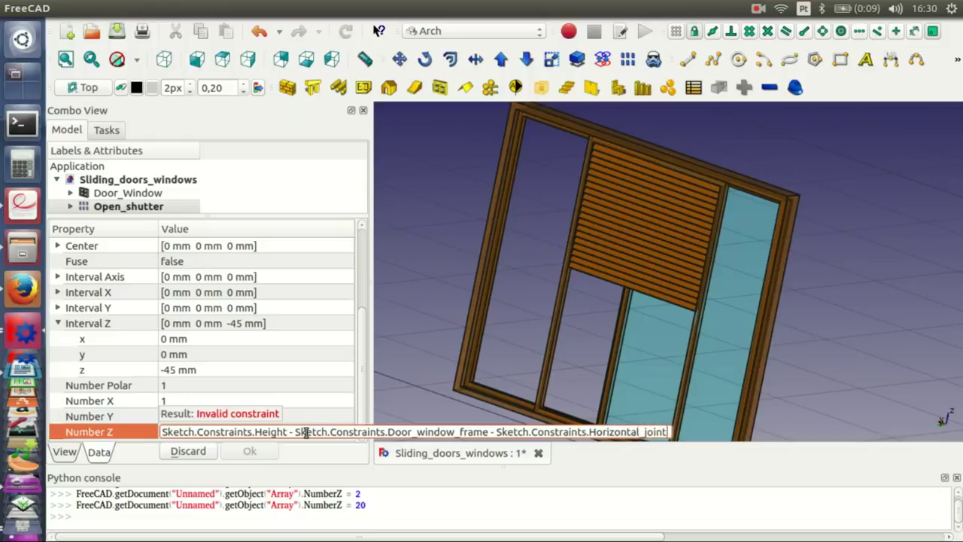
text(_01)
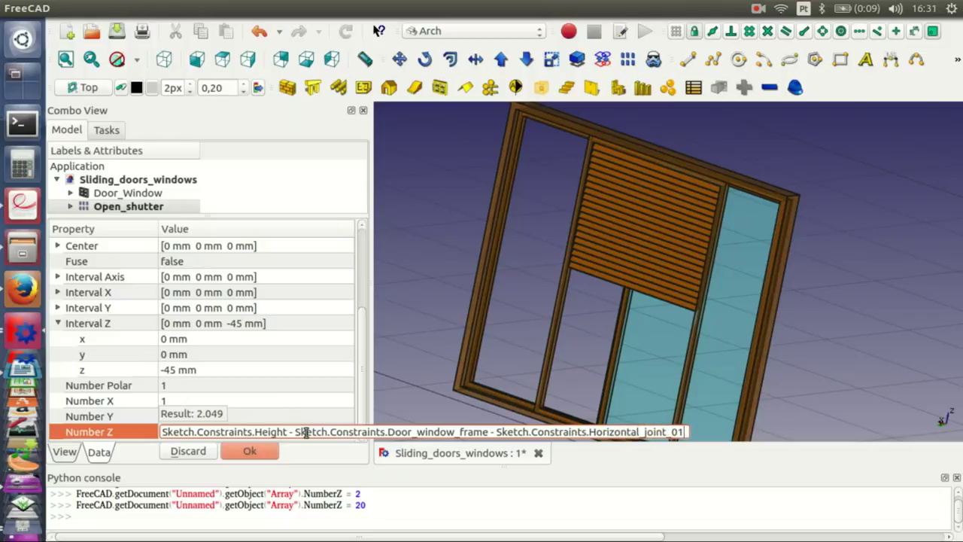
key(shift+Left)
key(shift+Left)
key(shift+Left)
key(ctrl+c)
key(End)
key(ctrl+v)
key(BackSpace)
text(2 - 2 *)
key(ctrl+v)
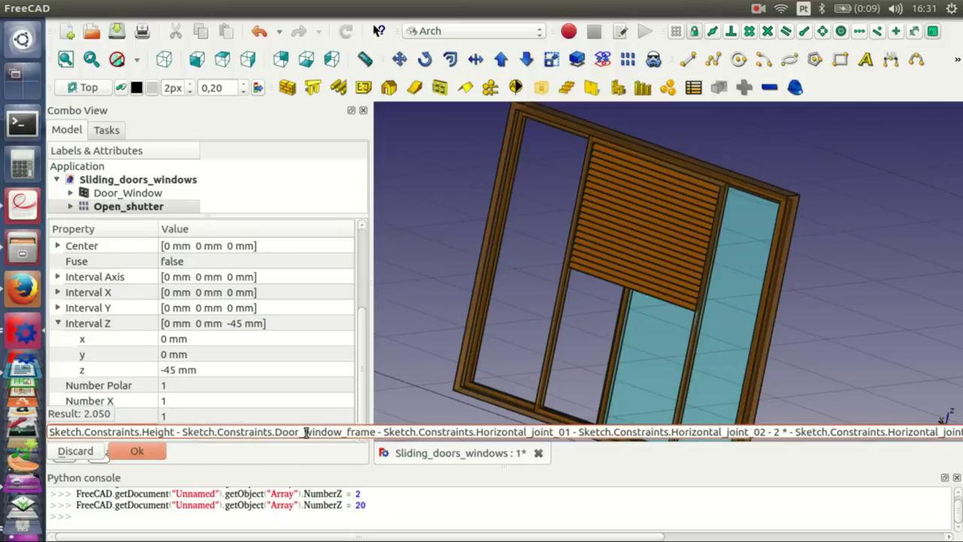
key(BackSpace)
key(BackSpace)
key(BackSpace)
text(Fram)
text(s)
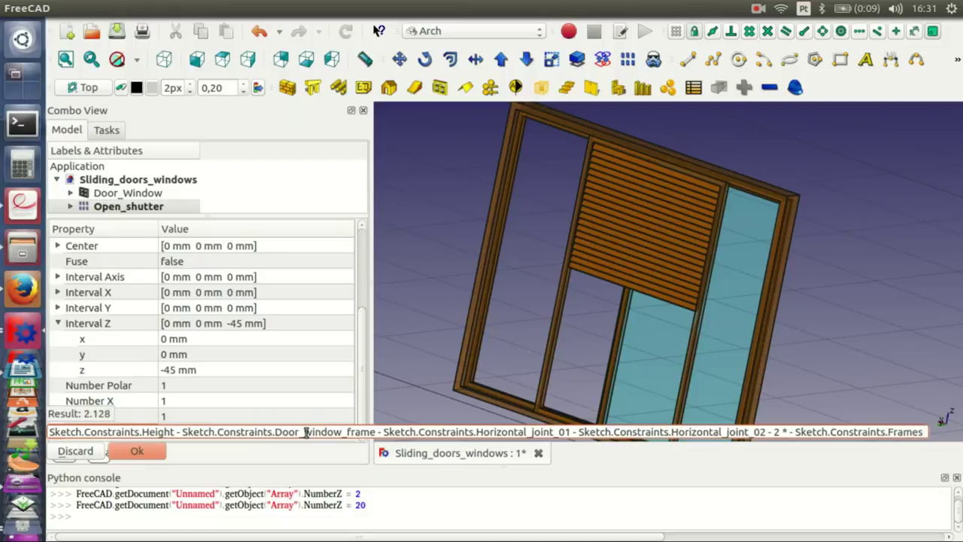
text() / 45)
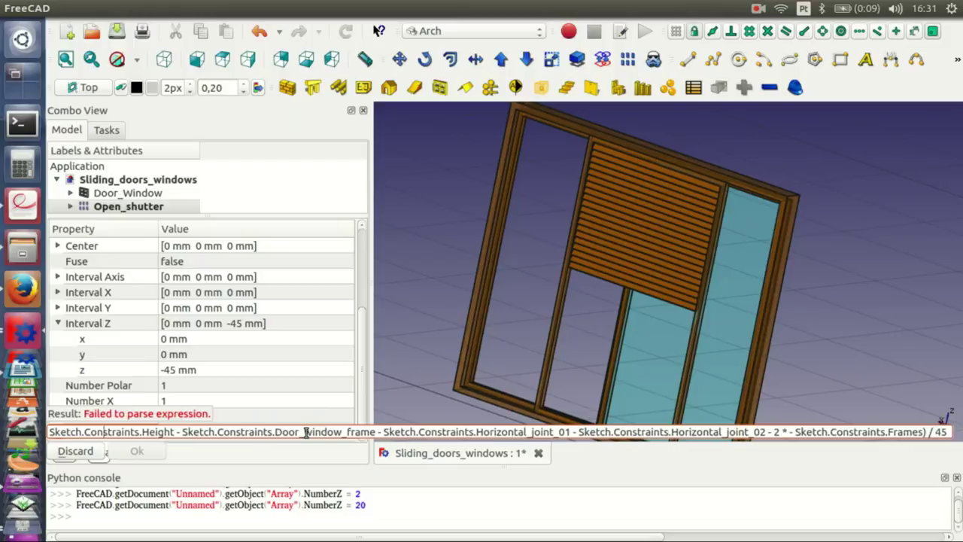
text(()
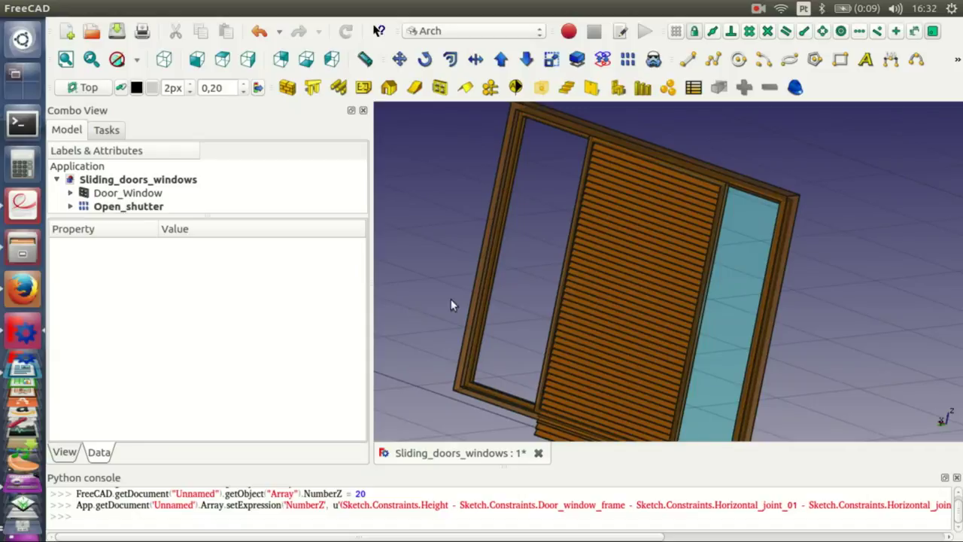
Save the document and open the Door_Window's Sketch for editing
mouse_move(451, 298)
middle_down()
mouse_move(490, 323)
mouse_move(683, 375)
middle_up()
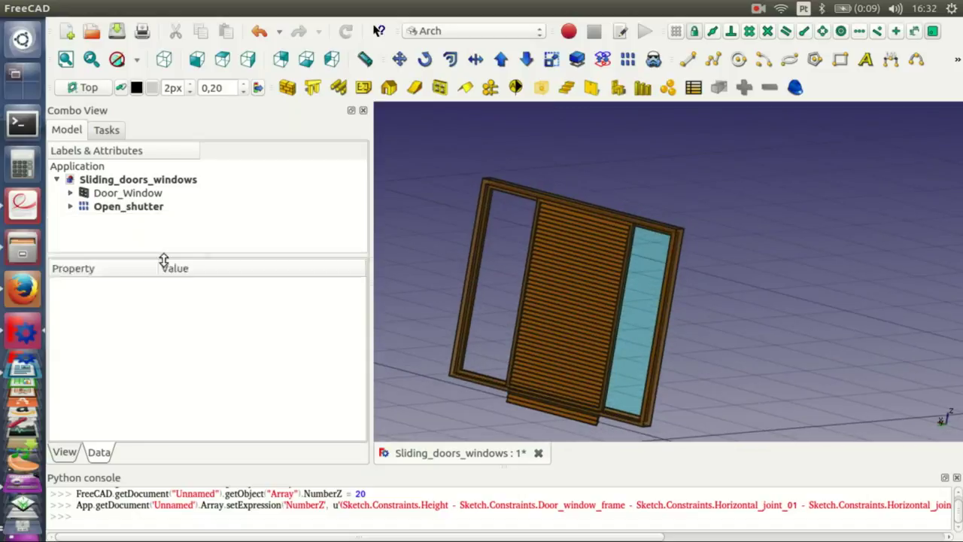
click(70, 192)
click(102, 207)
click(117, 30)
double_click(129, 208)
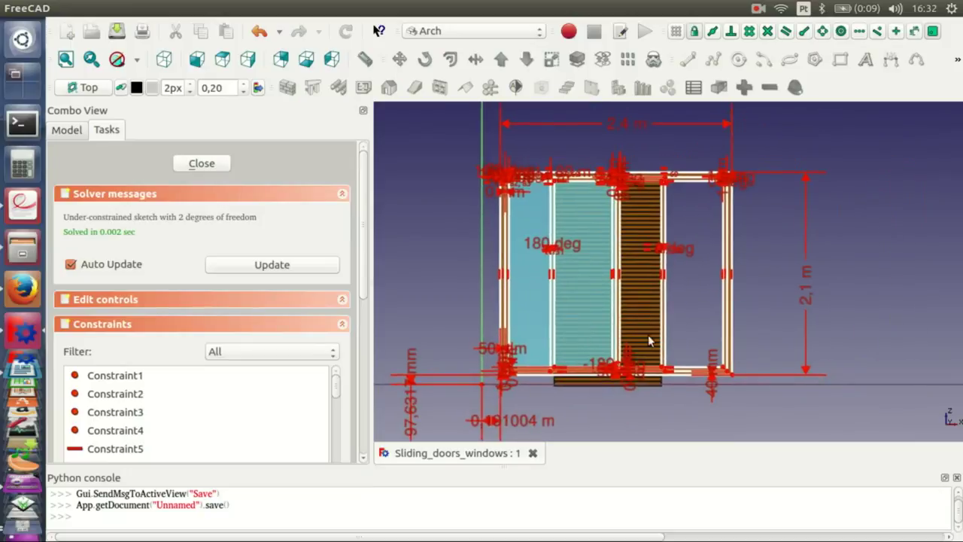
Add a vertical length constraint named Height for the 2,1 m door height
scroll(753, 324, up, 3)
double_click(769, 275)
key(Return)
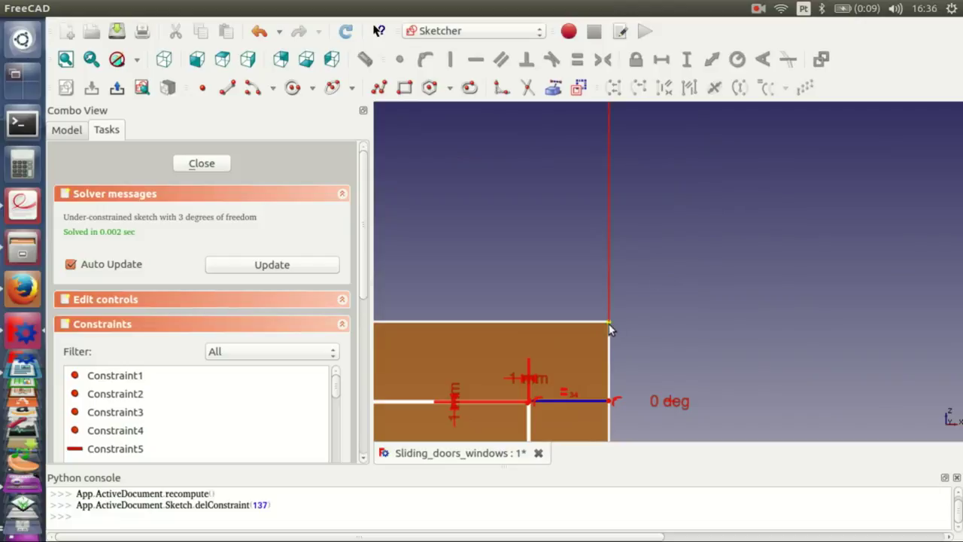
scroll(745, 325, down, 3)
scroll(741, 286, up, 4)
scroll(742, 301, up, 3)
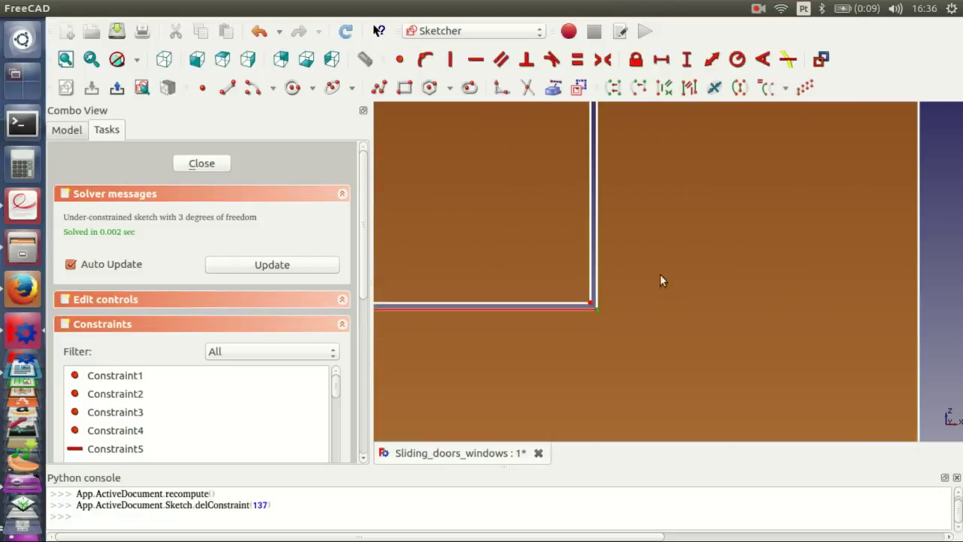
key(i)
click(525, 228)
text(Height)
key(Return)
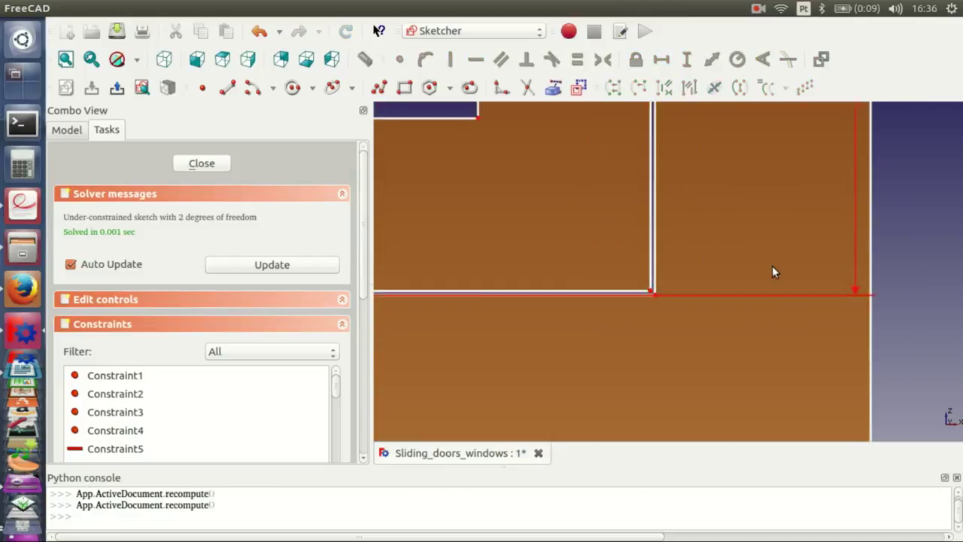
Close the sketch and reorient the view around the door
scroll(772, 270, down, 5)
scroll(773, 275, up, 1)
scroll(782, 268, up, 2)
scroll(809, 259, down, 2)
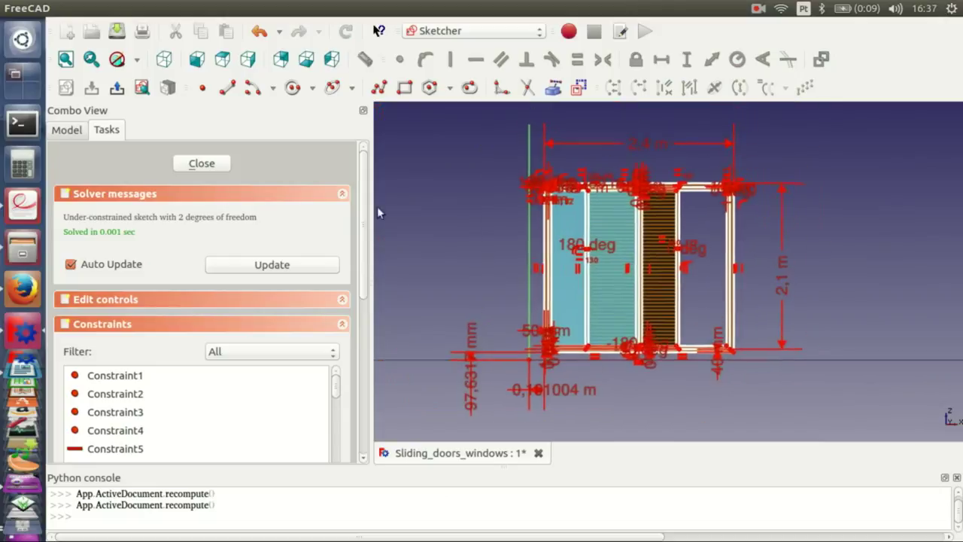
key(Escape)
click(307, 59)
scroll(728, 298, up, 3)
middle_drag(718, 292, 785, 313)
scroll(682, 300, down, 3)
scroll(682, 300, down, 3)
In front view, set the sketch's Door_window_opening constraint to 1 m
click(198, 60)
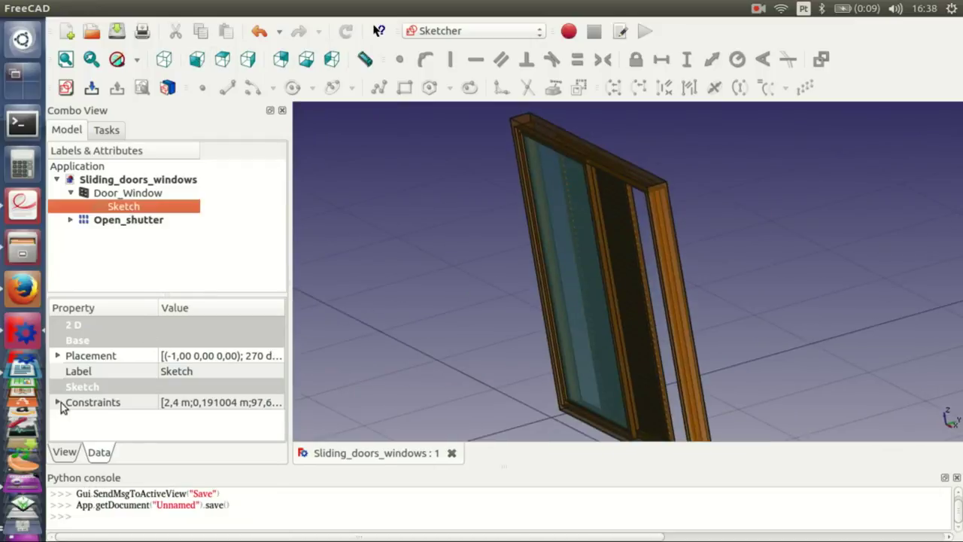
click(58, 402)
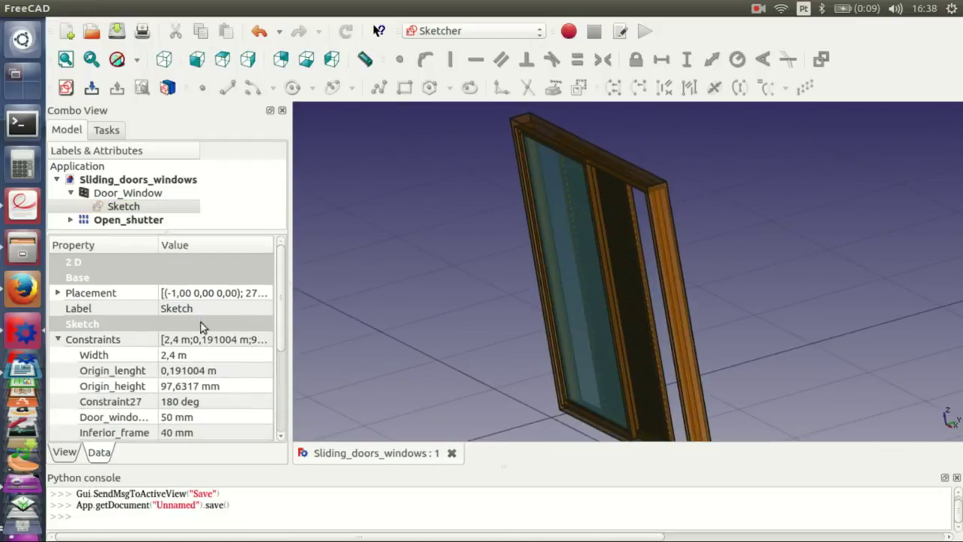
drag(289, 329, 315, 329)
scroll(225, 317, down, 3)
drag(159, 251, 218, 267)
click(219, 387)
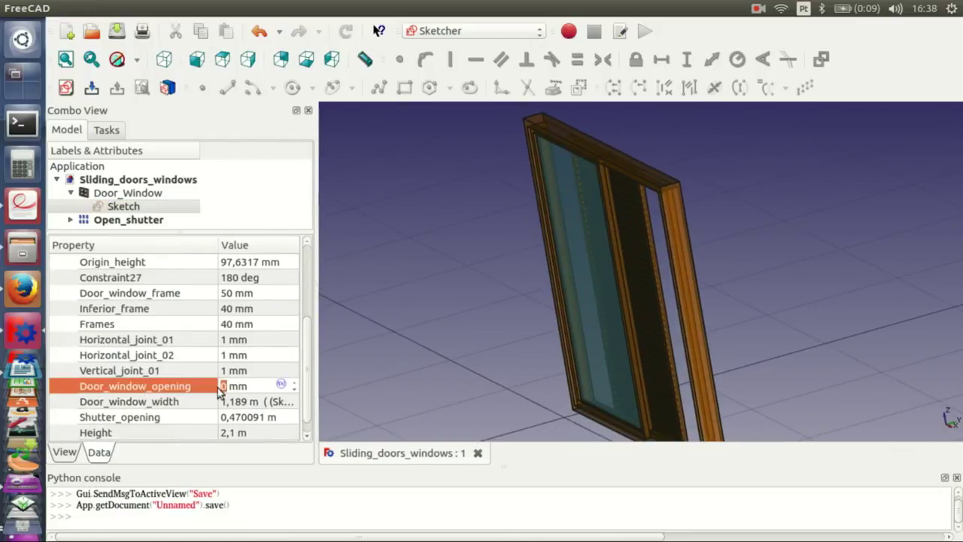
text(1001 m)
key(Return)
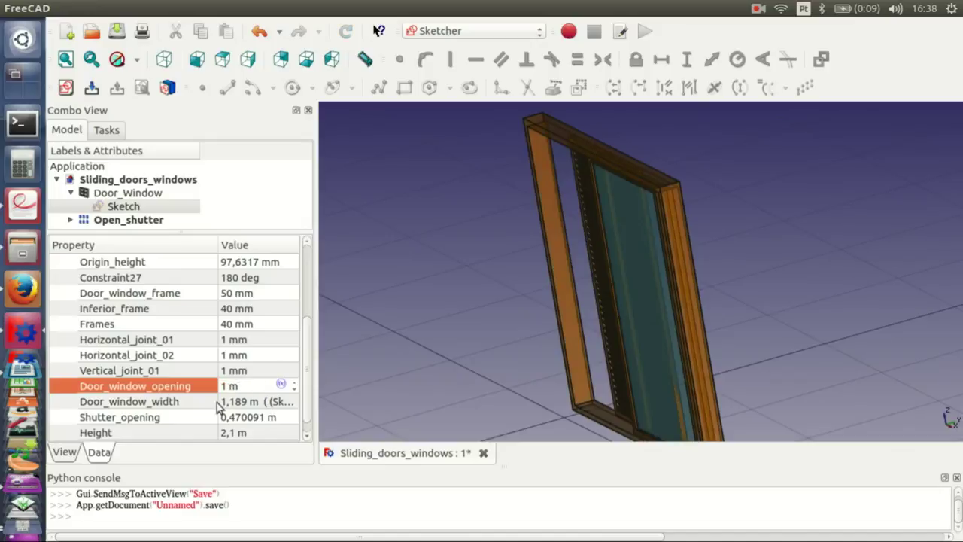
Set the Shutter_opening constraint to 0 mm
middle_drag(615, 305, 678, 299)
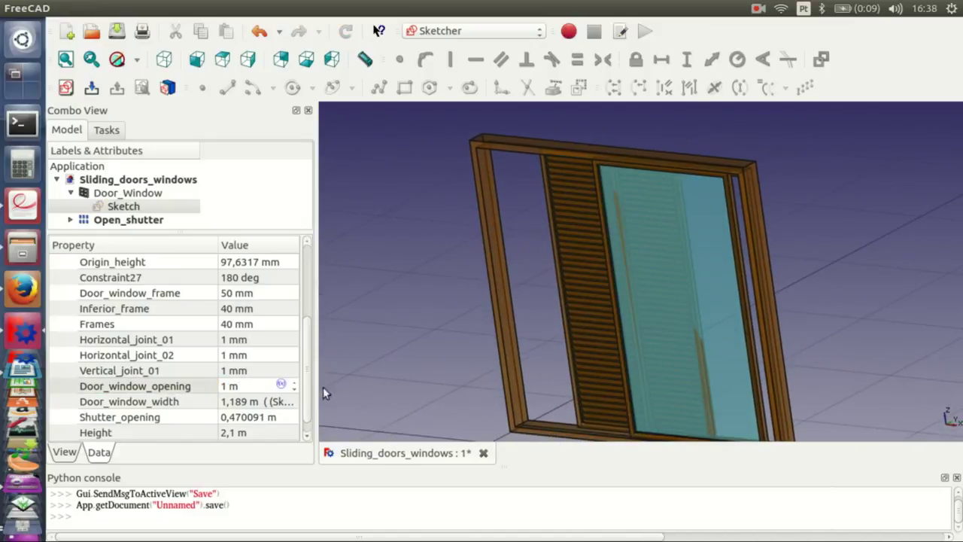
drag(317, 386, 348, 381)
click(233, 417)
text(0)
mouse_move(527, 301)
middle_down()
mouse_move(667, 243)
mouse_move(564, 230)
mouse_move(693, 286)
mouse_move(624, 197)
mouse_move(650, 168)
mouse_move(557, 263)
mouse_move(658, 211)
mouse_move(635, 220)
mouse_move(620, 282)
middle_up()
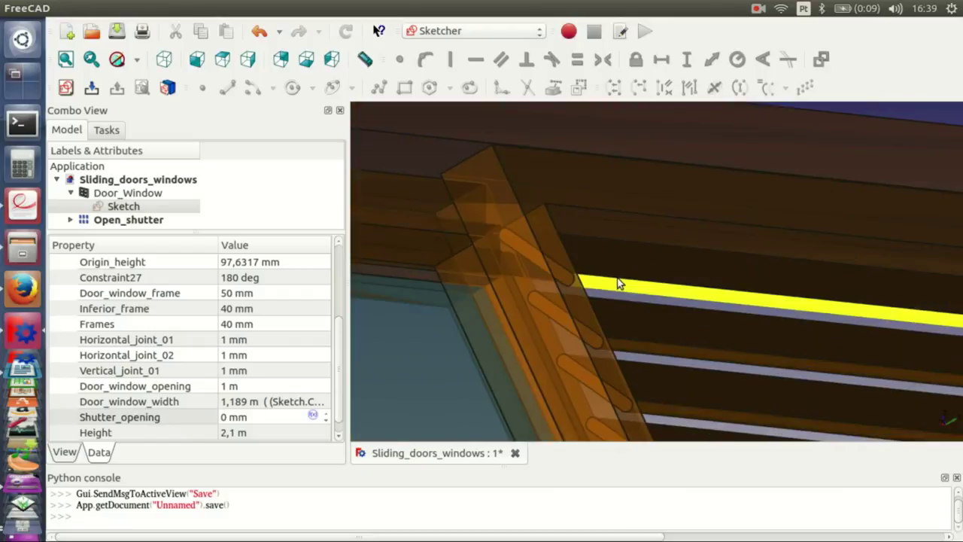
Start a new sketch and reference a window frame edge as external geometry in wireframe
click(540, 273)
click(620, 31)
middle_drag(760, 314, 577, 165)
scroll(576, 166, up, 3)
click(619, 254)
middle_drag(619, 254, 740, 284)
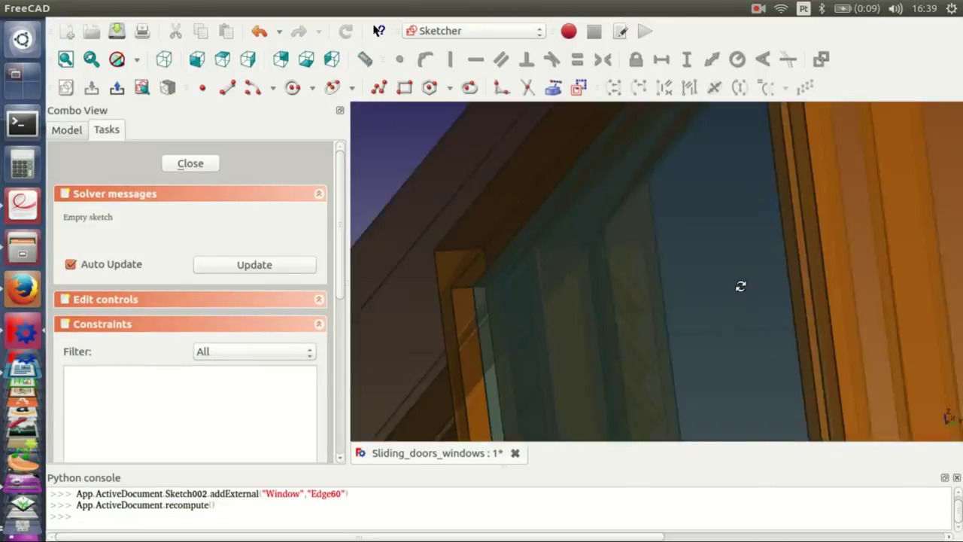
click(136, 59)
click(129, 127)
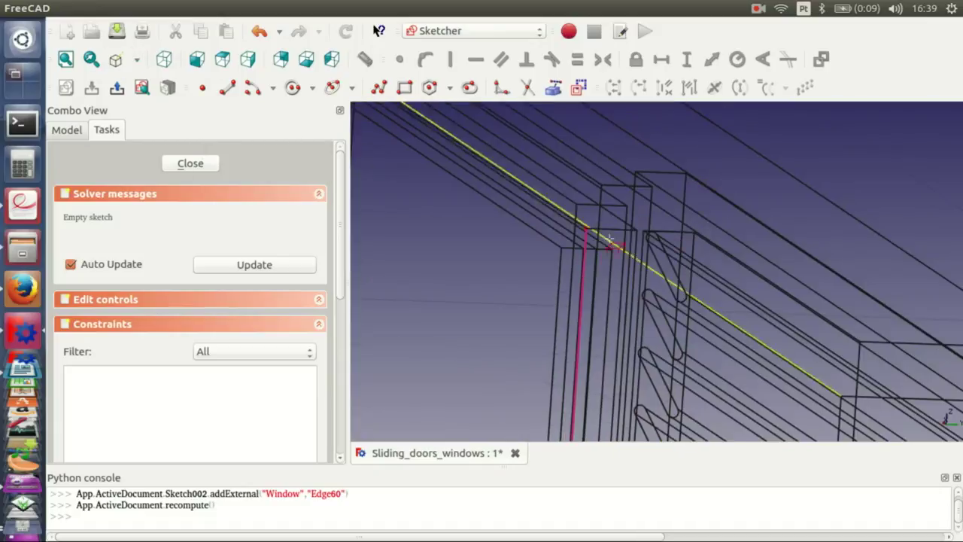
Reference further frame edges, including the lower one, return to shaded display, and close Sketch002
click(630, 230)
scroll(602, 222, up, 2)
middle_drag(601, 220, 615, 233)
click(519, 221)
mouse_move(519, 221)
middle_down()
mouse_move(589, 275)
mouse_move(669, 155)
mouse_move(673, 359)
mouse_move(625, 212)
middle_up()
scroll(673, 359, up, 2)
click(625, 212)
click(136, 59)
click(129, 77)
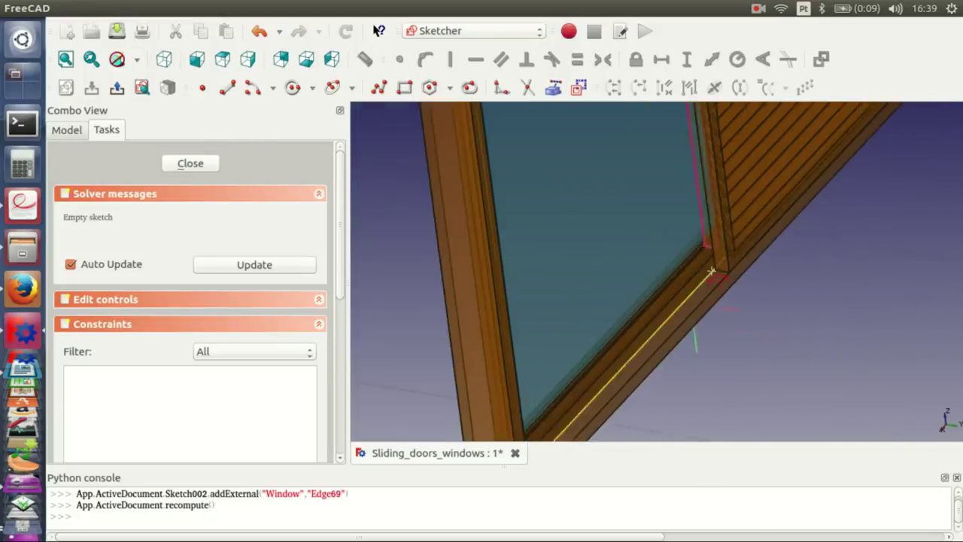
mouse_move(685, 204)
middle_down()
mouse_move(721, 130)
mouse_move(730, 133)
mouse_move(667, 275)
mouse_move(613, 308)
middle_up()
click(190, 163)
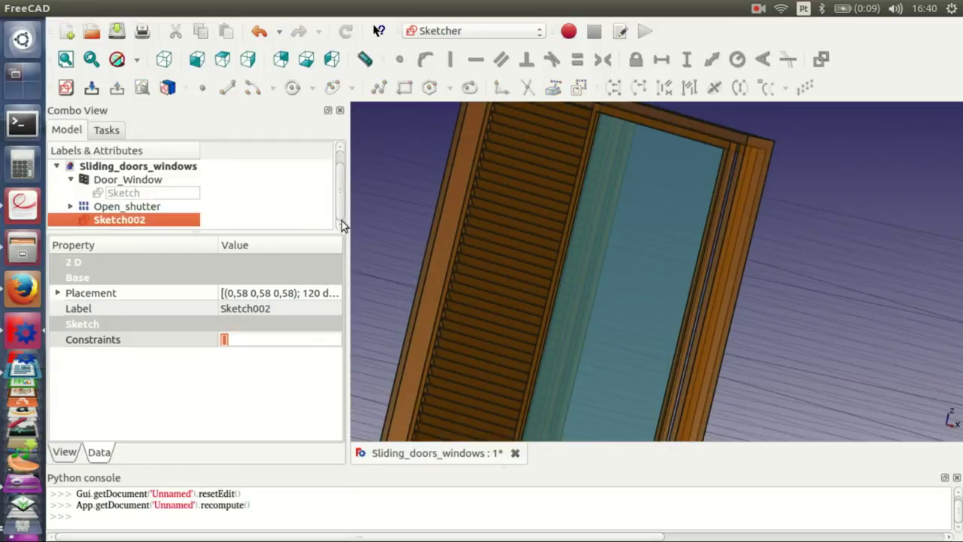
Set the door sketch's Shutter_opening constraint to 1 mm
click(124, 193)
click(59, 339)
scroll(205, 360, down, 3)
drag(347, 395, 400, 396)
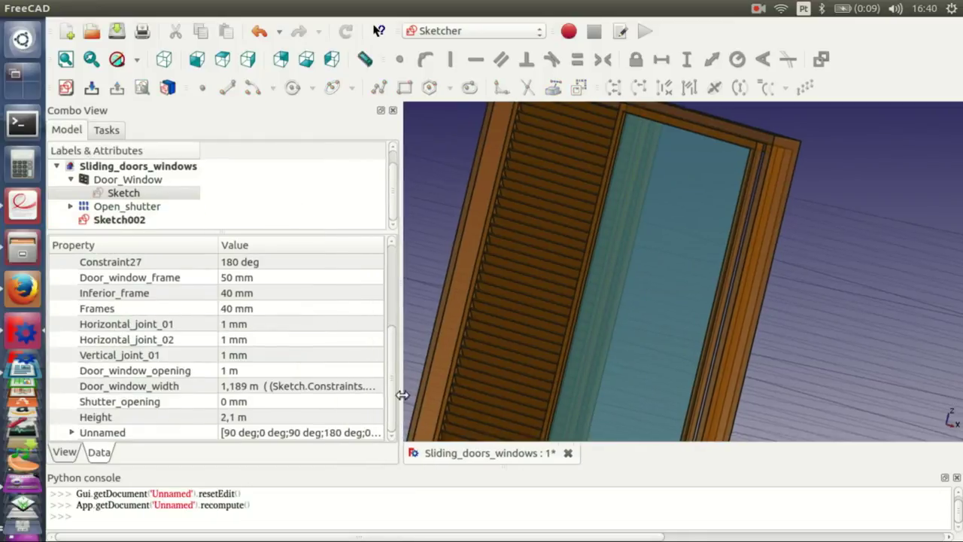
click(225, 403)
text(1)
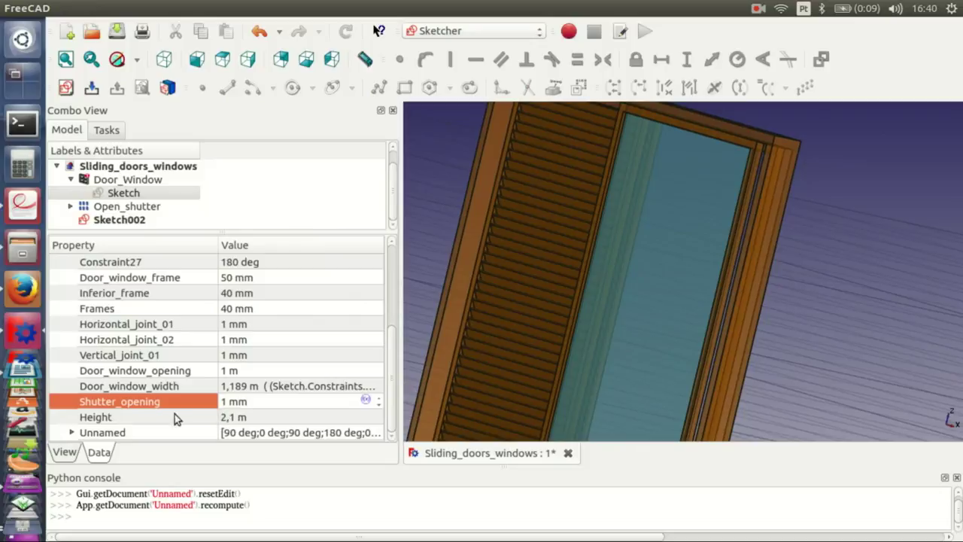
click(228, 372)
Set Door_window_opening to 0 mm and Shutter_opening to 10 mm
double_click(224, 370)
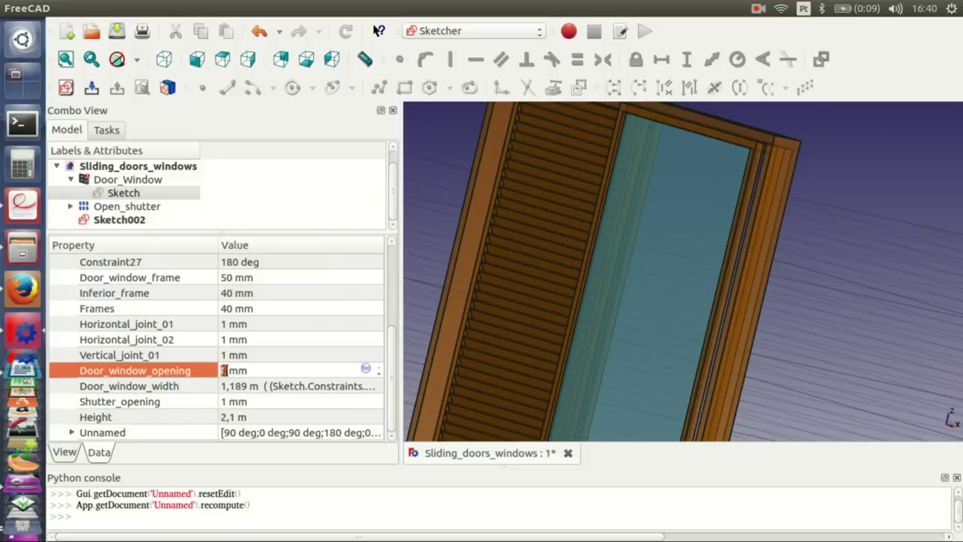
text(0)
click(229, 406)
text(10)
key(Return)
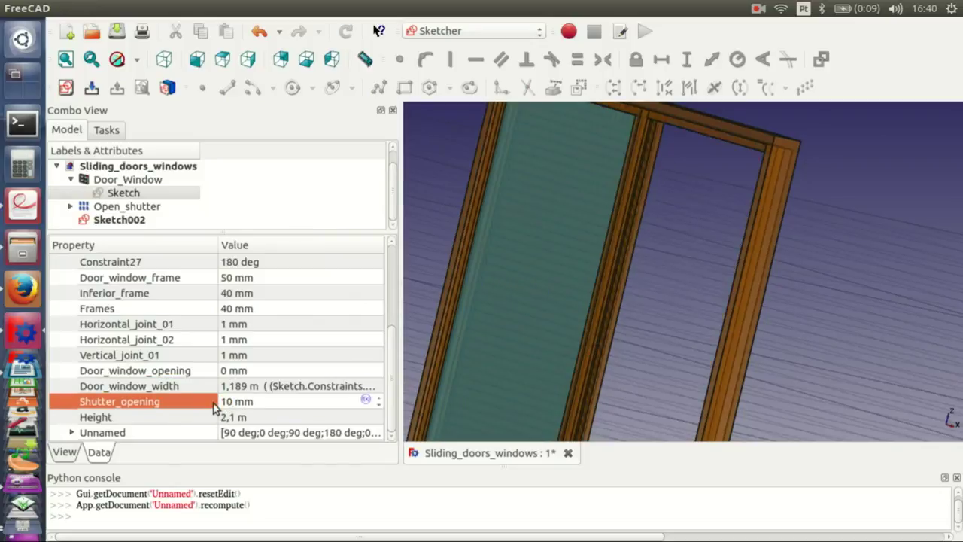
Edit Sketch002, looking straight at its plane in wireframe display
double_click(119, 219)
middle_drag(627, 231, 738, 238)
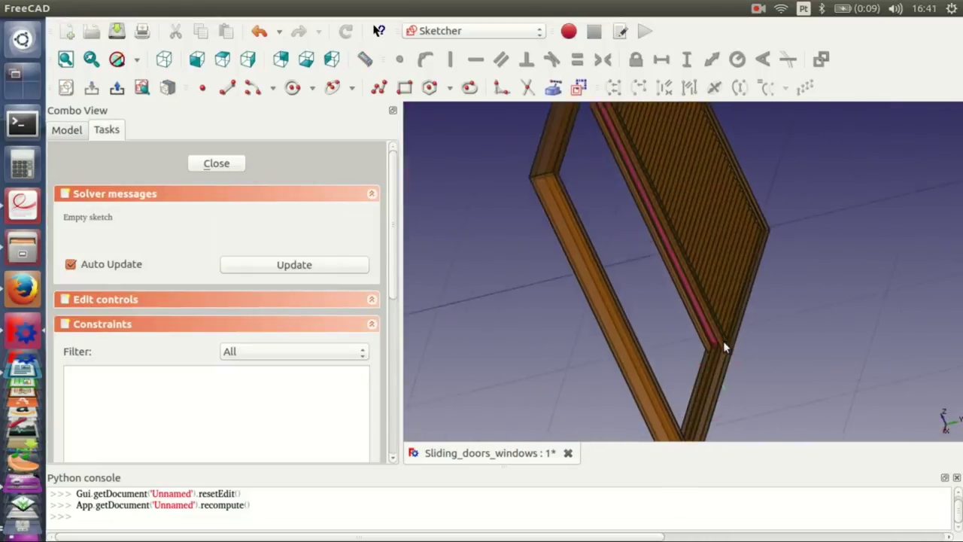
click(117, 87)
click(137, 59)
click(143, 121)
scroll(577, 172, up, 3)
scroll(594, 230, up, 3)
scroll(594, 230, up, 3)
drag(397, 294, 323, 295)
Draw a closed, slanted four-corner polyline outline for the slat slot
click(489, 144)
click(640, 367)
click(606, 391)
click(462, 172)
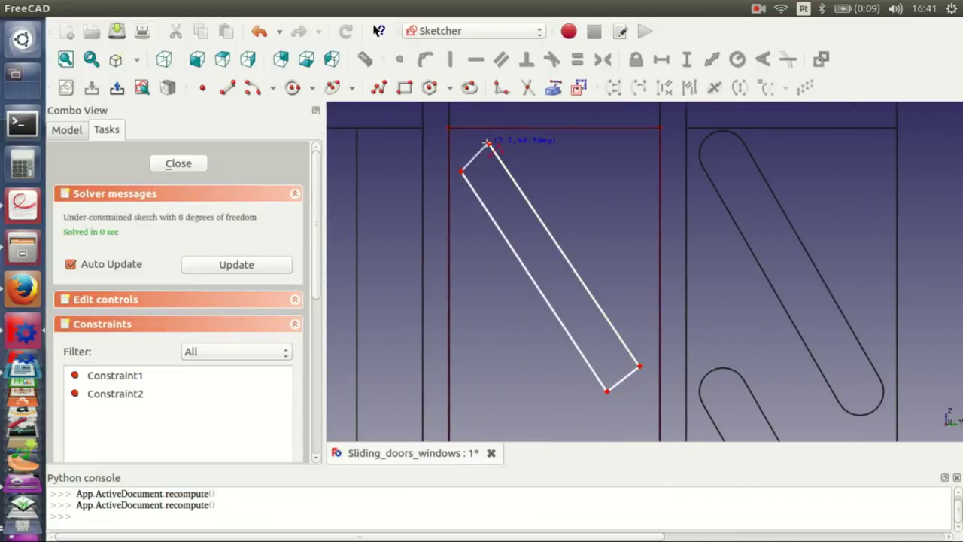
click(489, 144)
right_click(484, 214)
click(542, 224)
Make the long and short edges parallel, turn the short ends into construction lines, and add a 90 deg angle
click(511, 247)
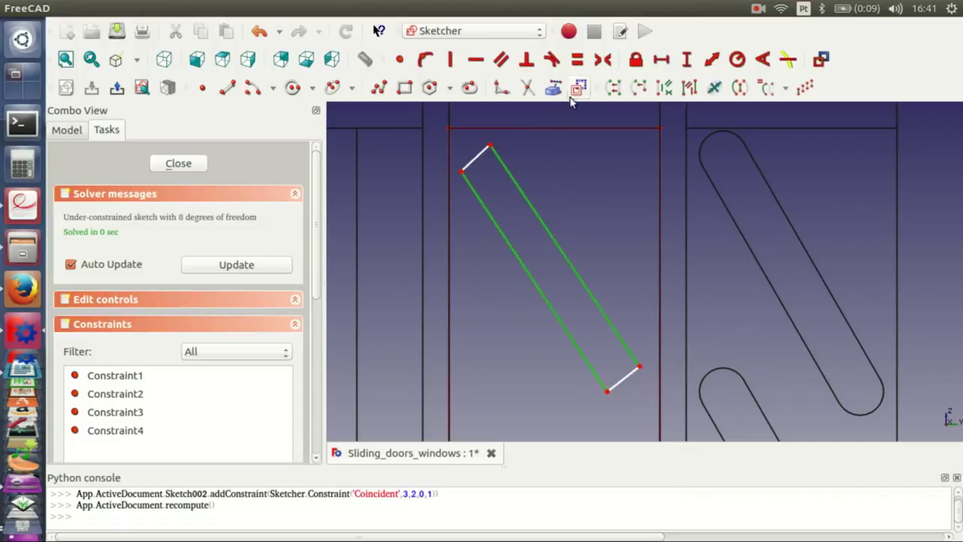
click(501, 59)
click(478, 155)
click(625, 380)
click(501, 58)
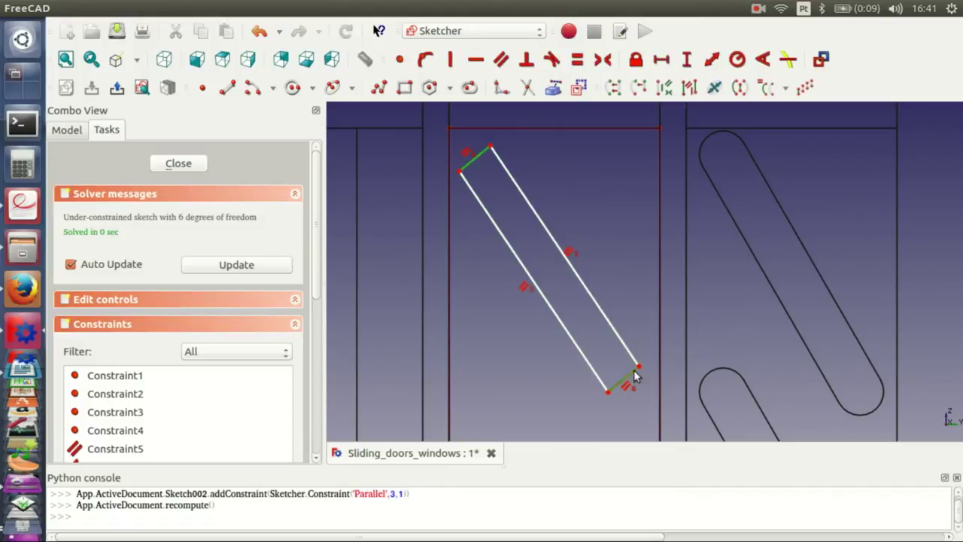
click(578, 87)
drag(479, 157, 487, 158)
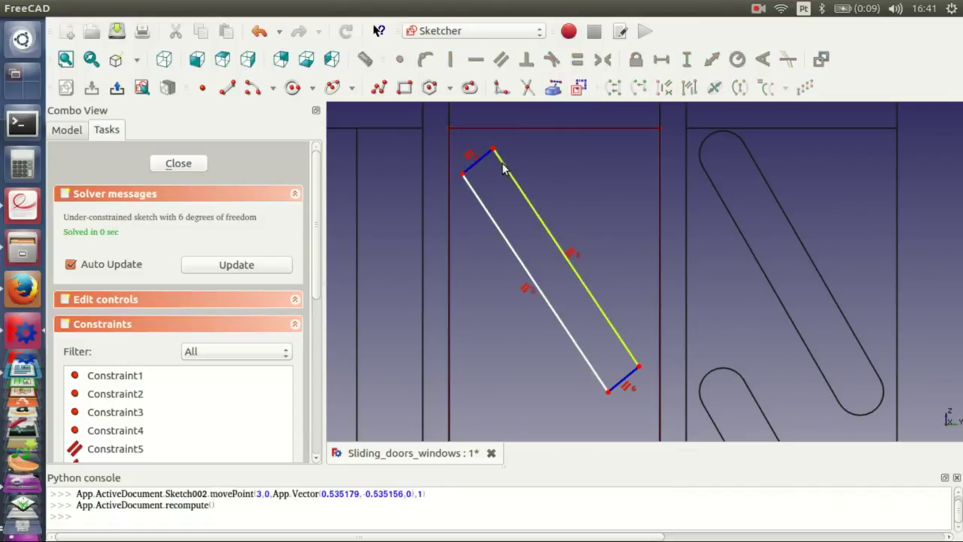
text(90)
key(Return)
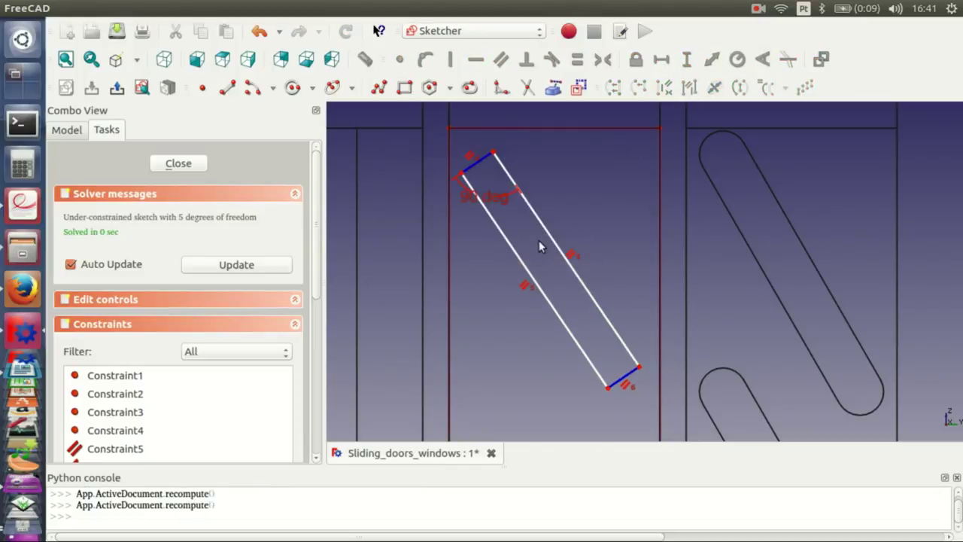
Draw lines across the slot ends and an arc rounding the bottom end
scroll(525, 222, up, 2)
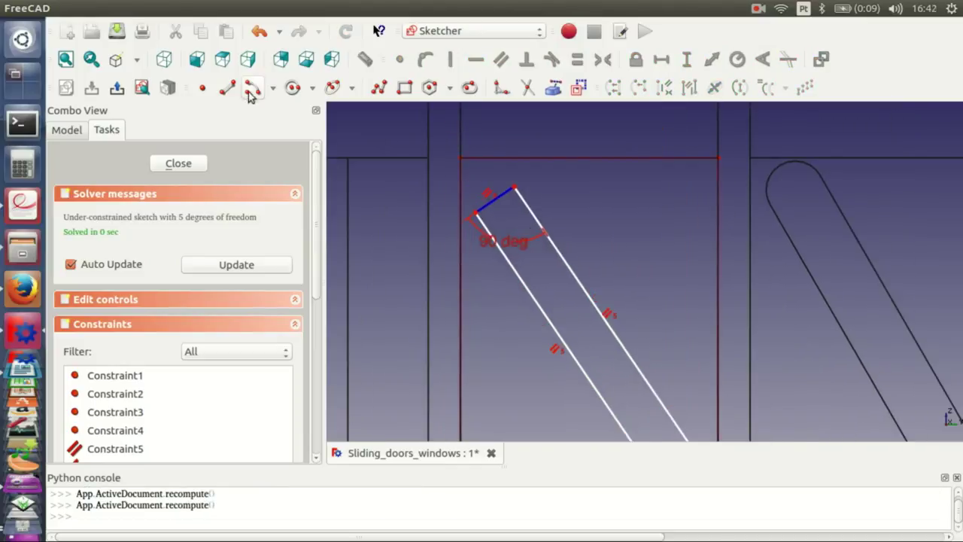
scroll(456, 192, up, 2)
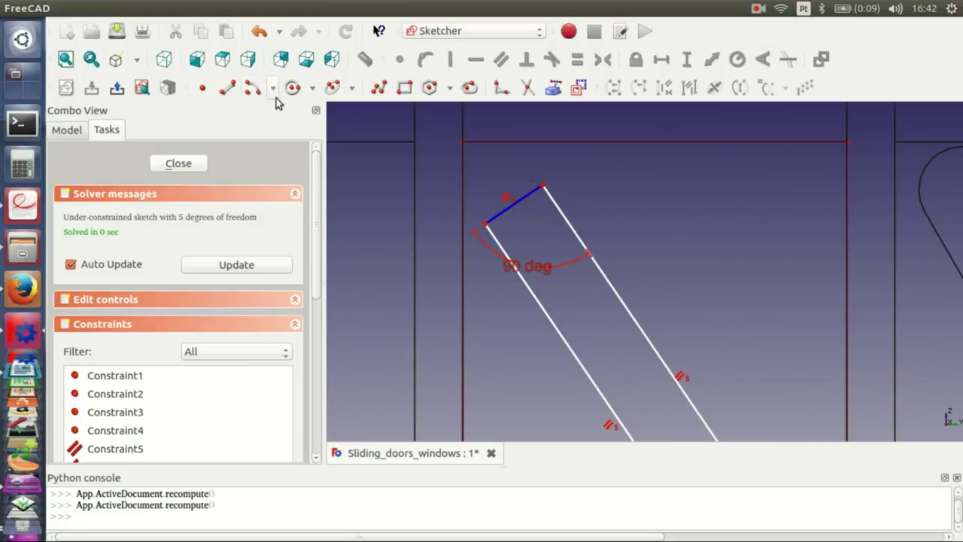
click(538, 193)
scroll(538, 193, down, 3)
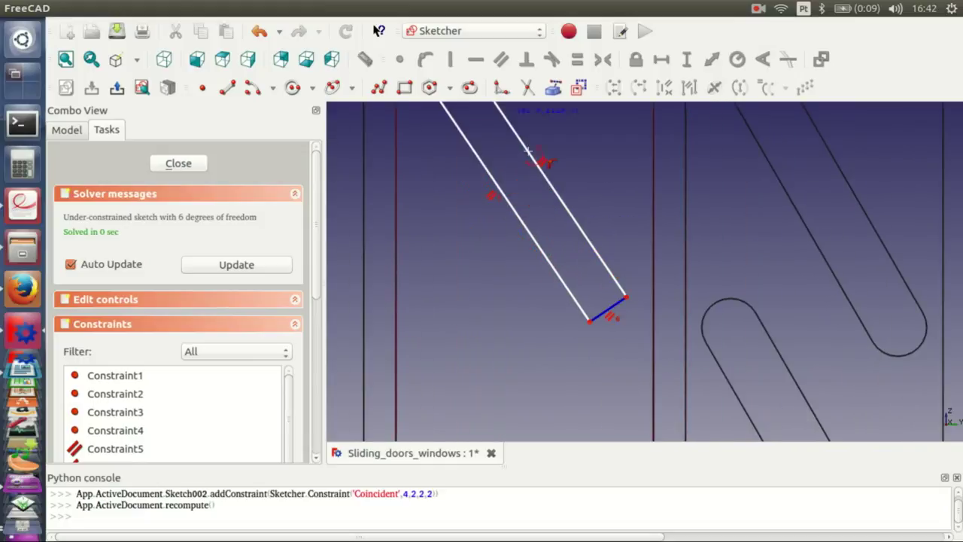
click(594, 309)
scroll(619, 302, up, 3)
click(622, 283)
click(570, 317)
scroll(555, 220, down, 3)
scroll(549, 341, up, 3)
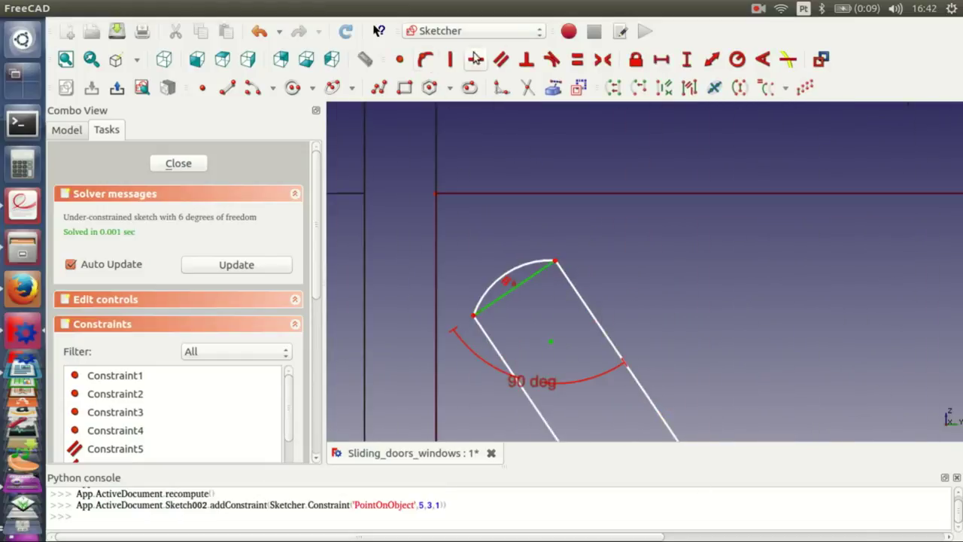
Give the top arc a 4,5 mm radius and the long slot edge a -60 deg angle
scroll(542, 276, down, 2)
click(493, 160)
click(737, 59)
text(4,5)
click(600, 250)
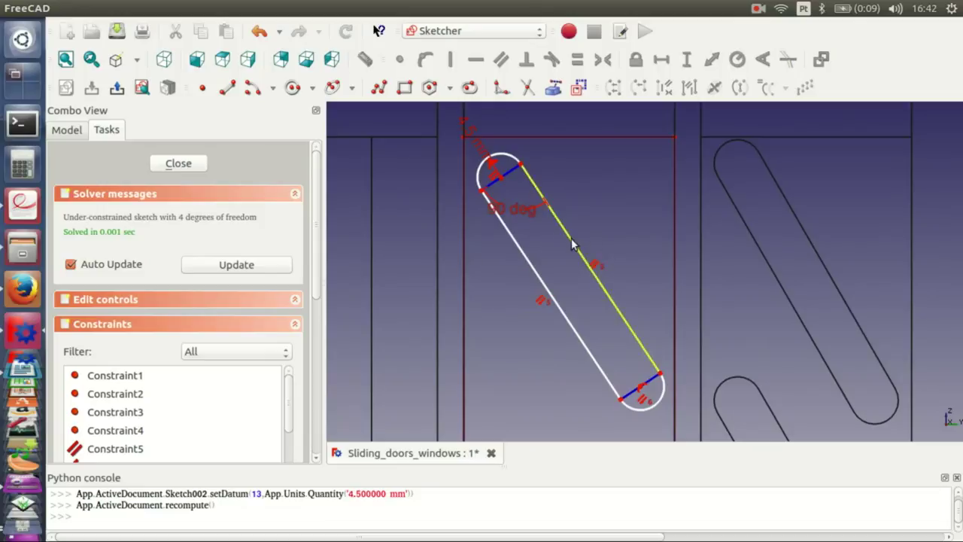
click(572, 243)
text(a-60)
key(Return)
drag(575, 256, 575, 256)
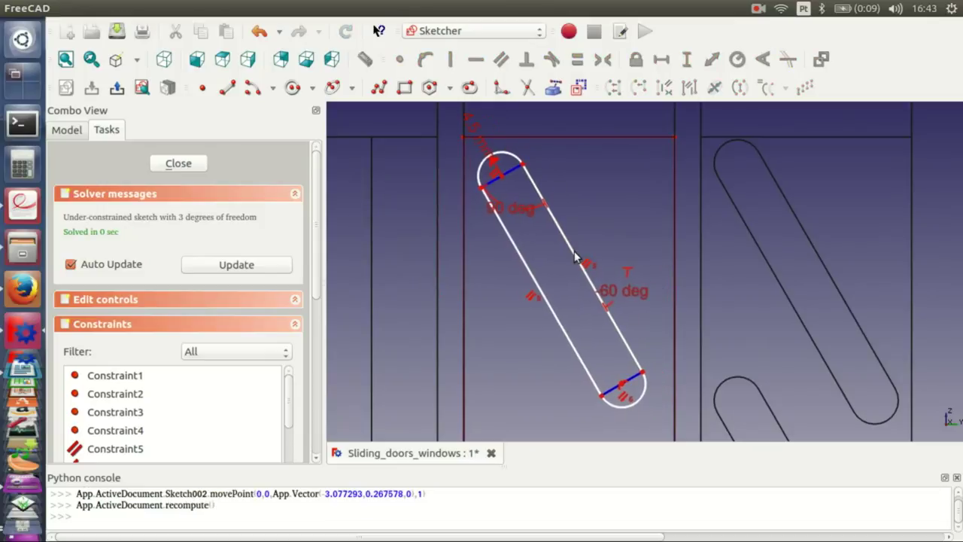
Add horizontal and vertical distance constraints between the slot's reference points
scroll(580, 248, down, 1)
scroll(590, 263, down, 1)
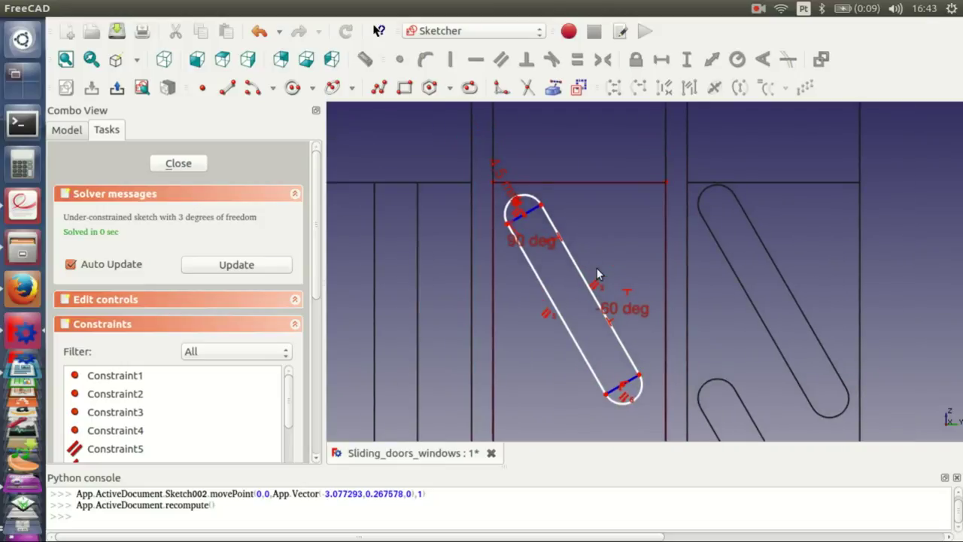
scroll(579, 269, up, 1)
scroll(547, 243, up, 1)
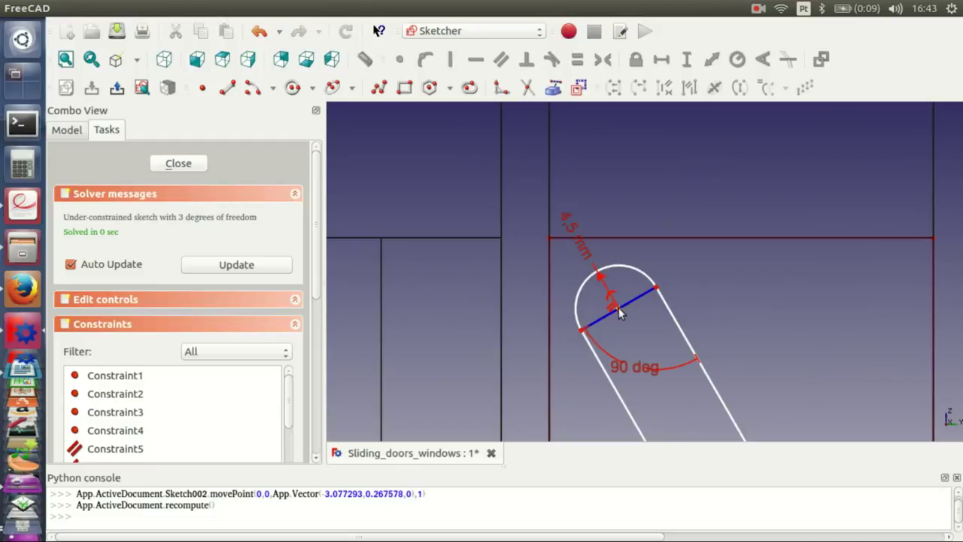
click(619, 307)
click(550, 238)
key(shift+h)
key(Return)
drag(587, 290, 595, 141)
click(686, 59)
key(Return)
Constrain the slot's lower end point with a 45 mm vertical length
scroll(725, 304, down, 2)
scroll(636, 251, down, 1)
scroll(636, 250, up, 3)
scroll(520, 235, down, 2)
scroll(642, 311, up, 2)
click(639, 311)
click(689, 60)
key(Return)
scroll(662, 286, down, 2)
Close the sketch and extrude Sketch002 in the Part workbench with length 1000
click(189, 164)
click(456, 31)
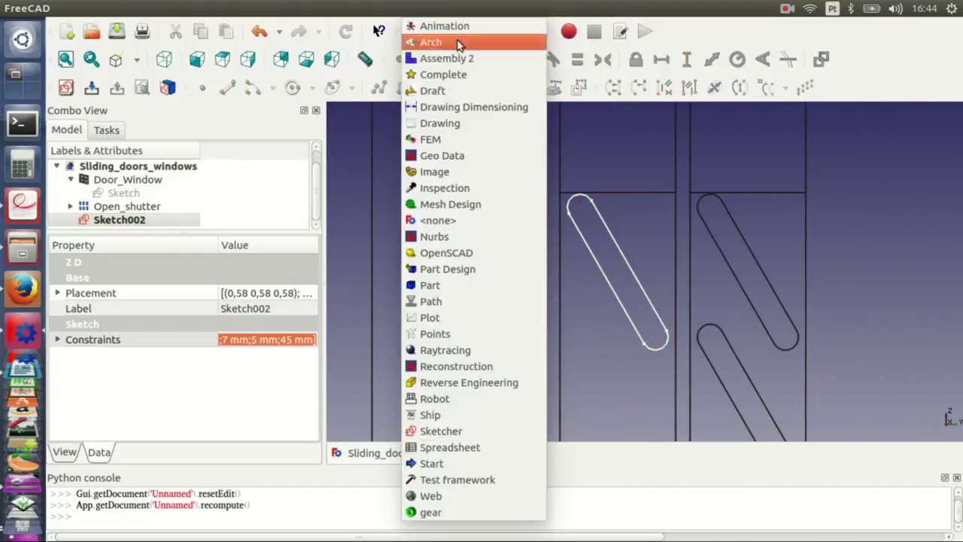
click(450, 284)
click(253, 87)
middle_drag(559, 231, 671, 207)
click(197, 239)
key(Tab)
key(Tab)
text(0)
key(Tab)
text(1000)
key(Return)
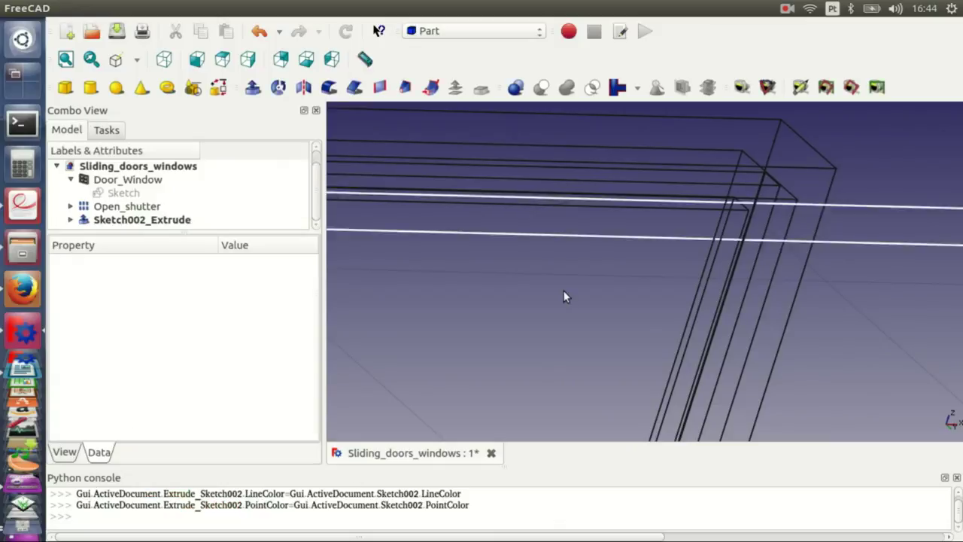
Set the extrusion's Dir x to 1000 and rename it Closed_shutter
click(142, 219)
click(57, 292)
click(248, 309)
text(1000)
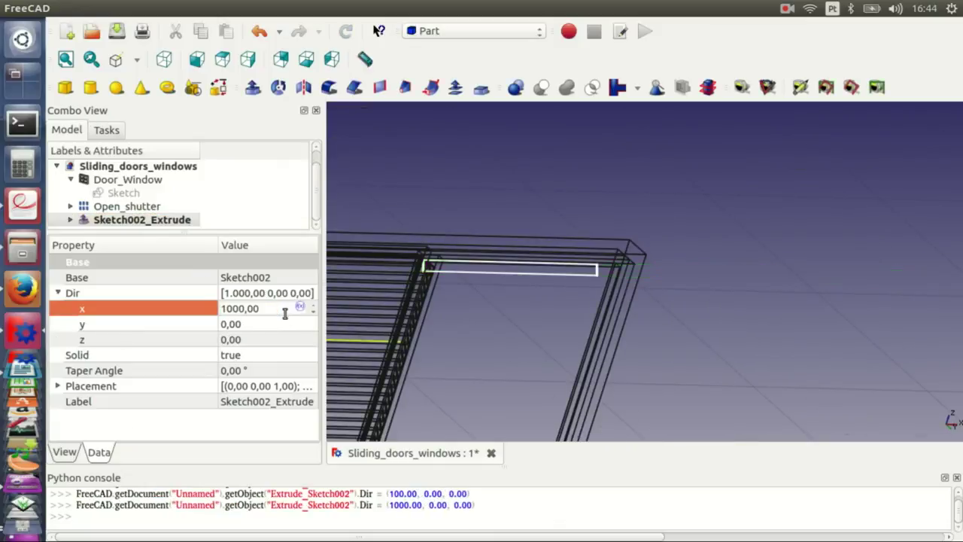
right_click(169, 226)
click(215, 443)
text(Closed_shutt)
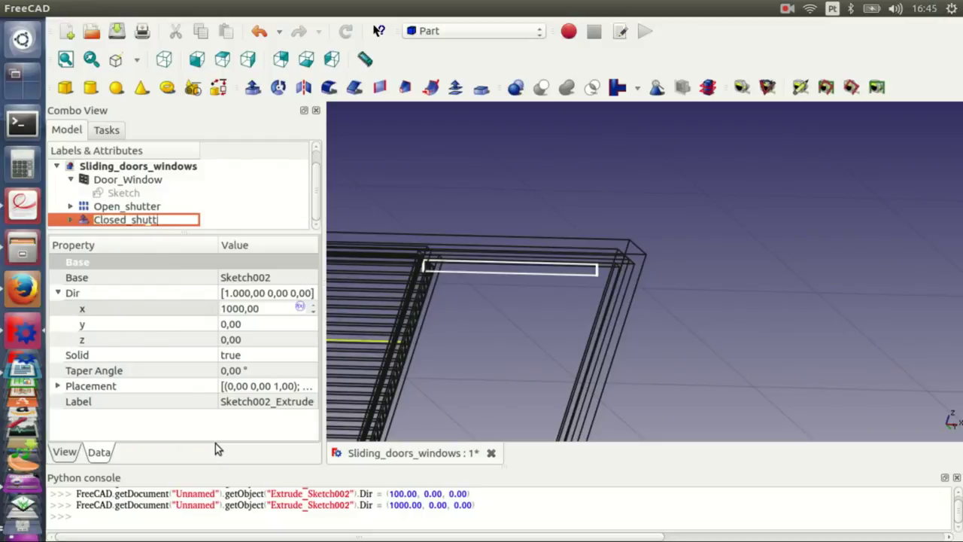
text(er)
key(Return)
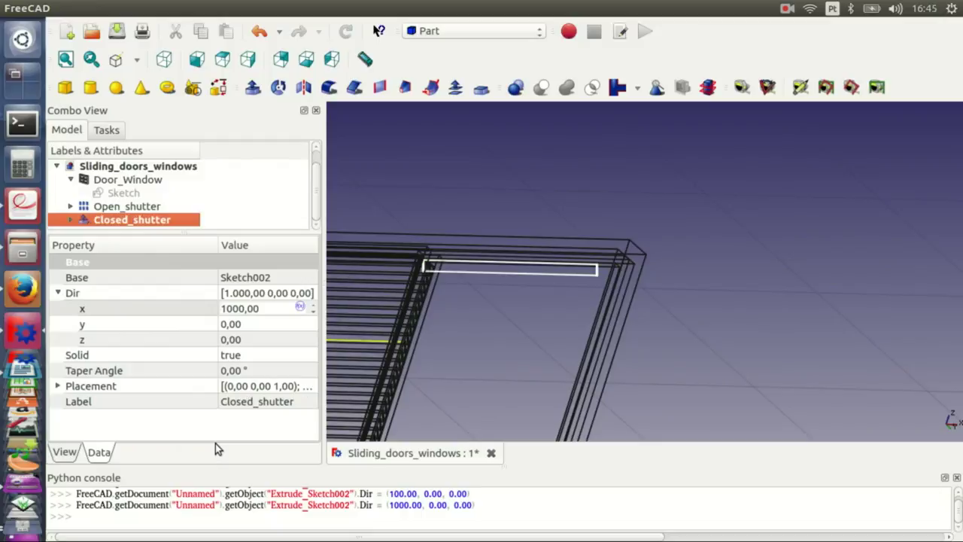
Give Closed_shutter an orange shape colour with black lines and points
drag(325, 344, 368, 345)
right_click(152, 219)
click(192, 336)
click(226, 172)
click(63, 262)
click(393, 326)
click(198, 197)
click(64, 108)
click(394, 326)
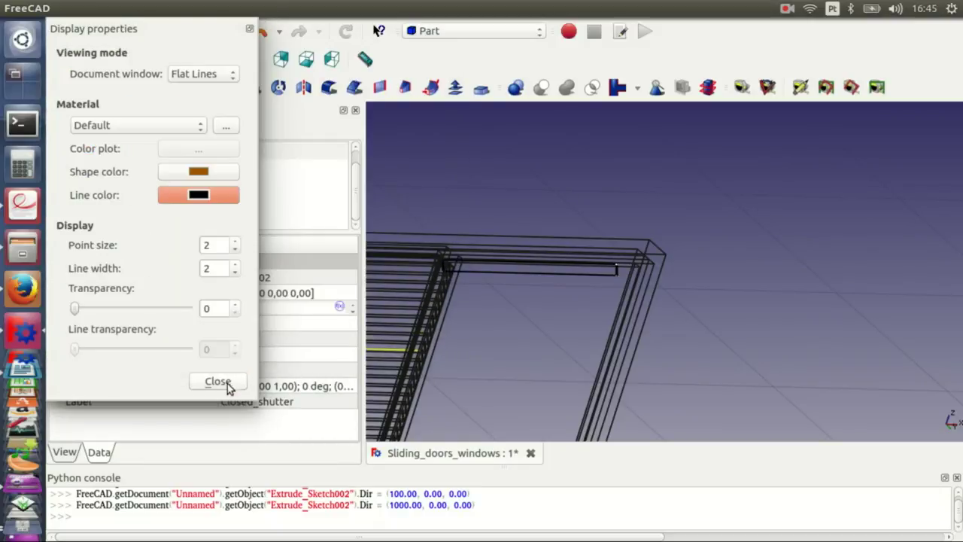
click(217, 381)
double_click(241, 408)
click(329, 154)
click(659, 372)
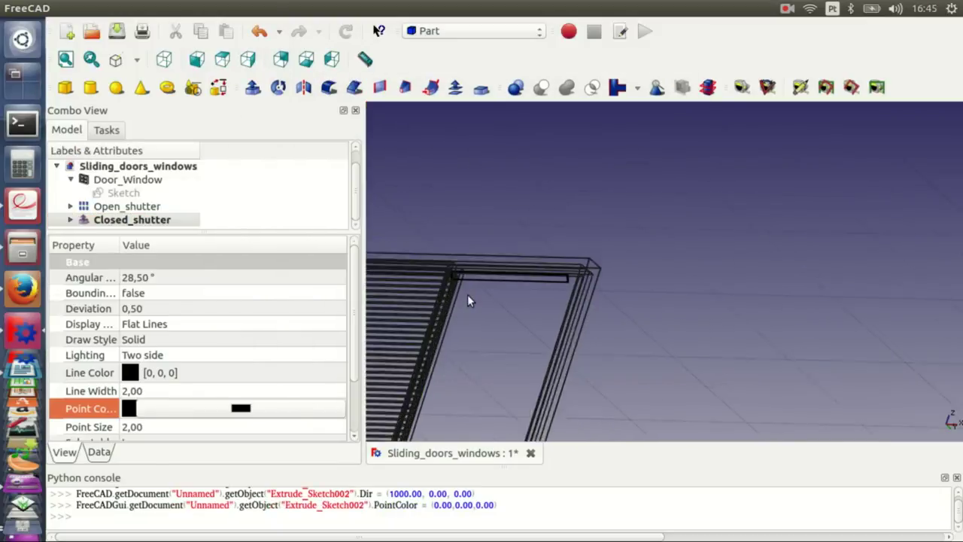
Copy Open_shutter's Dir x expression (Door_window_width - 2 * Frames) into Closed_shutter, giving 1109
click(70, 206)
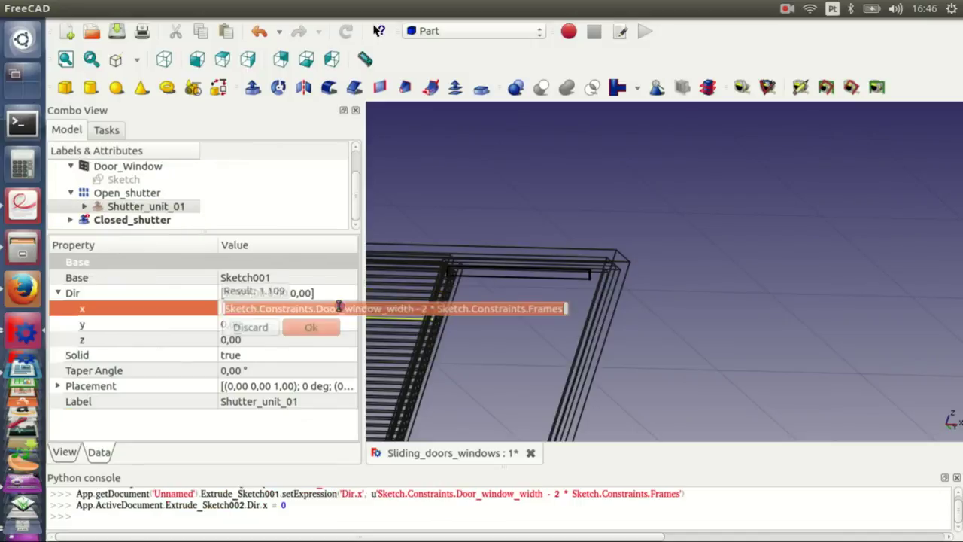
drag(569, 309, 217, 311)
key(ctrl+c)
key(Return)
click(131, 219)
click(339, 307)
key(ctrl+v)
click(322, 333)
key(v)
key(1)
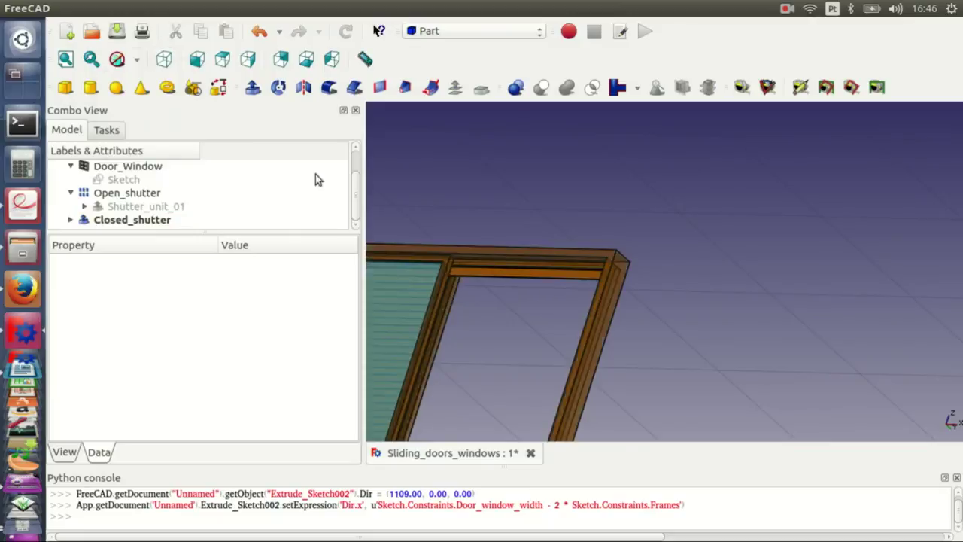
scroll(494, 288, up, 3)
scroll(519, 261, up, 3)
scroll(518, 261, down, 5)
Switch to the Arch workbench and turn Closed_shutter's extrusion into an array
click(181, 219)
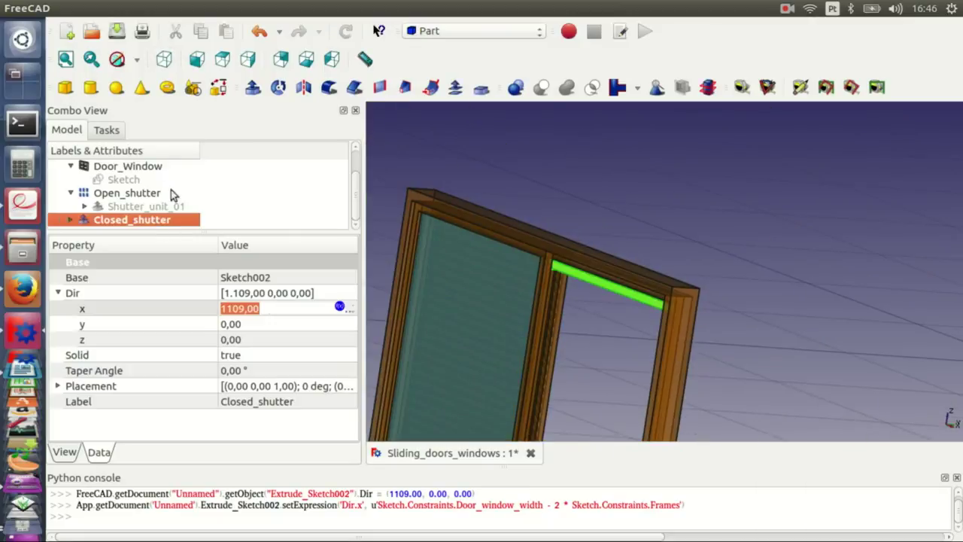
click(474, 31)
click(413, 47)
click(626, 61)
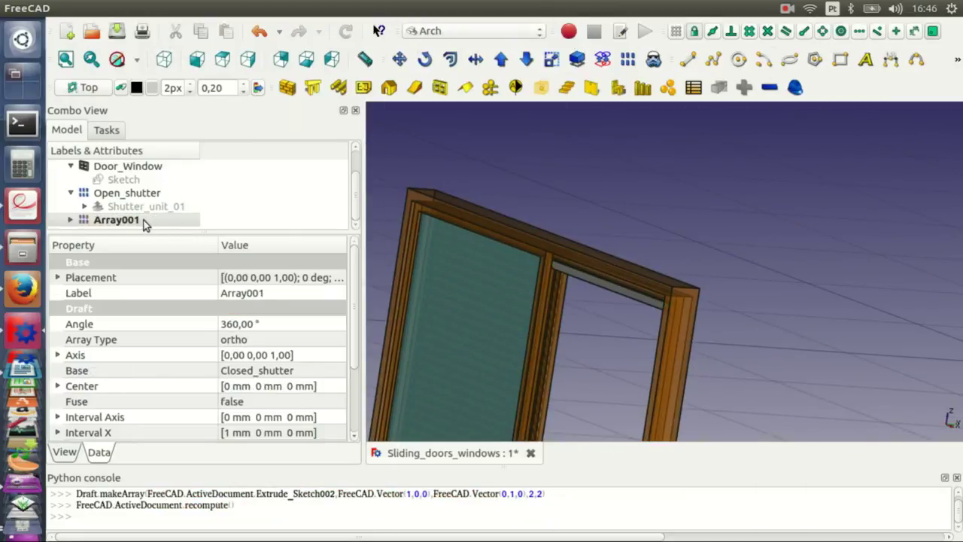
Relabel the inner extrusion Shutter_unit and the array Closed_shutter
double_click(109, 219)
click(147, 219)
click(305, 401)
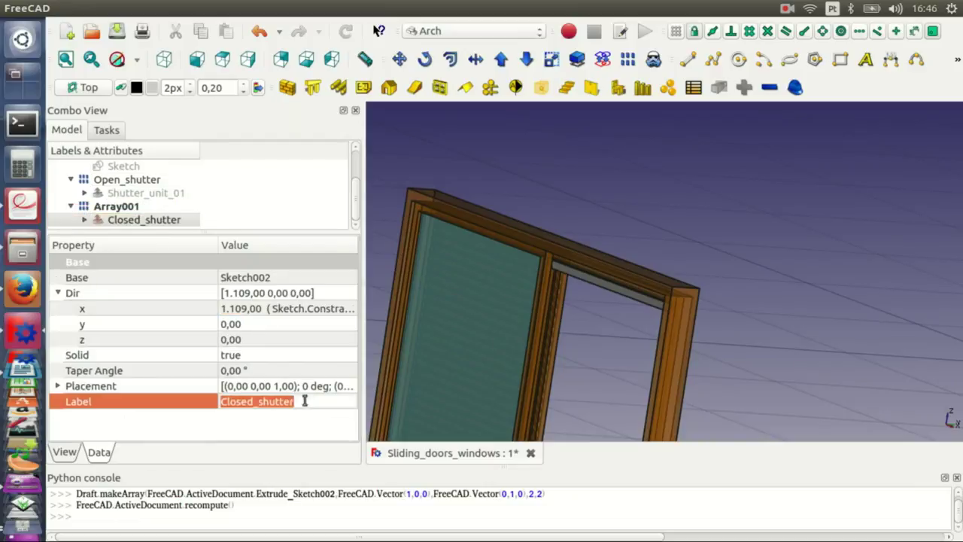
key(BackSpace)
key(BackSpace)
key(BackSpace)
text(Shutter)
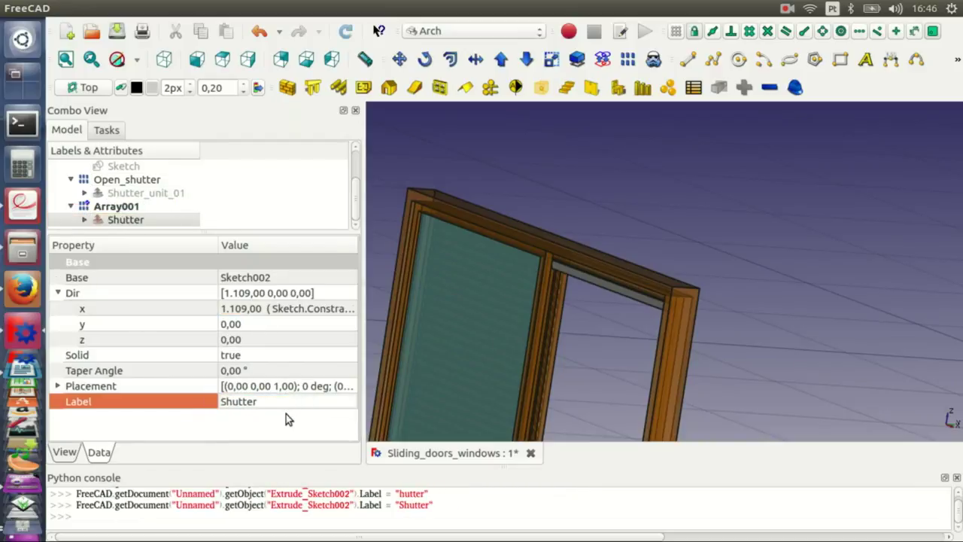
text(_unit_02)
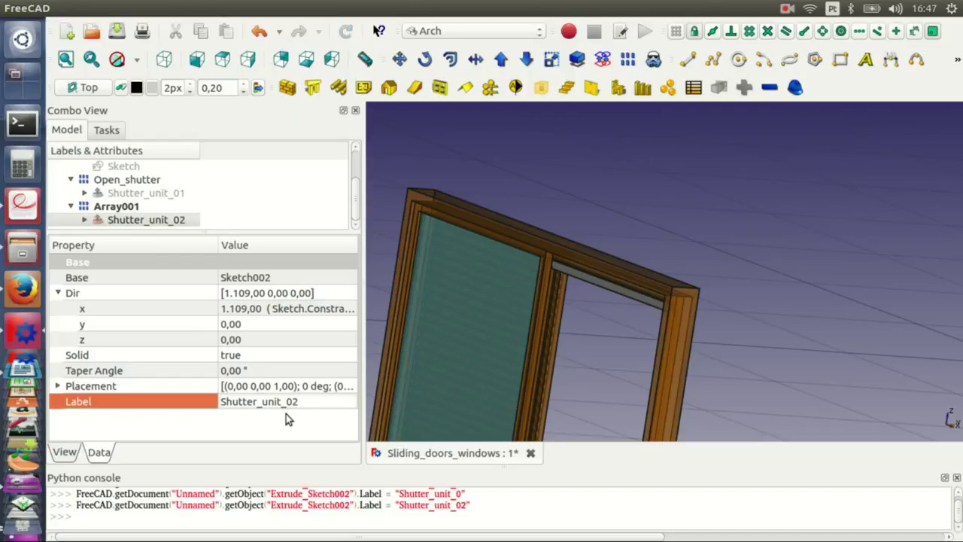
click(117, 206)
click(194, 294)
text(Closed_shutter)
key(Return)
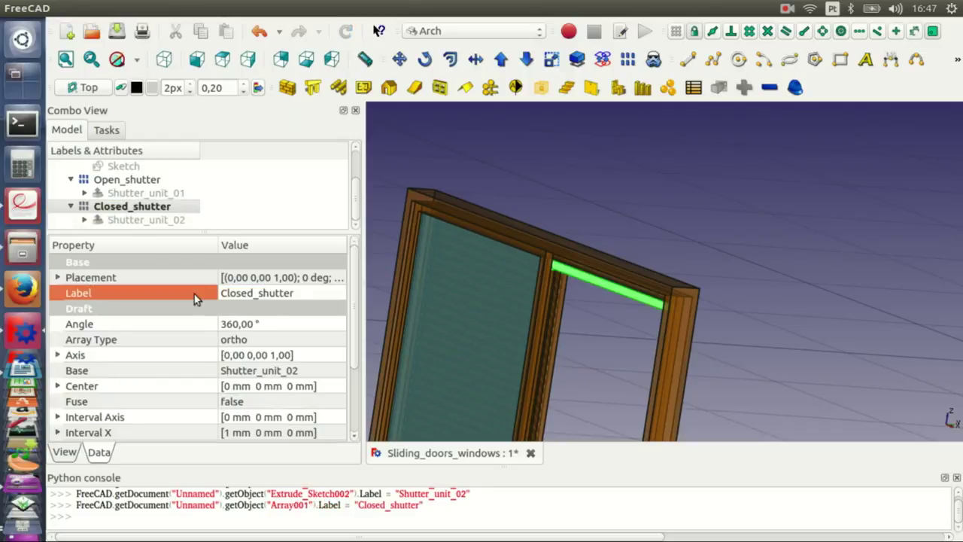
Check Closed_shutter's appearance settings, leaving its colour unchanged
click(128, 207)
right_click(128, 207)
click(172, 319)
click(198, 171)
key(Escape)
click(218, 381)
Zero the array's Interval X and Interval Y values
mouse_move(363, 324)
mouse_down()
mouse_move(392, 323)
mouse_move(394, 400)
mouse_up()
click(58, 339)
click(232, 355)
text(0)
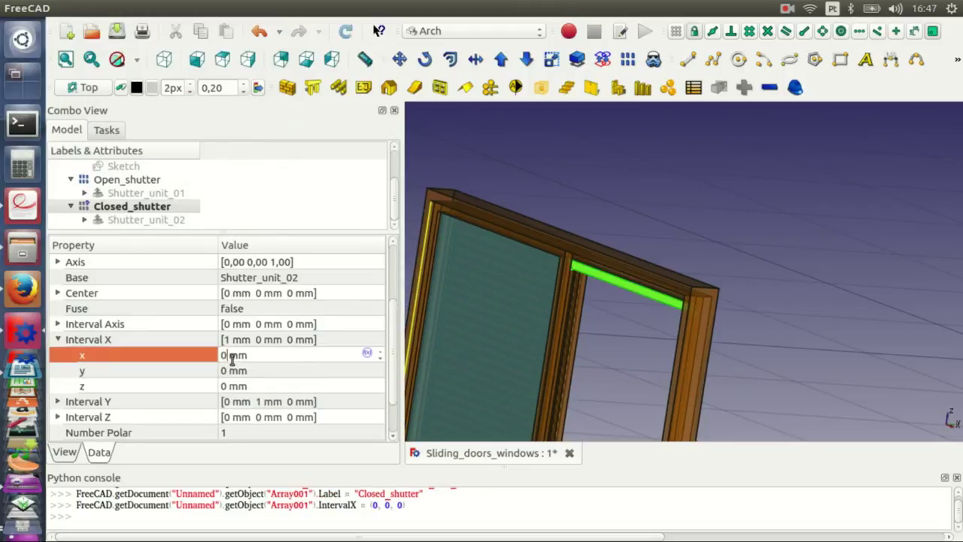
click(57, 339)
click(57, 354)
click(229, 385)
text(0)
Set the array's Interval Z to -45 mm and Number X and Number Y to 1
click(57, 370)
click(226, 417)
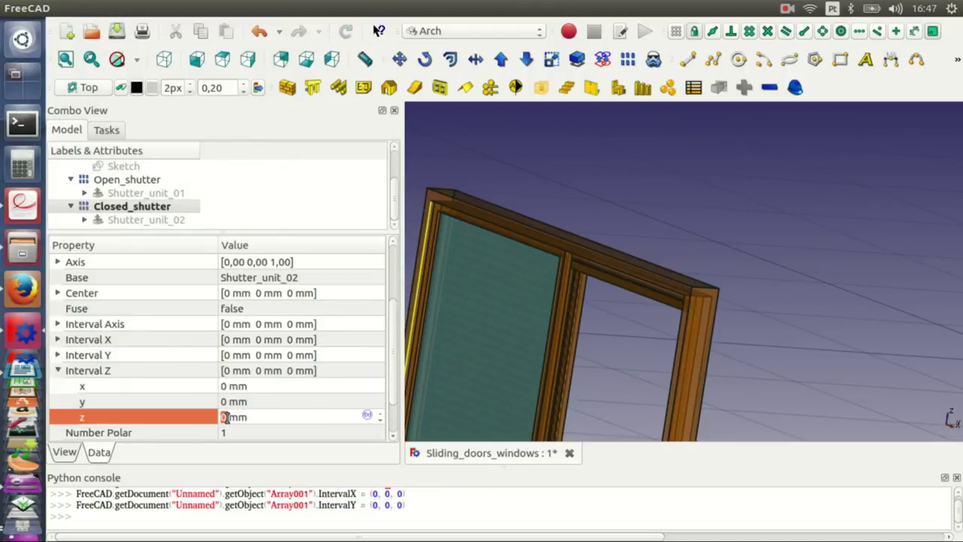
scroll(259, 417, down, 1)
click(223, 401)
click(224, 417)
Apply the height-based Number Z expression to both Open_shutter and Closed_shutter
click(230, 432)
click(132, 181)
click(367, 430)
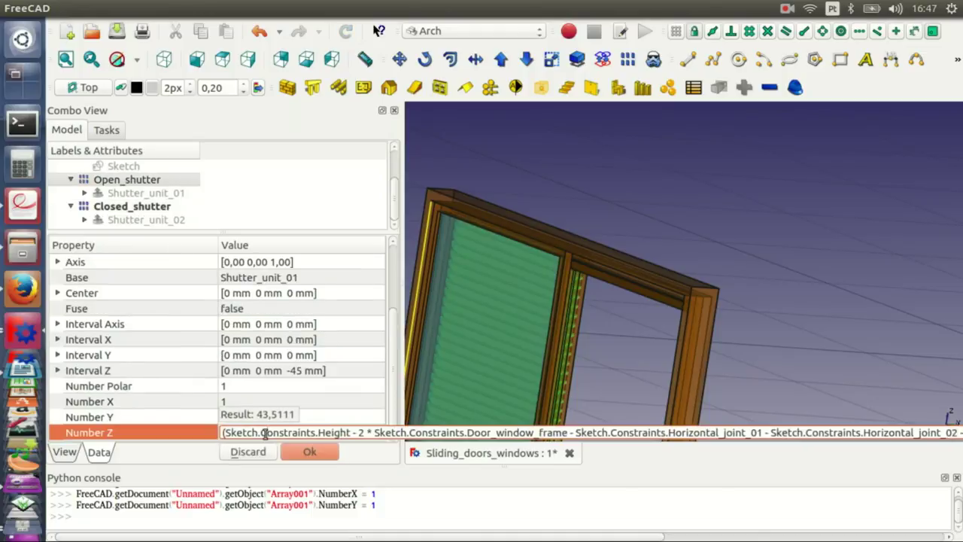
click(288, 451)
click(132, 206)
click(367, 432)
click(144, 452)
mouse_move(668, 172)
middle_down()
mouse_move(670, 301)
mouse_move(661, 299)
middle_up()
scroll(611, 334, up, 3)
Save the document
scroll(611, 333, down, 3)
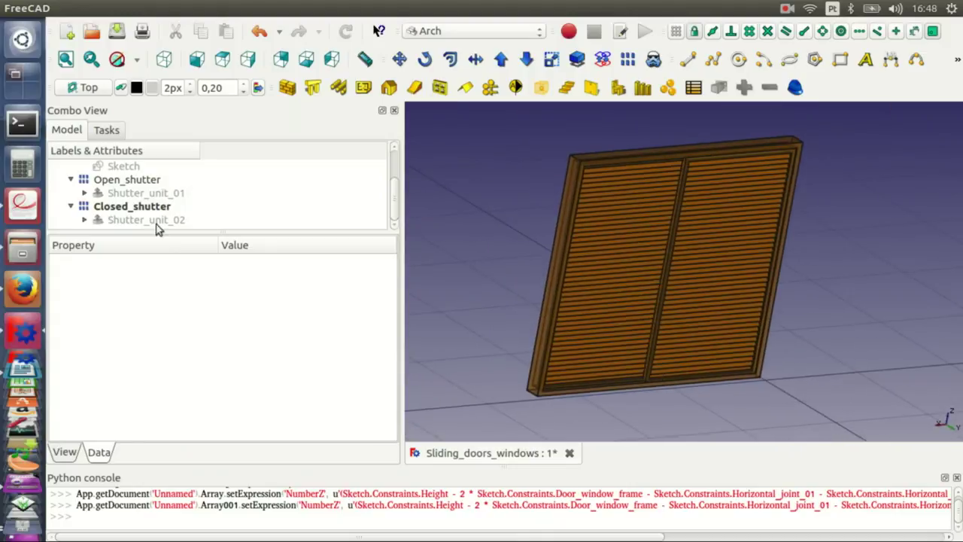
click(113, 208)
key(ctrl+s)
Open Shutter_unit_02's Sketch002 for editing in wireframe display
click(83, 220)
scroll(138, 232, up, 1)
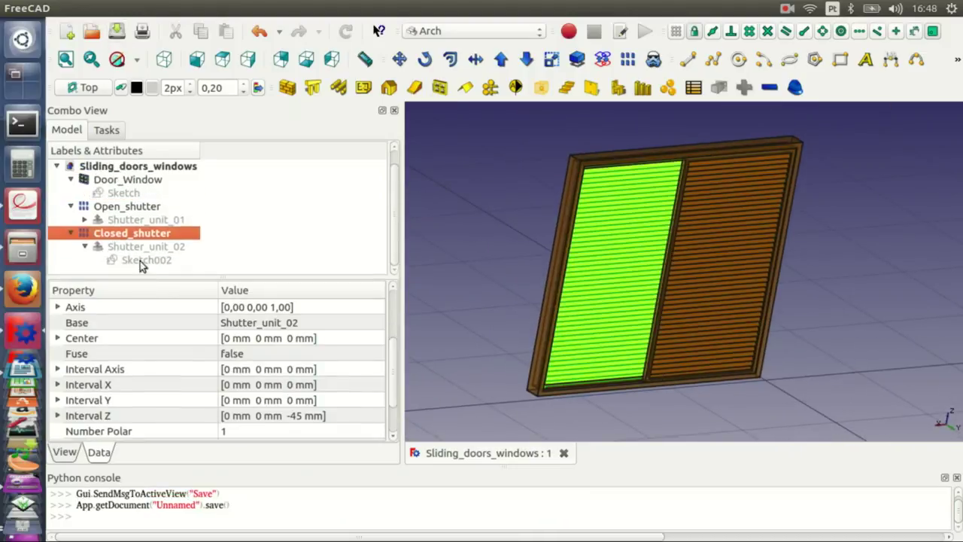
double_click(143, 259)
click(136, 59)
click(148, 128)
scroll(581, 233, up, 3)
scroll(613, 269, up, 3)
scroll(569, 298, up, 2)
Try slot angles of -70, -80, -78 and -78.5 deg, settling on -78.4 deg
double_click(705, 268)
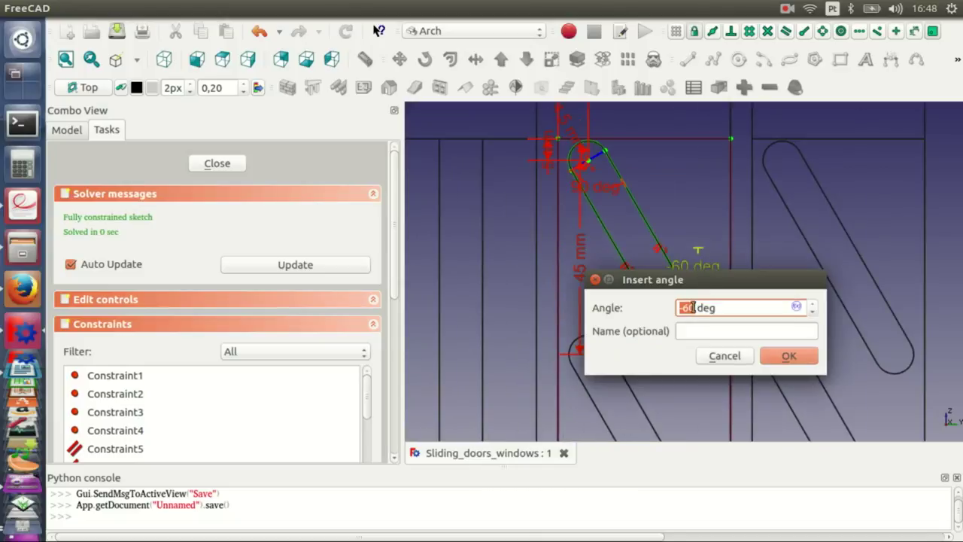
text(-70)
click(790, 356)
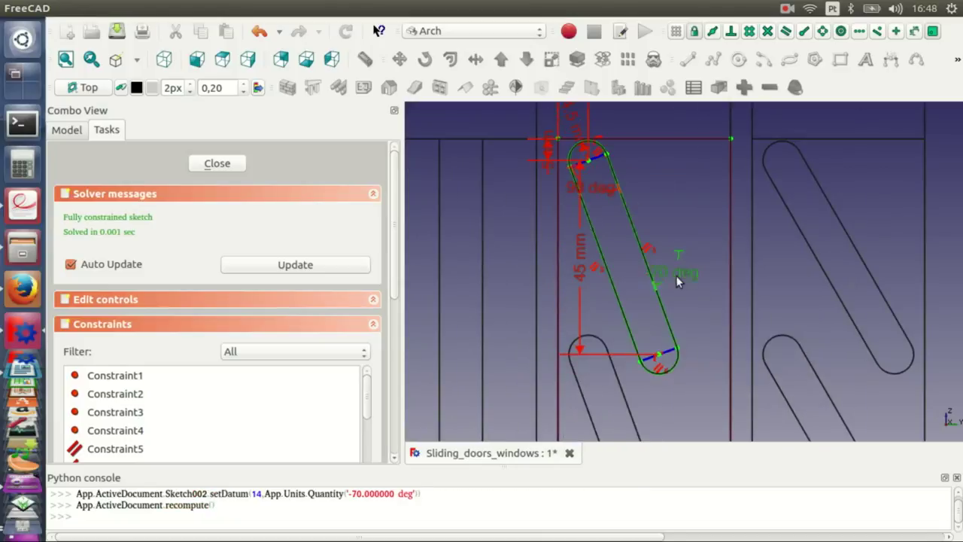
double_click(675, 277)
click(760, 362)
double_click(655, 283)
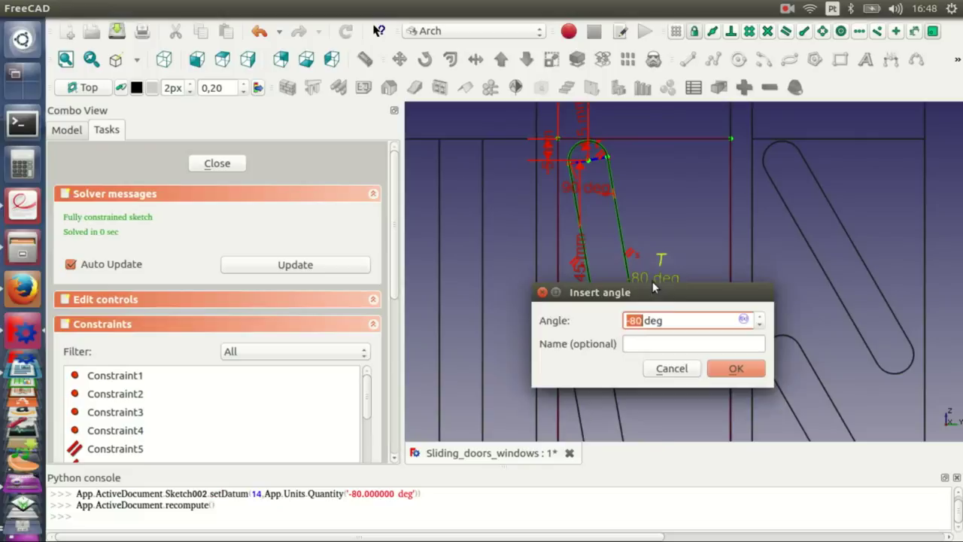
click(735, 368)
scroll(730, 364, up, 3)
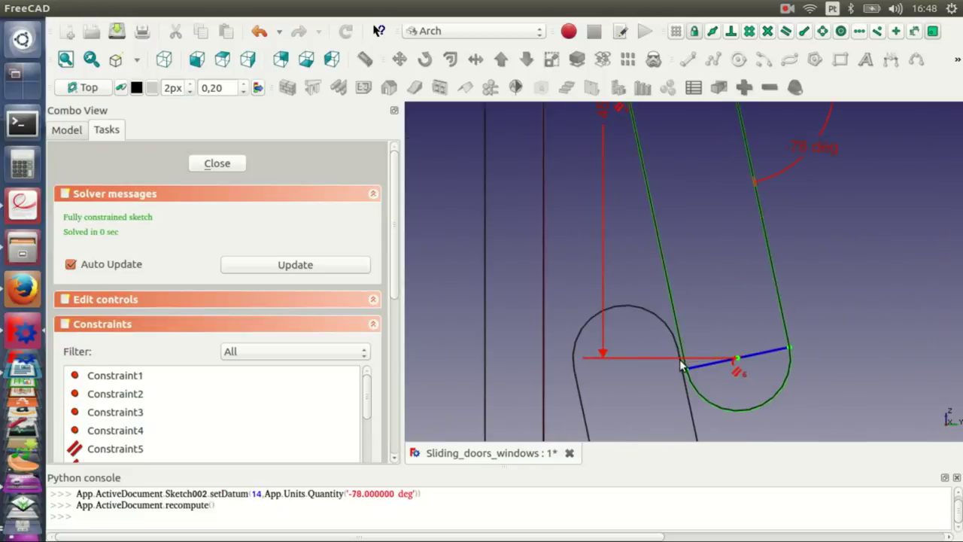
double_click(794, 186)
key(Return)
scroll(679, 366, up, 4)
scroll(677, 367, down, 4)
double_click(775, 198)
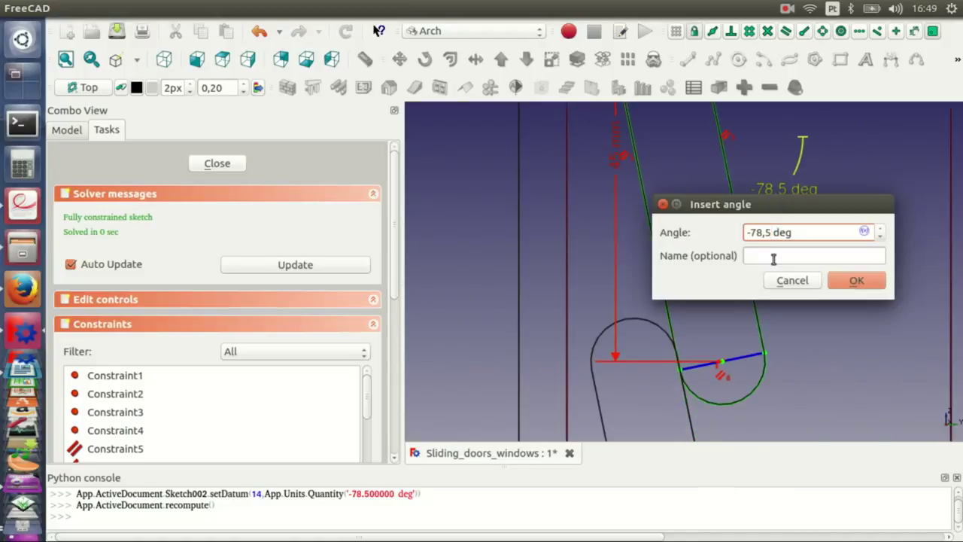
click(855, 281)
scroll(684, 213, down, 4)
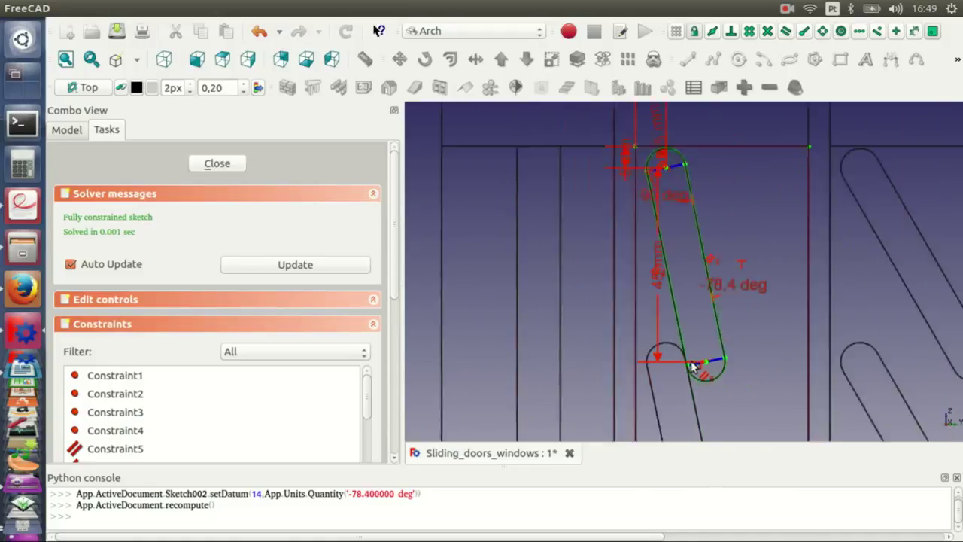
Set the slot's length dimensions to 15 mm and 20 mm
double_click(705, 146)
text(15)
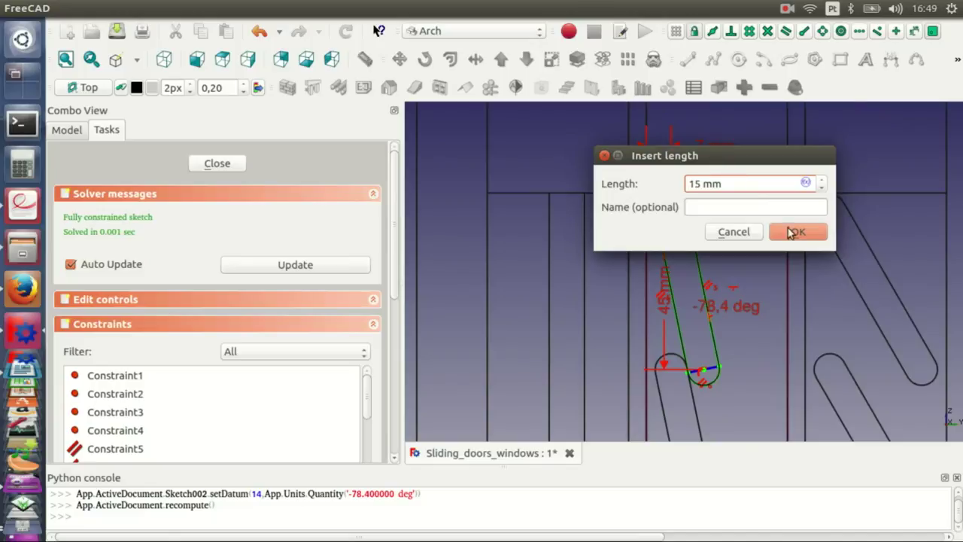
click(797, 231)
scroll(798, 231, down, 4)
scroll(798, 230, up, 4)
double_click(776, 199)
text(20)
key(Return)
scroll(769, 232, down, 4)
Close the sketch, return to shaded isometric display, and narrow the side panel
key(Escape)
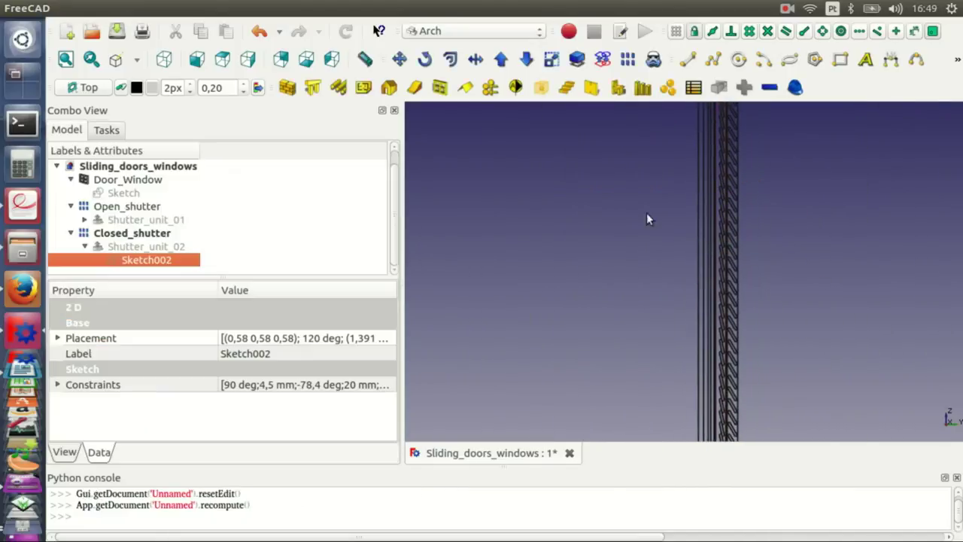
click(117, 59)
click(135, 80)
key(0)
scroll(727, 226, up, 5)
scroll(716, 344, up, 3)
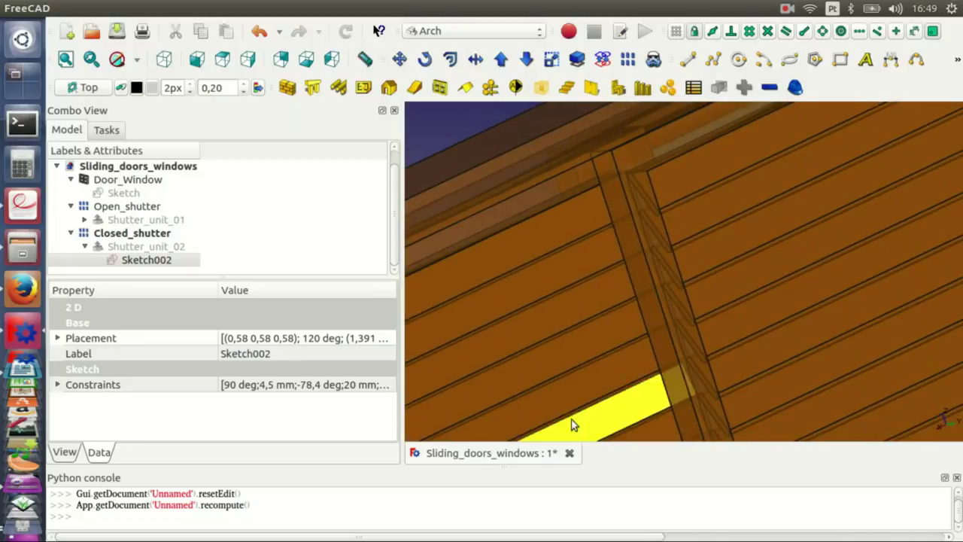
drag(401, 344, 161, 344)
scroll(516, 274, up, 2)
scroll(516, 274, down, 3)
scroll(516, 297, down, 4)
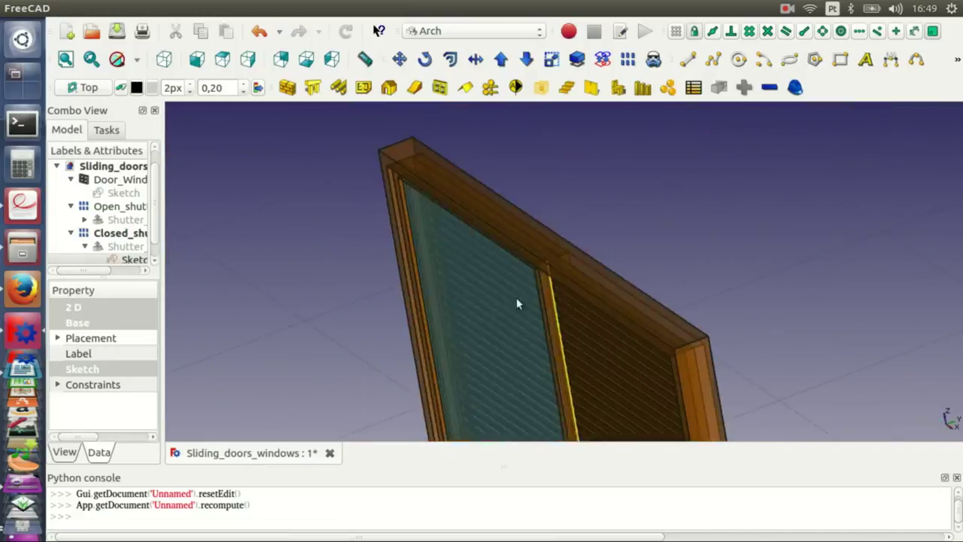
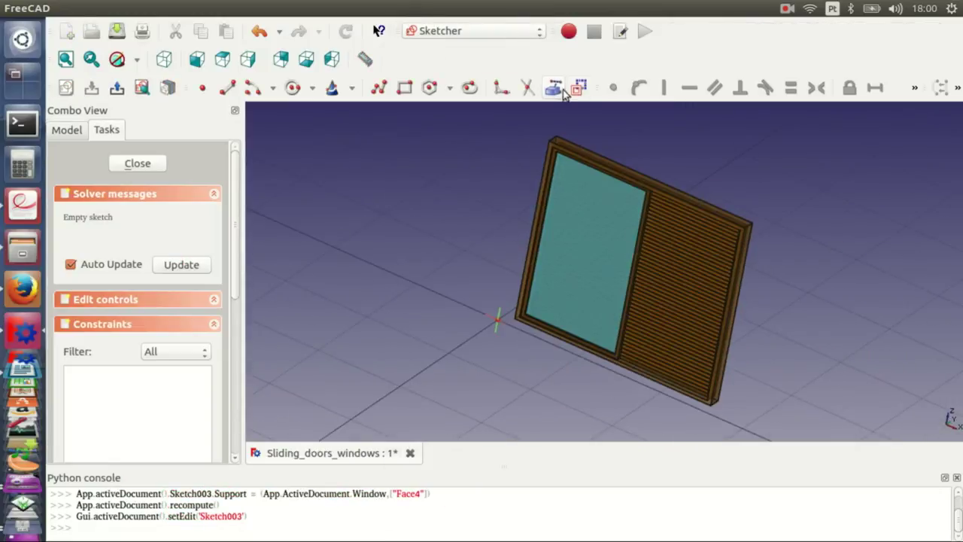
Link the window frame's left and right edges into the sketch as external geometry
click(554, 87)
scroll(537, 290, up, 3)
scroll(531, 331, up, 2)
click(549, 359)
scroll(548, 359, down, 3)
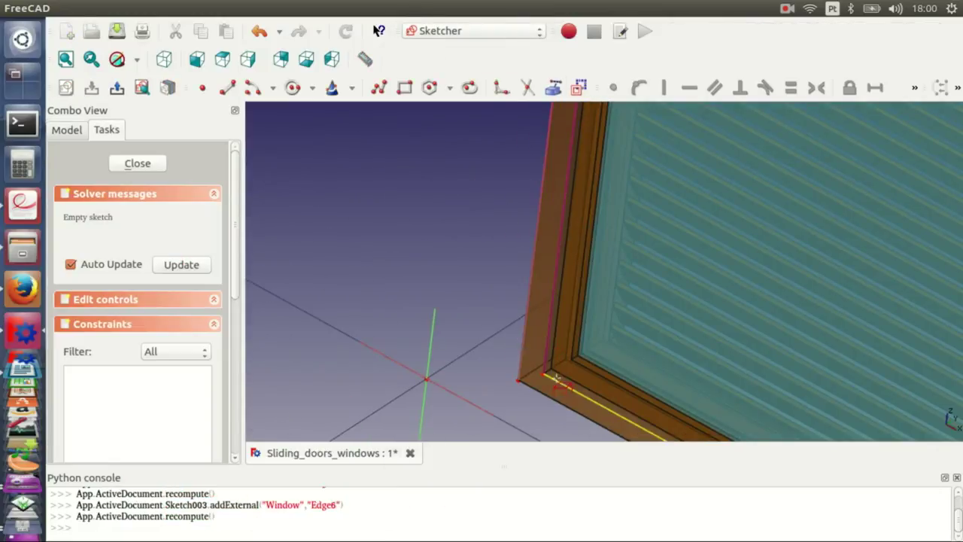
middle_drag(592, 279, 644, 312)
scroll(645, 312, up, 3)
click(723, 302)
scroll(687, 280, down, 3)
click(141, 87)
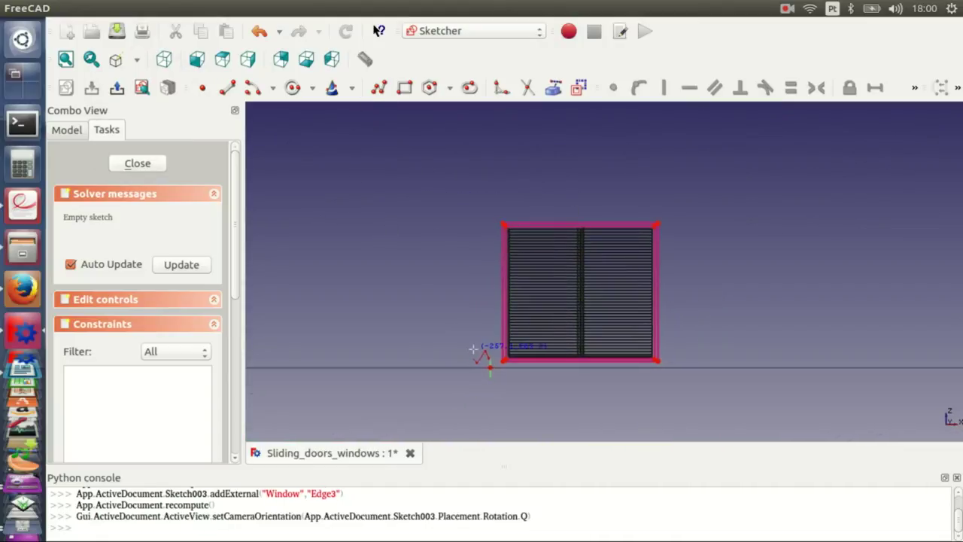
Draw an inverted-U polyline trim outline around the window frame
click(473, 350)
click(444, 350)
click(444, 184)
click(704, 184)
click(704, 361)
click(680, 362)
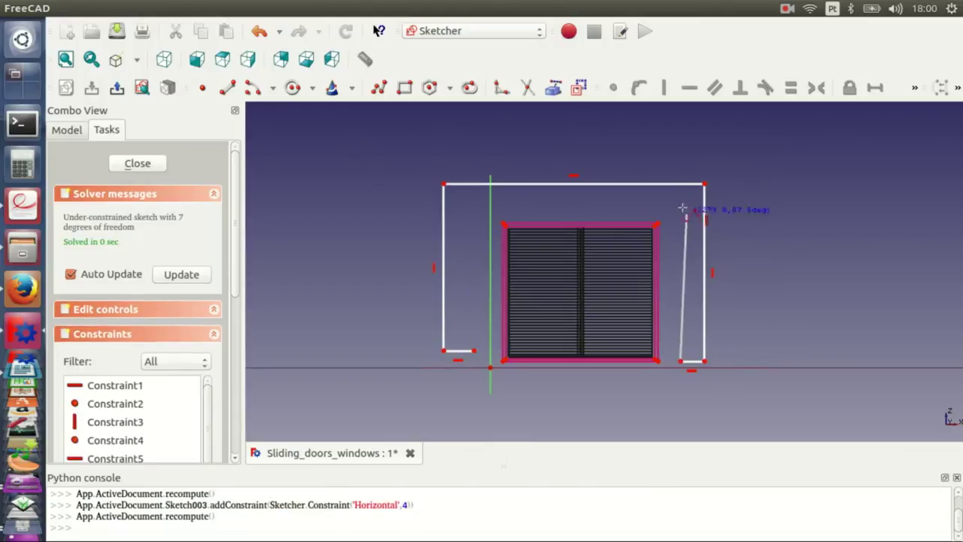
click(473, 350)
scroll(434, 321, up, 2)
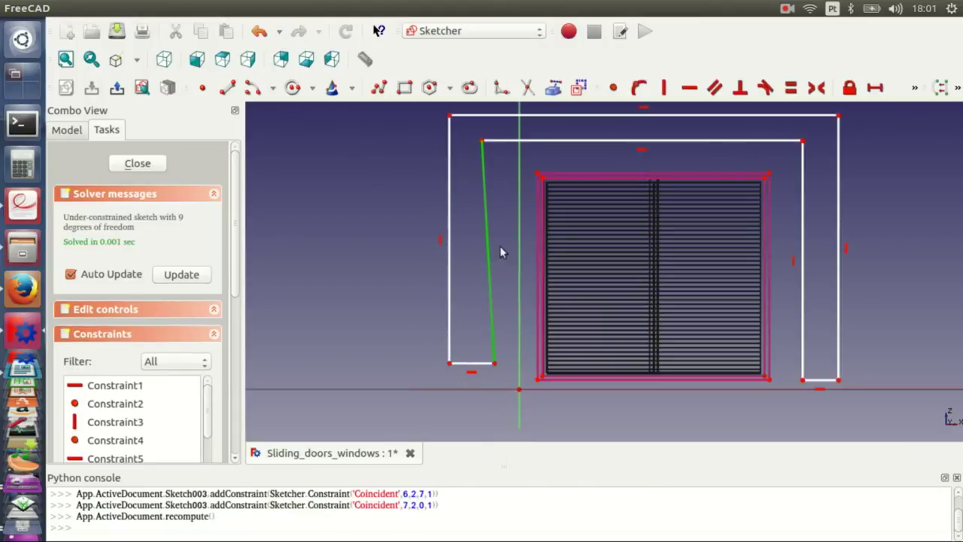
drag(820, 380, 814, 369)
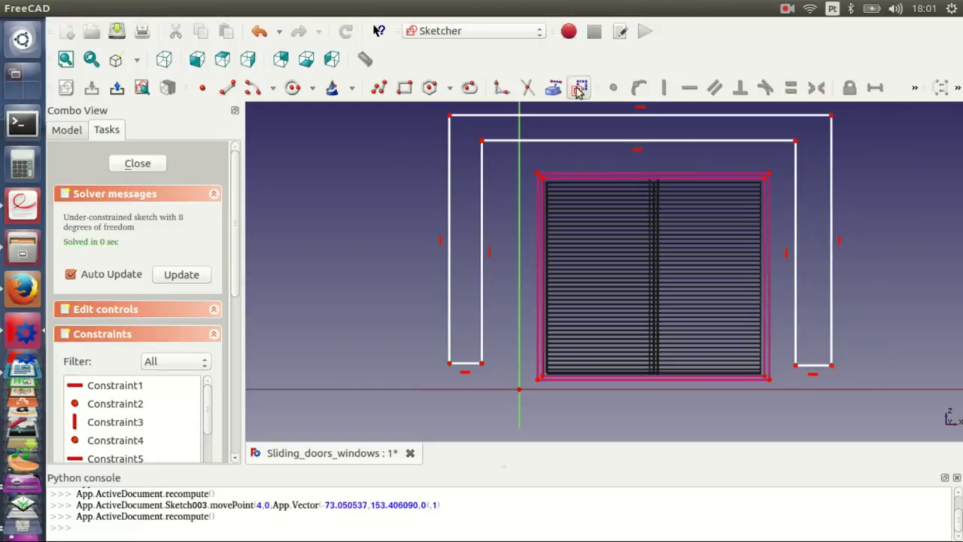
Add short connecting lines joining the outline's left and right verticals to the frame
click(450, 209)
click(795, 211)
click(831, 211)
scroll(458, 219, up, 5)
middle_drag(457, 231, 482, 320)
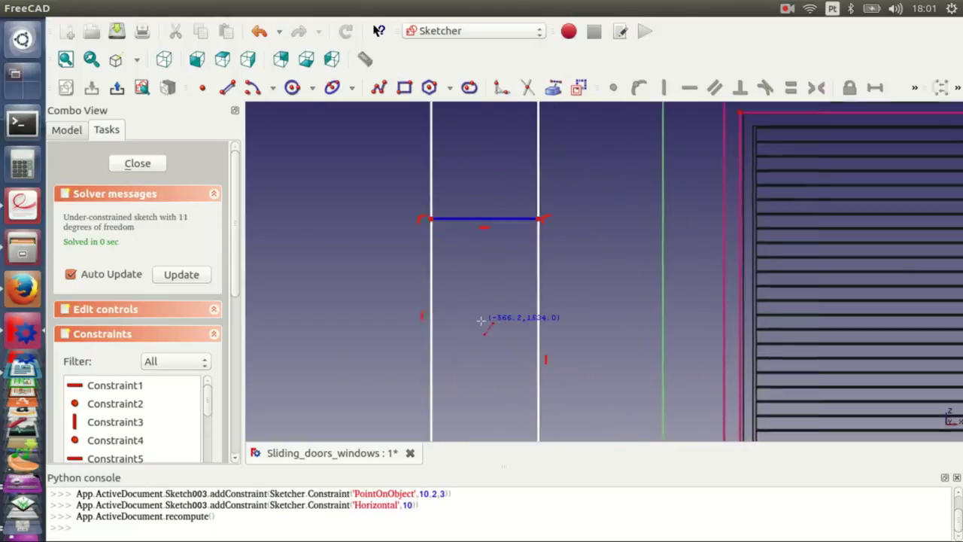
scroll(481, 320, up, 2)
Constrain the connecting lines to 180°, 90° and 0° angles
click(510, 176)
key(a)
click(576, 251)
scroll(536, 239, down, 2)
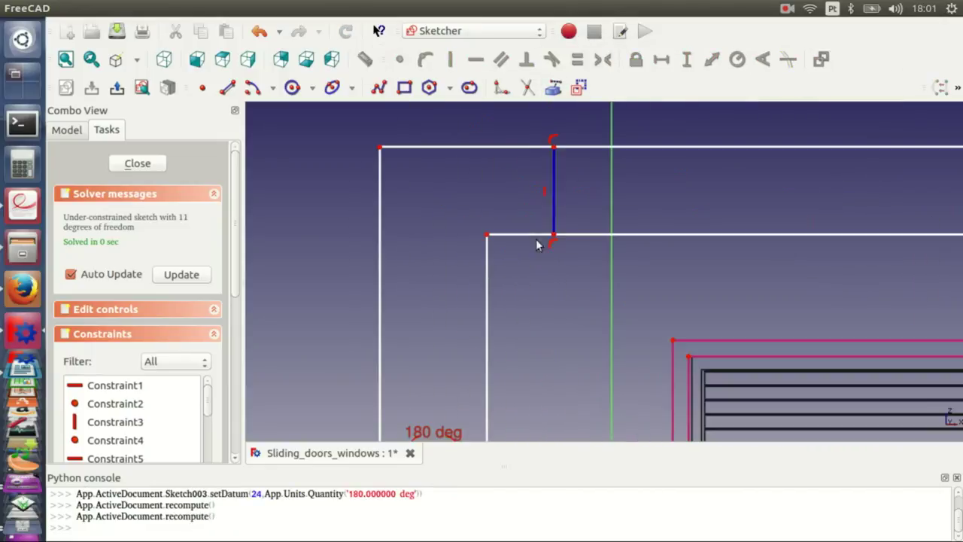
click(738, 59)
text(90)
key(Return)
scroll(611, 276, down, 4)
scroll(611, 277, up, 3)
scroll(559, 241, up, 3)
drag(643, 230, 646, 231)
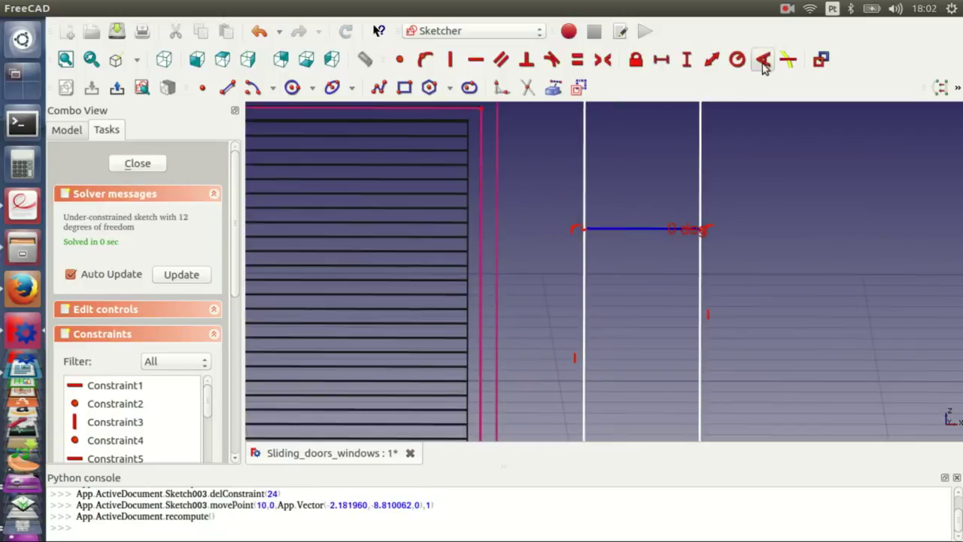
click(613, 279)
scroll(438, 319, down, 3)
scroll(514, 227, up, 3)
scroll(537, 284, down, 3)
scroll(488, 241, up, 3)
scroll(396, 401, down, 1)
Make the connector lines equal and add a 100 mm horizontal distance named Trim
click(577, 60)
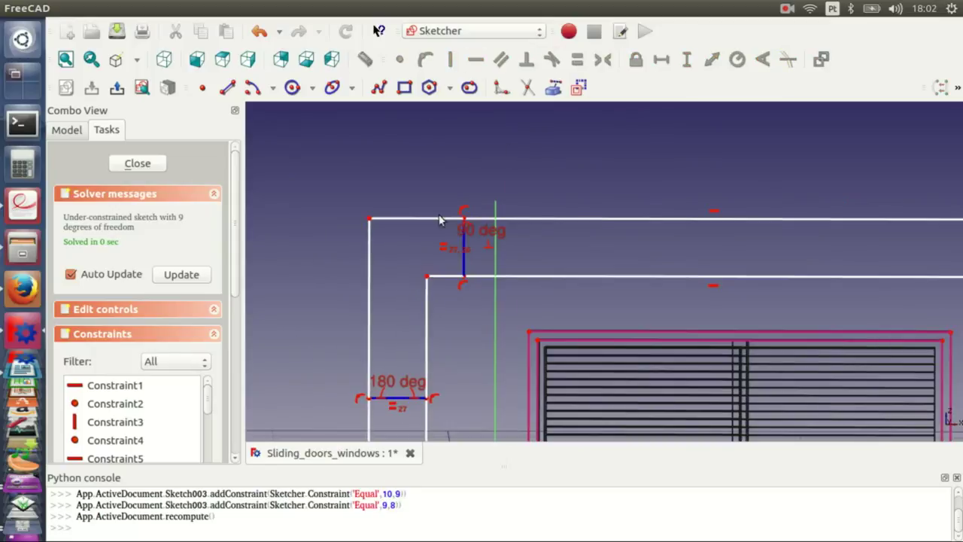
click(661, 59)
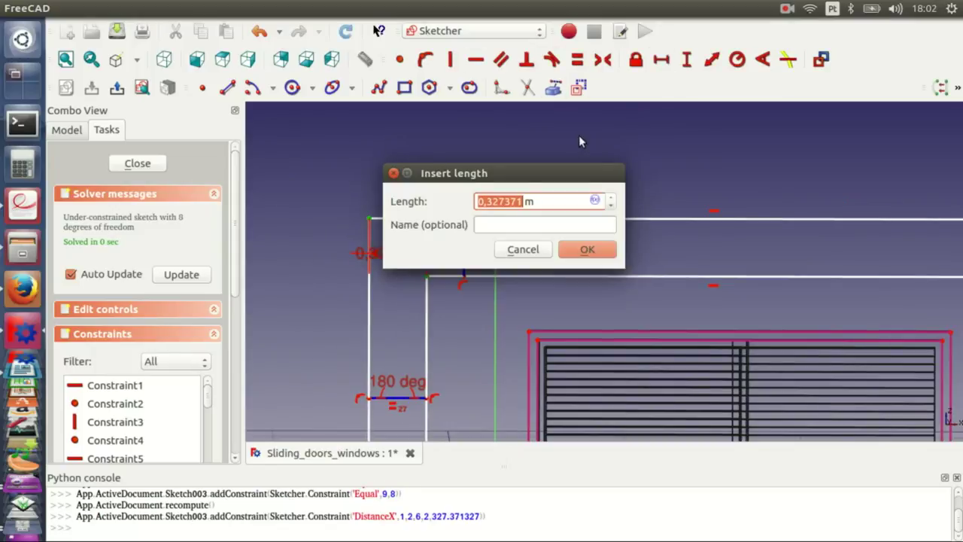
text(5)
key(BackSpace)
text(10 m)
click(505, 220)
text(Trim)
key(Return)
double_click(410, 209)
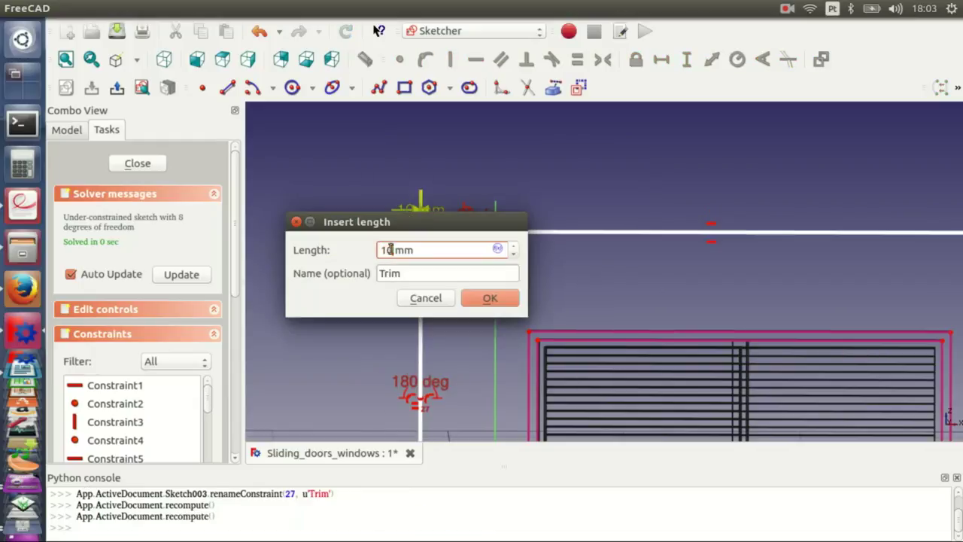
text(0)
key(Return)
Align two trim edges with the frame using 0 mm distance constraints
scroll(441, 278, up, 3)
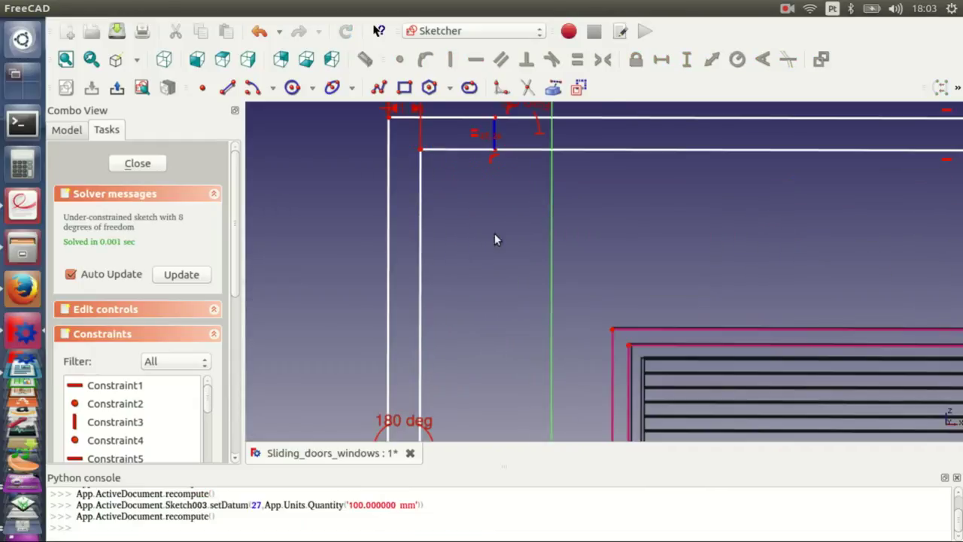
key(q)
key(p)
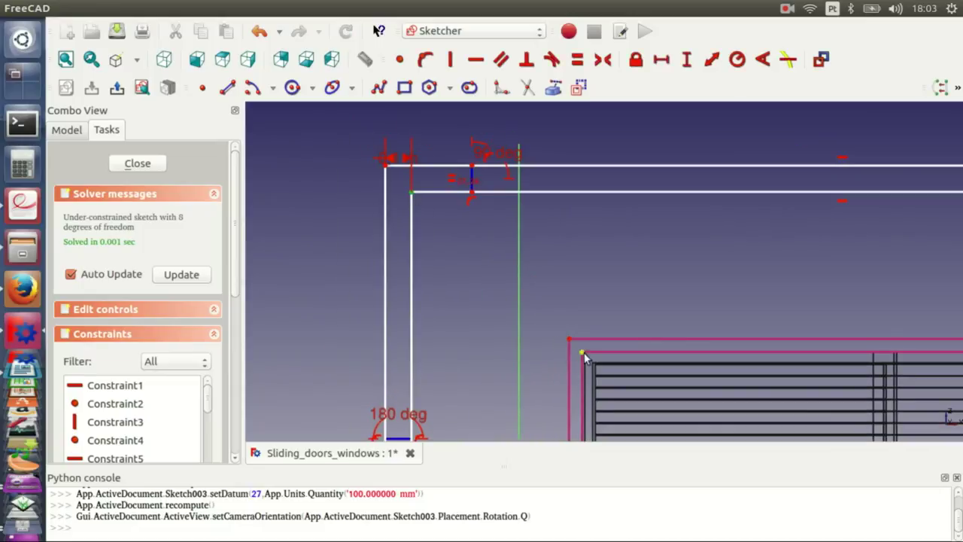
key(shift+h)
text(0,650648)
key(Return)
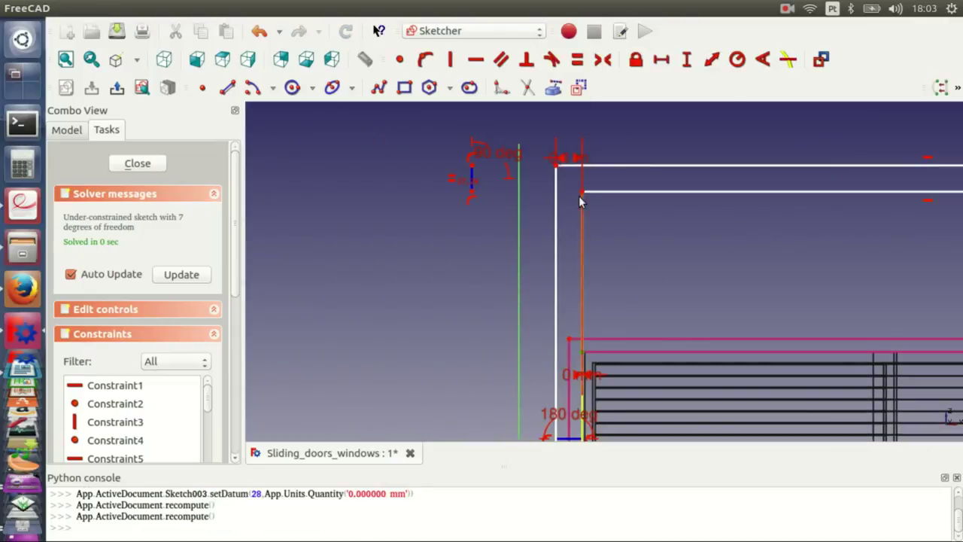
key(shift+v)
text(0,611184)
key(Return)
Tie the lower trim corner to the frame corner with 0 mm vertical and horizontal offsets
scroll(747, 243, up, 3)
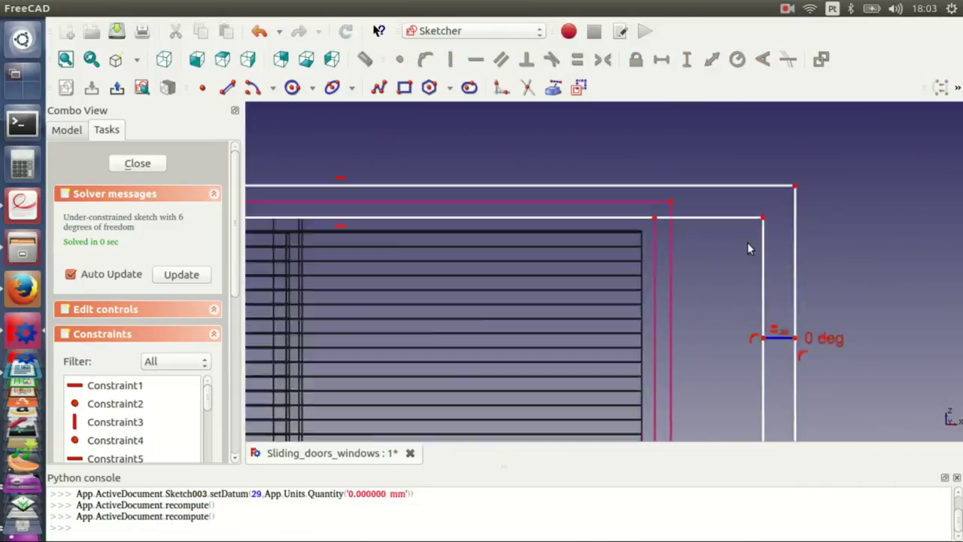
scroll(664, 280, down, 2)
scroll(699, 280, up, 1)
click(608, 346)
click(717, 311)
key(shift+v)
text(0)
key(Return)
click(662, 59)
text(0)
key(Return)
Pin the right trim corner to the frame with a 0 mm vertical distance and close the sketch
scroll(602, 273, up, 3)
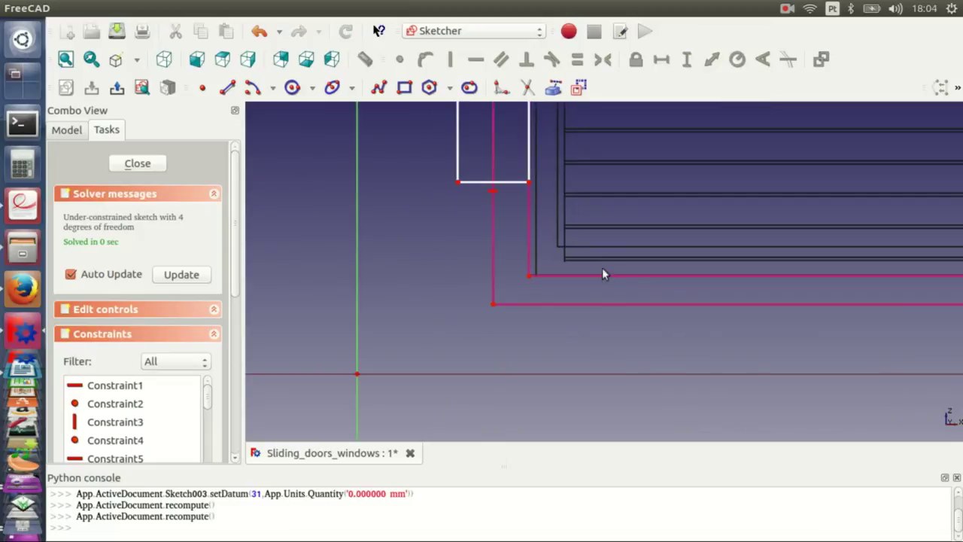
click(531, 188)
click(687, 59)
text(0)
key(Return)
scroll(581, 280, down, 3)
scroll(580, 280, down, 3)
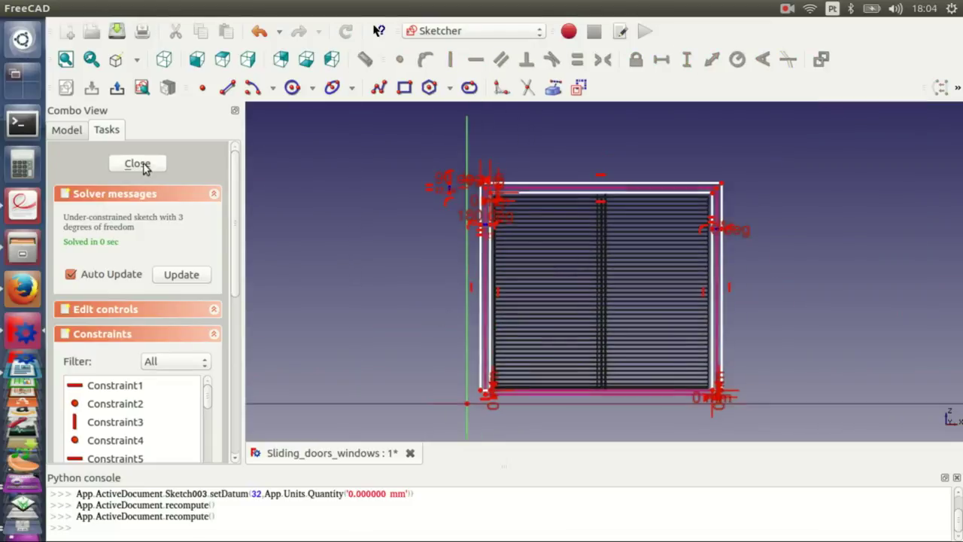
click(137, 164)
In the Part workbench, extrude Sketch003 10 mm as a solid
click(163, 59)
click(119, 232)
click(478, 30)
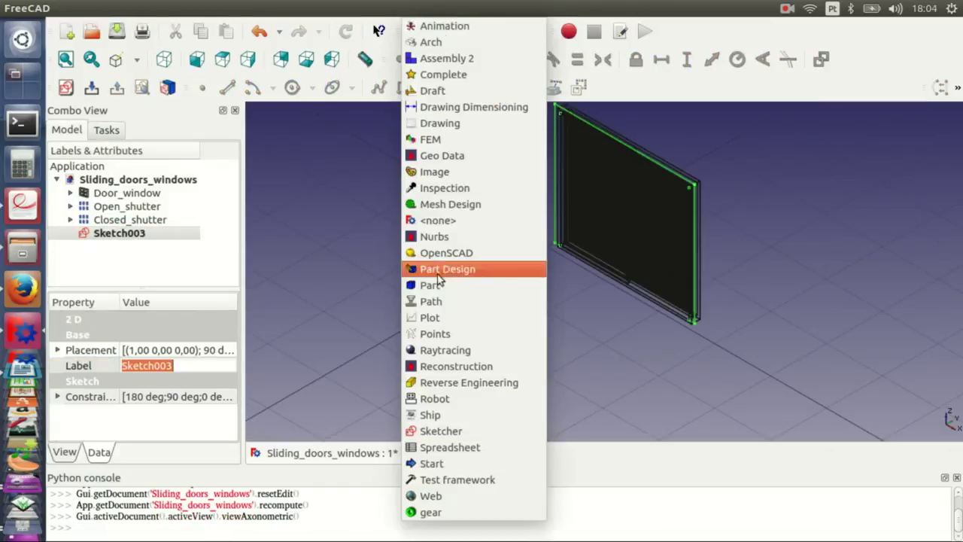
click(435, 284)
click(253, 87)
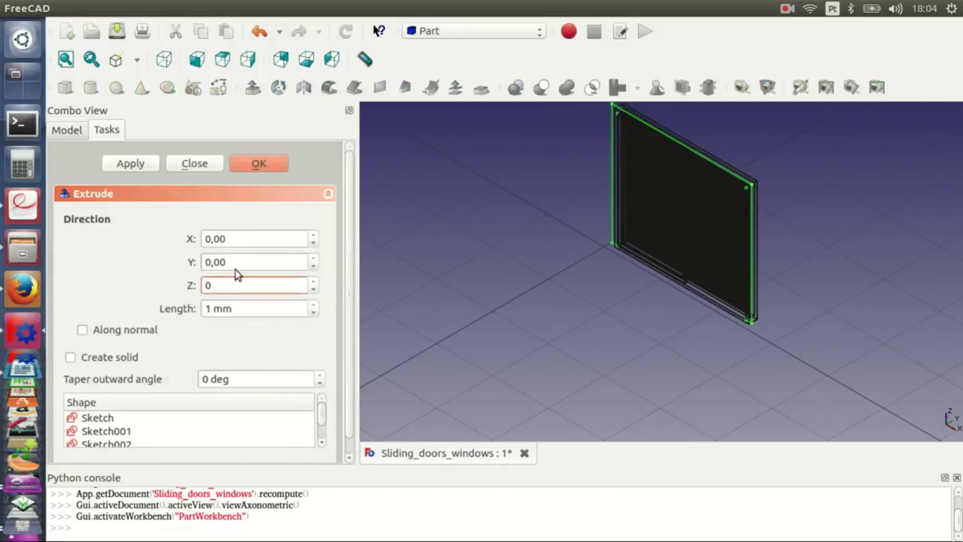
text(mm)
click(70, 356)
click(258, 163)
Rename the extrusion to Trim and set its line colour to black
click(113, 414)
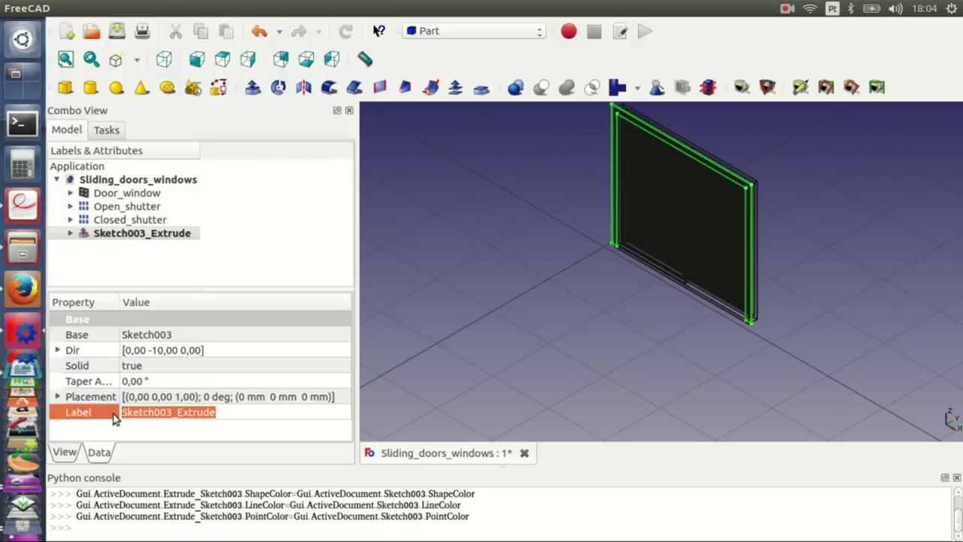
text(Trim)
right_click(117, 234)
click(172, 346)
click(187, 200)
key(Escape)
click(198, 195)
click(70, 113)
click(379, 325)
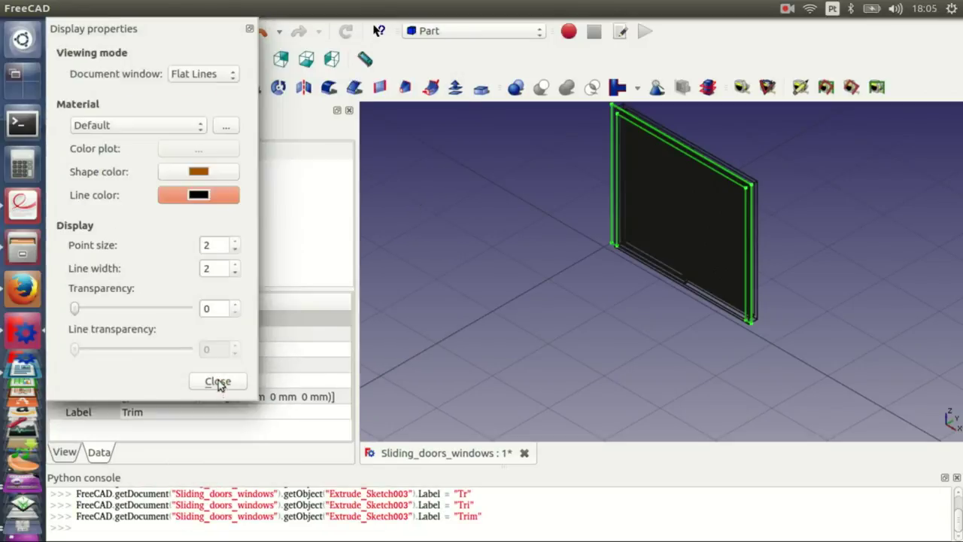
click(217, 381)
Set the Trim's point colour to black and narrow the side panel
drag(349, 350, 349, 392)
click(239, 385)
click(332, 161)
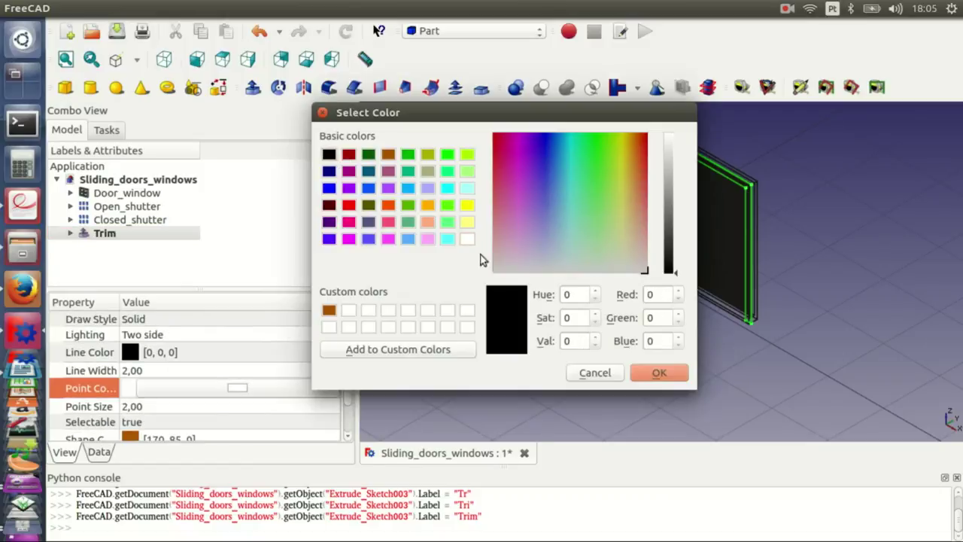
click(656, 369)
click(456, 318)
middle_drag(456, 318, 536, 307)
drag(357, 323, 263, 327)
Switch the draw style to As is so objects show their own colours
click(136, 59)
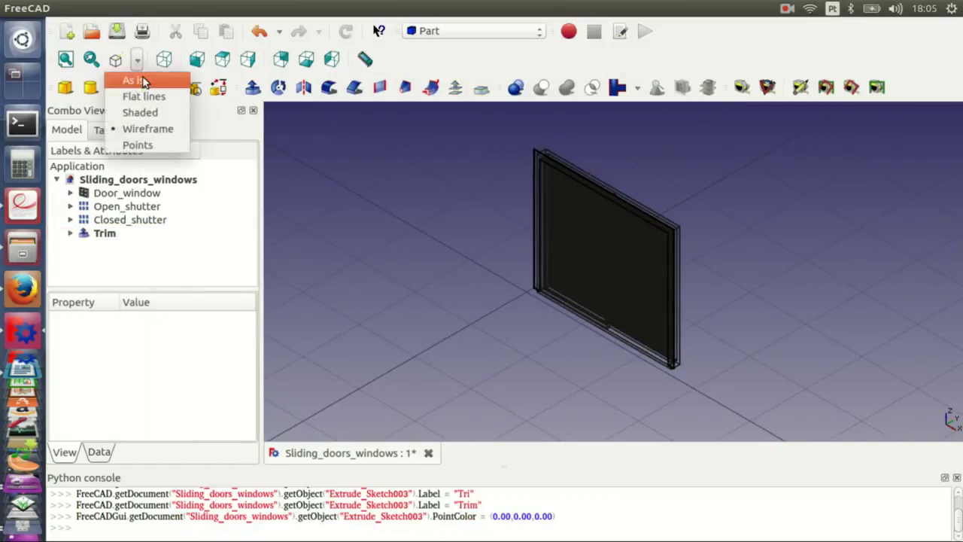
click(133, 78)
middle_drag(517, 344, 721, 354)
Set the Door_window sketch's Width property to 2,6 m
click(70, 192)
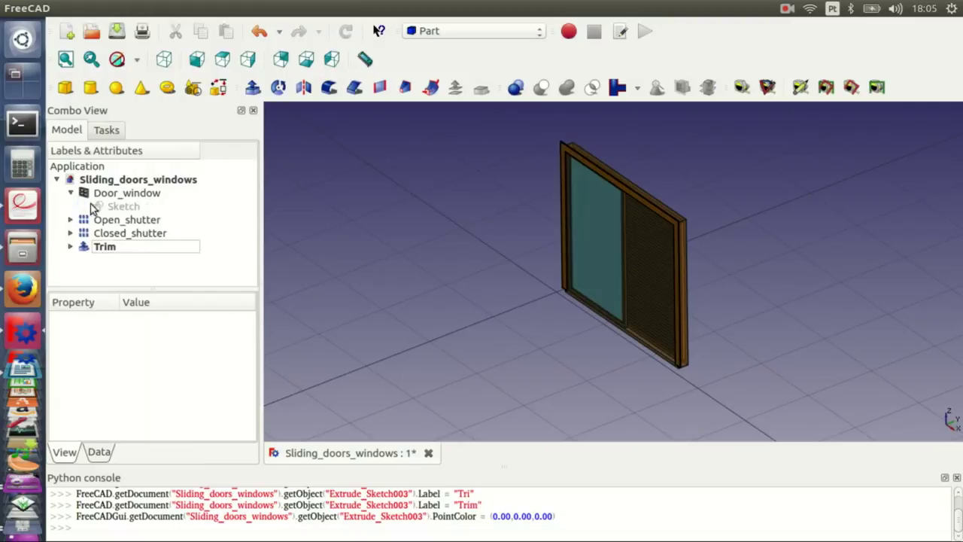
click(113, 206)
click(99, 452)
click(59, 367)
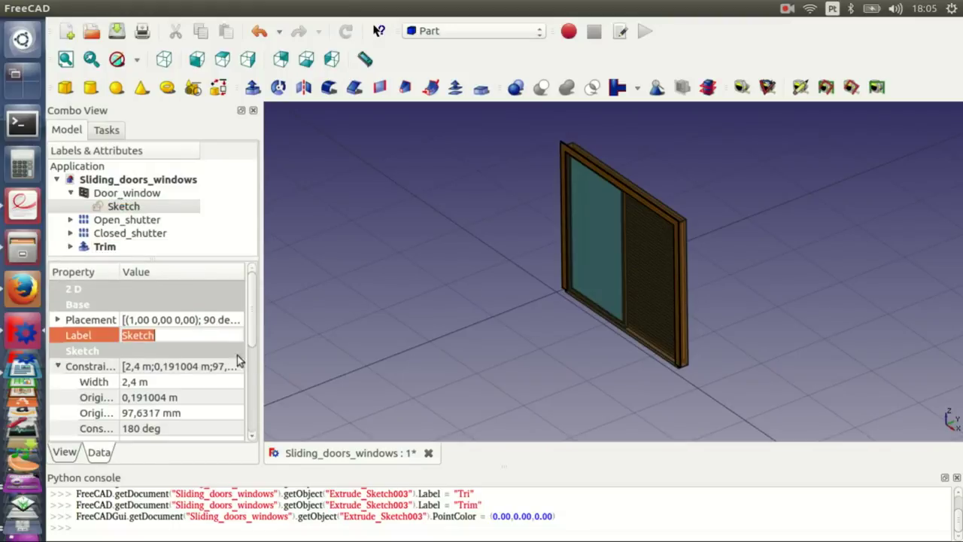
click(136, 382)
text(2,6)
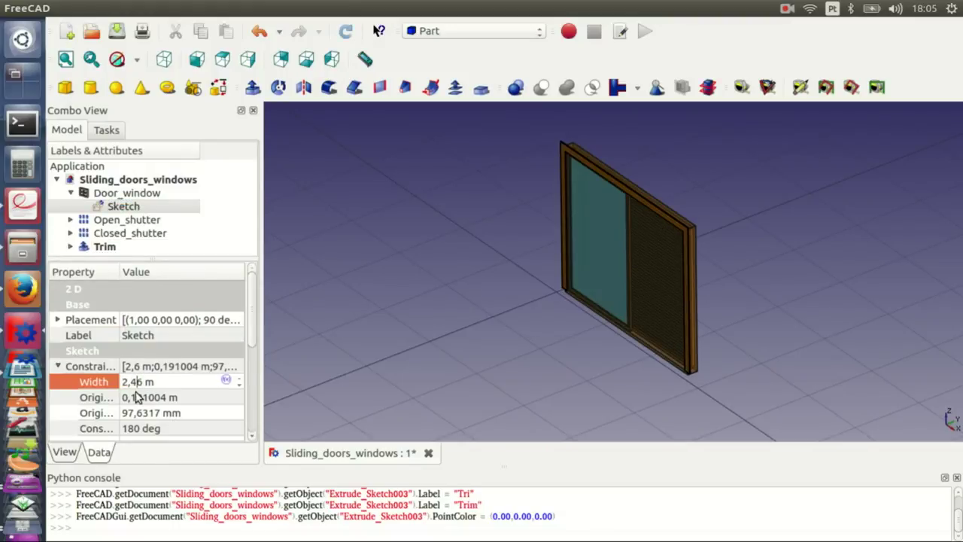
scroll(248, 376, down, 3)
scroll(248, 377, down, 2)
click(132, 412)
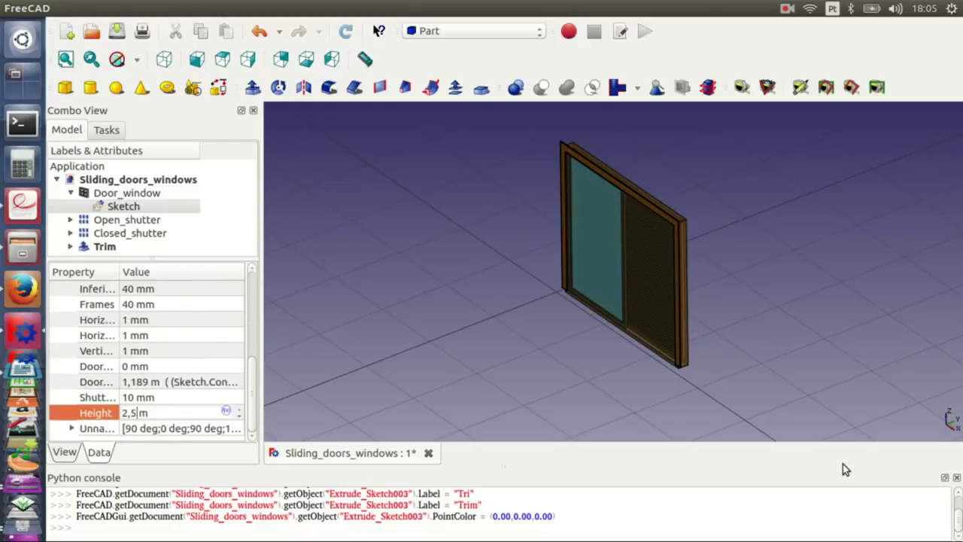
click(454, 307)
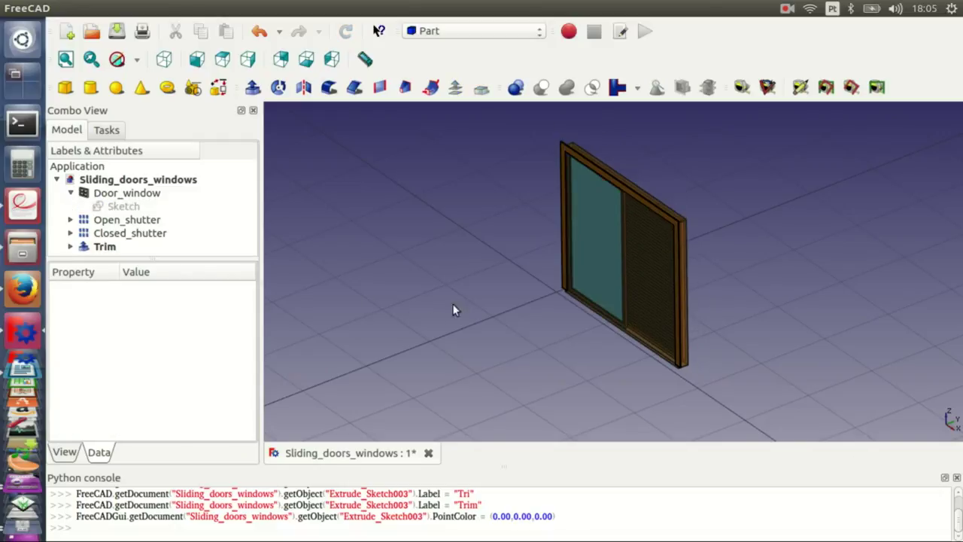
Select the Trim solid in the 3D view
click(96, 248)
scroll(541, 215, up, 5)
scroll(541, 215, up, 2)
click(472, 347)
click(527, 297)
scroll(544, 198, down, 2)
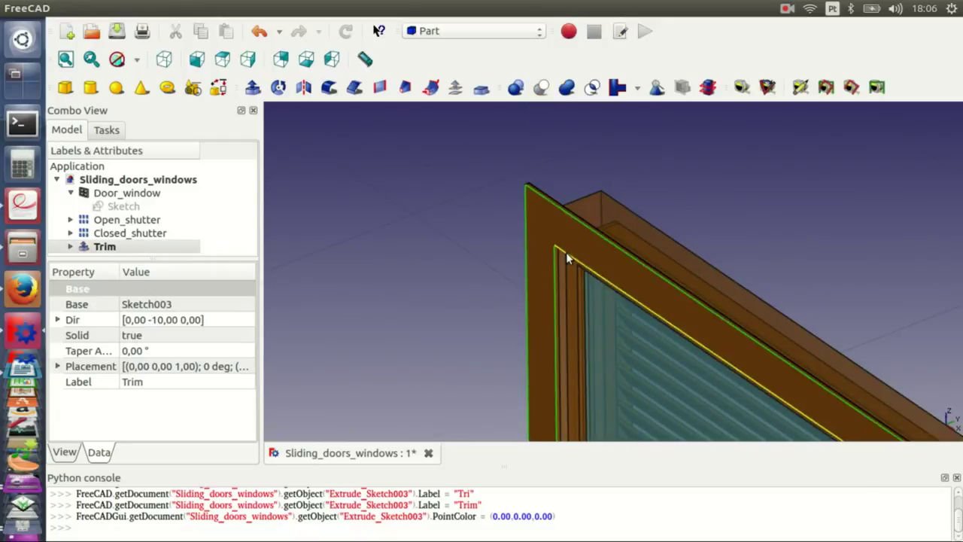
scroll(566, 252, down, 2)
scroll(688, 324, down, 1)
In Part Design, round the Trim's edges with a 4 mm fillet
click(429, 31)
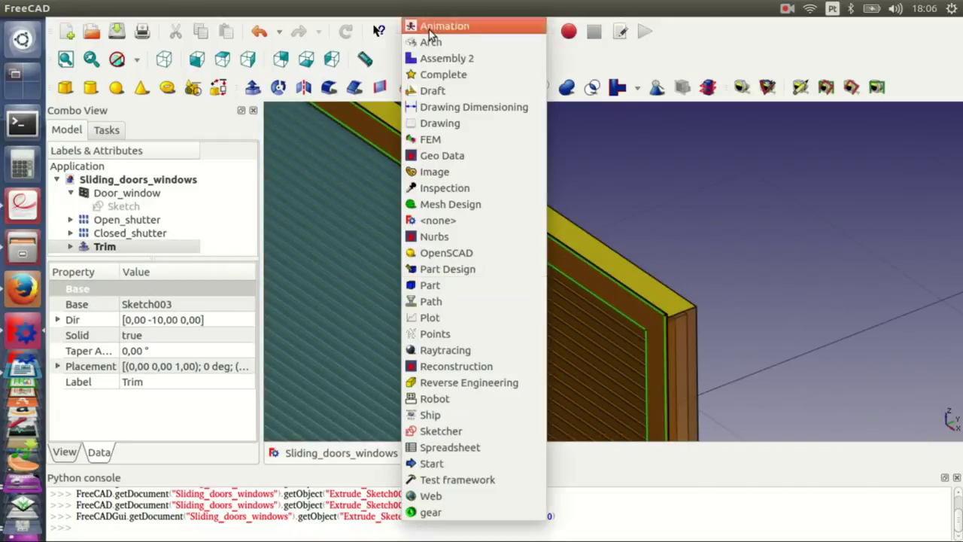
click(454, 262)
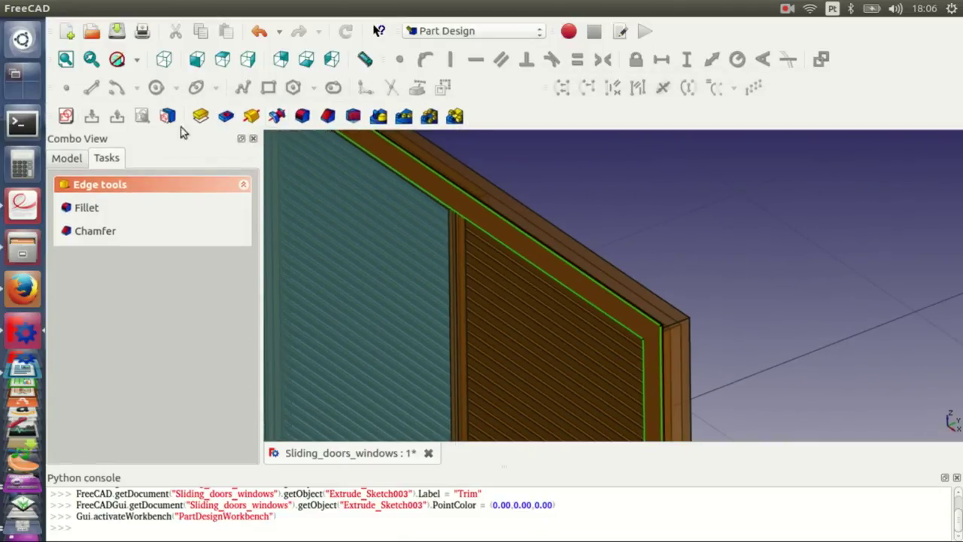
click(302, 116)
scroll(359, 279, down, 4)
scroll(236, 258, up, 2)
scroll(235, 257, up, 1)
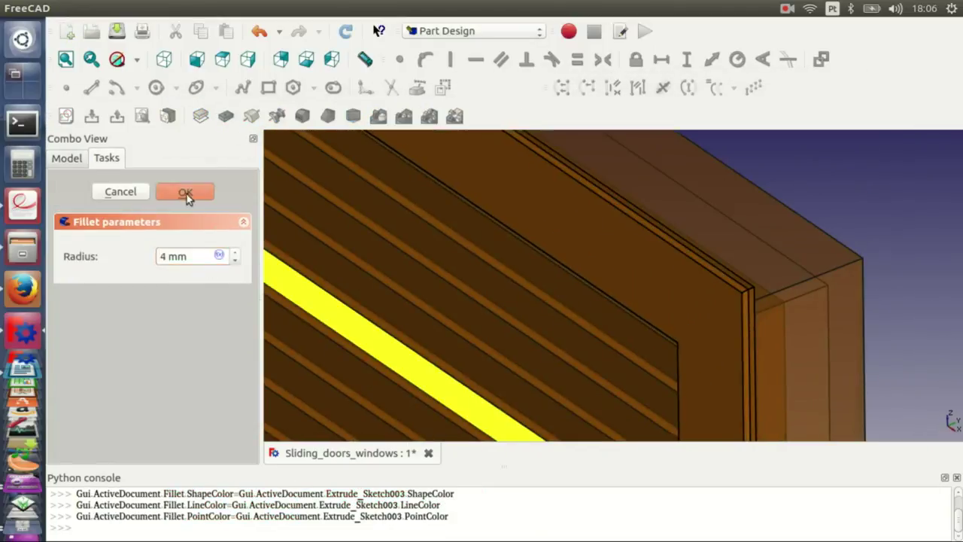
click(184, 192)
Rename the fillet to Internal_trim
click(107, 261)
click(152, 358)
text(Internal_trim)
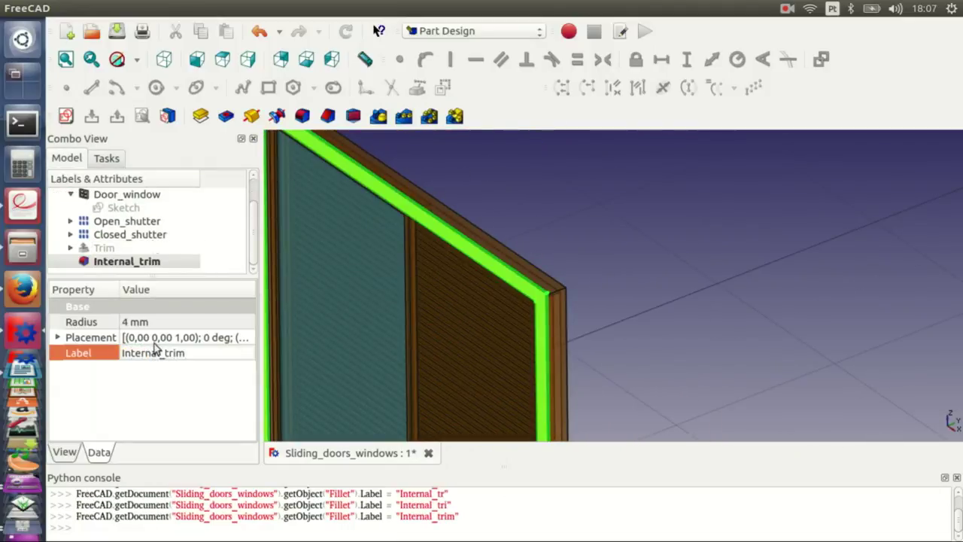
click(451, 31)
Mirror Internal_trim across the XZ plane and rename the copy External_trim
click(431, 286)
click(303, 87)
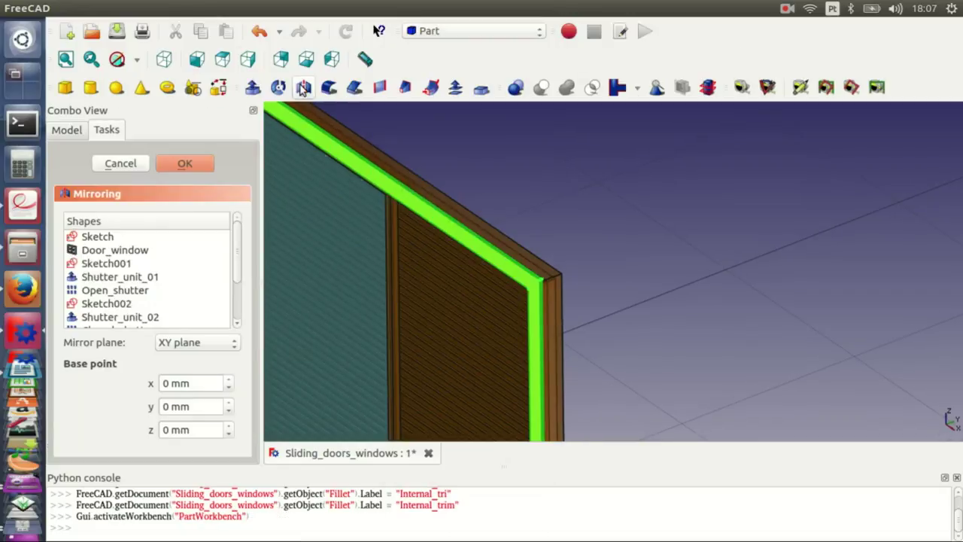
scroll(197, 342, down, 1)
click(184, 164)
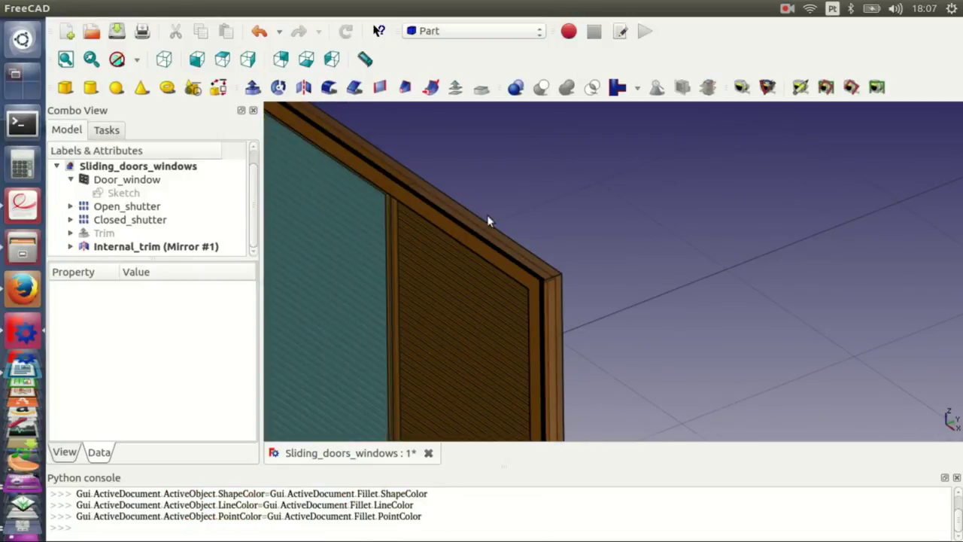
click(150, 247)
click(129, 335)
key(BackSpace)
key(BackSpace)
text(Ex)
key(Return)
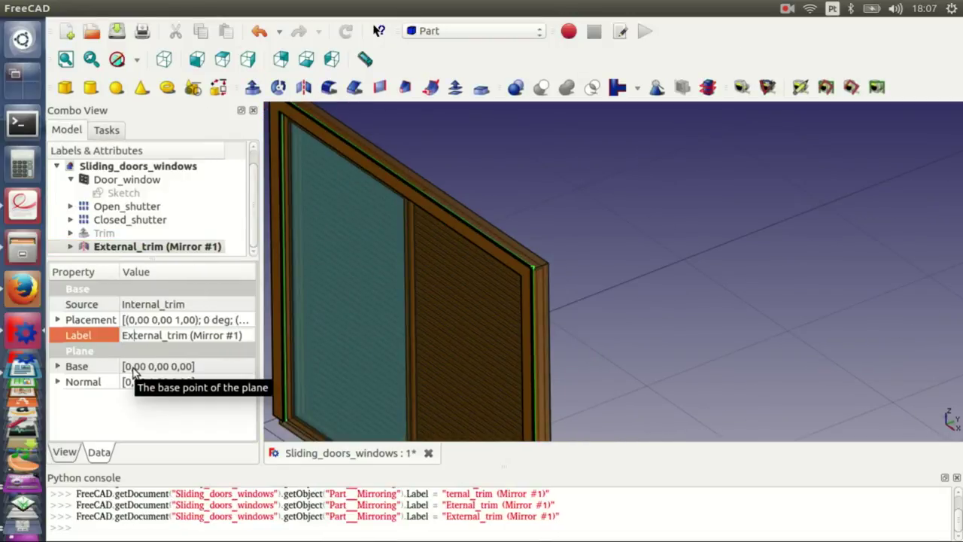
Shift External_trim's placement to 150 mm along Y
click(222, 58)
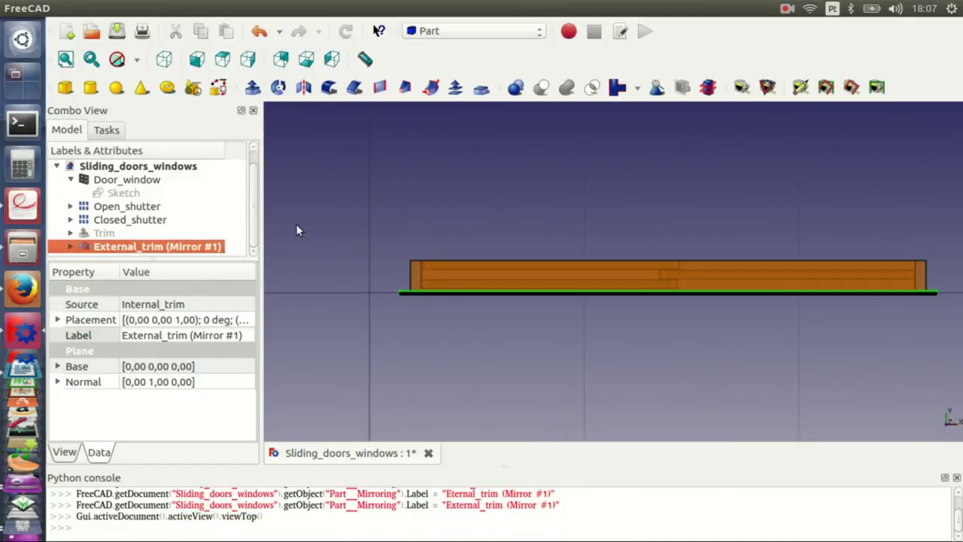
click(57, 320)
click(71, 366)
click(151, 397)
text(150)
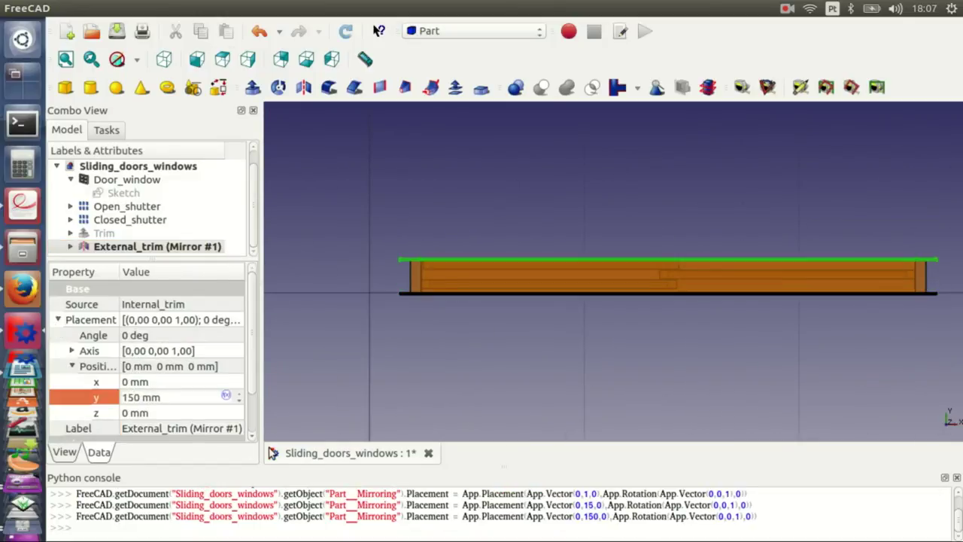
Set the door sketch's Width to 3 m
click(137, 59)
click(150, 128)
middle_drag(421, 249, 466, 244)
click(137, 59)
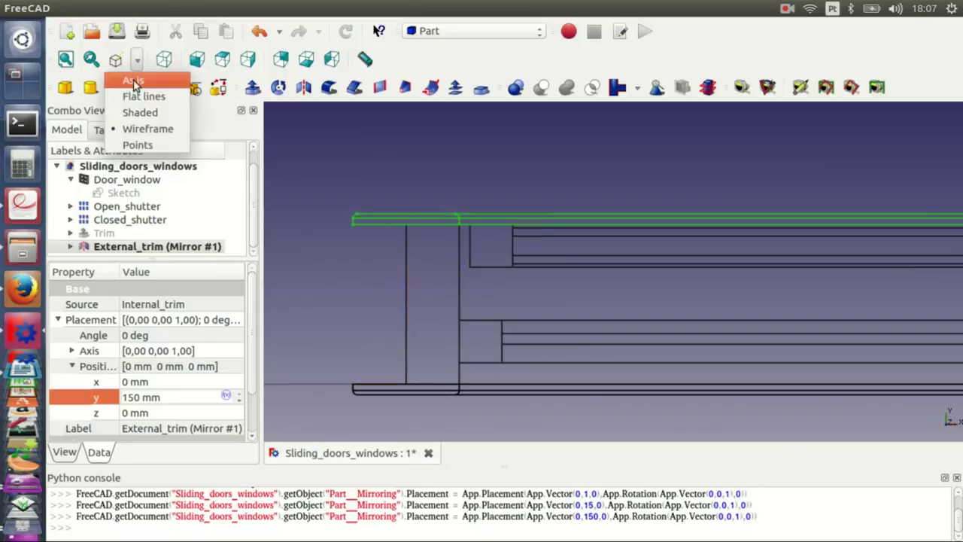
click(150, 78)
middle_drag(527, 301, 591, 304)
key(0)
click(323, 216)
click(123, 193)
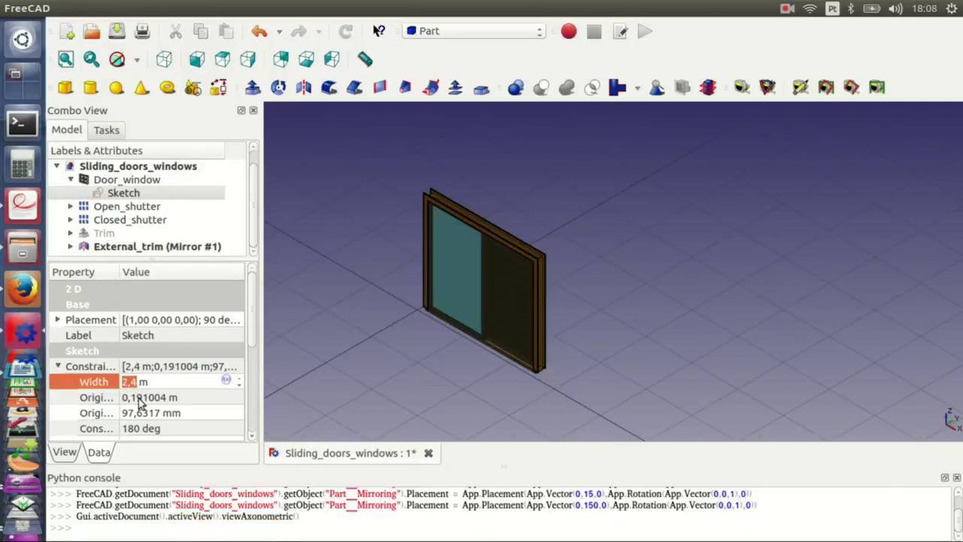
text(3)
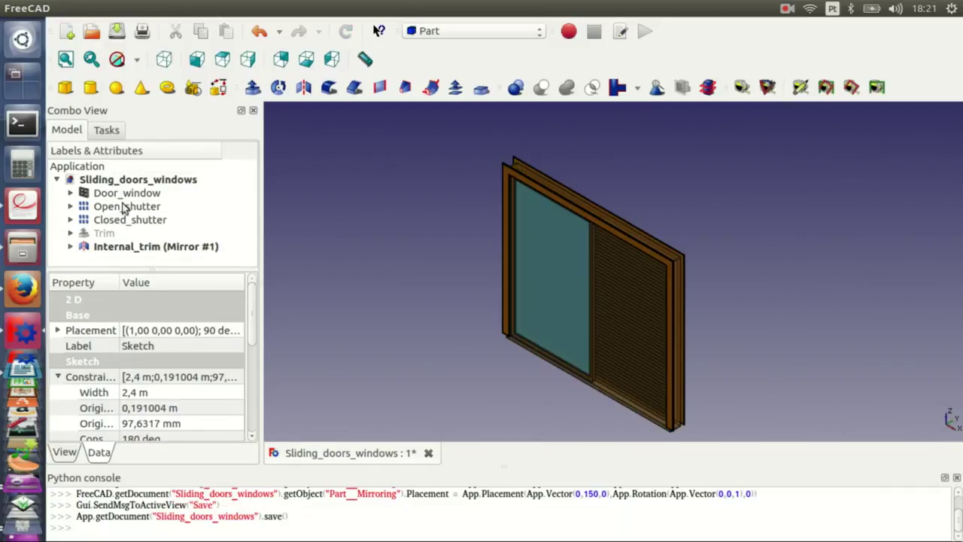
Create a group named Door and move Door_window through Internal_trim into it
right_click(132, 180)
click(167, 188)
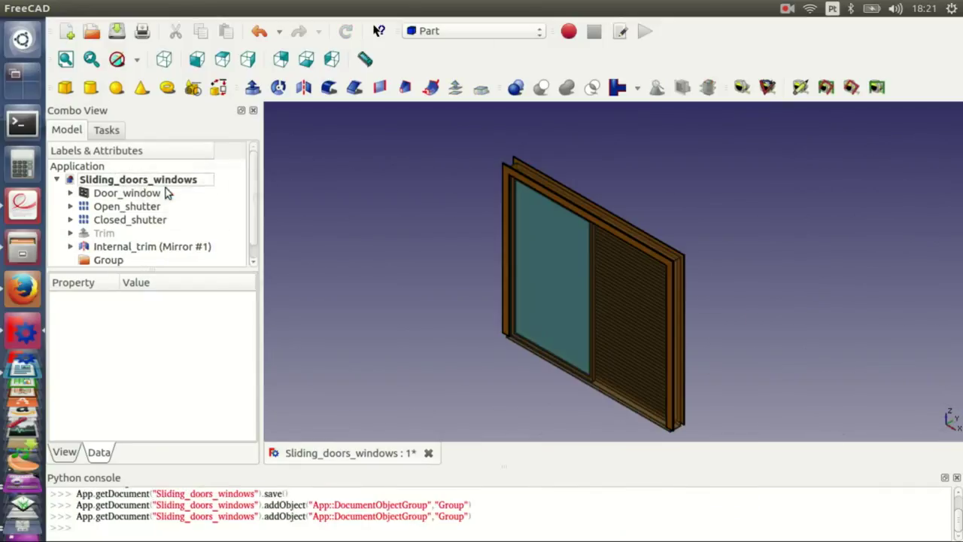
click(108, 259)
click(161, 316)
text(Door)
click(132, 262)
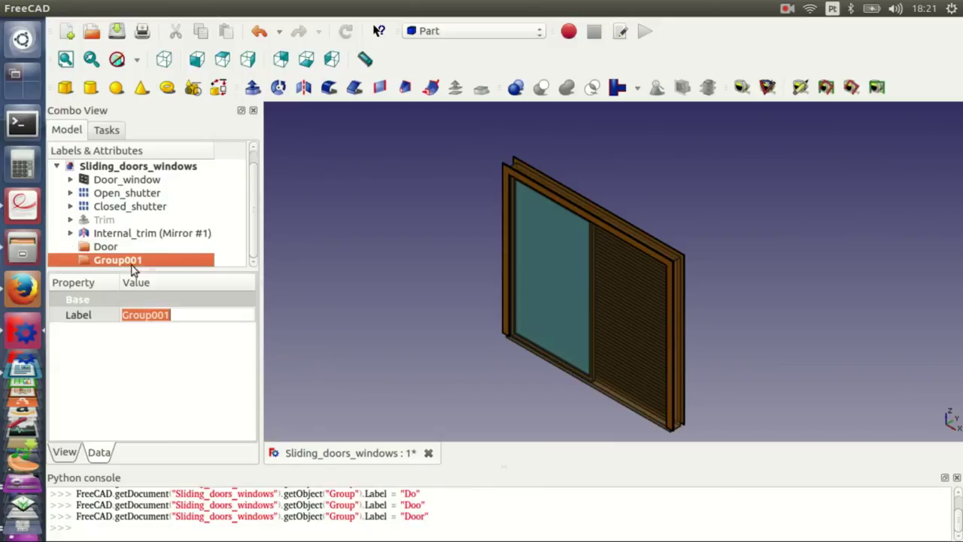
key(Delete)
click(128, 192)
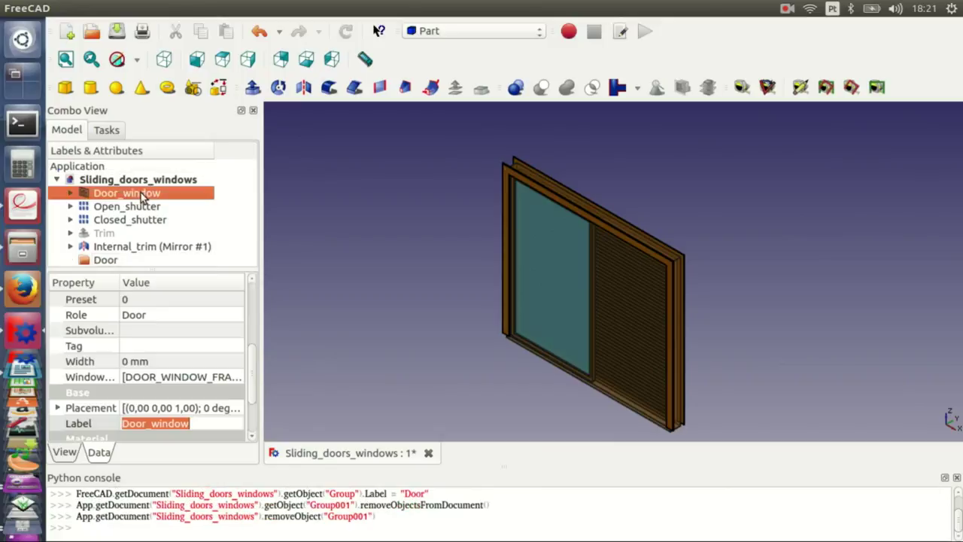
shift+click(133, 246)
drag(136, 261, 142, 262)
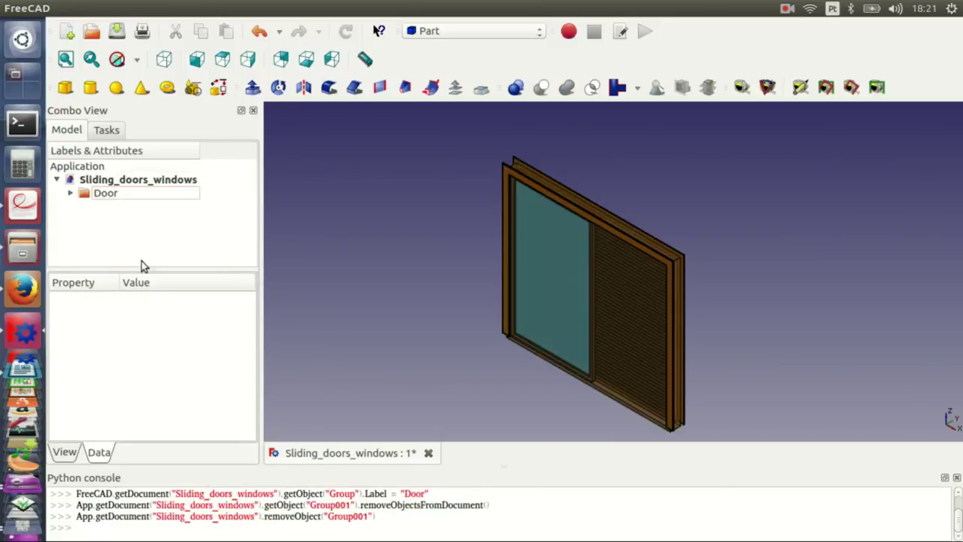
Duplicate the Door group, including its dependent objects, to make Door001
click(106, 193)
click(85, 7)
click(98, 81)
click(640, 247)
click(205, 216)
click(80, 6)
click(165, 202)
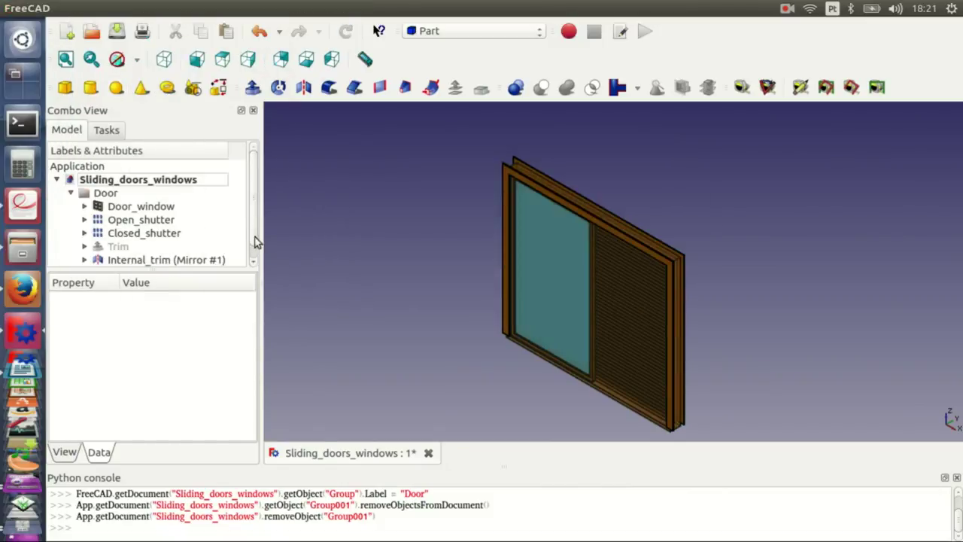
scroll(255, 241, down, 1)
Shorten the Door_window object's label to Door
click(106, 180)
click(137, 193)
click(174, 423)
key(BackSpace)
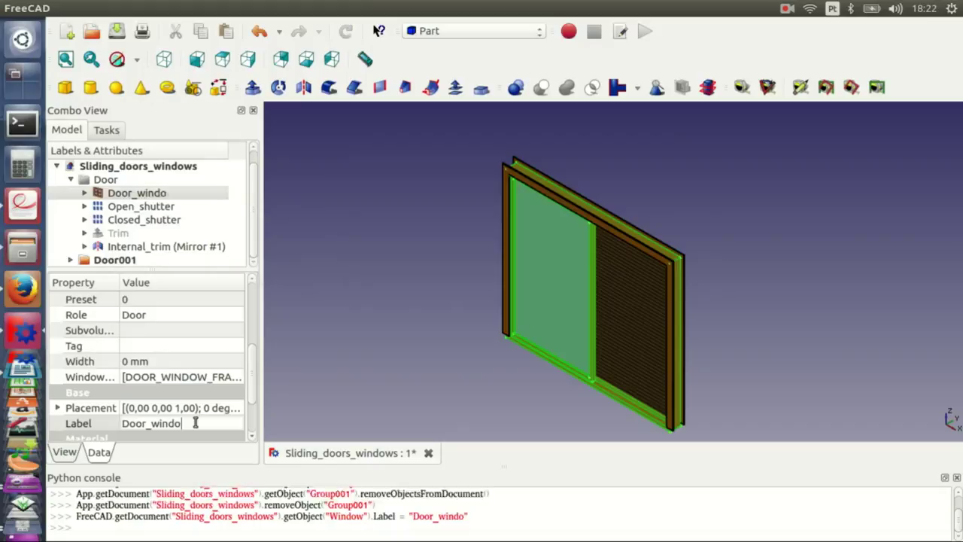
key(BackSpace)
key(BackSpace)
key(BackSpace)
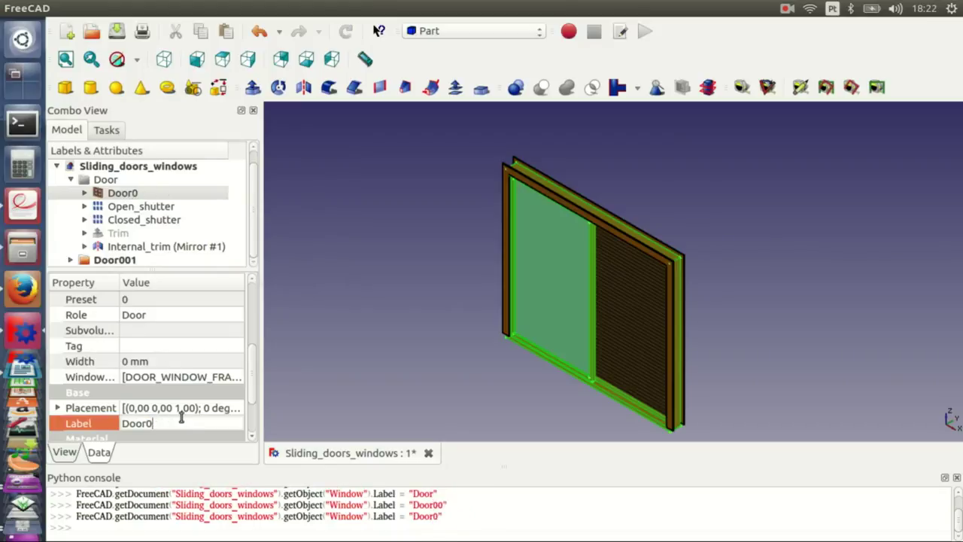
Rename the Door001 group to Window
click(70, 179)
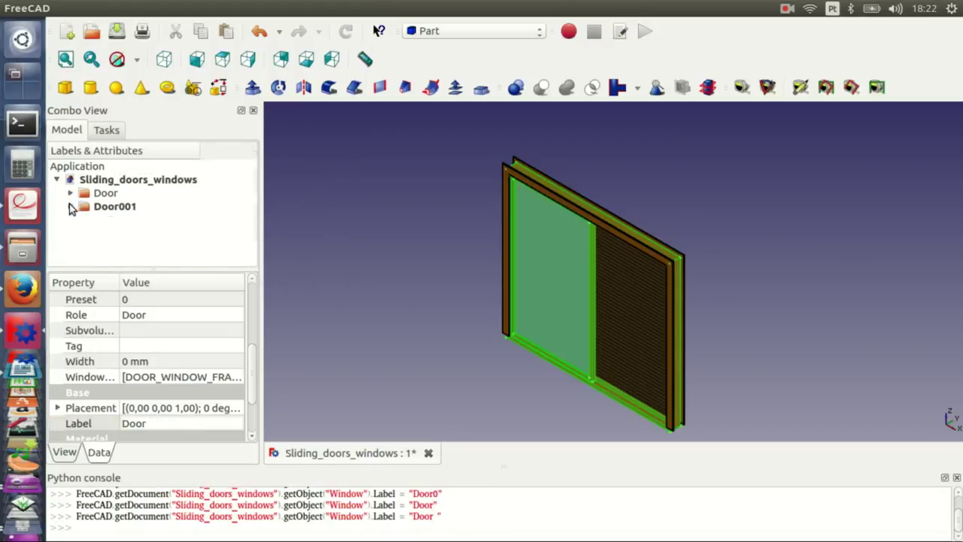
click(106, 206)
click(161, 314)
key(BackSpace)
key(BackSpace)
key(BackSpace)
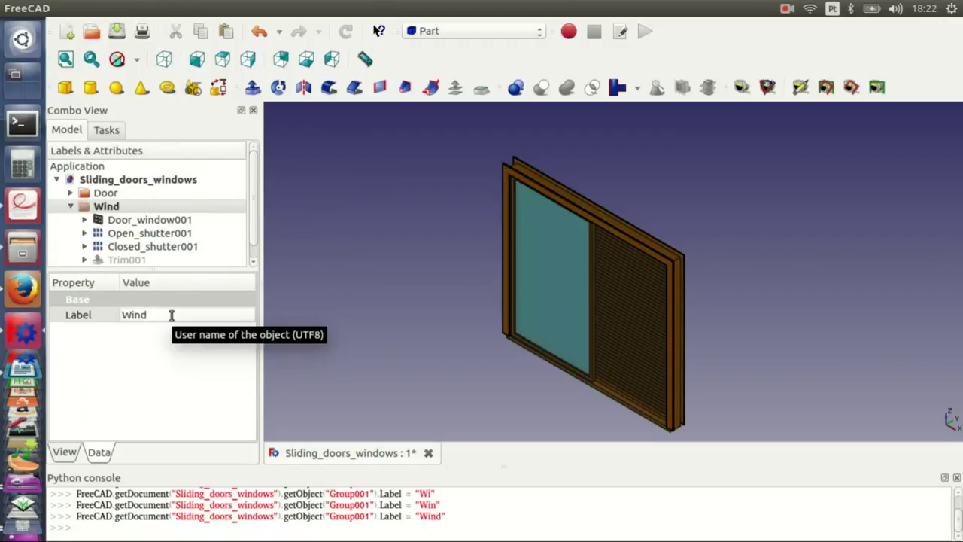
text(ow)
Relabel Door_window001 as Window and save the document
click(136, 223)
click(155, 424)
key(BackSpace)
key(BackSpace)
key(BackSpace)
key(BackSpace)
text(W)
key(BackSpace)
key(BackSpace)
key(BackSpace)
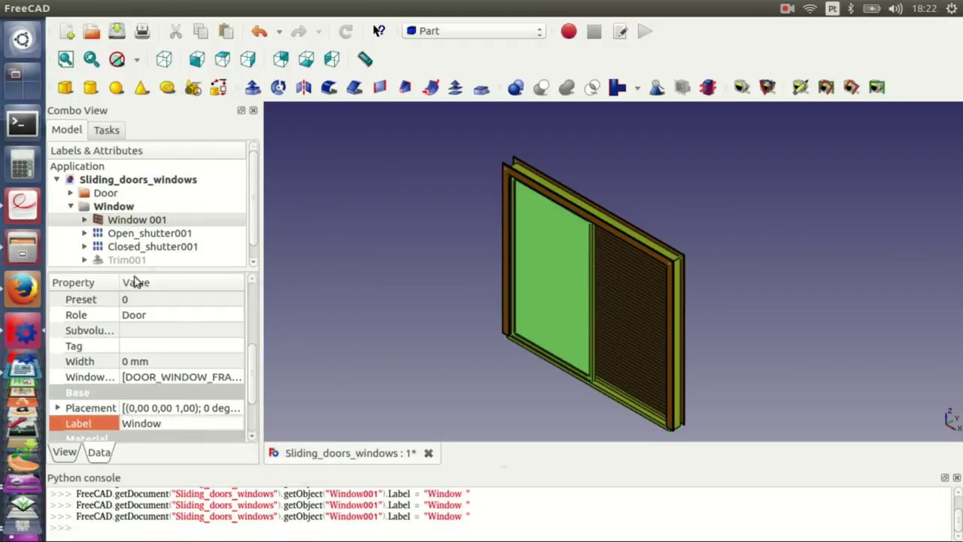
click(301, 235)
click(119, 32)
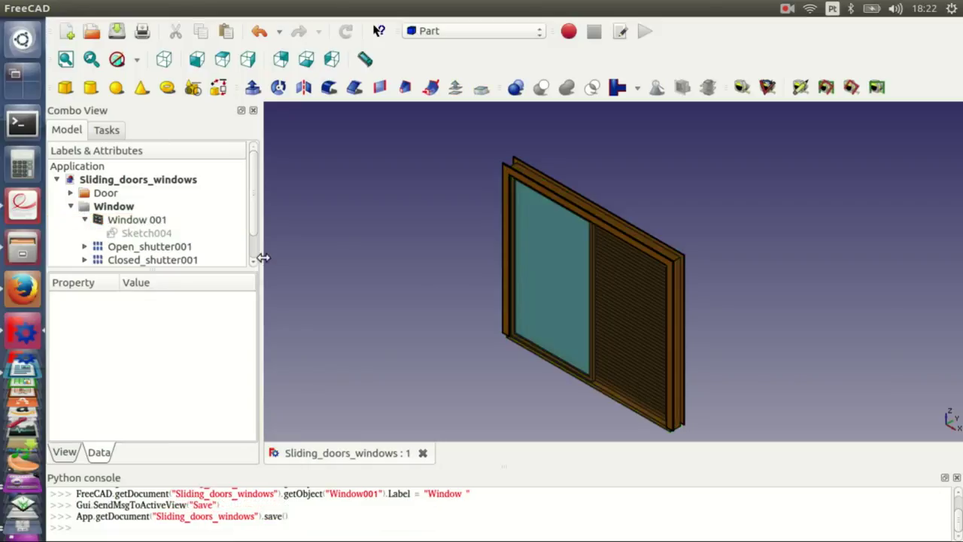
Set the Role property of Window 001 to Window
drag(200, 270, 198, 324)
click(124, 220)
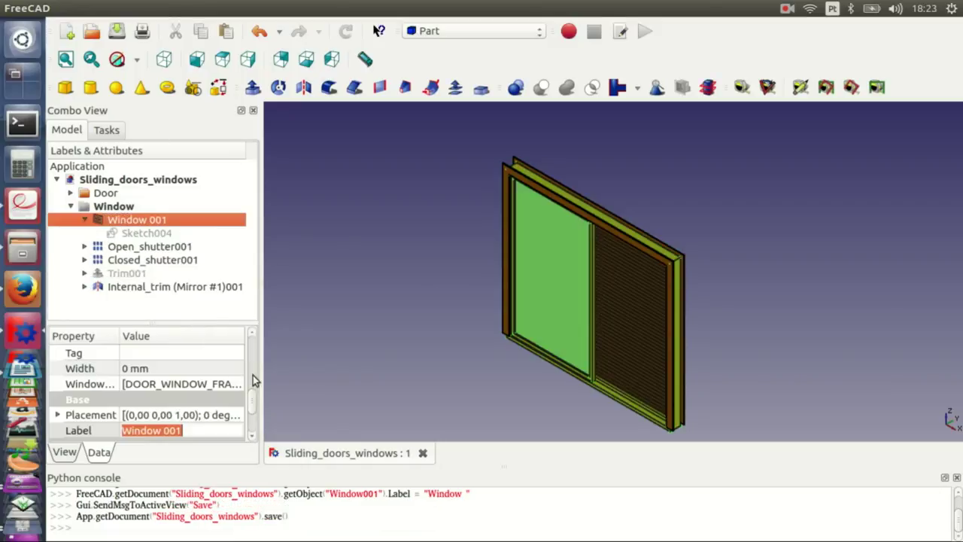
drag(256, 381, 194, 384)
scroll(194, 384, down, 2)
click(184, 429)
click(192, 415)
click(368, 329)
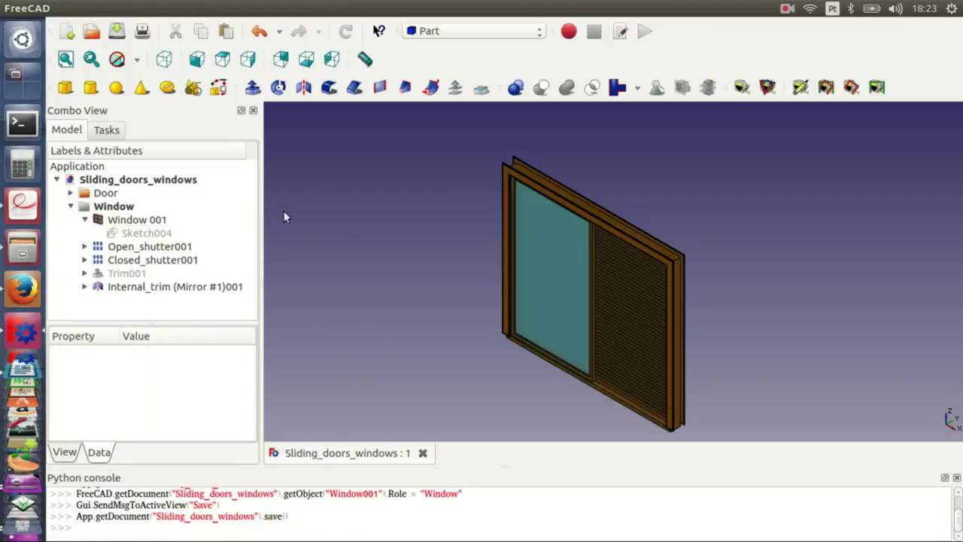
Open Sketch004 and copy the formula behind its width constraint
double_click(140, 233)
scroll(529, 197, up, 3)
scroll(529, 198, up, 3)
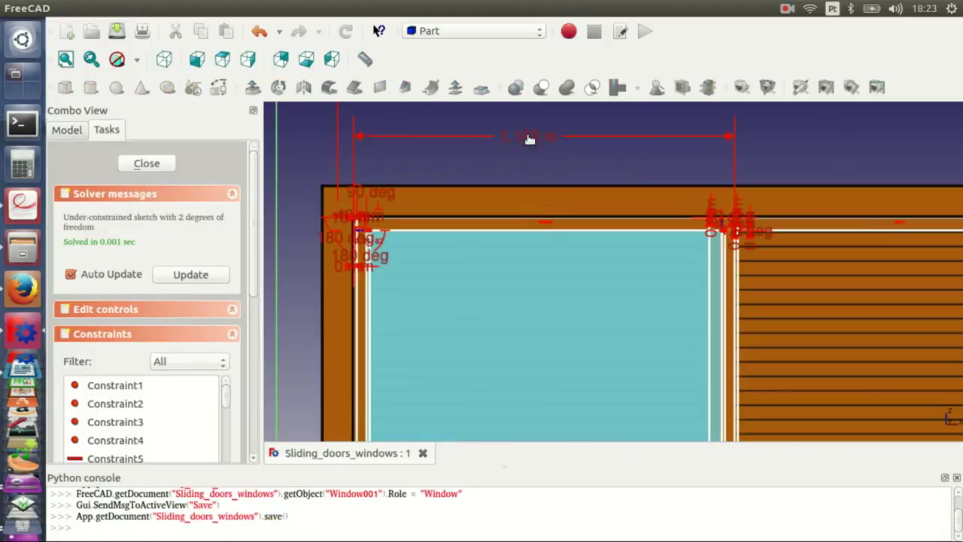
click(616, 176)
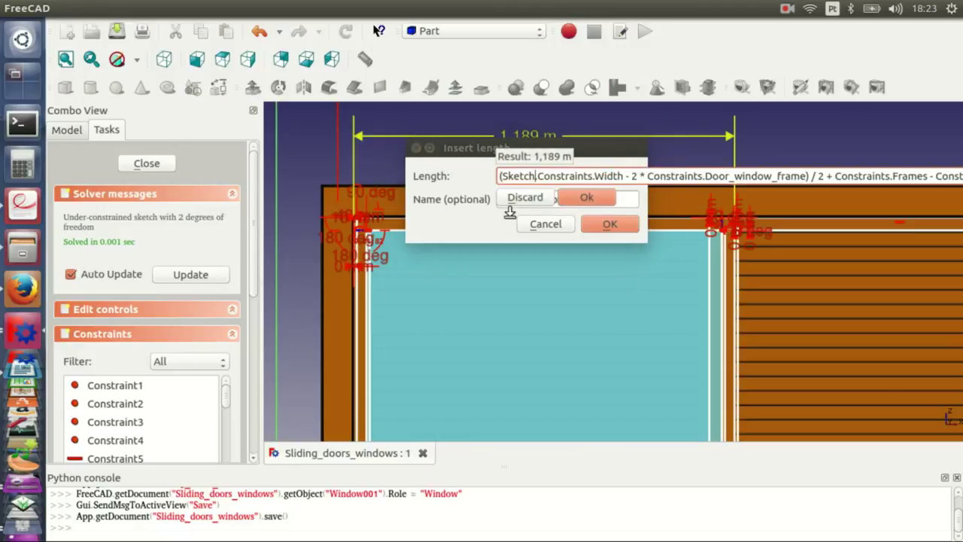
click(580, 198)
click(610, 224)
click(120, 163)
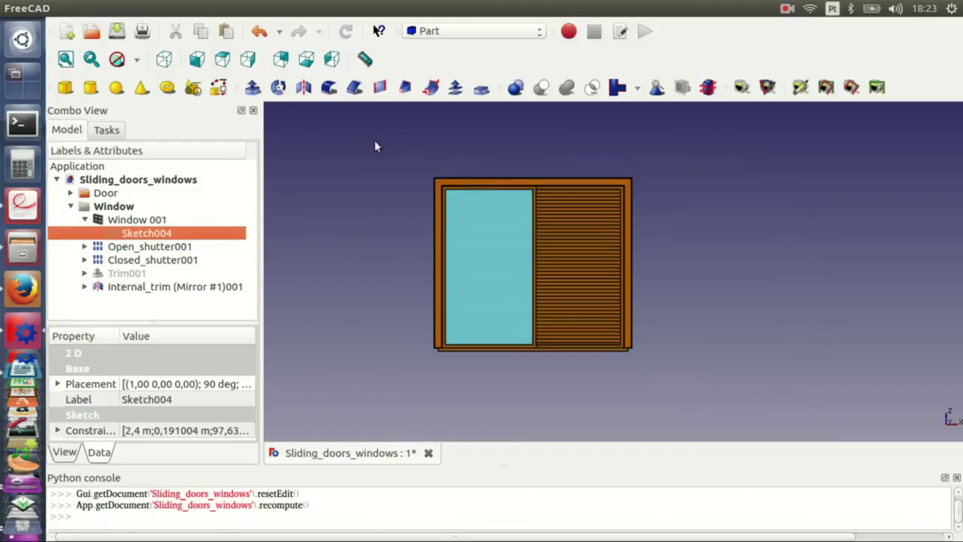
Set Shutter_unit_003's direction x to the width formula referencing Sketch004
click(164, 258)
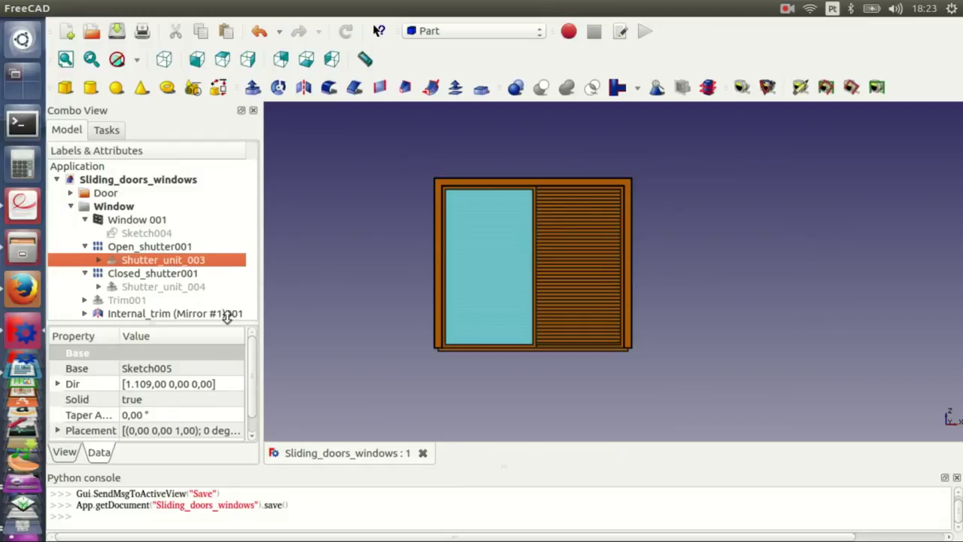
drag(226, 320, 226, 280)
click(57, 341)
click(226, 357)
click(225, 357)
text(Sketch.Constraints.Door_window_width - 2 * Sketch.Constraints.Frames)
text(004)
key(Return)
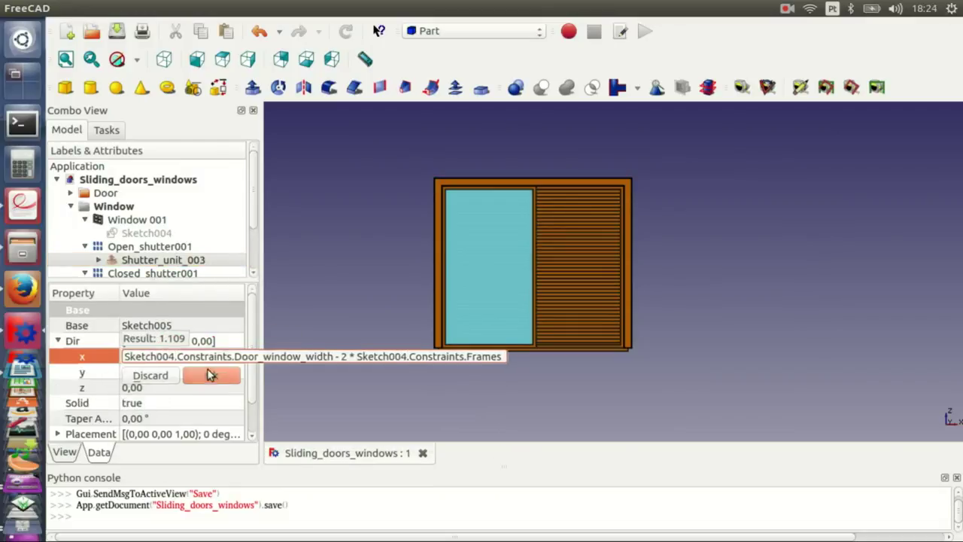
click(210, 375)
Point Shutter_unit_004's direction x expression at Sketch004
scroll(159, 238, down, 1)
click(159, 238)
click(226, 357)
text(Sketch.Constraints.Door_window_width - 2 * Sketch.Constraints.Frames)
click(148, 357)
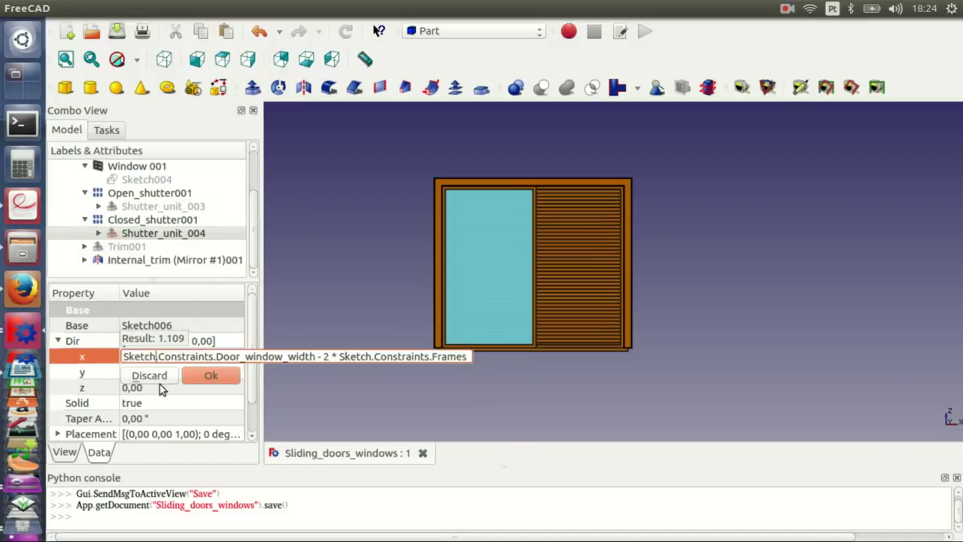
text(004)
key(Return)
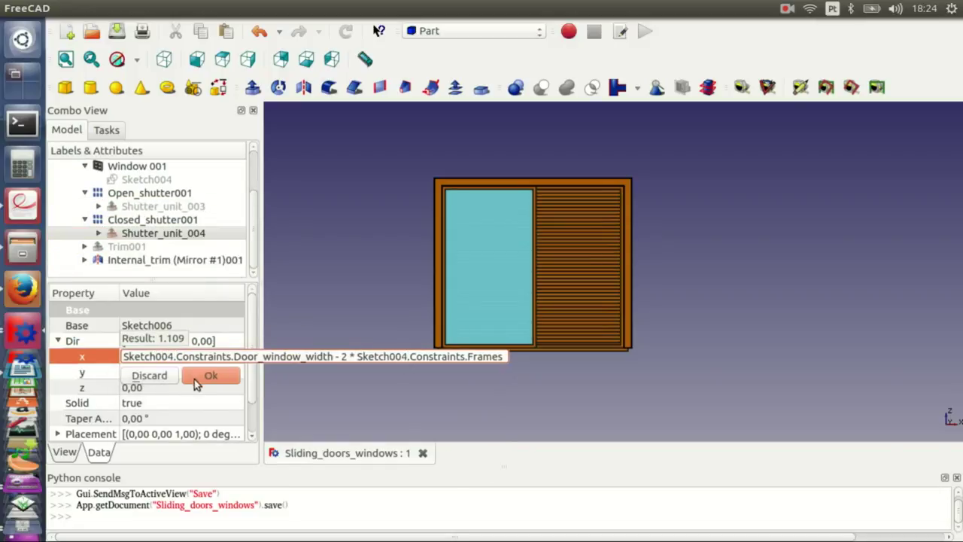
click(211, 374)
click(344, 325)
Change Open_shutter001's Number Z expression to reference Sketch004
click(132, 192)
scroll(254, 354, down, 2)
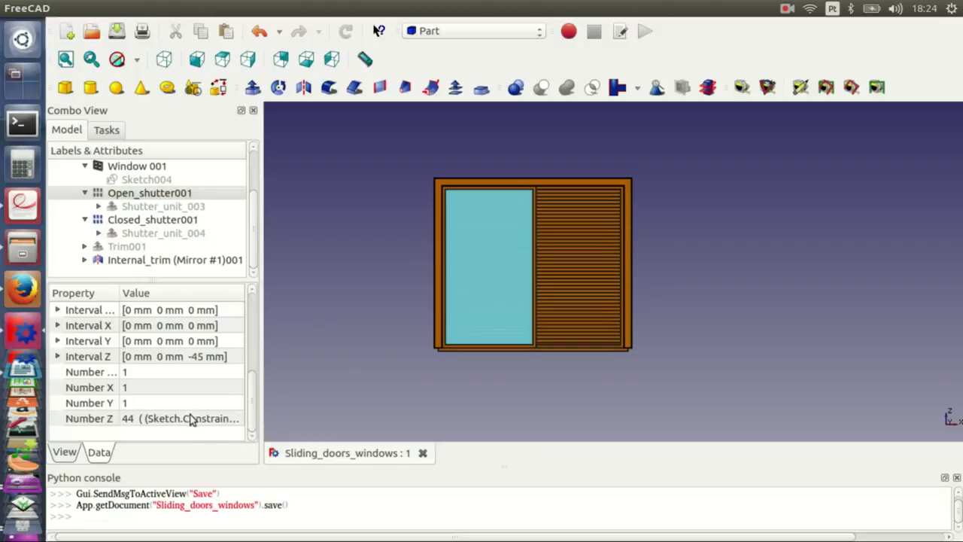
click(229, 418)
click(903, 419)
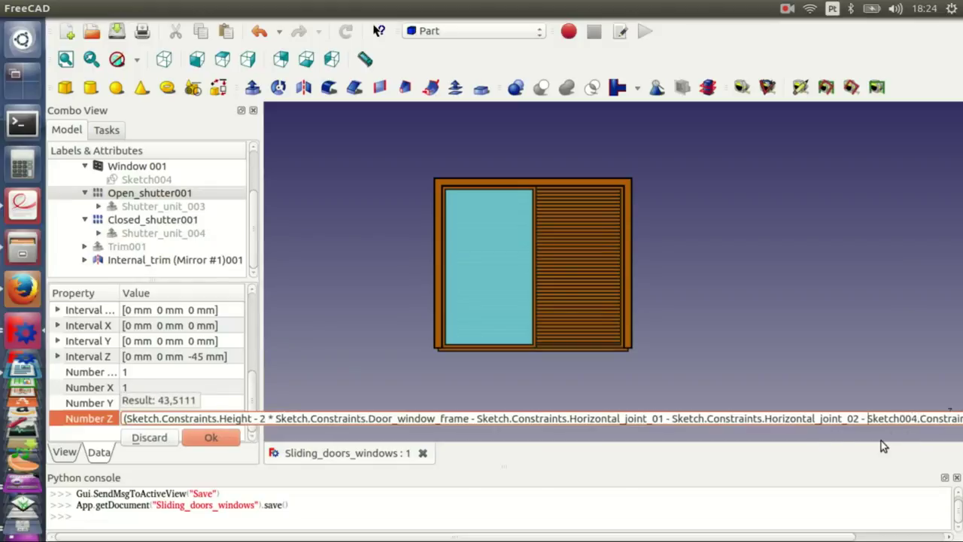
text(004)
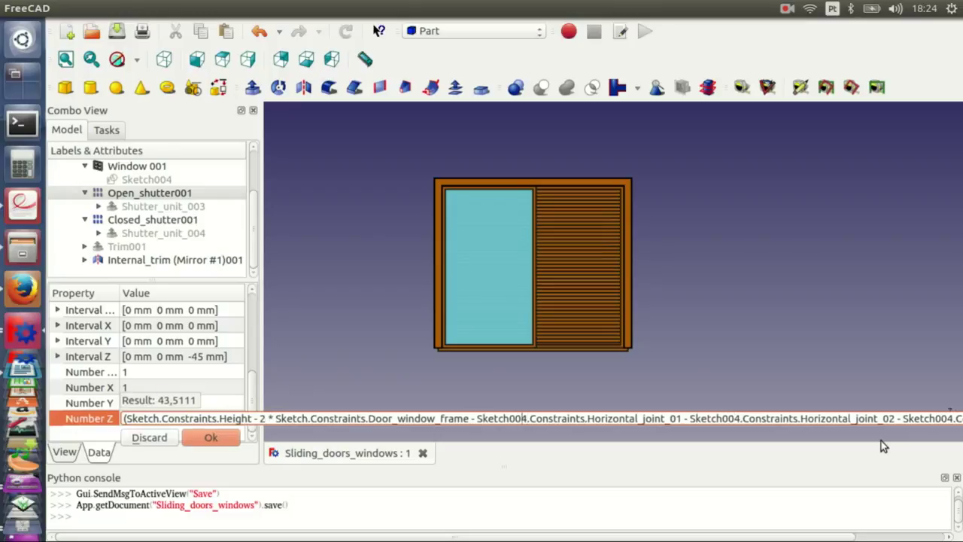
text(004)
key(Home)
key(Right)
key(Right)
key(Right)
text(004)
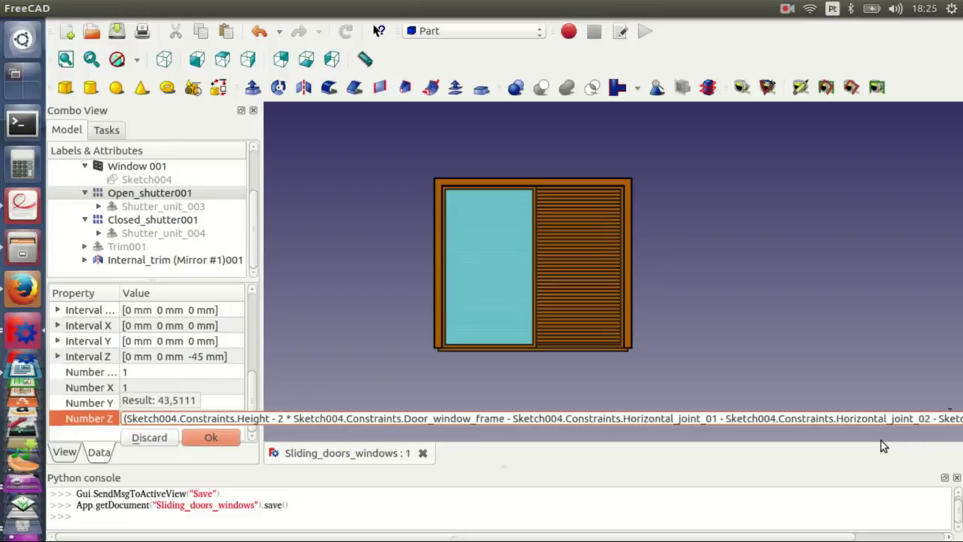
click(211, 437)
Change every Sketch reference in Closed_shutter001's Number Z expression to Sketch004, then save
click(116, 30)
click(153, 219)
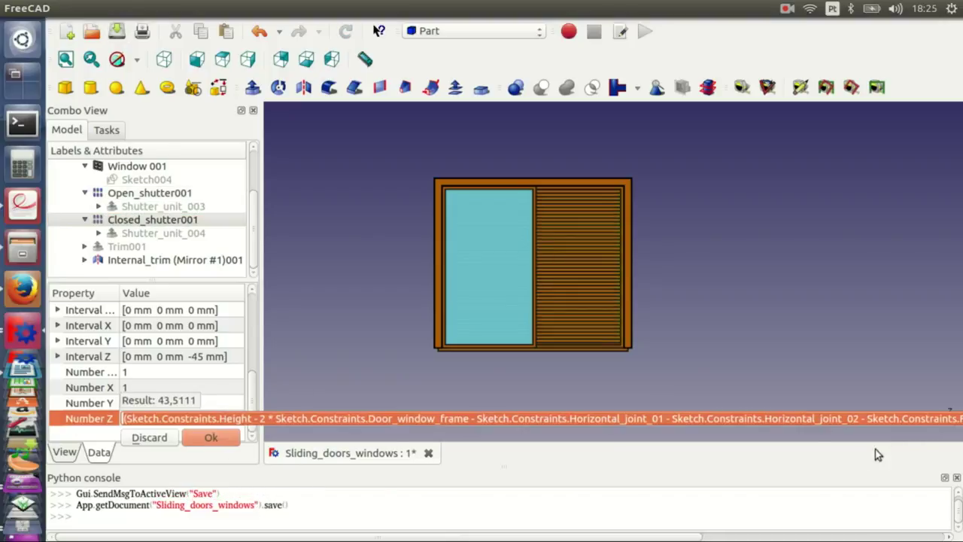
click(225, 416)
text(004)
key(ctrl+Left)
key(ctrl+Left)
key(ctrl+Left)
text(004)
key(ctrl+Left)
key(ctrl+Left)
key(ctrl+Left)
text(004)
key(ctrl+Left)
key(ctrl+Left)
key(ctrl+Left)
key(ctrl+Left)
key(ctrl+Left)
text(004)
key(ctrl+Left)
key(ctrl+Left)
key(ctrl+Left)
text(004)
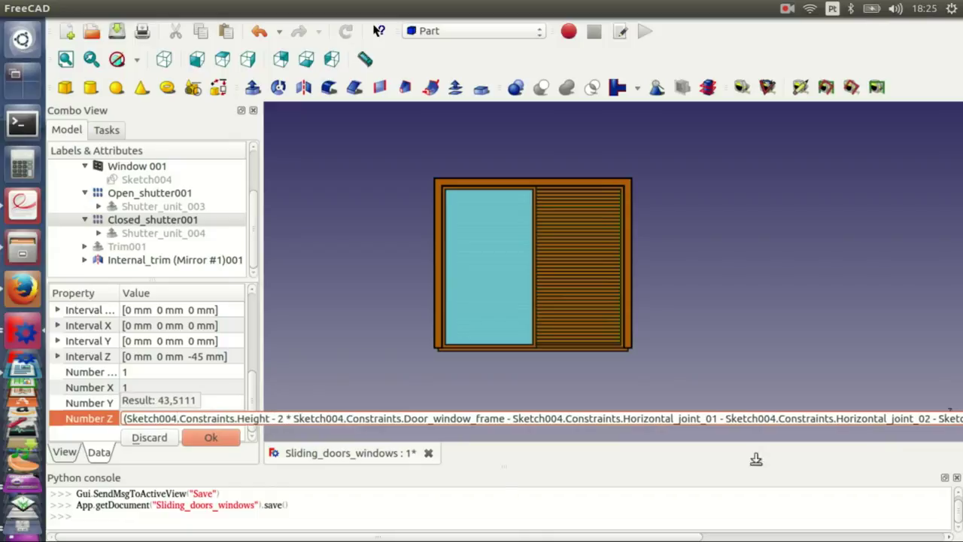
key(Return)
key(ctrl+s)
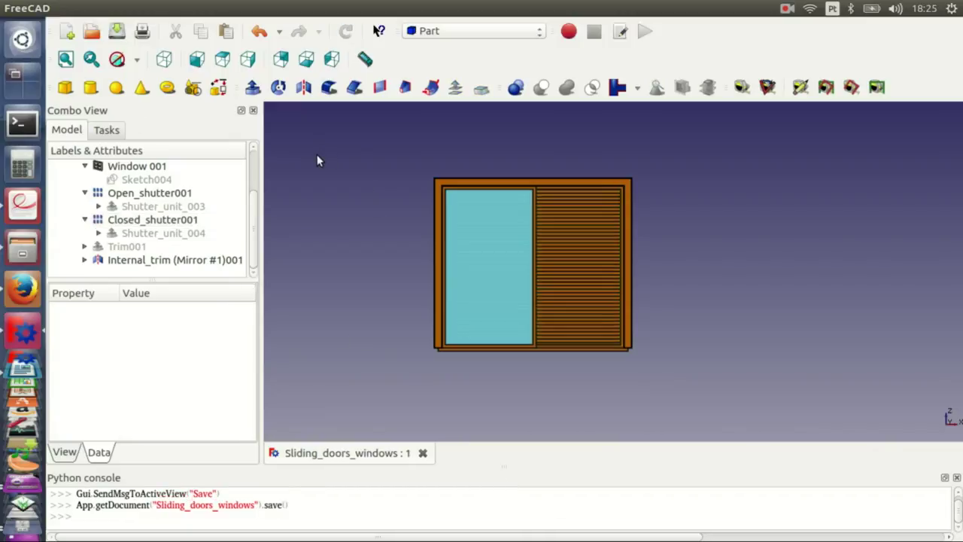
Hide the mirrored internal trim, toggle Trim001, and hide the door's internal trim
click(84, 259)
click(125, 259)
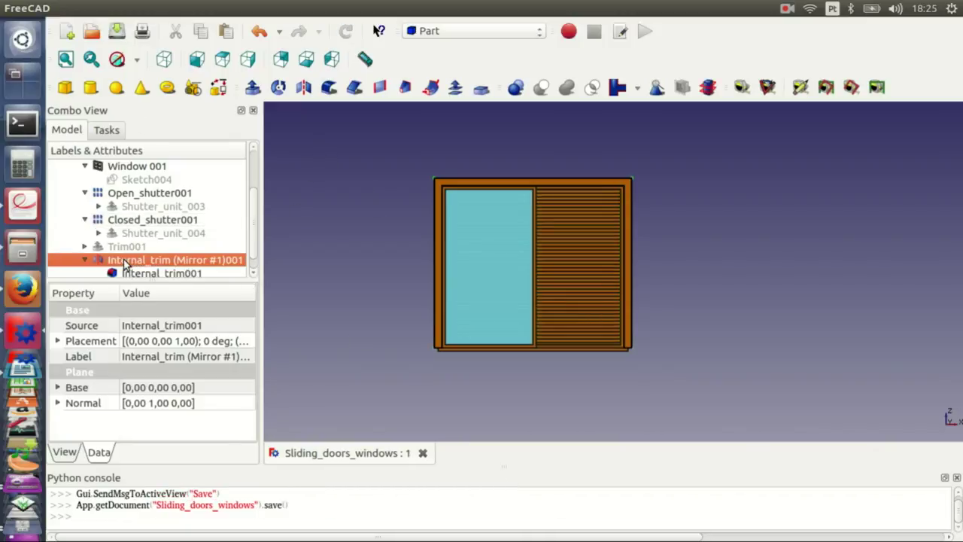
key(space)
key(Down)
key(space)
click(135, 234)
key(space)
key(space)
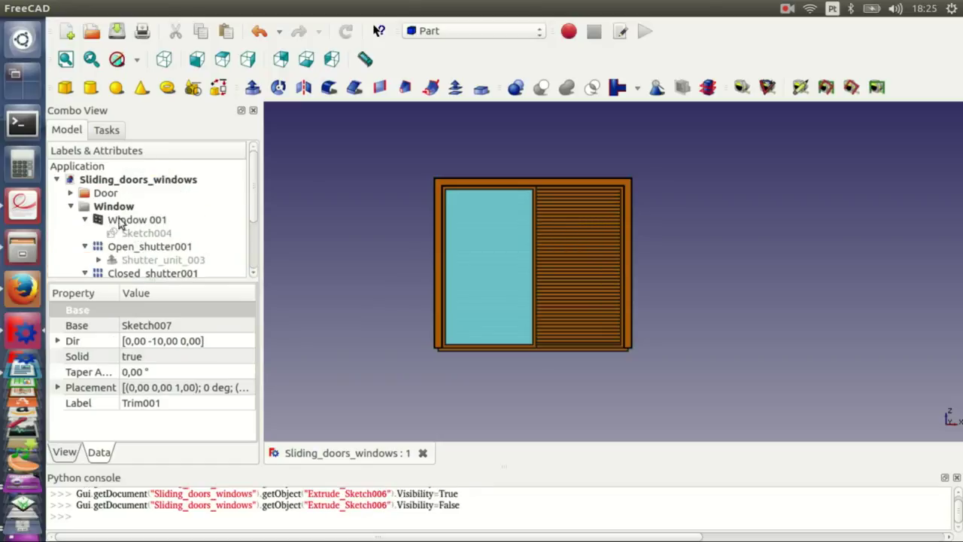
scroll(135, 226, up, 3)
double_click(113, 194)
scroll(115, 203, down, 3)
key(space)
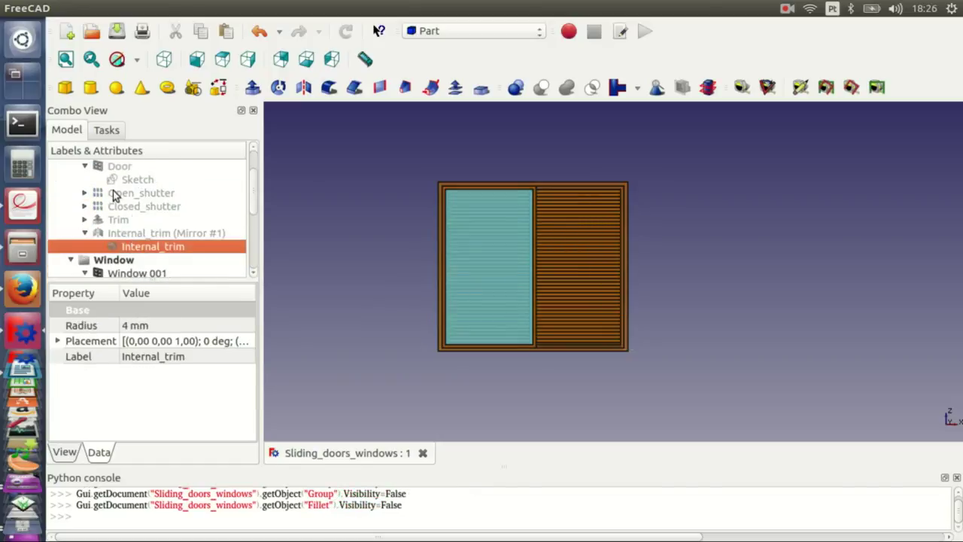
scroll(112, 191, up, 3)
click(71, 194)
Open Trim001's Sketch007 for editing, view it from the front, and clear old references
click(147, 224)
scroll(147, 223, down, 1)
click(140, 233)
click(82, 233)
click(140, 245)
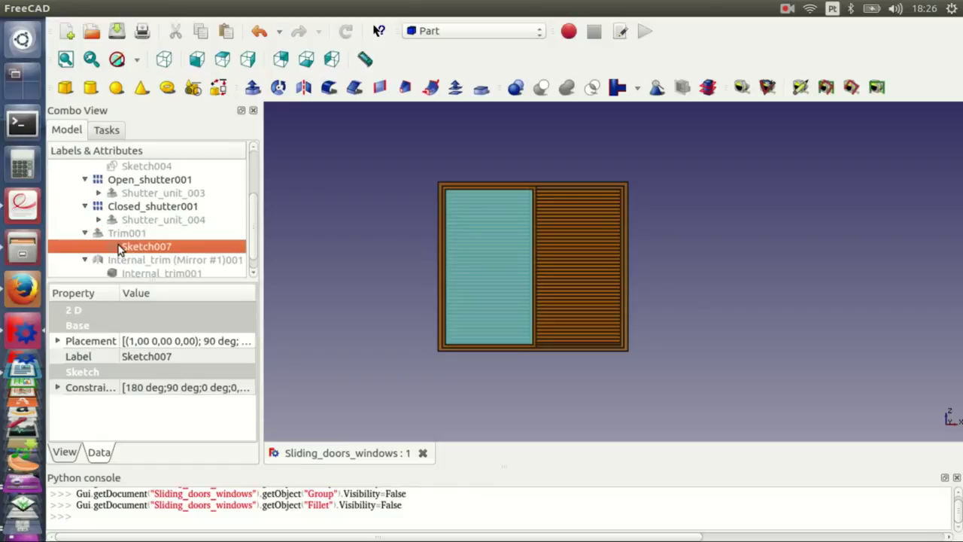
double_click(140, 245)
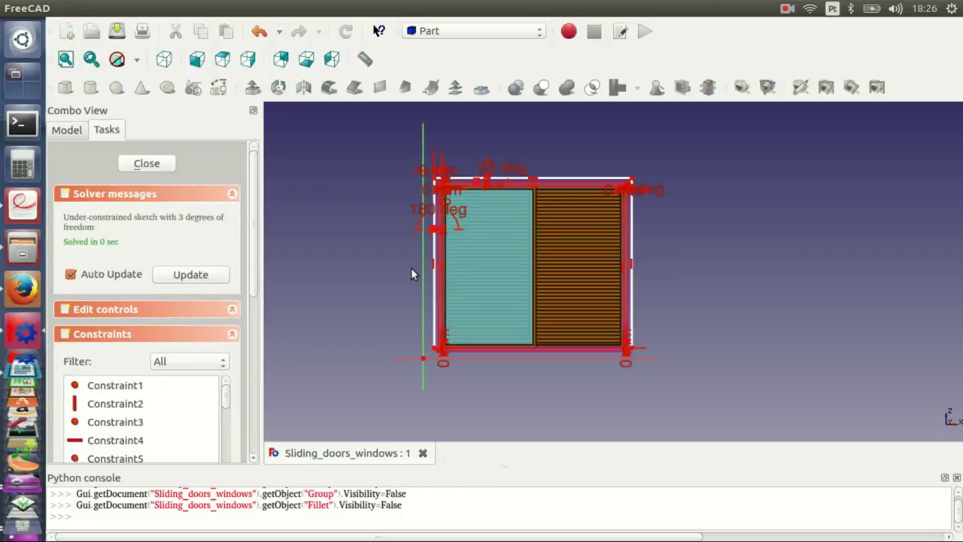
scroll(534, 291, up, 3)
middle_drag(535, 291, 482, 336)
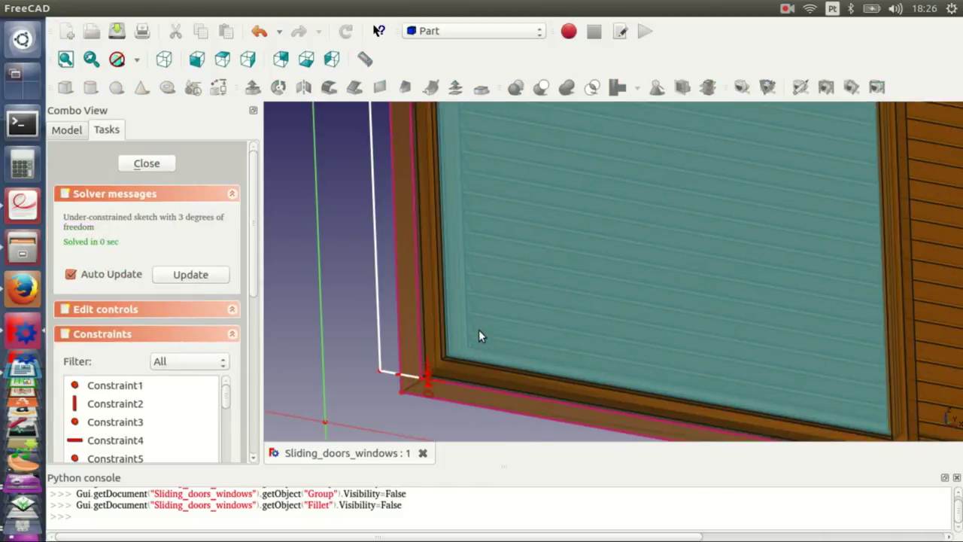
scroll(478, 330, down, 5)
click(196, 59)
key(h)
click(574, 242)
In the Sketcher workbench, link window frame Edge3 and Edge11 as external geometry
click(474, 31)
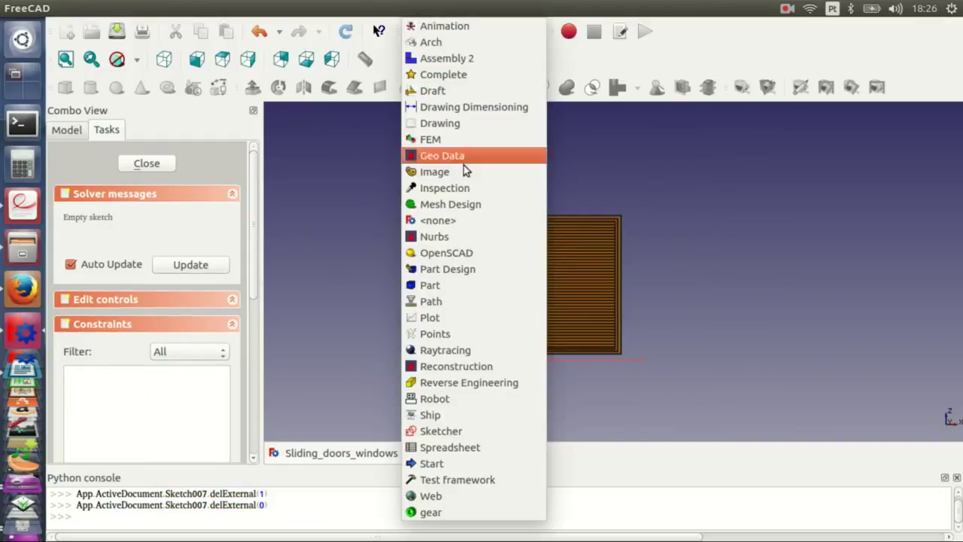
click(430, 475)
click(554, 88)
key(0)
scroll(490, 279, up, 5)
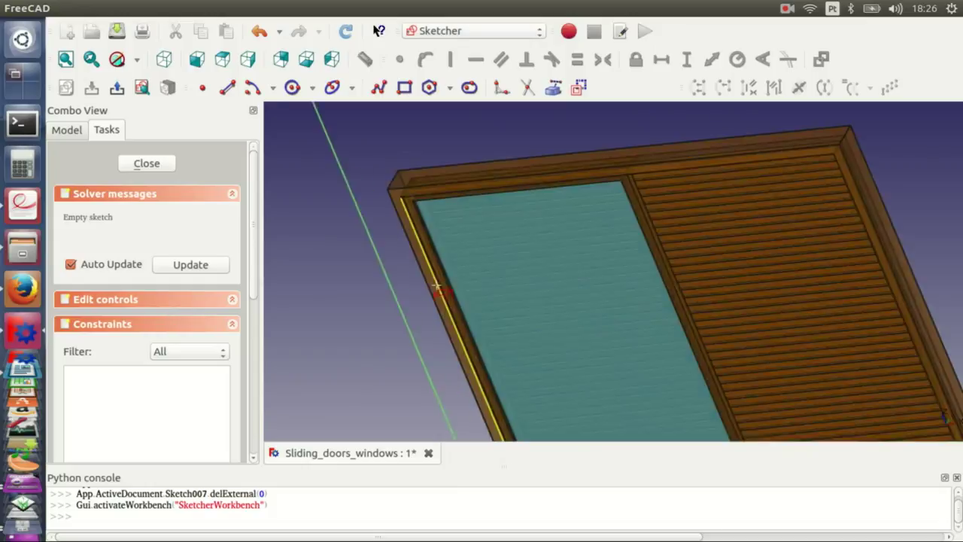
click(397, 248)
scroll(364, 115, down, 5)
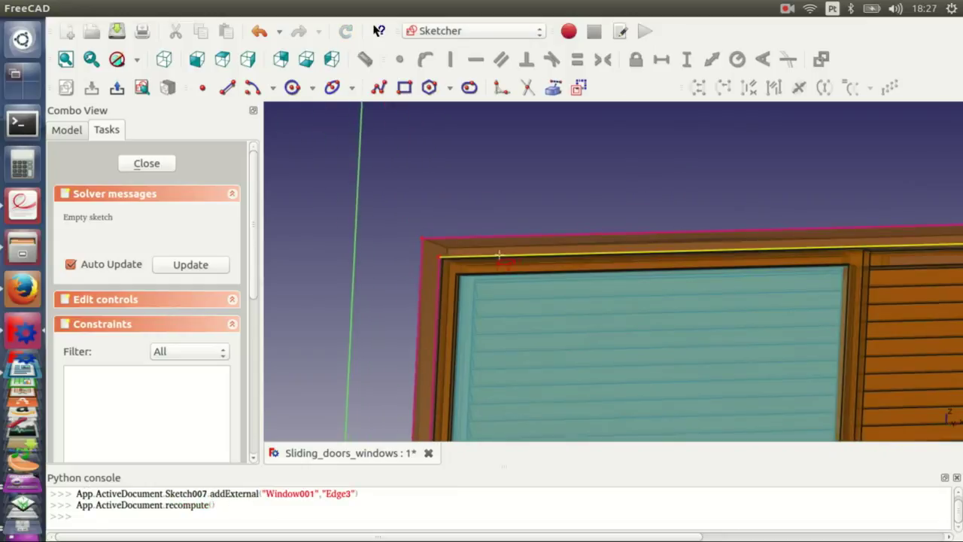
scroll(775, 402, up, 5)
click(694, 334)
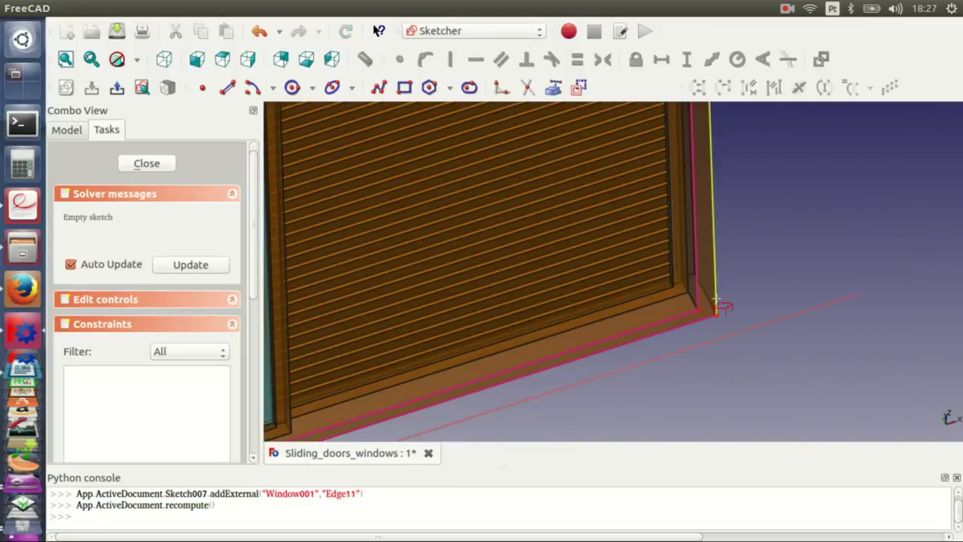
click(197, 63)
Draw the trim lines, make the short lines horizontal and vertical, and attach an end point to the frame
click(502, 88)
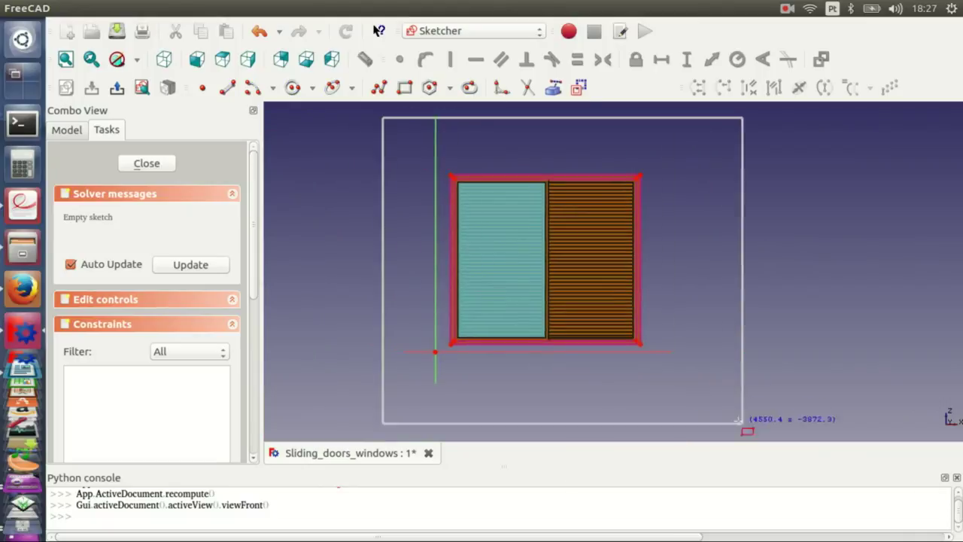
click(229, 90)
scroll(479, 316, up, 3)
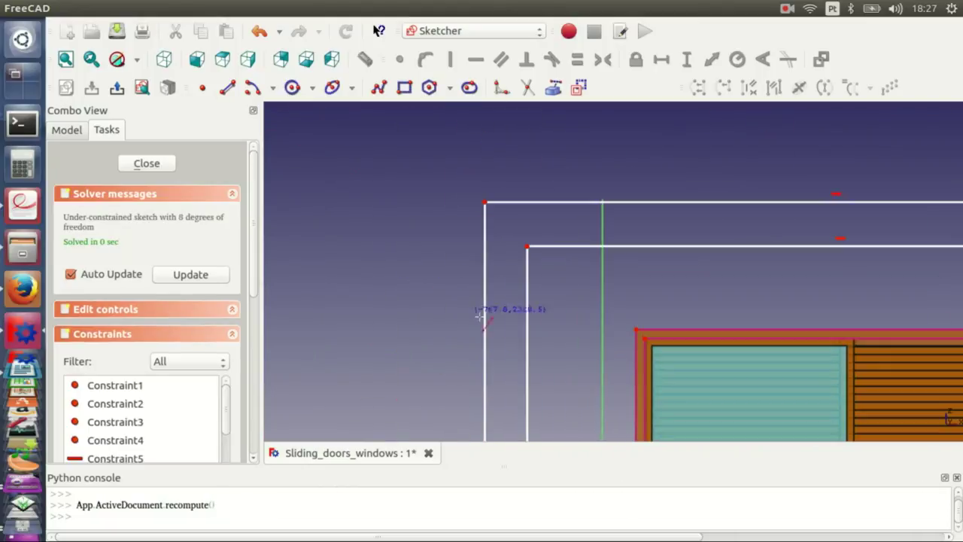
click(537, 307)
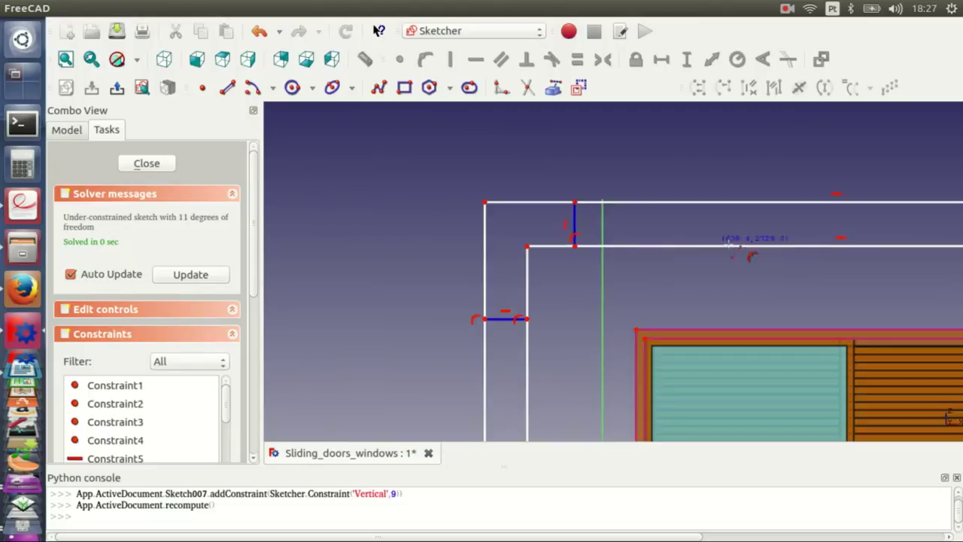
scroll(729, 241, down, 2)
click(668, 307)
scroll(629, 341, up, 2)
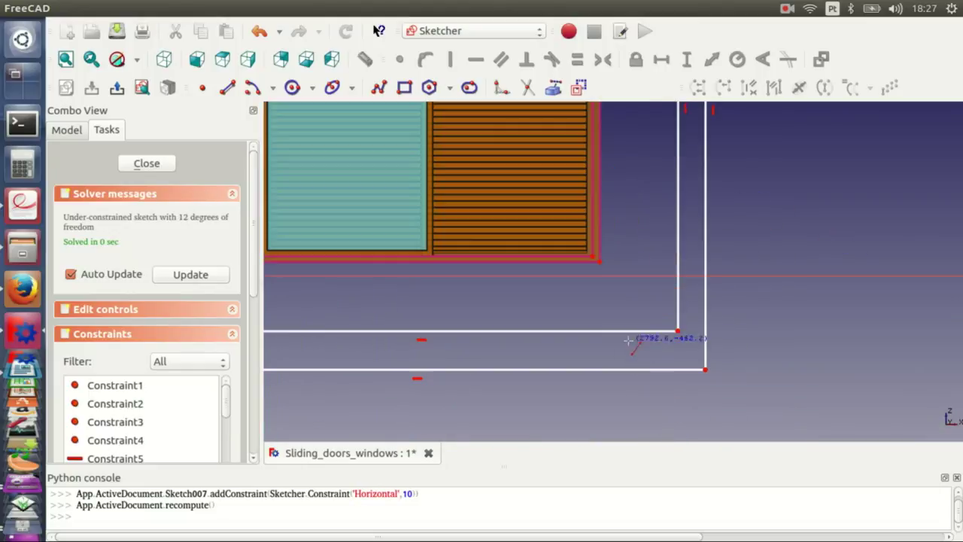
click(631, 367)
scroll(545, 208, up, 2)
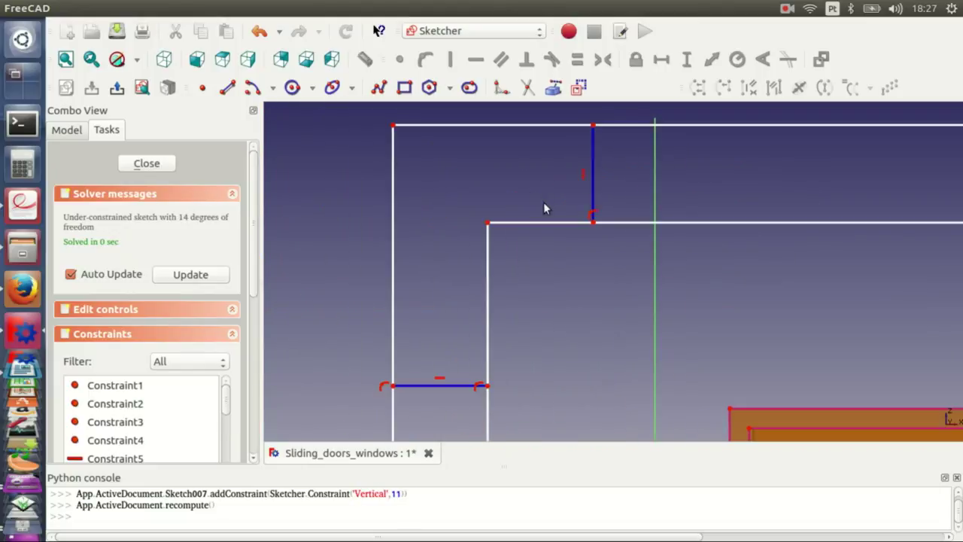
click(583, 133)
click(584, 174)
key(Delete)
Replace the short lines' horizontal constraints with 90° and 0° angle constraints
click(737, 58)
click(440, 380)
key(Delete)
click(442, 385)
click(736, 58)
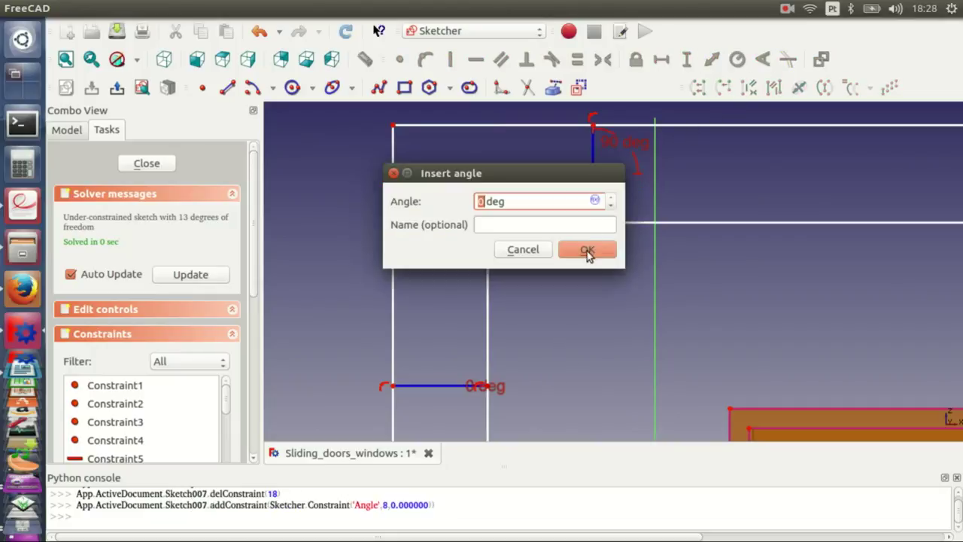
click(587, 249)
scroll(590, 256, down, 2)
scroll(512, 348, up, 2)
scroll(547, 338, up, 1)
scroll(554, 331, down, 3)
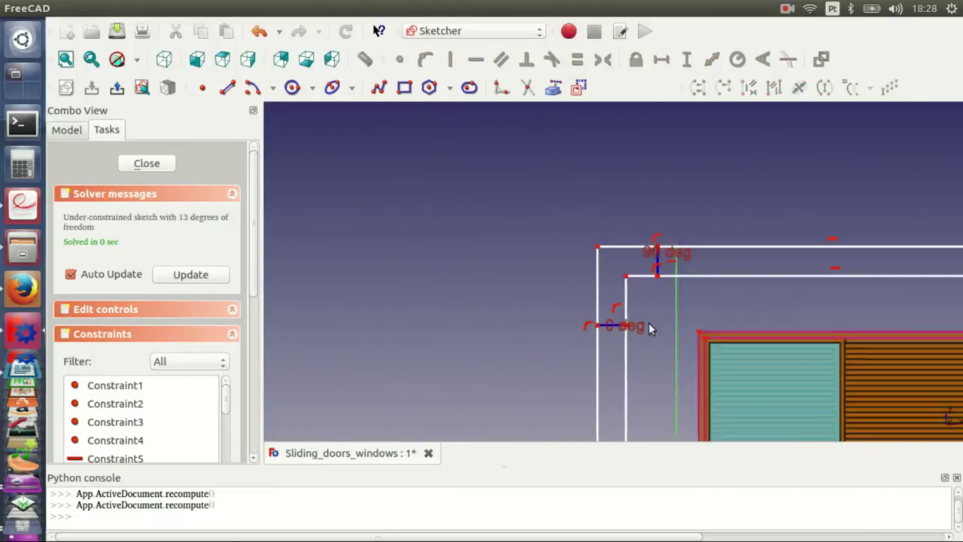
scroll(641, 326, up, 3)
click(684, 290)
key(Delete)
click(700, 298)
click(736, 59)
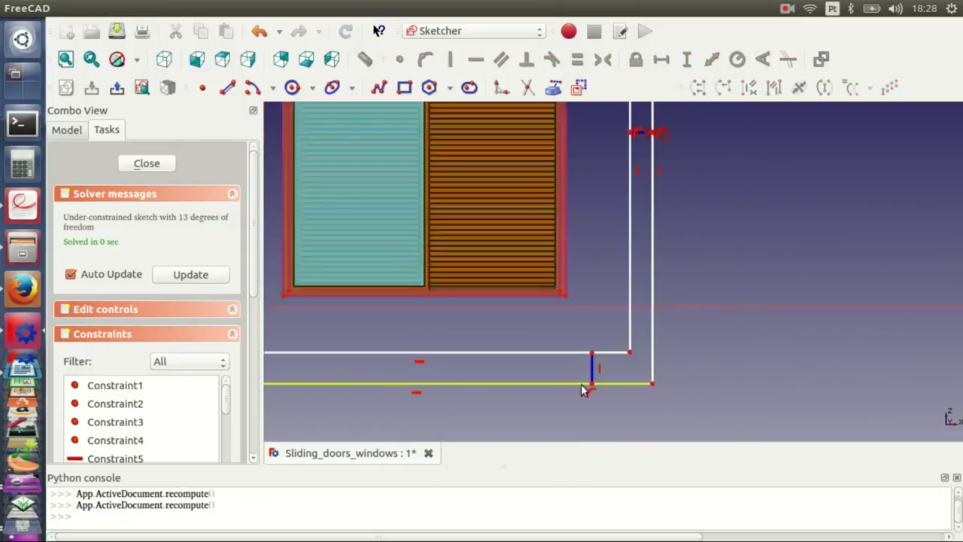
Swap the vertical constraint for a point-on-line constraint and a 0° angle
scroll(584, 389, up, 3)
click(619, 341)
key(Delete)
click(626, 295)
click(609, 296)
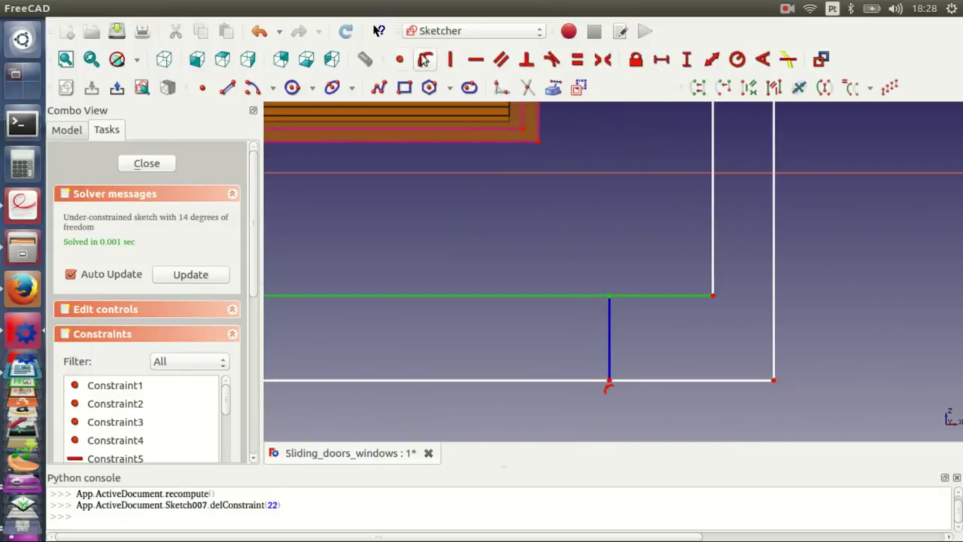
key(o)
click(736, 58)
text(0)
key(Return)
Make the two short lines equal and add the 0,1 m Trim horizontal distance
scroll(640, 316, down, 3)
scroll(610, 282, up, 3)
middle_drag(611, 282, 700, 254)
scroll(679, 407, up, 2)
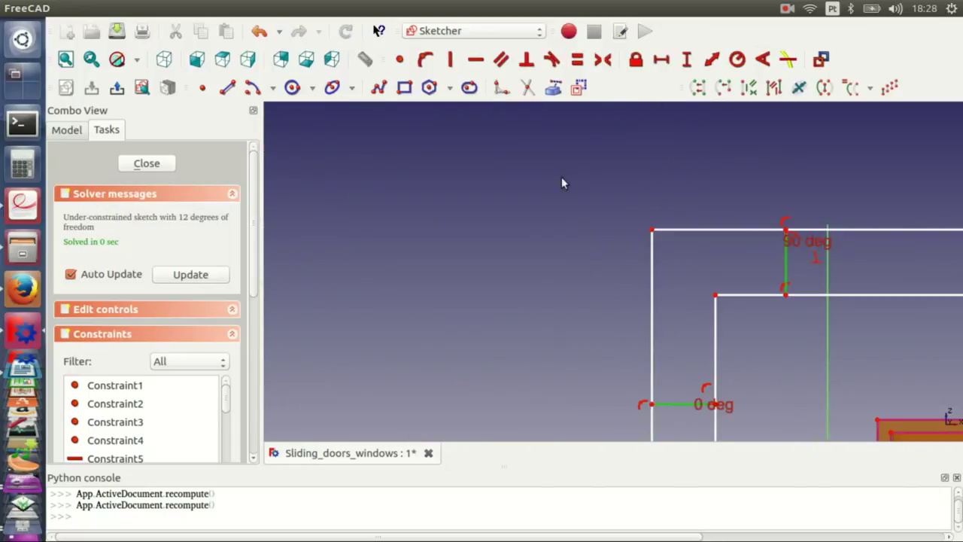
key(e)
scroll(587, 185, down, 2)
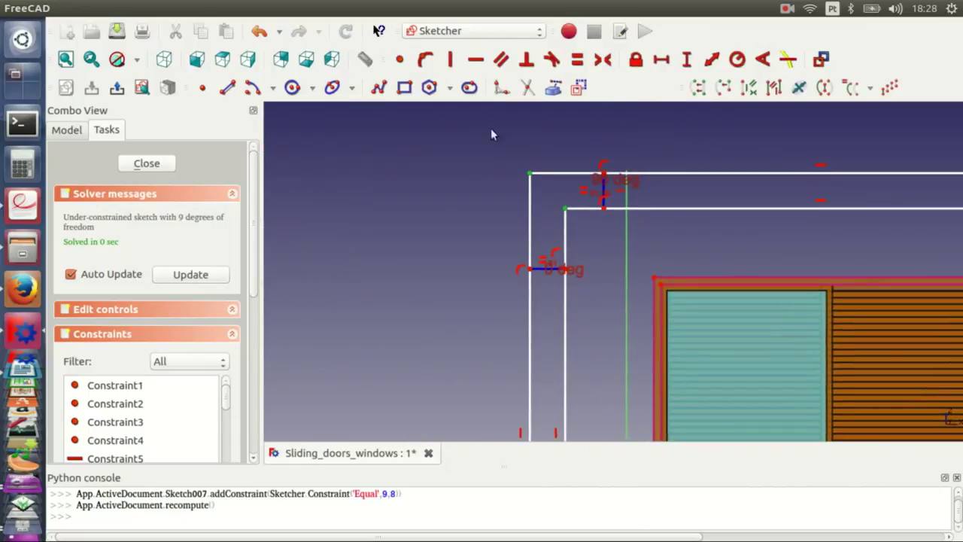
key(shift+h)
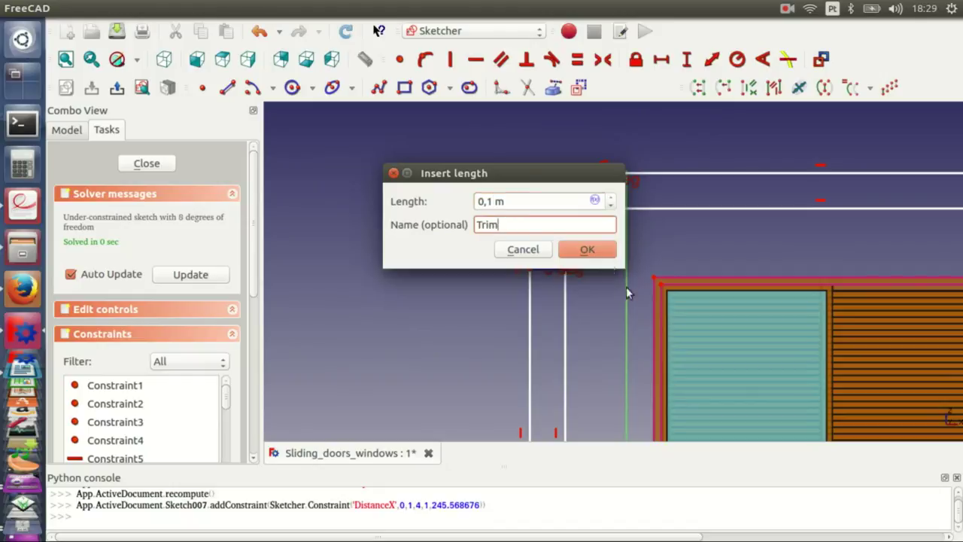
click(609, 250)
Add a 30 mm horizontal distance and a vertical distance constraint
scroll(609, 250, down, 3)
scroll(554, 198, up, 1)
scroll(459, 125, up, 3)
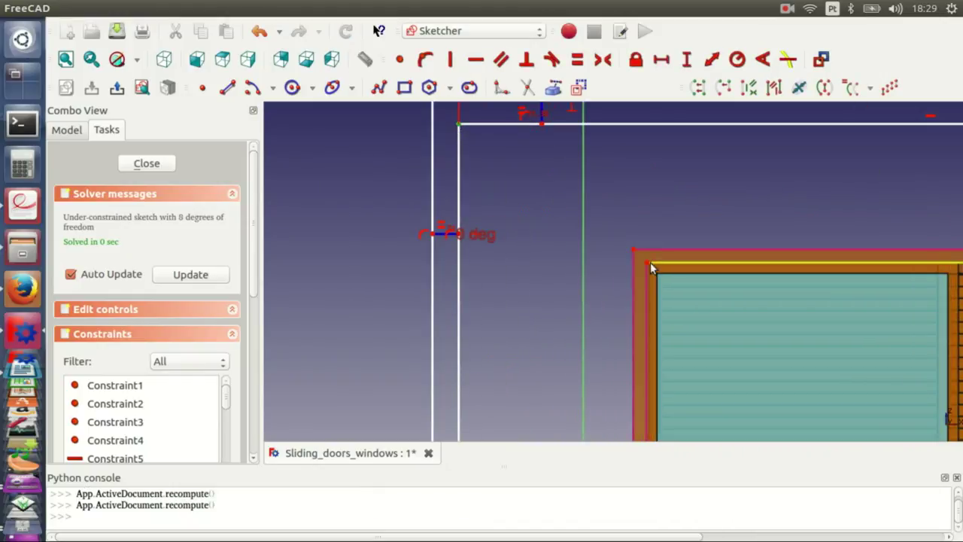
key(shift+h)
text(30mm)
key(Return)
click(685, 61)
key(Escape)
Constrain the bottom edge's vertical distance to 0 and add a horizontal corner distance
drag(795, 250, 788, 243)
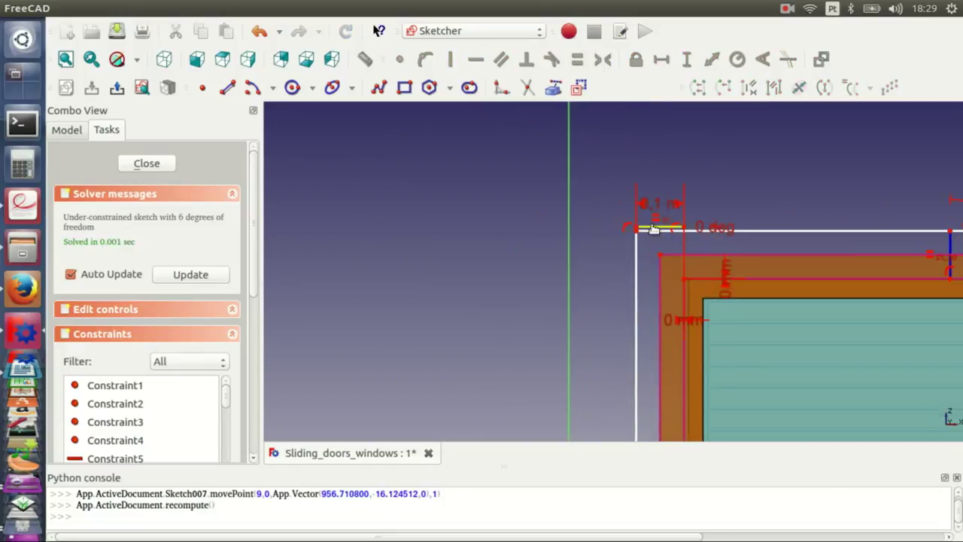
scroll(473, 189, down, 3)
scroll(579, 296, up, 5)
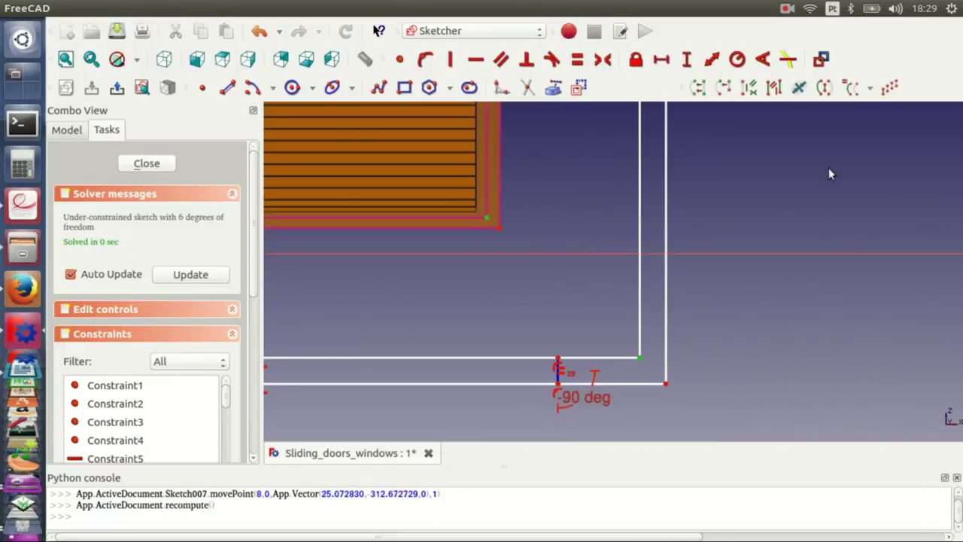
click(687, 59)
text(0)
key(Return)
click(661, 59)
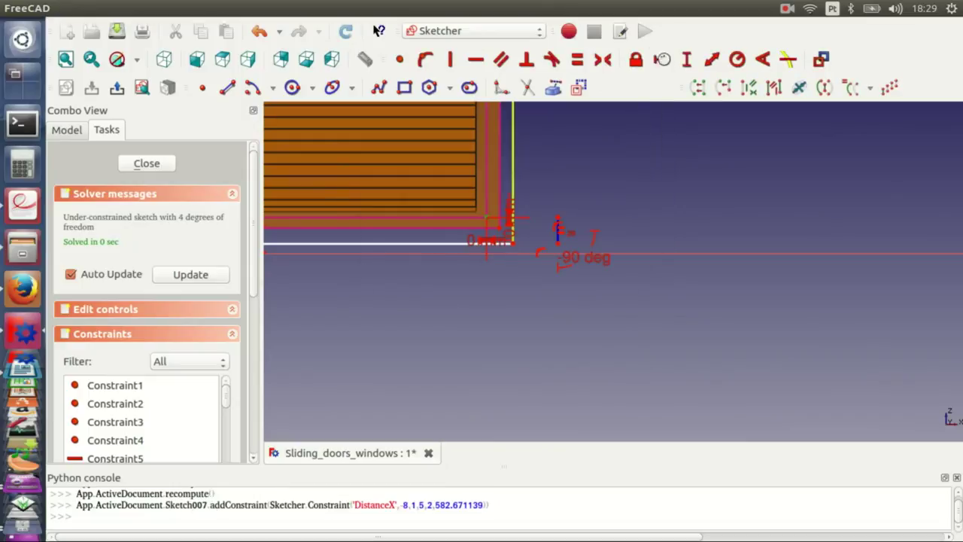
drag(630, 333, 429, 306)
scroll(430, 306, down, 3)
Close the trim sketch and make the Trim001 extrusion visible
click(146, 163)
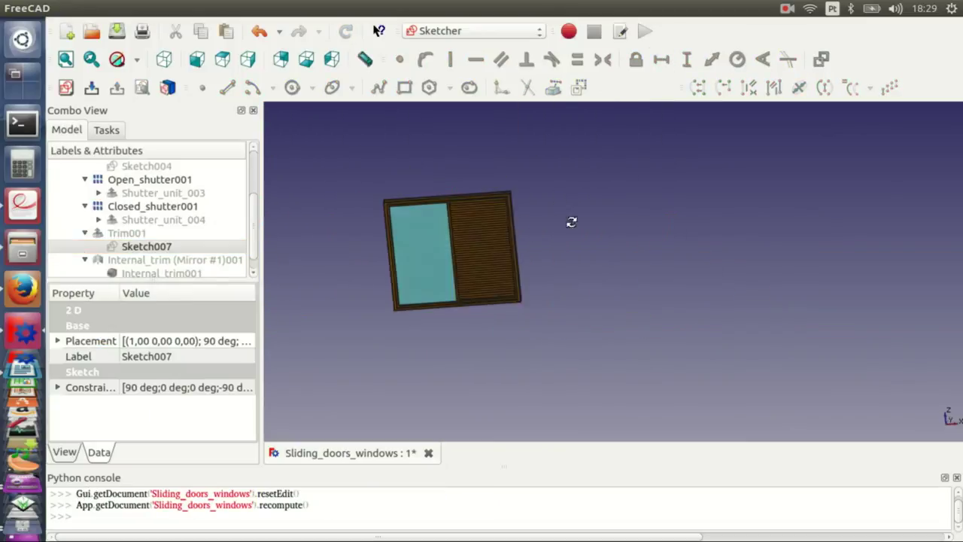
click(126, 233)
key(space)
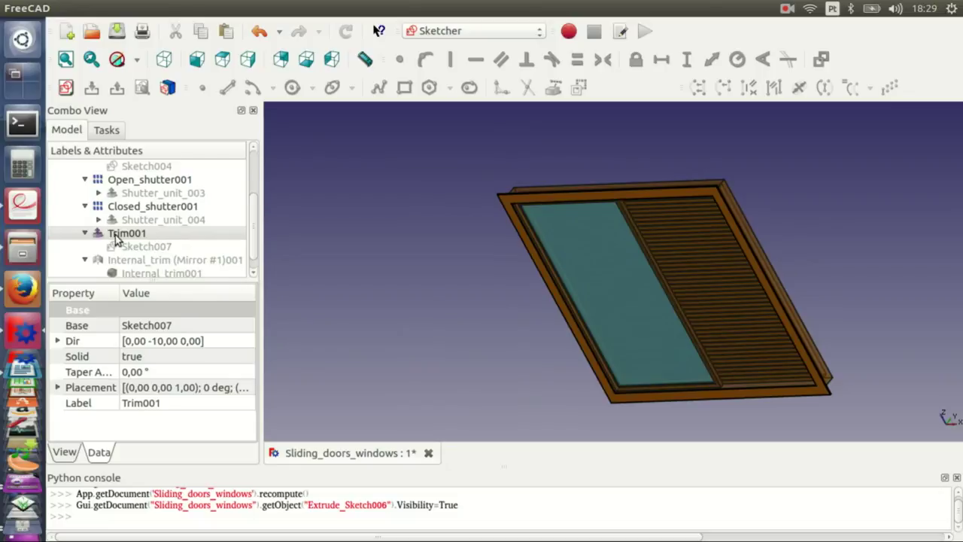
Show the mirrored internal trim and Internal_trim001, switch to isometric view, and save
click(174, 260)
key(space)
click(161, 274)
key(space)
click(164, 59)
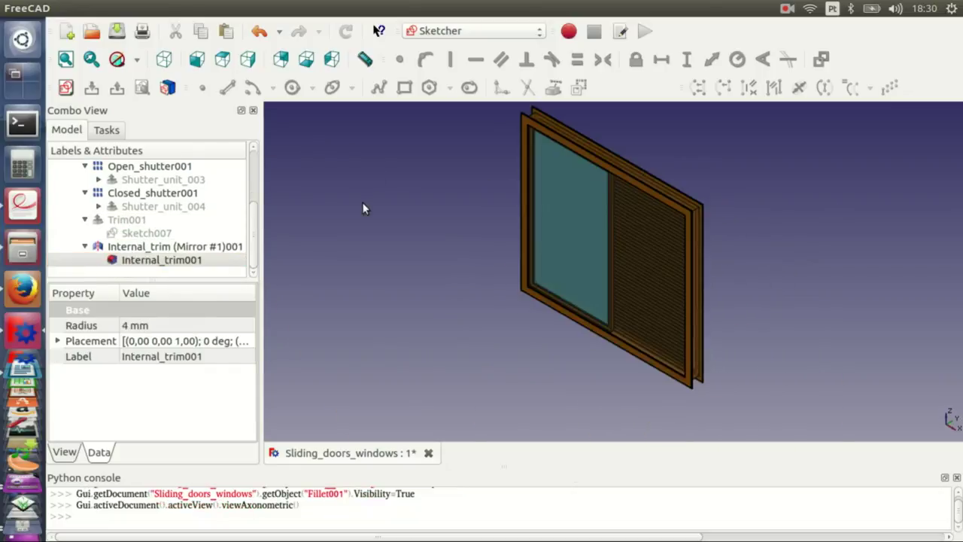
click(117, 31)
Set Sketch004's Width to 1,5 m
scroll(248, 220, up, 2)
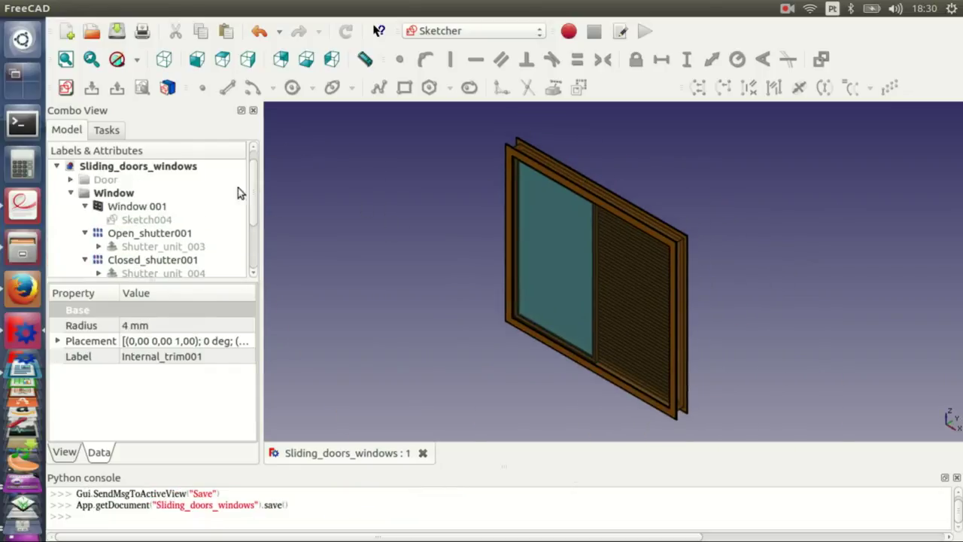
click(146, 219)
click(58, 387)
click(149, 233)
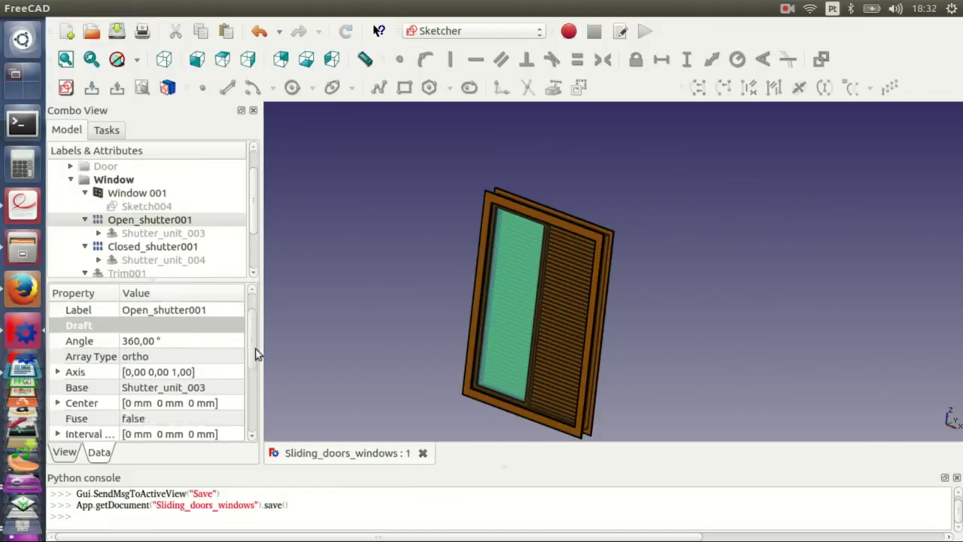
scroll(254, 354, down, 3)
click(152, 246)
click(85, 238)
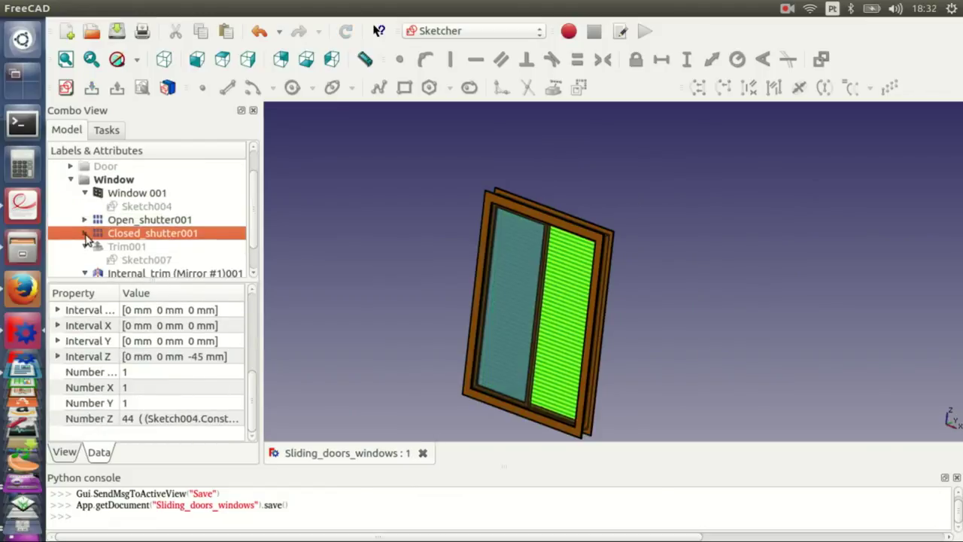
click(283, 248)
Set Sketch004's Origin_height to 0,95 m and save the document
scroll(249, 223, down, 1)
click(146, 179)
click(57, 325)
scroll(130, 407, down, 3)
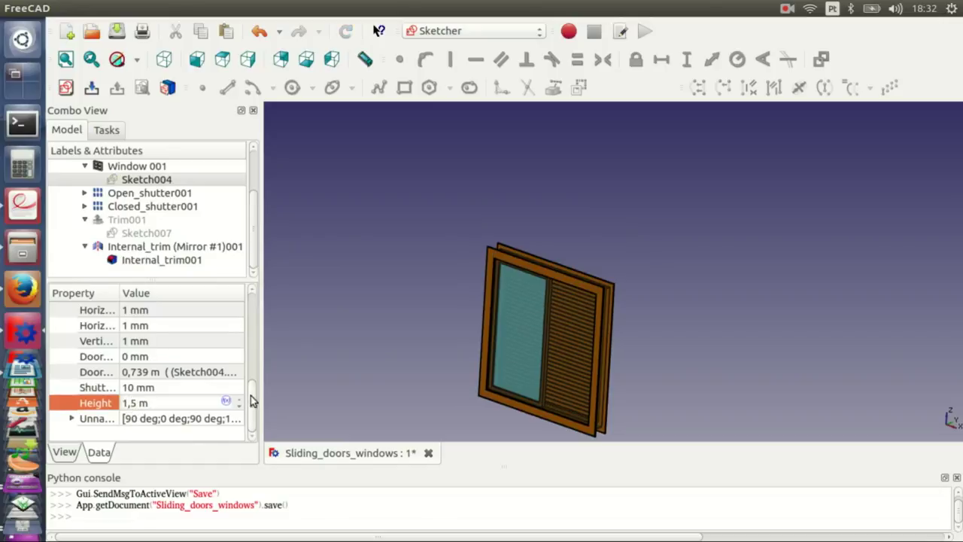
scroll(204, 377, up, 5)
scroll(202, 374, down, 3)
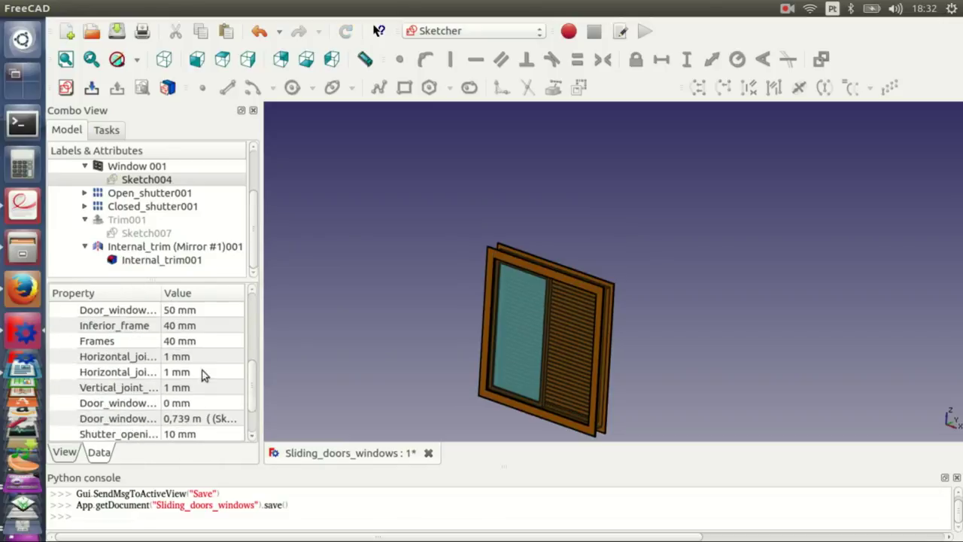
scroll(140, 349, up, 2)
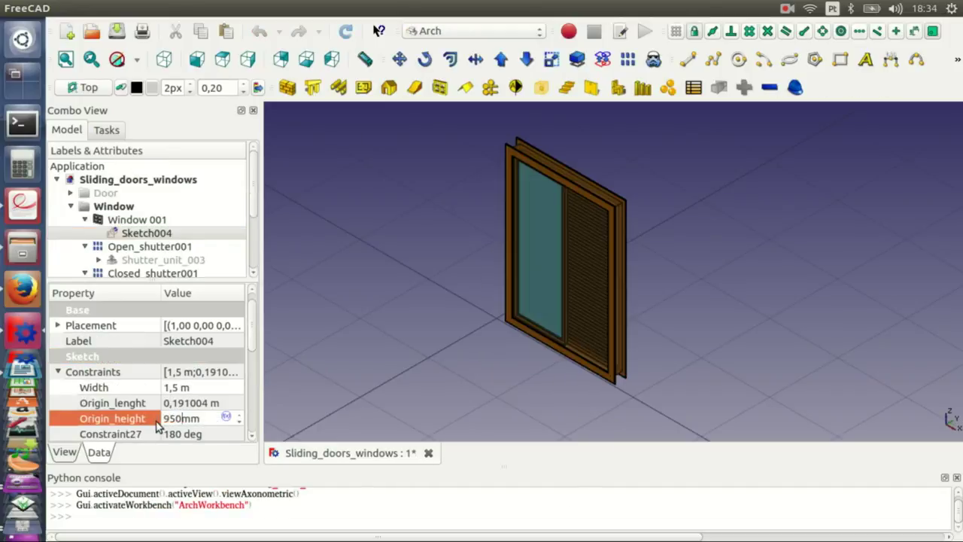
key(Return)
key(ctrl+s)
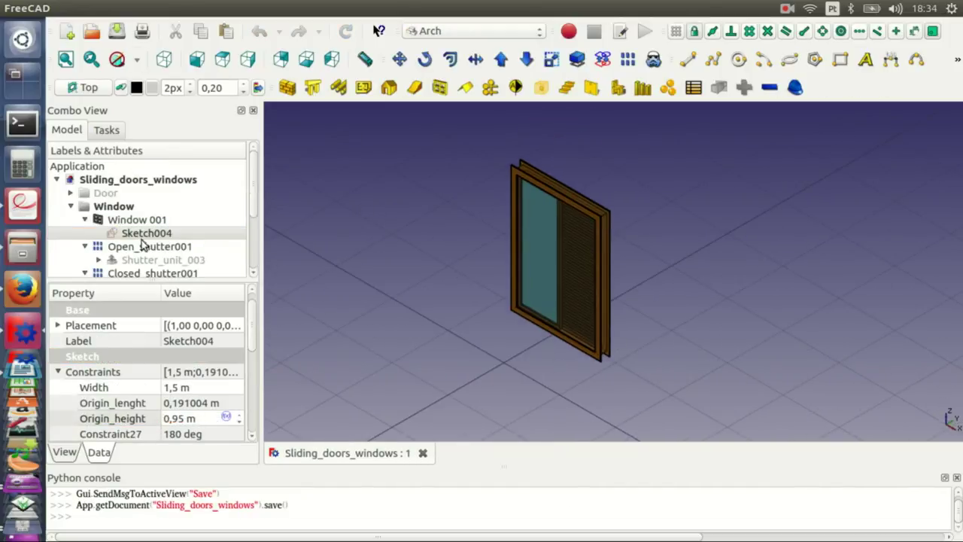
Hide the mirrored internal trim and rotate the view closer to the window
scroll(142, 238, down, 2)
click(121, 247)
key(space)
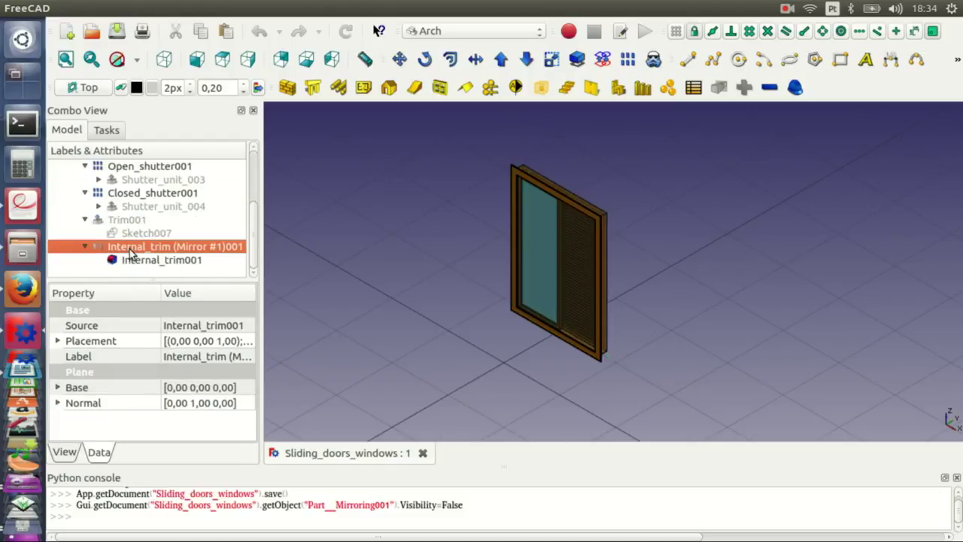
middle_drag(742, 316, 830, 330)
scroll(695, 304, up, 5)
With the window selected, switch to the Sketcher workbench and start a new sketch
click(663, 279)
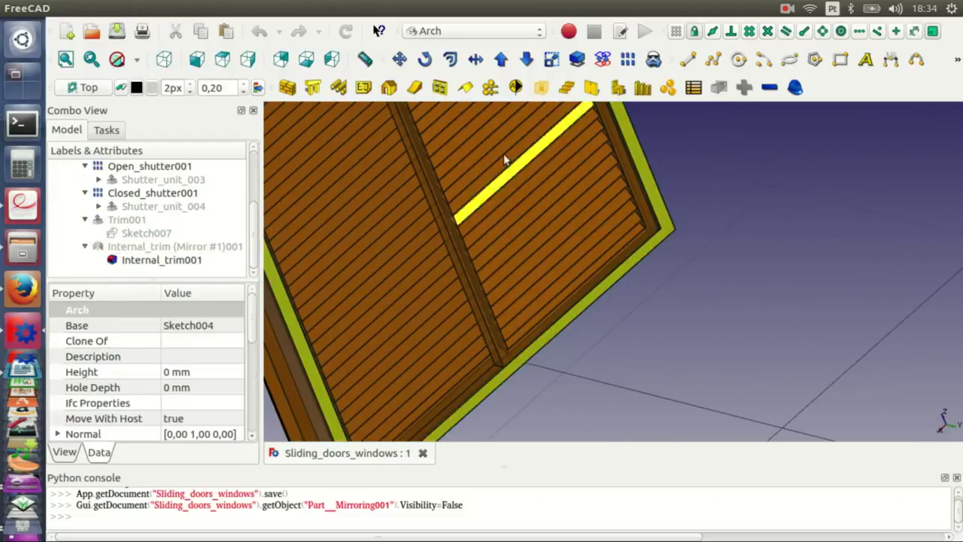
click(455, 31)
click(442, 430)
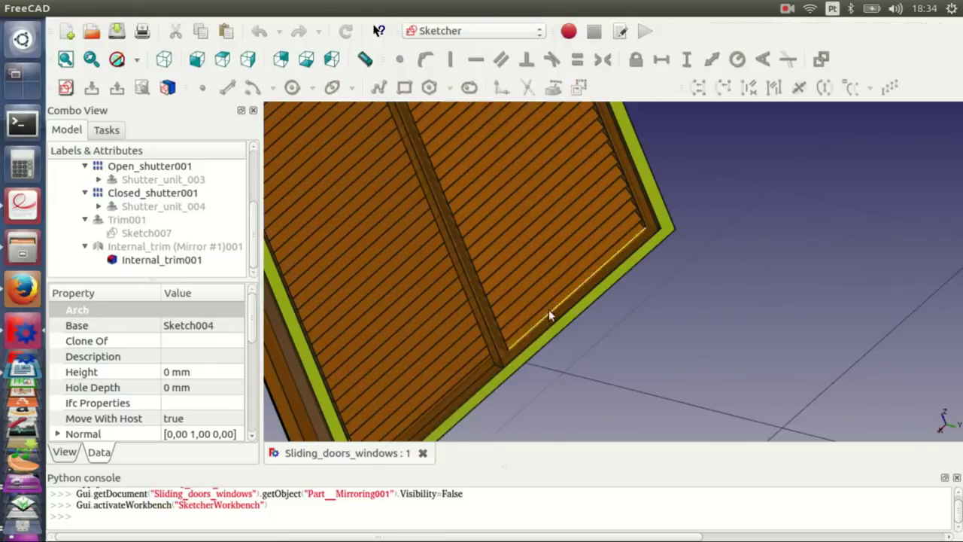
scroll(549, 309, down, 3)
middle_drag(612, 286, 635, 280)
click(164, 59)
scroll(624, 296, up, 3)
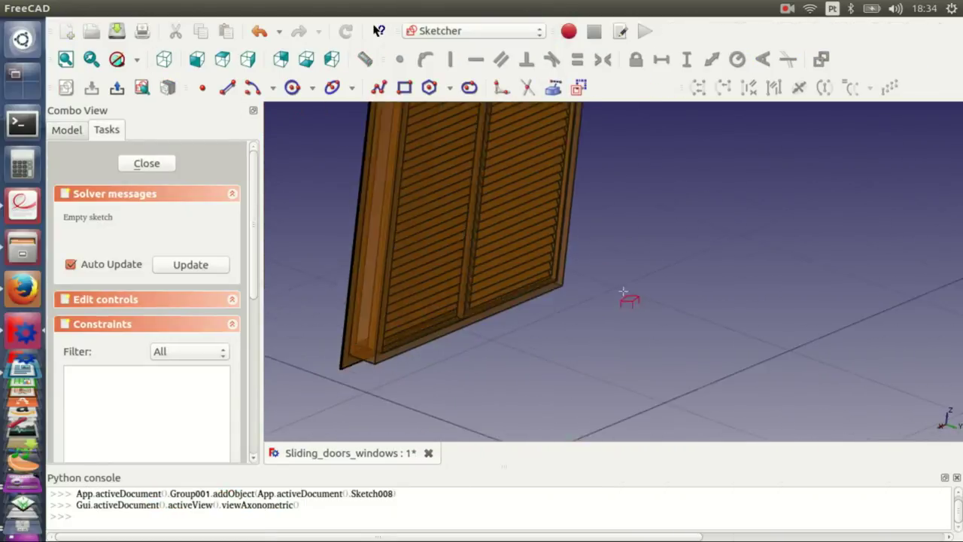
scroll(519, 271, up, 2)
scroll(507, 263, up, 2)
scroll(397, 311, up, 2)
Reference a frame edge as external geometry and view the sketch front-on in wireframe
click(397, 310)
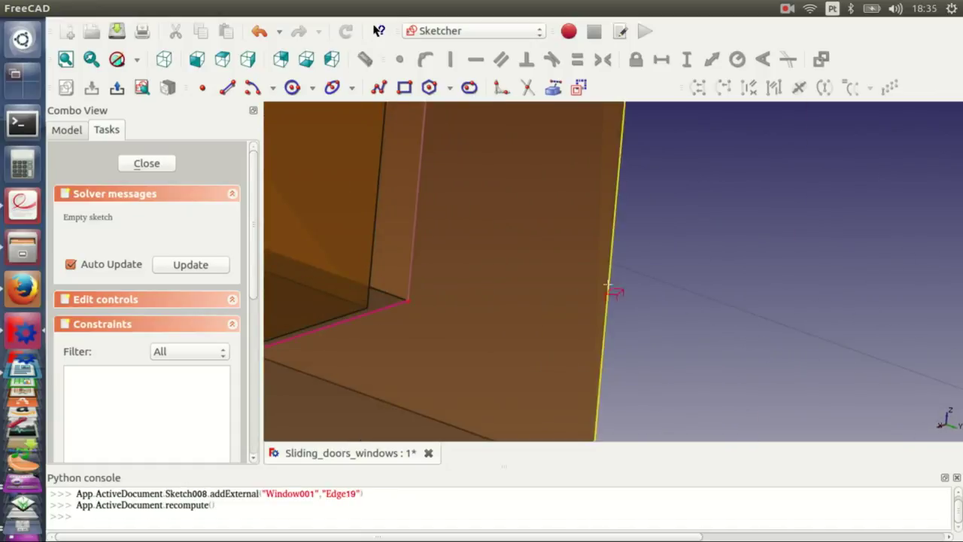
scroll(613, 290, down, 2)
scroll(605, 333, down, 3)
scroll(607, 327, up, 3)
scroll(606, 275, up, 3)
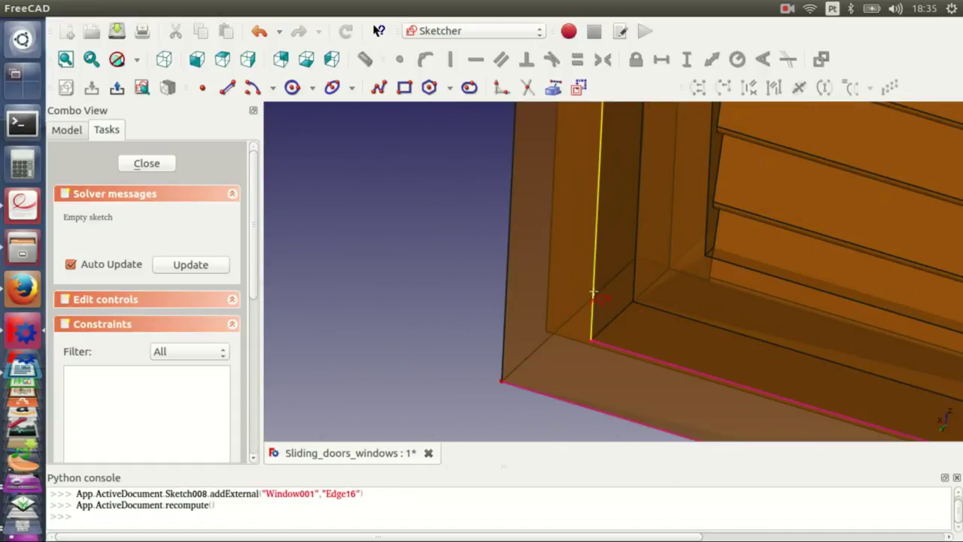
click(196, 58)
click(142, 87)
click(137, 59)
click(143, 129)
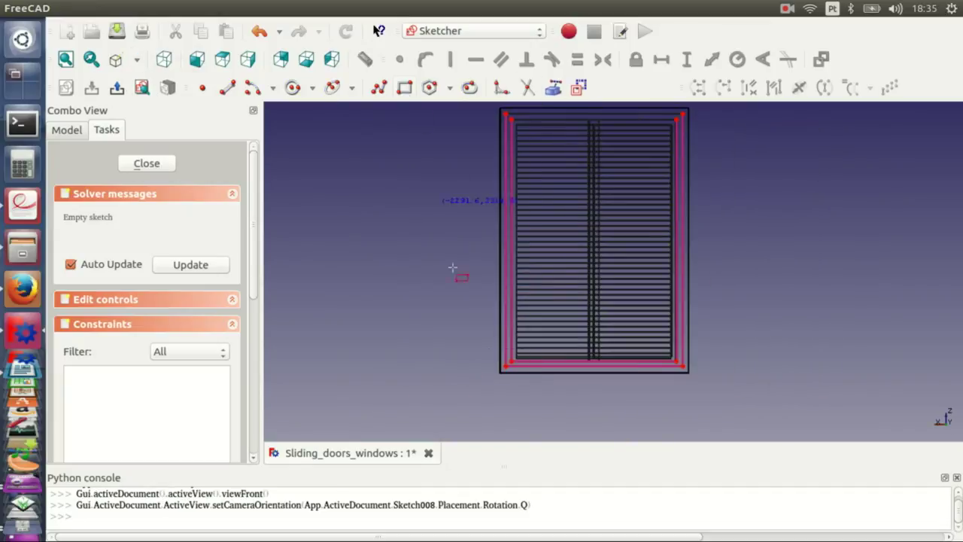
Draw a rectangle below the window and constrain its height to 25 mm
click(738, 407)
scroll(578, 310, up, 3)
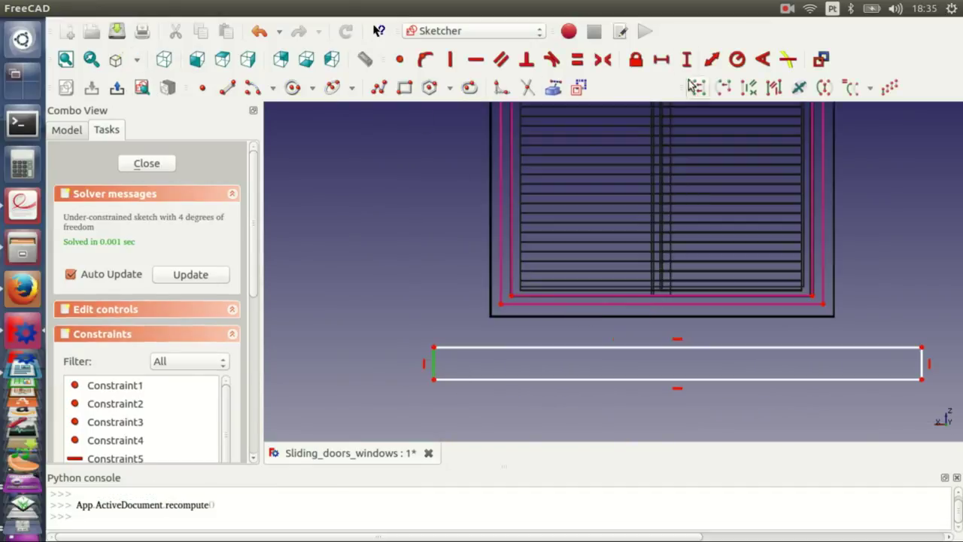
click(687, 60)
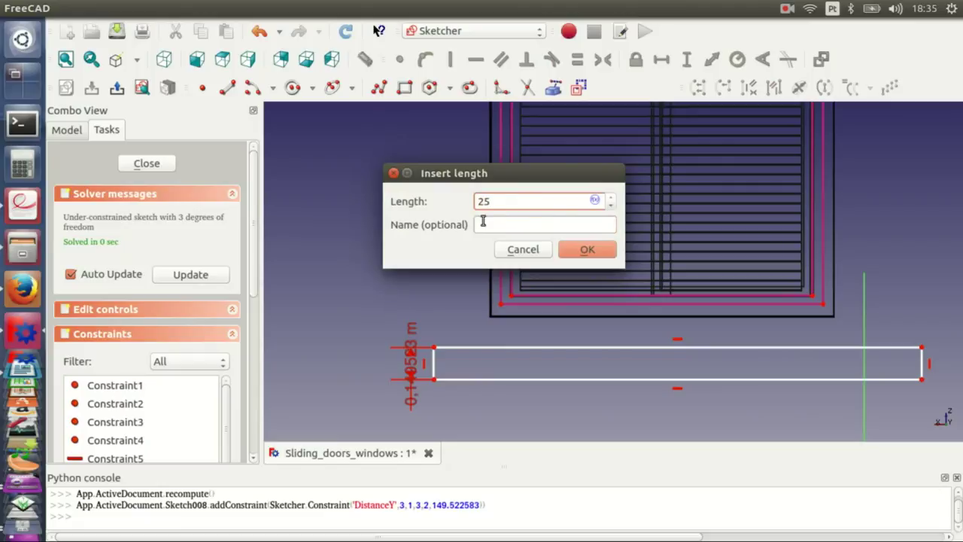
click(564, 257)
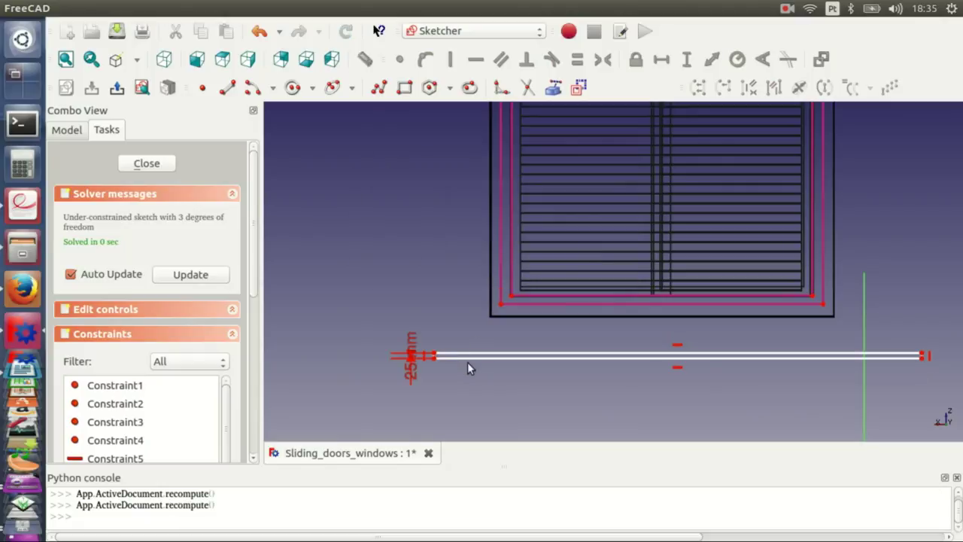
scroll(467, 362, up, 2)
Tie the rectangle to the frame bottom with three 0 mm distance constraints
click(644, 62)
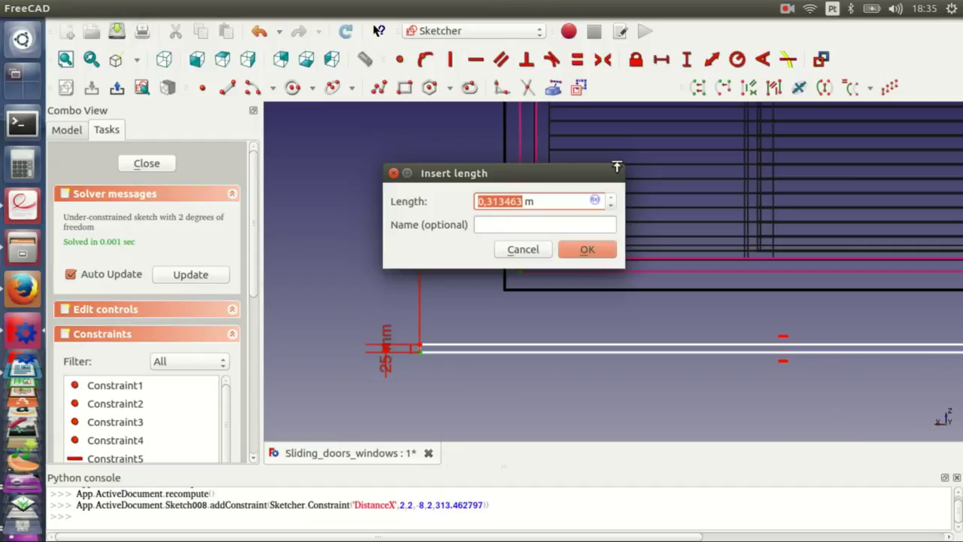
text(0)
key(Return)
click(520, 272)
click(686, 60)
text(0)
key(Return)
scroll(800, 282, down, 2)
scroll(800, 282, up, 3)
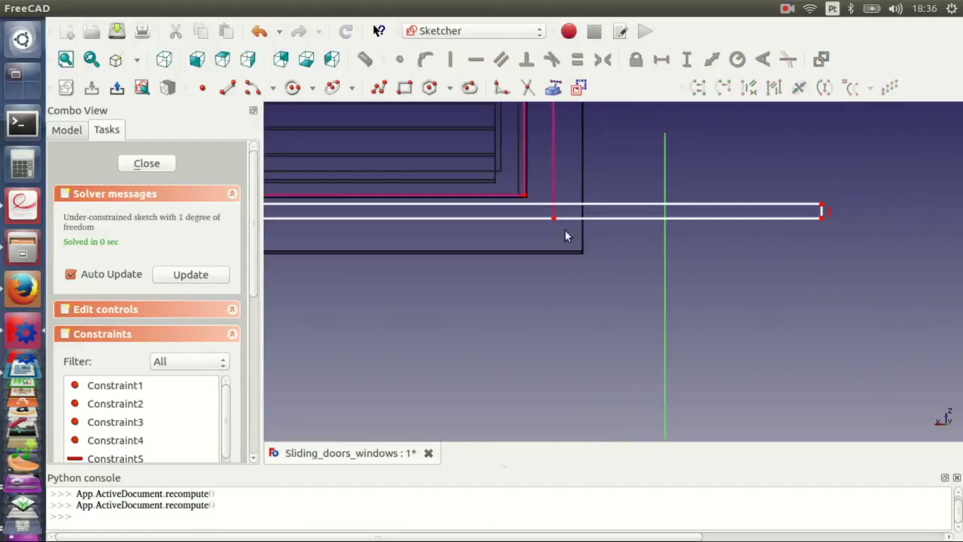
click(686, 59)
text(0,45928)
key(Return)
Restore shaded display and extrude Sketch008 in the Part workbench, entering direction values 1 and 0
key(Escape)
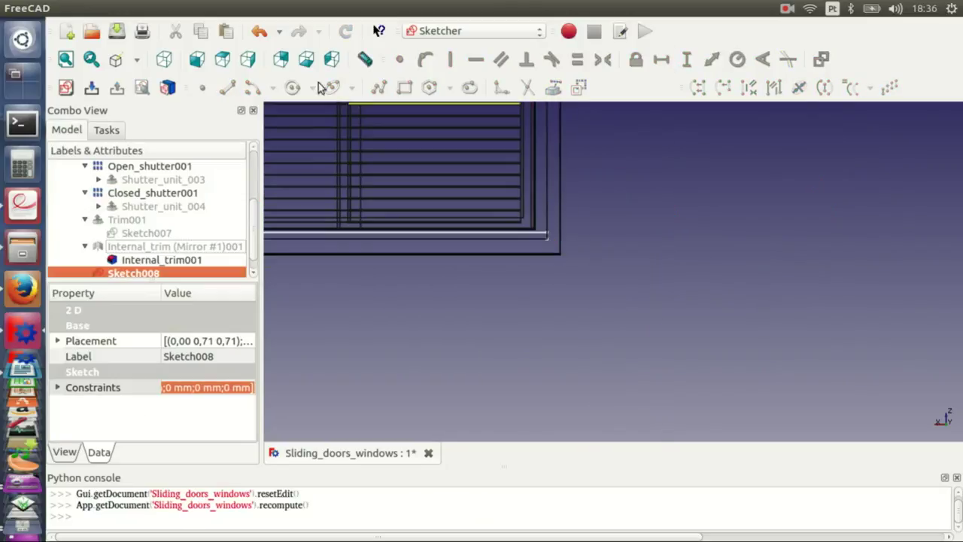
click(136, 59)
click(151, 76)
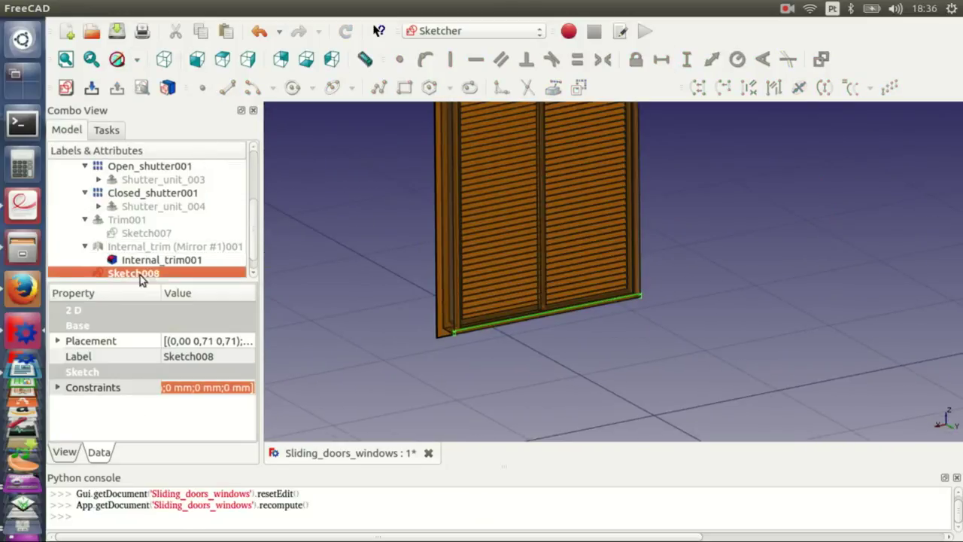
click(474, 31)
click(429, 302)
click(253, 88)
text(1)
key(Tab)
text(0)
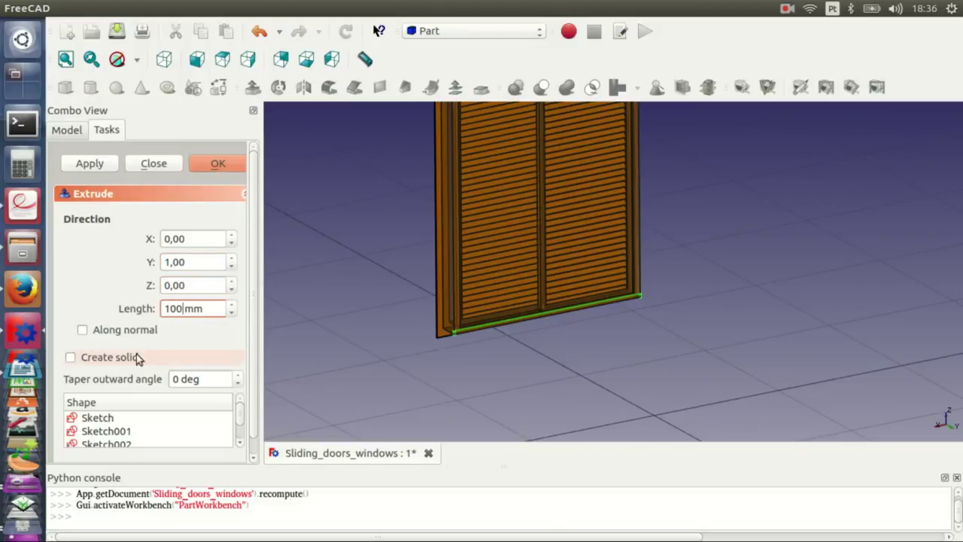
click(224, 164)
Rename the Sketch008_Extrude object's label to 'Sill'
scroll(492, 333, up, 3)
scroll(493, 333, down, 3)
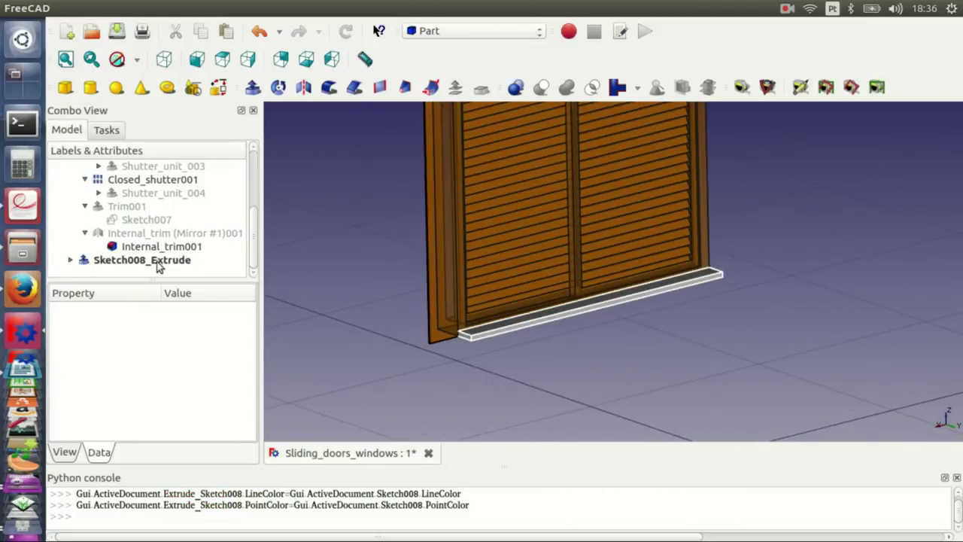
click(157, 259)
double_click(201, 403)
text(Sill)
Adjust Sill's display colours, setting its point colour to black
right_click(143, 261)
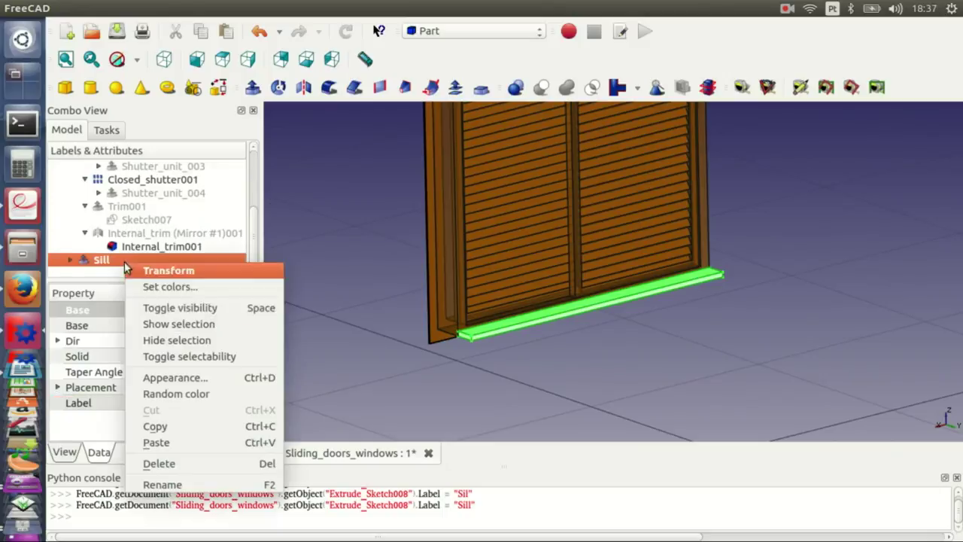
click(160, 374)
click(199, 195)
key(Escape)
click(217, 381)
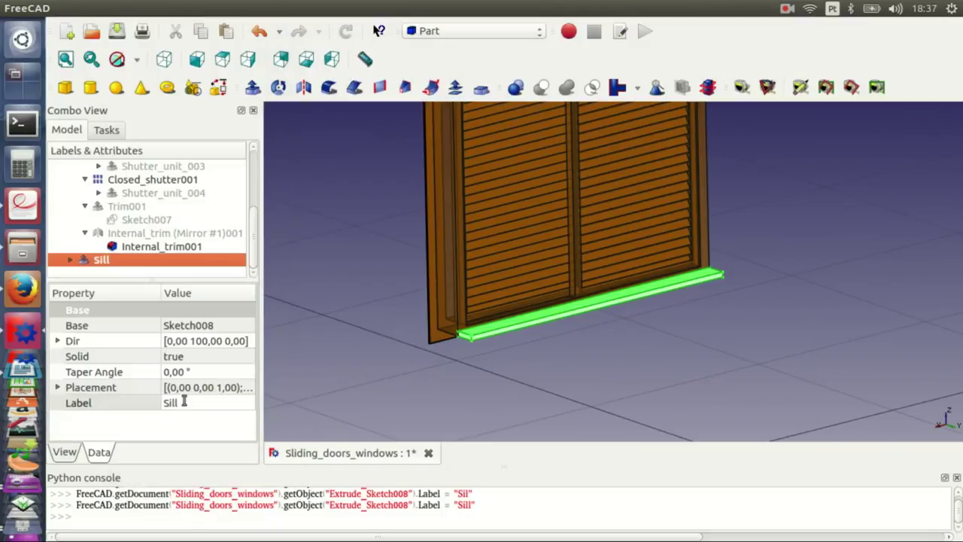
click(64, 451)
click(175, 425)
click(655, 370)
Move Sill to a new position among the objects in the model tree
click(426, 378)
mouse_move(427, 378)
middle_down()
mouse_move(387, 316)
mouse_move(404, 279)
middle_up()
scroll(448, 325, up, 2)
scroll(480, 302, up, 2)
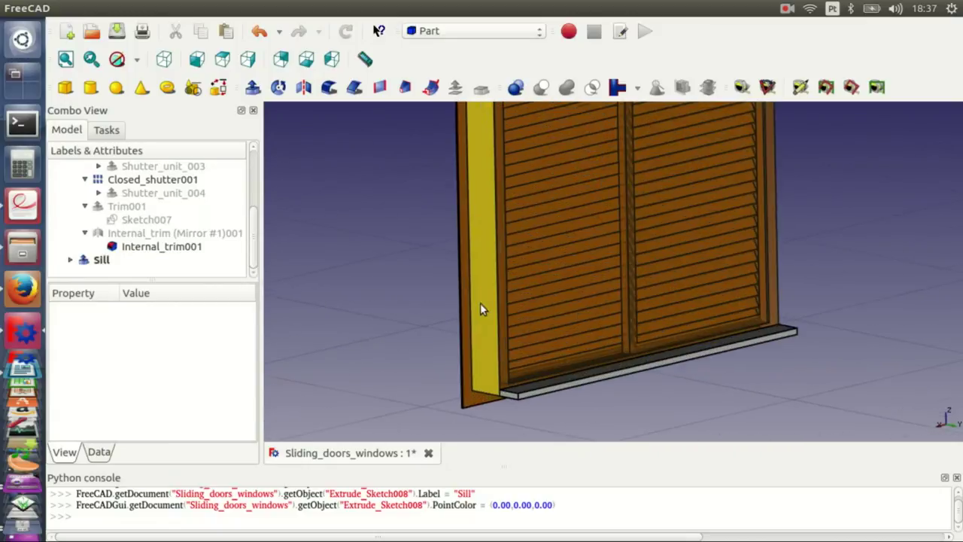
scroll(481, 302, down, 4)
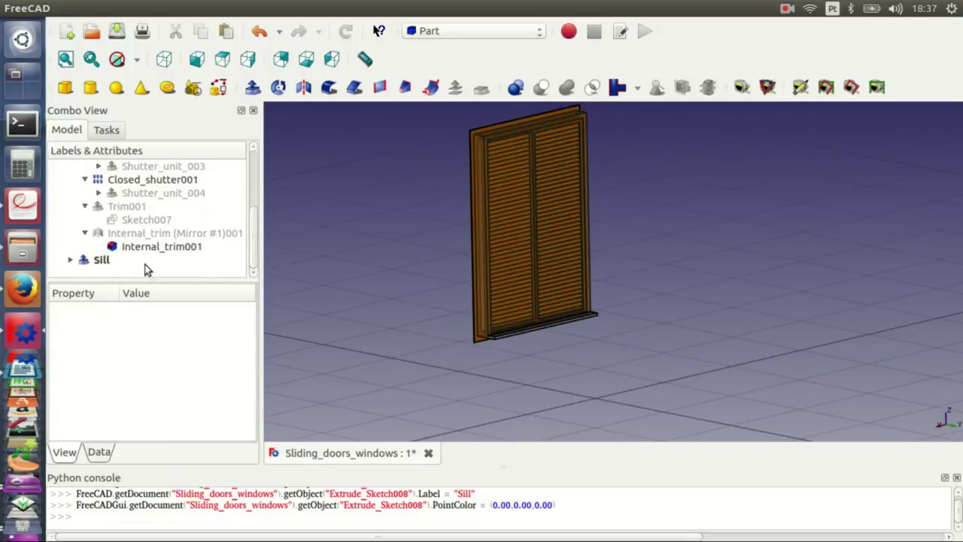
drag(146, 267, 132, 205)
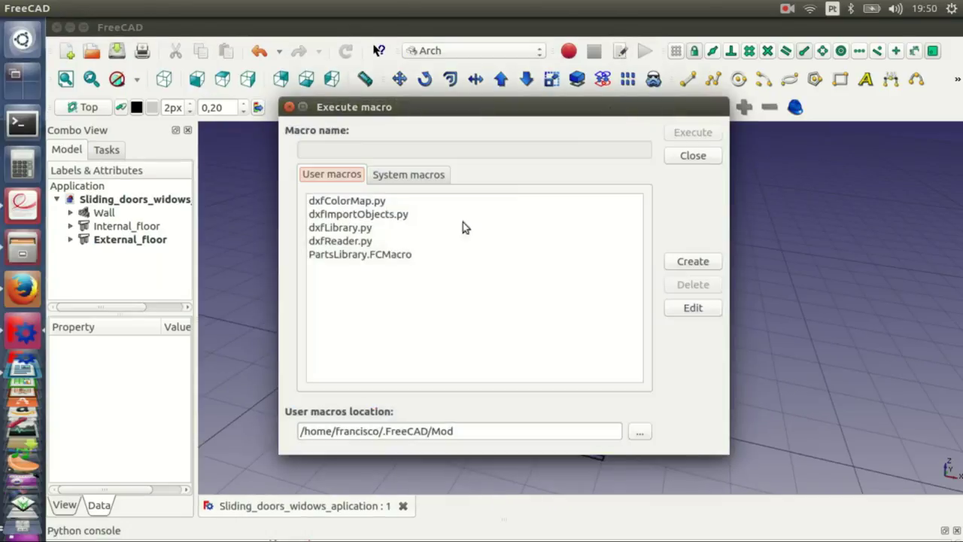
Run the Parts Library macro and insert Sliding_doors from Architectural Parts > Doors
click(359, 254)
click(692, 133)
click(707, 153)
click(722, 167)
click(734, 279)
scroll(742, 250, down, 3)
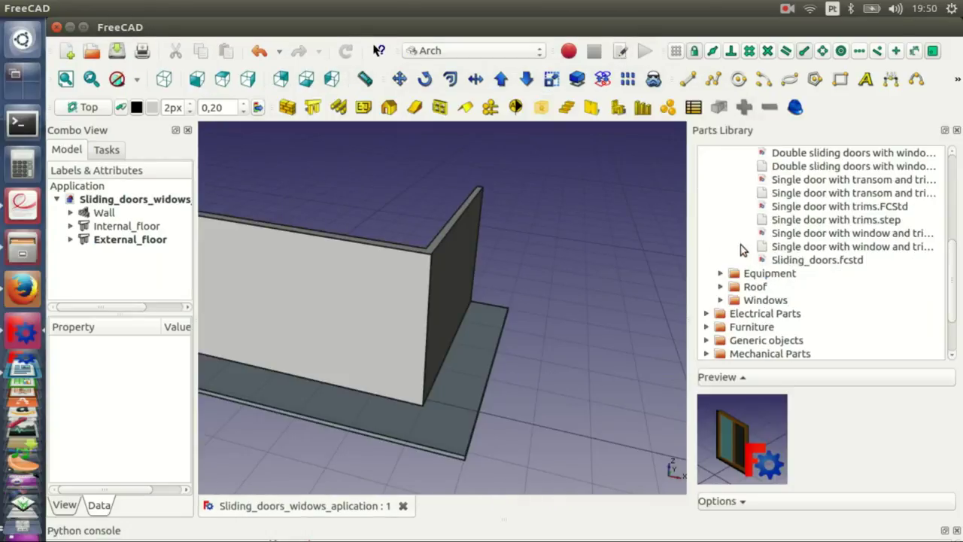
double_click(798, 260)
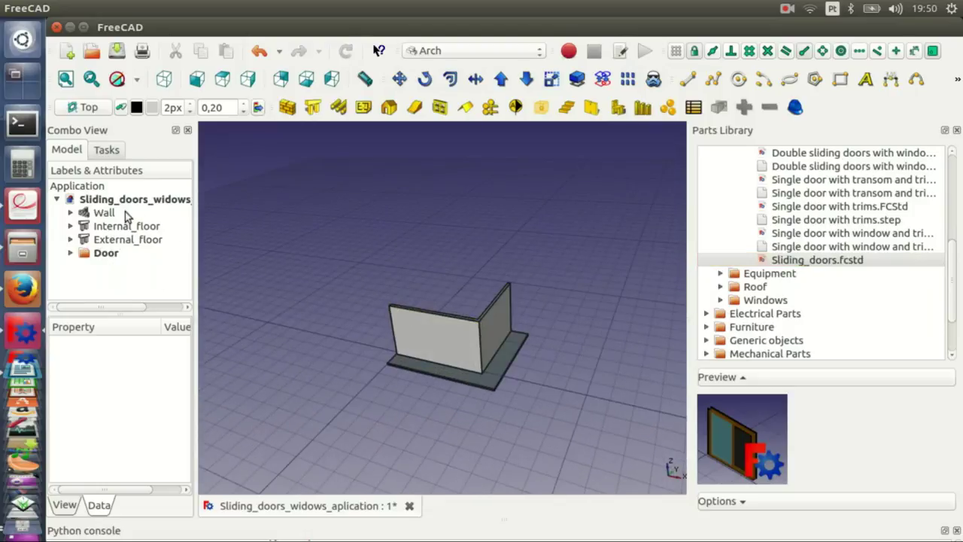
Hide the Wall, the floors and the inserted Door
click(104, 213)
shift+click(129, 239)
key(space)
click(106, 253)
key(space)
Insert the Sliding_windows part from the Windows category and close the Parts Library
scroll(818, 279, up, 5)
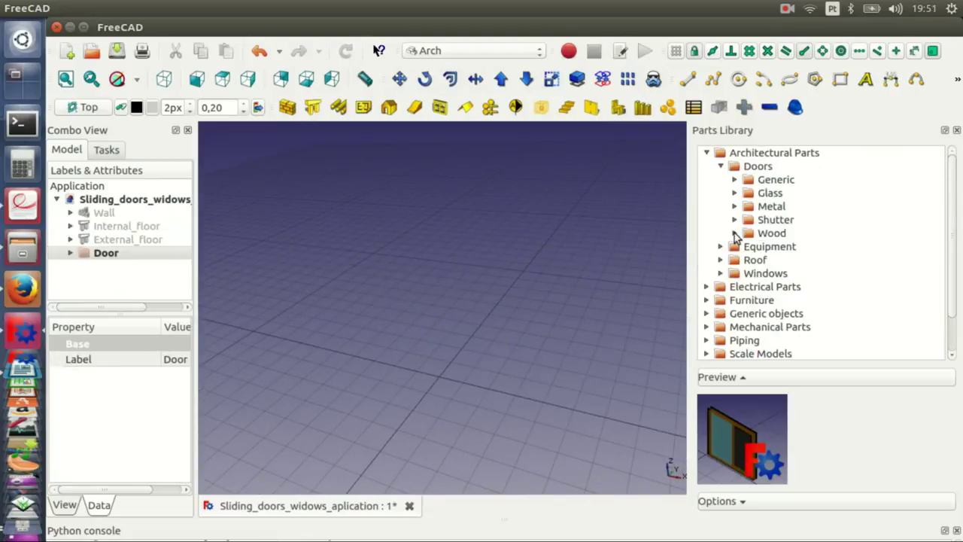
click(721, 167)
click(721, 206)
click(735, 287)
double_click(824, 300)
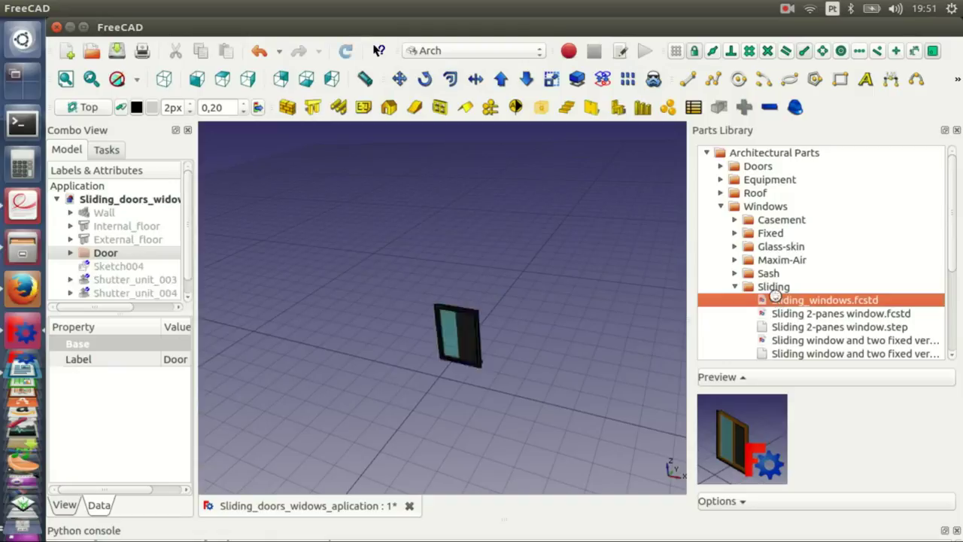
click(957, 130)
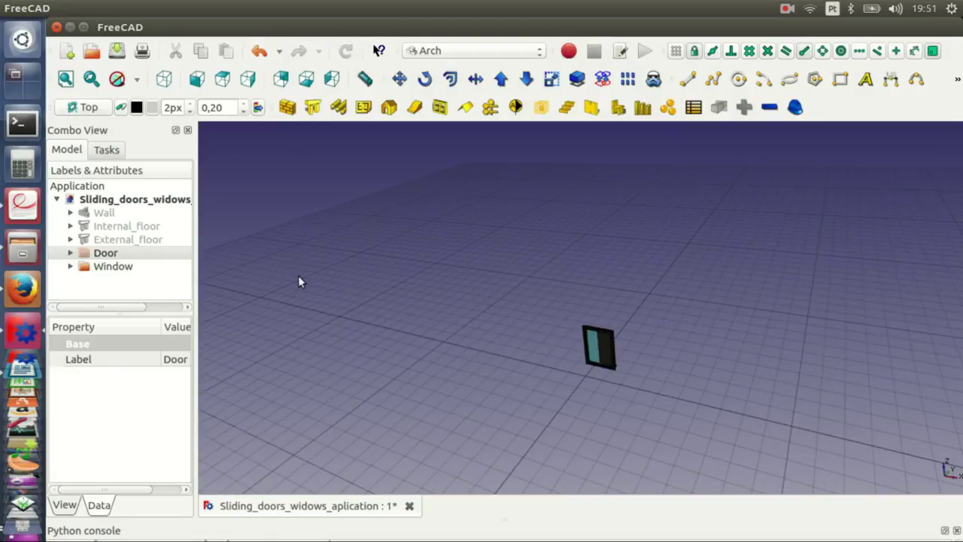
click(113, 216)
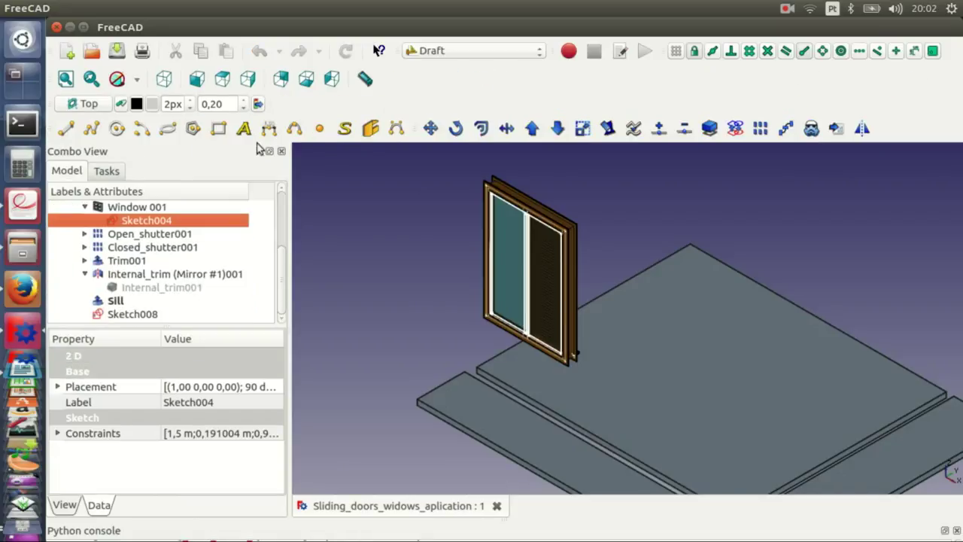
From the top view, rotate the window about a centre of 0
click(222, 79)
click(456, 129)
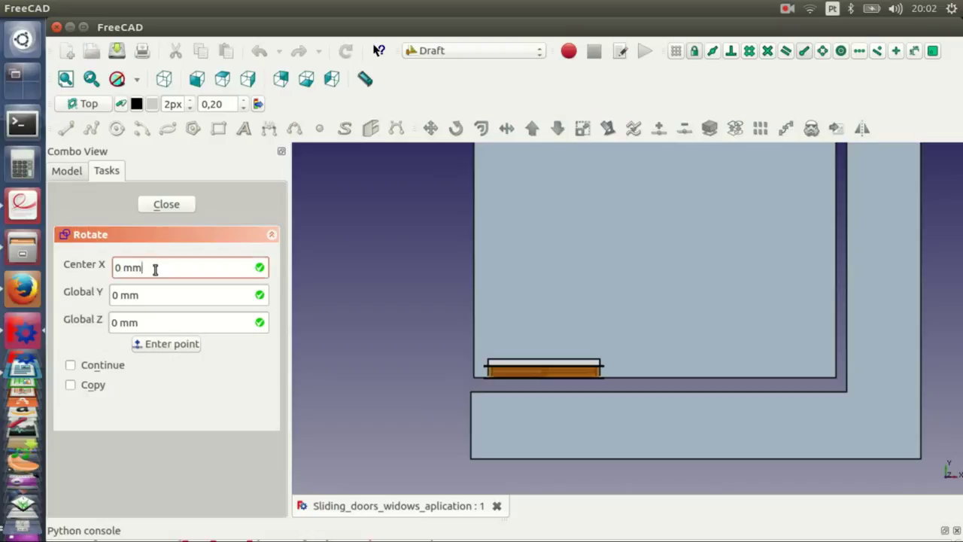
key(Return)
text(0)
key(Return)
Set Window 001's Normal to x 1, y 0
click(164, 79)
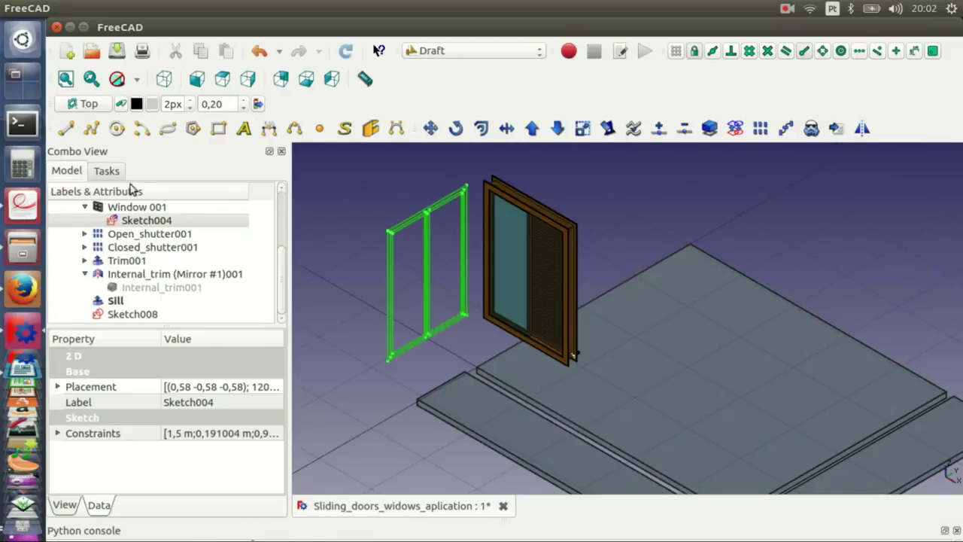
click(137, 207)
double_click(188, 463)
text(1)
double_click(181, 479)
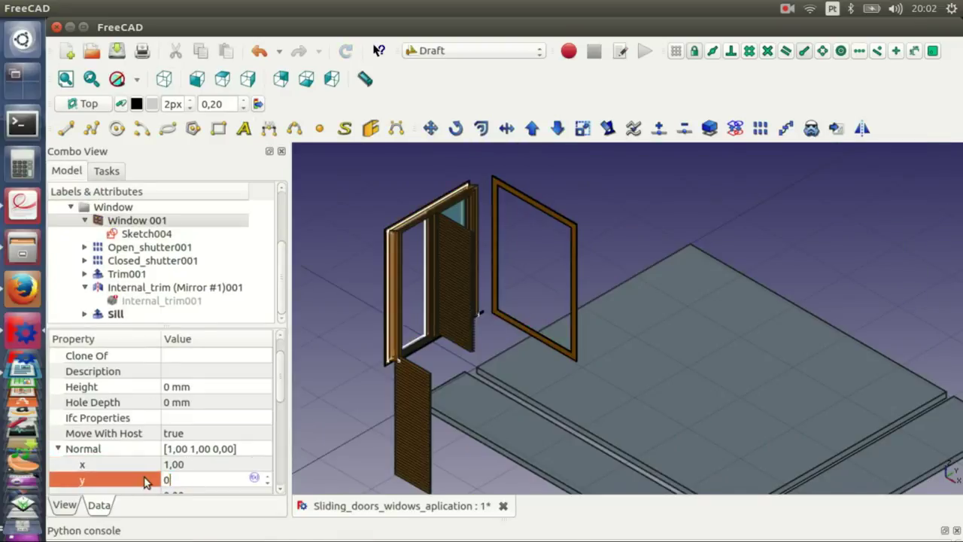
key(Return)
drag(290, 298, 350, 298)
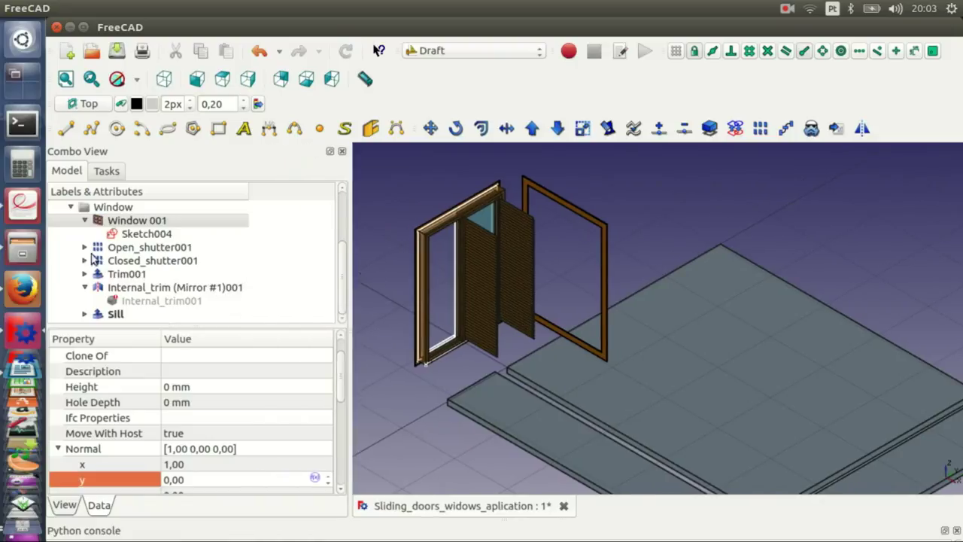
Move Shutter_unit_003's width expression from Dir x into Dir y
click(84, 247)
click(163, 260)
click(57, 387)
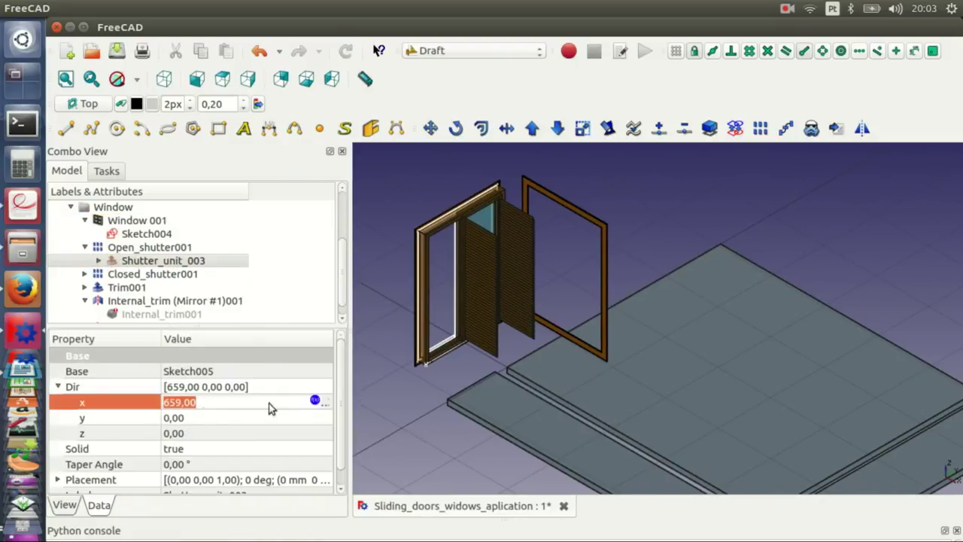
click(315, 399)
click(188, 421)
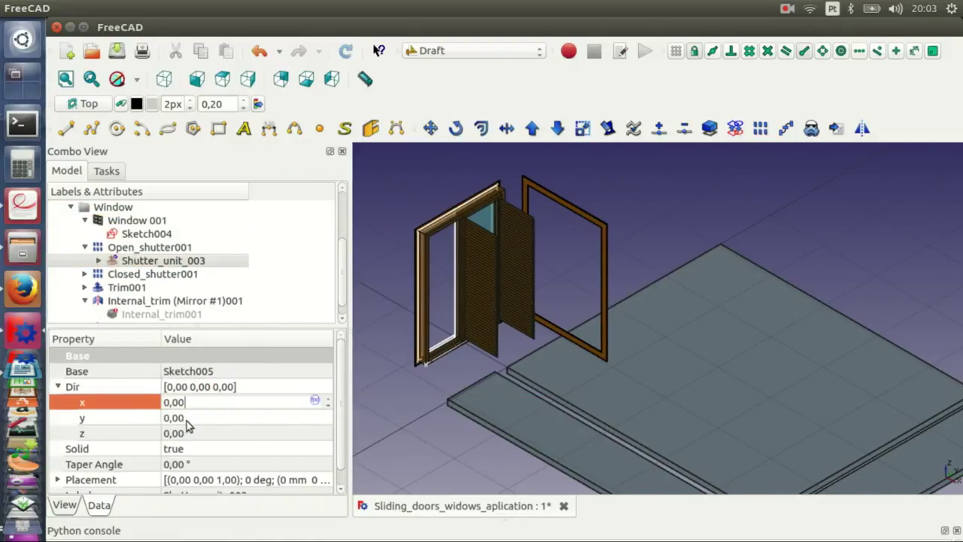
click(186, 419)
click(316, 417)
text(Sketch004.Constraints.Door_window_width - 2 * Sketch004.Constraints.Frames)
key(Return)
click(385, 379)
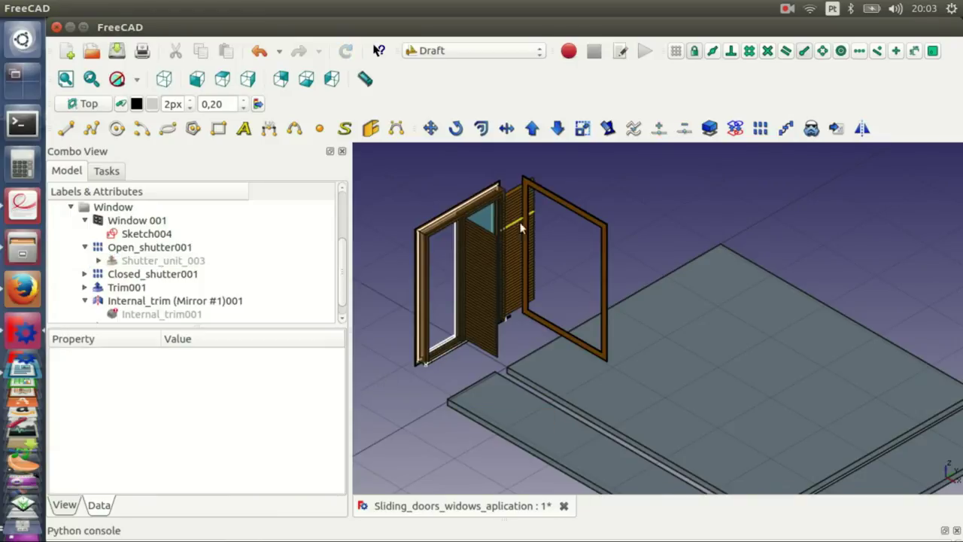
Negate Shutter_unit_003's Dir y expression by wrapping it as ( ) * -1
scroll(521, 228, up, 3)
scroll(598, 395, up, 3)
scroll(577, 390, down, 2)
click(143, 261)
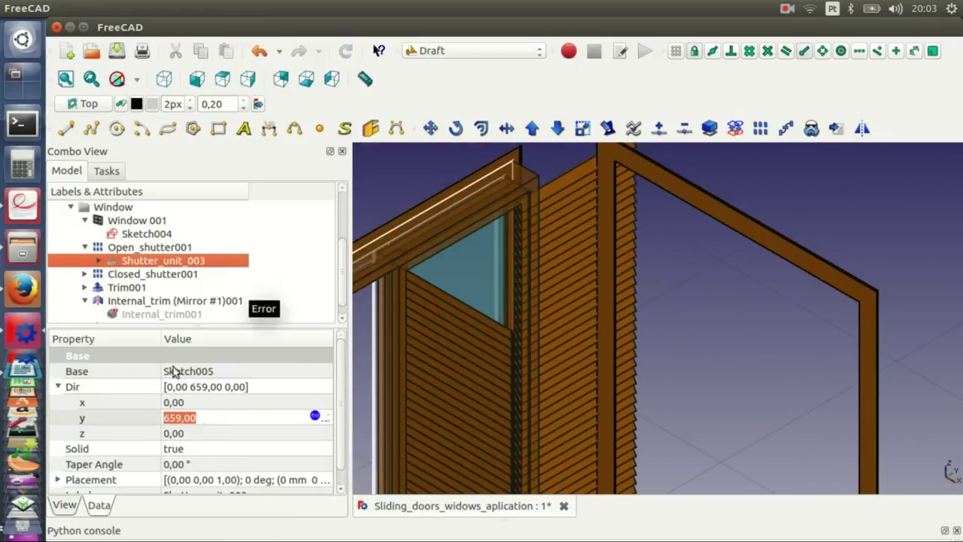
click(315, 416)
click(162, 417)
text(()
key(ctrl+Right)
key(ctrl+Right)
key(ctrl+Right)
text() * -1)
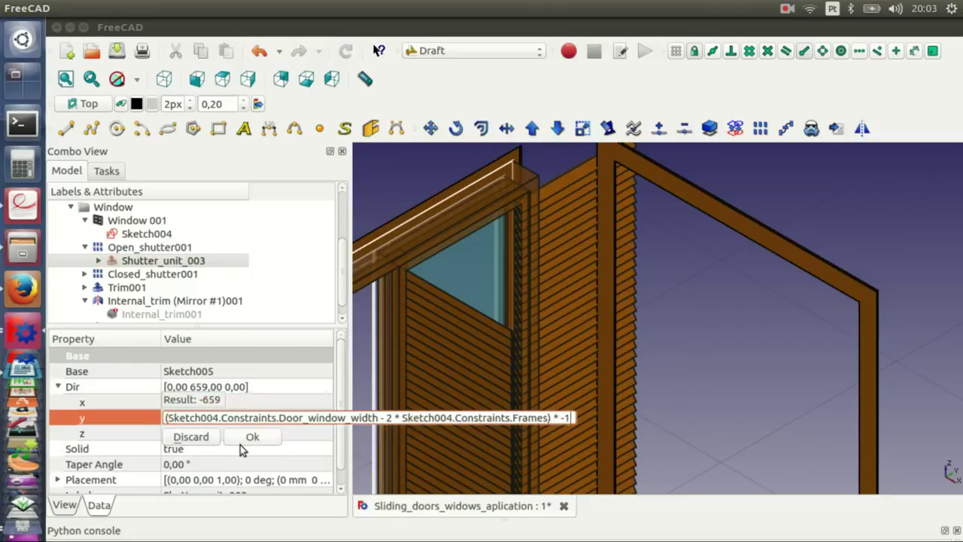
click(253, 436)
click(729, 300)
Move Shutter_unit_004's width expression from Dir x into a negated Dir y
scroll(730, 300, down, 2)
click(153, 274)
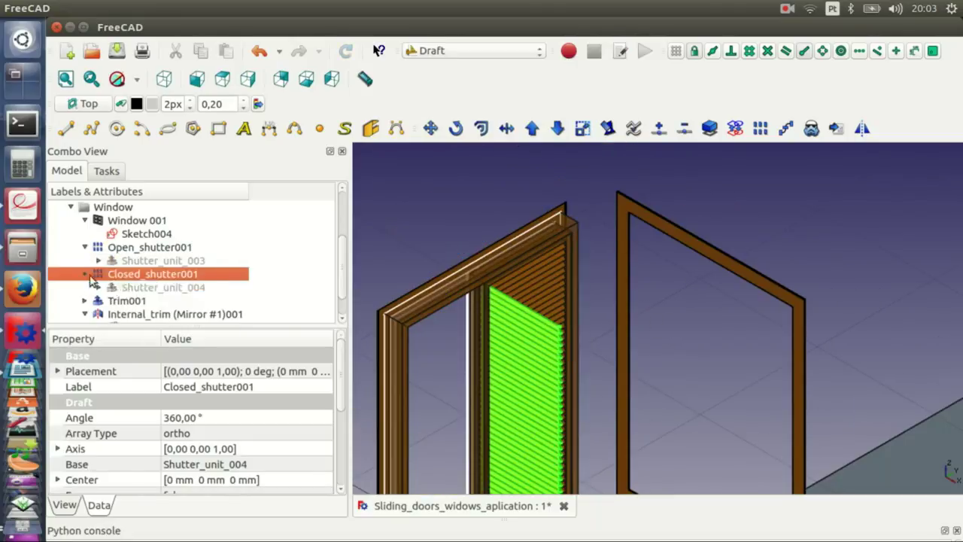
click(163, 288)
click(183, 402)
key(equal)
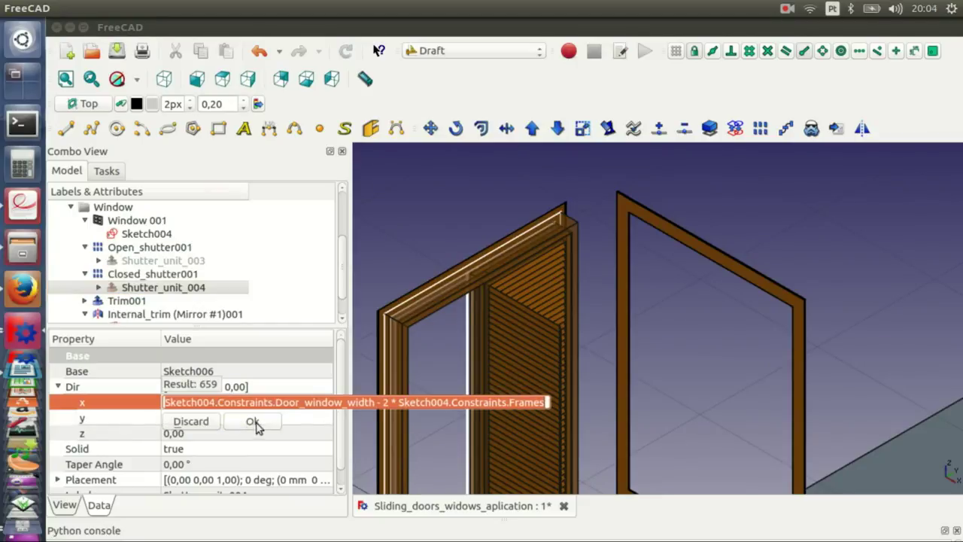
key(ctrl+x)
click(255, 426)
click(316, 419)
key(equal)
key(ctrl+v)
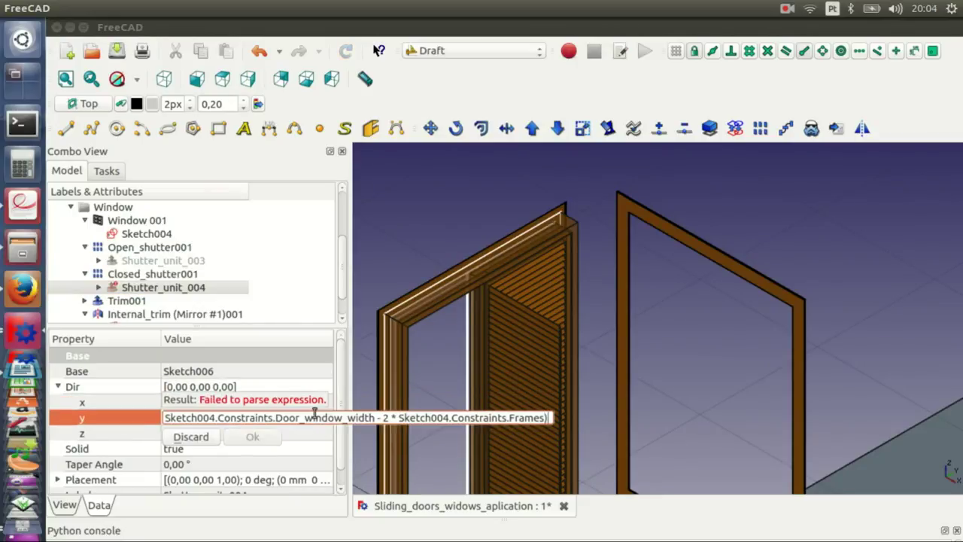
text(()
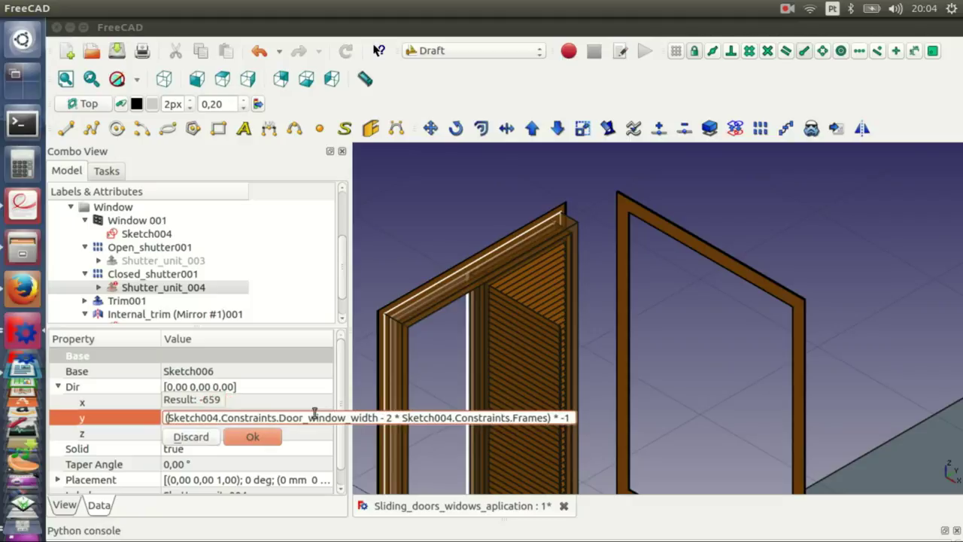
click(256, 437)
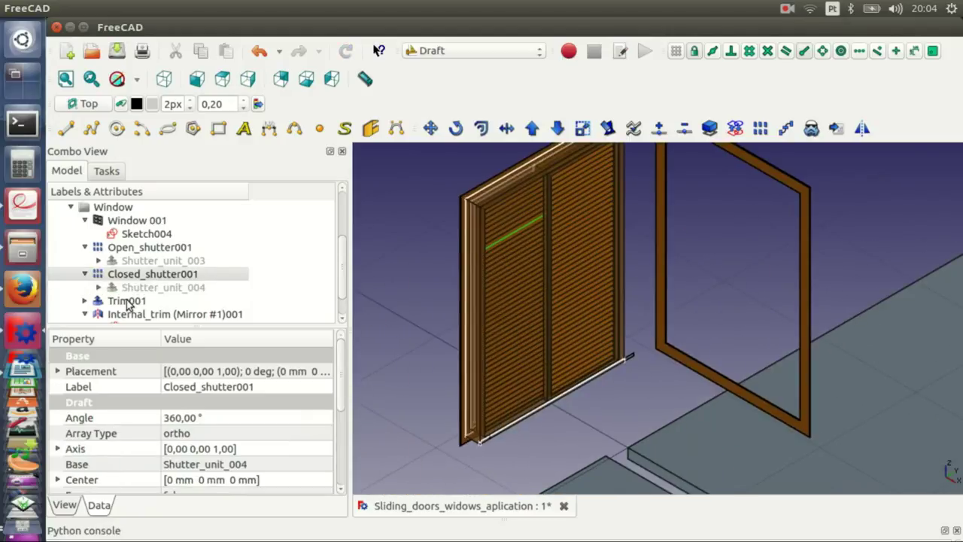
Set Trim001's extrusion Dir to x -10, y 0
click(131, 306)
click(85, 302)
scroll(141, 280, down, 1)
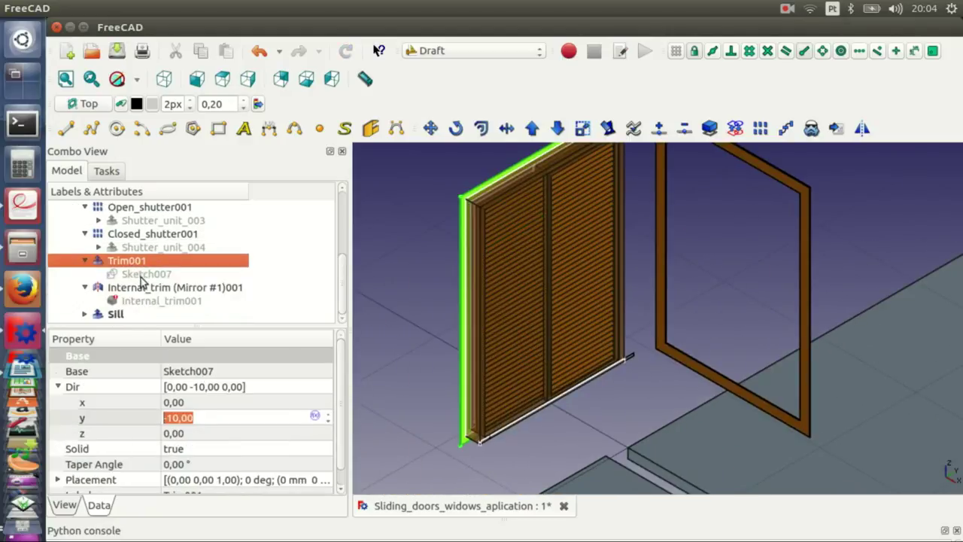
click(193, 402)
text(-10)
key(Tab)
text(0)
scroll(428, 189, up, 3)
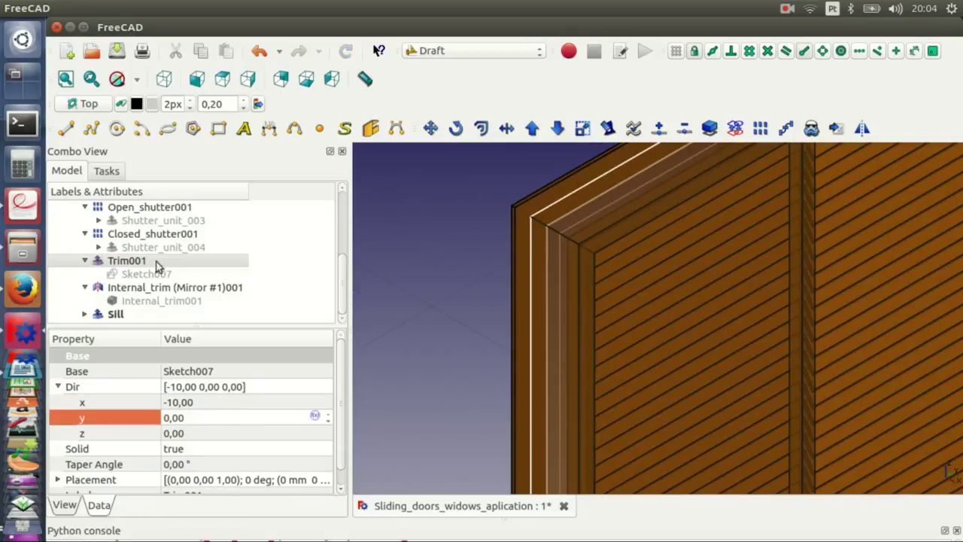
Make Internal_trim001 visible again
click(133, 289)
scroll(516, 317, down, 4)
click(127, 301)
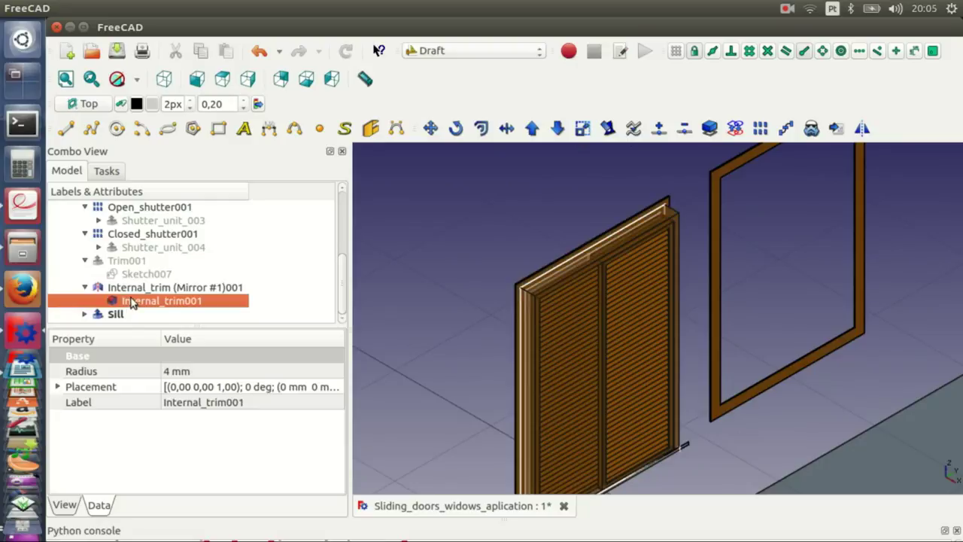
key(space)
Set the Internal_trim mirror's Normal to (1,0,0) and its position to x 0,15 m, y 0
click(287, 288)
click(57, 448)
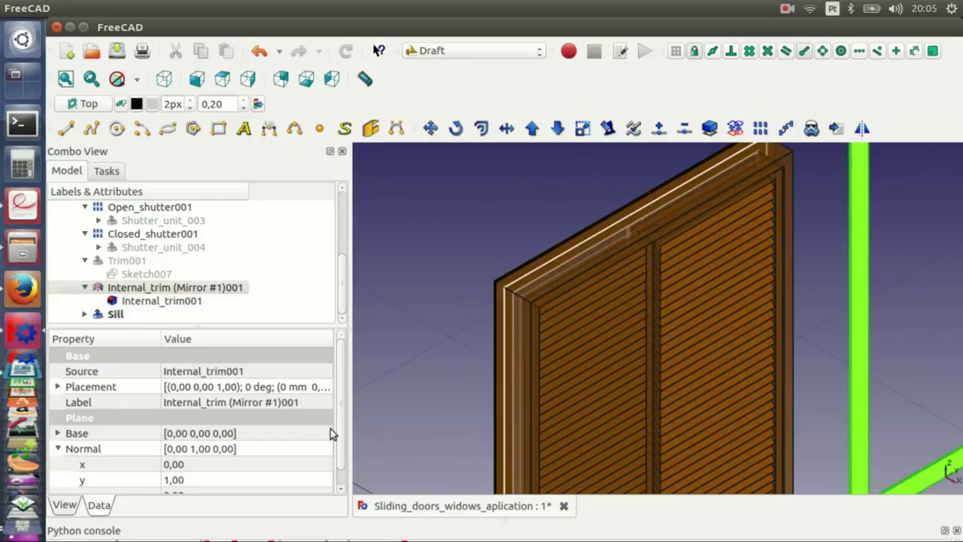
scroll(333, 435, down, 1)
click(183, 451)
text(1)
key(Tab)
text(0)
click(57, 371)
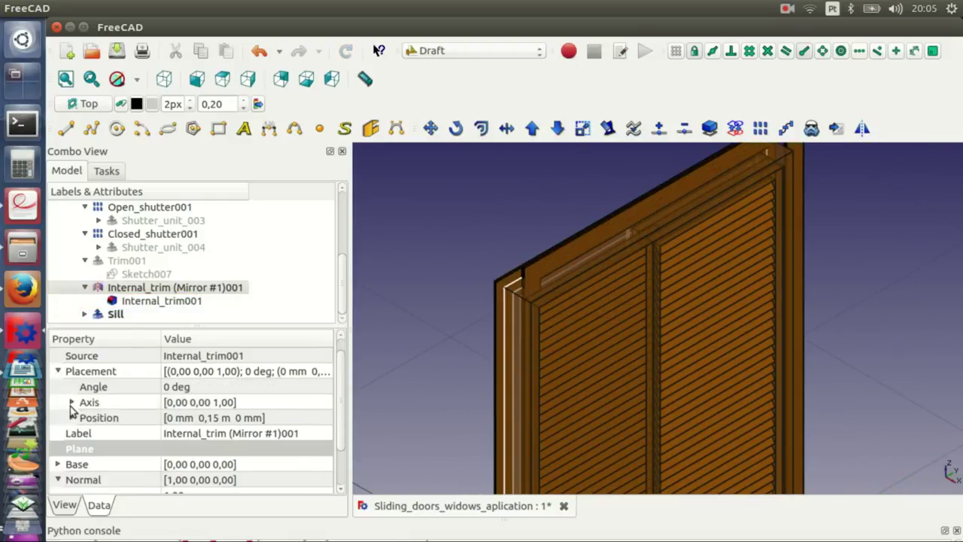
click(71, 418)
click(181, 434)
text(0,15m)
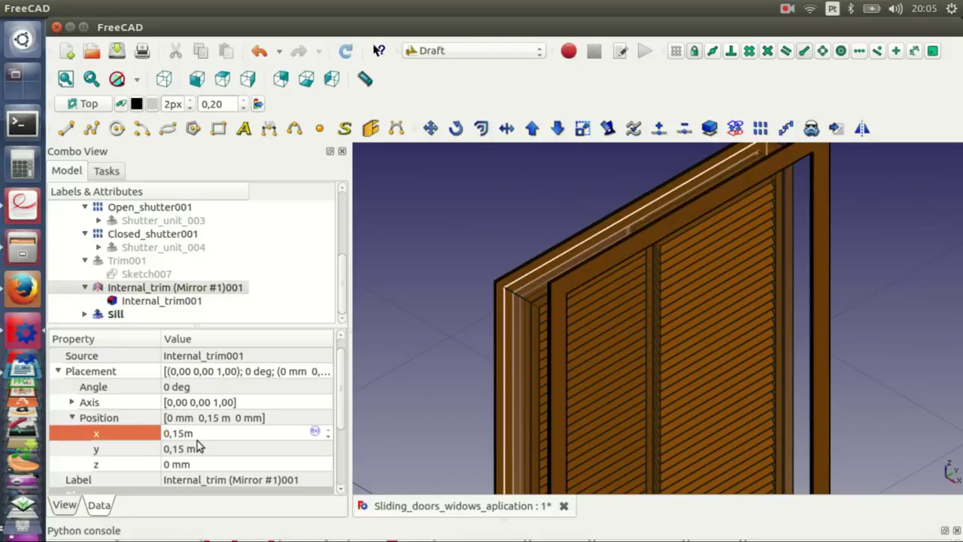
key(Tab)
text(0)
Set the Sill's extrusion direction to (100, 0, 0) and inspect the resulting strip
click(156, 289)
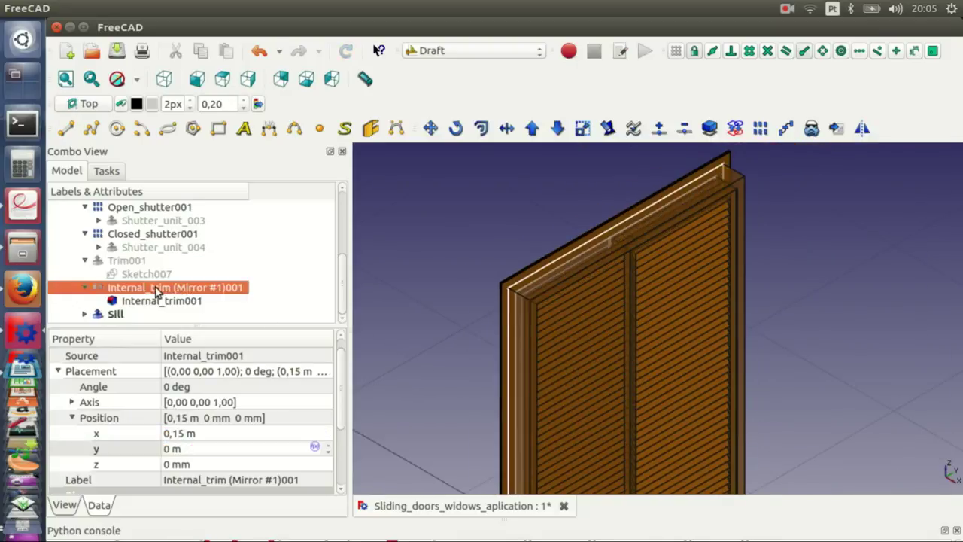
click(115, 314)
click(175, 479)
scroll(622, 336, down, 3)
scroll(622, 335, up, 3)
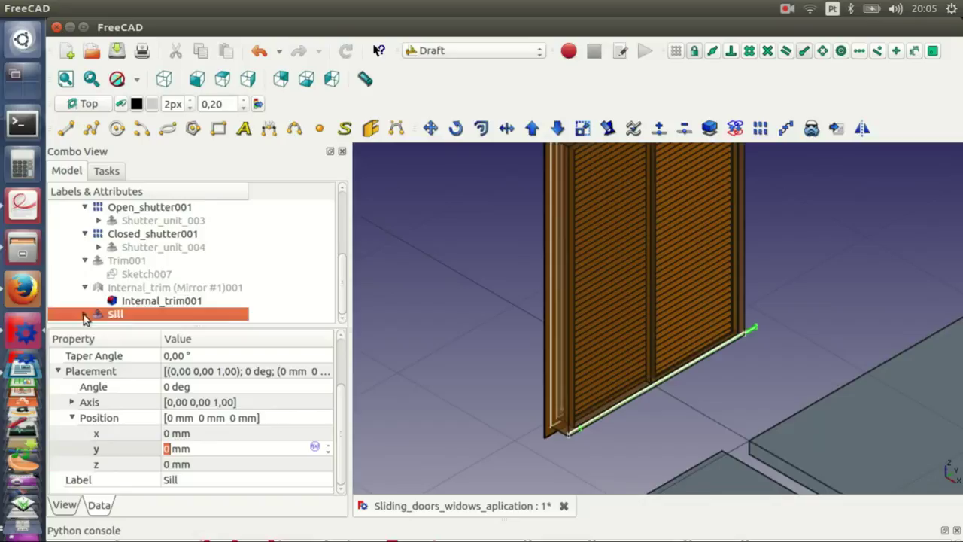
scroll(341, 422, down, 1)
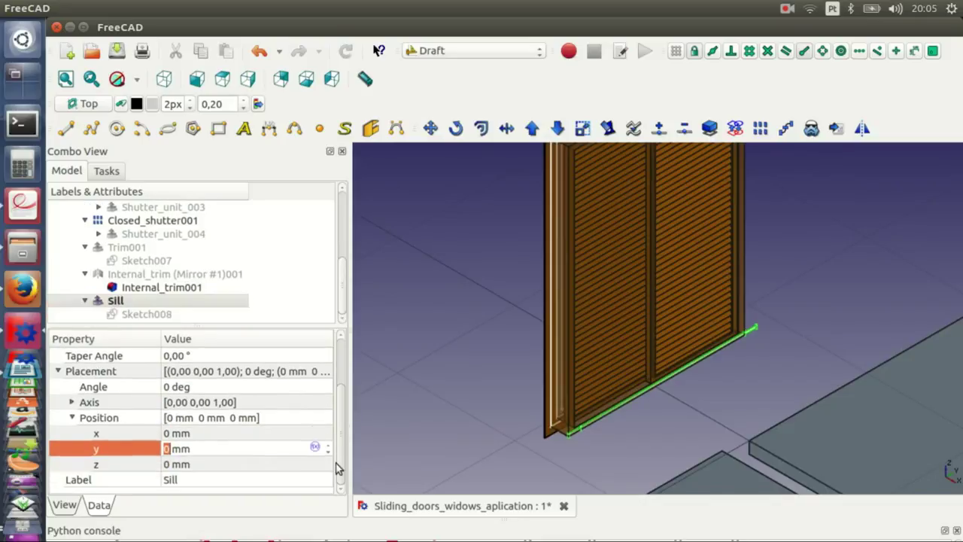
scroll(335, 463, up, 2)
click(58, 387)
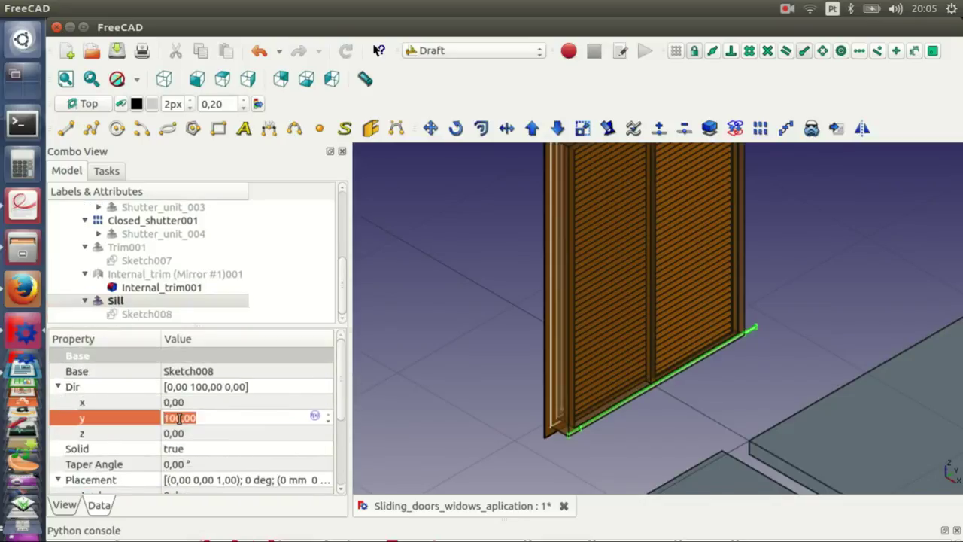
click(187, 404)
click(185, 417)
text(0)
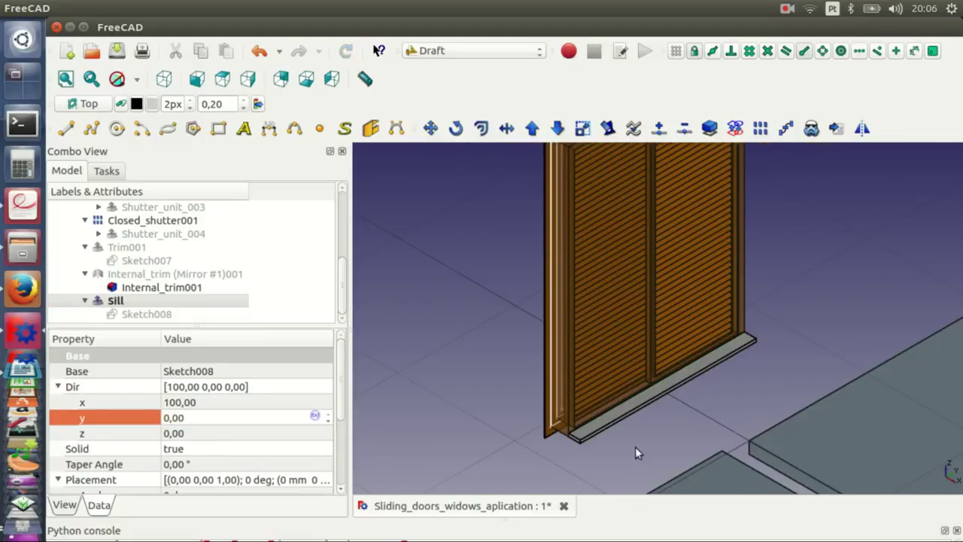
scroll(608, 428, down, 3)
mouse_move(608, 428)
middle_down()
mouse_move(509, 412)
mouse_move(597, 411)
middle_up()
Show the Wall again, select Sketch004, and view the model from the top in wireframe
click(104, 220)
key(space)
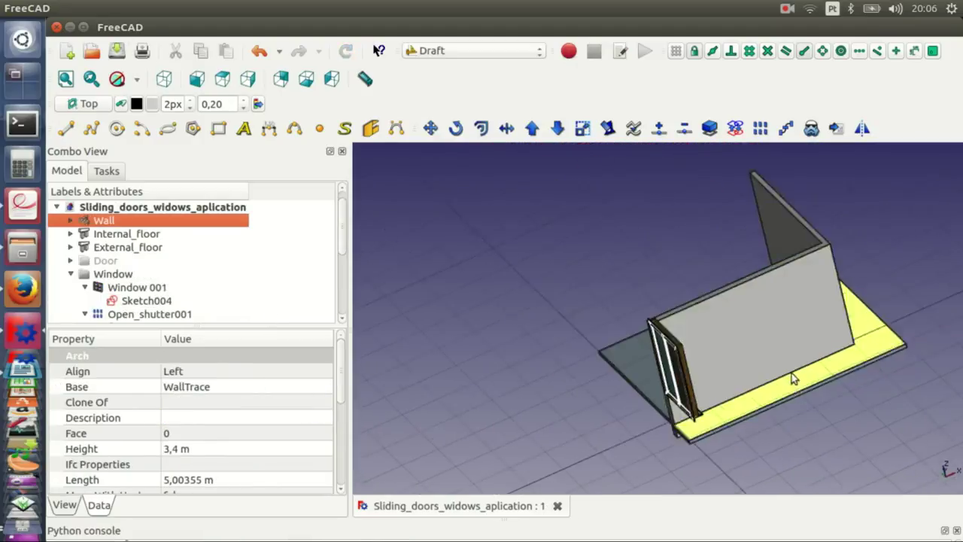
middle_drag(795, 381, 745, 381)
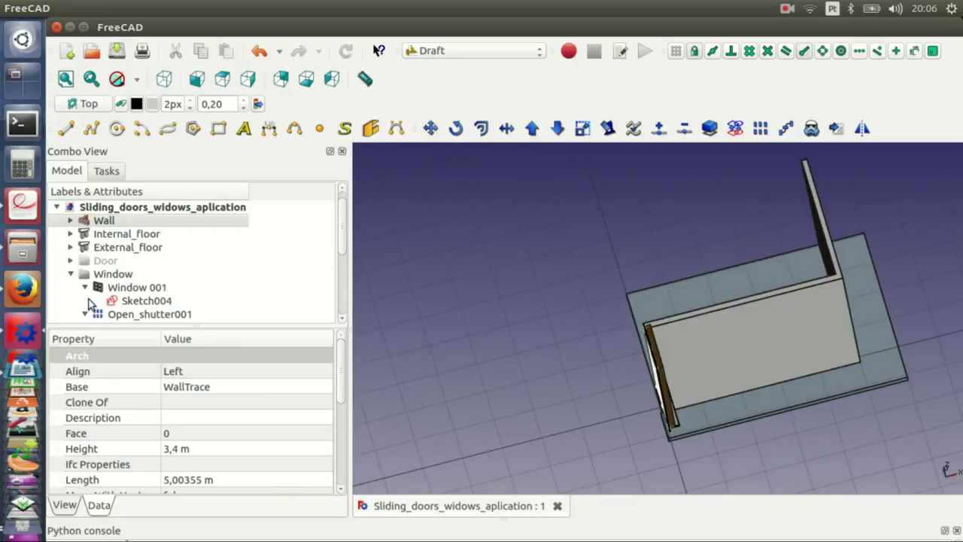
click(130, 303)
click(223, 79)
click(137, 79)
click(151, 141)
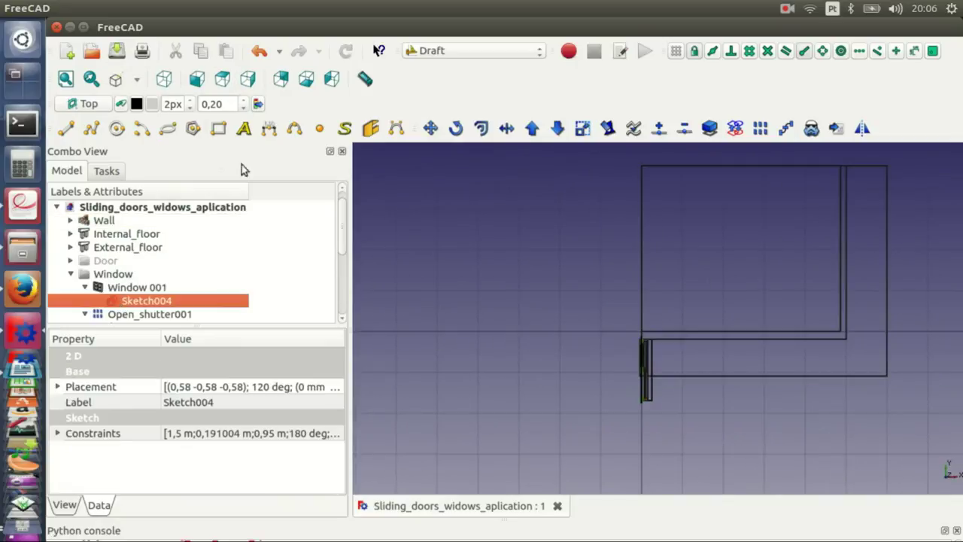
Draft Move the window sketch from its corner to a point inside the wall
click(431, 129)
mouse_move(612, 438)
middle_down()
mouse_move(761, 390)
mouse_move(731, 339)
mouse_move(876, 167)
middle_up()
click(710, 378)
key(2)
scroll(715, 322, up, 5)
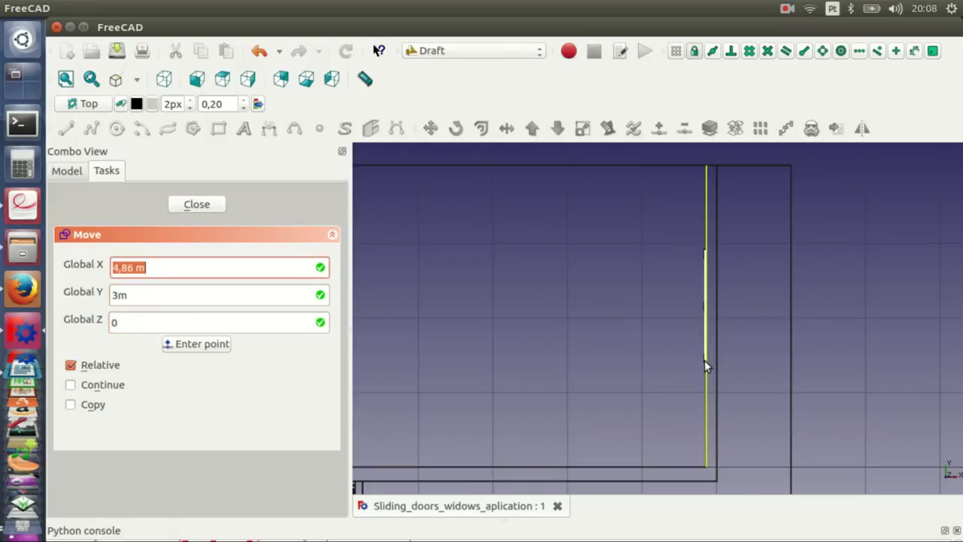
click(706, 366)
key(0)
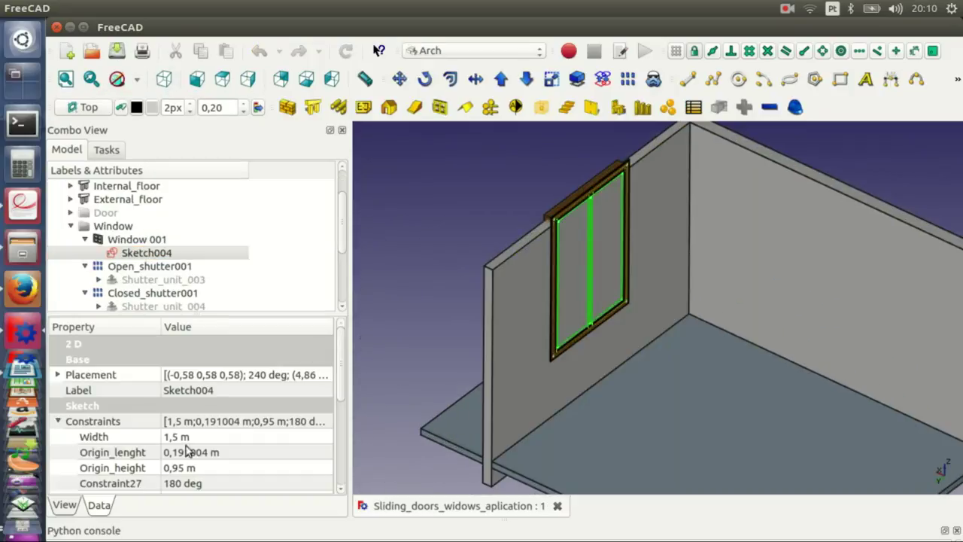
scroll(186, 450, down, 5)
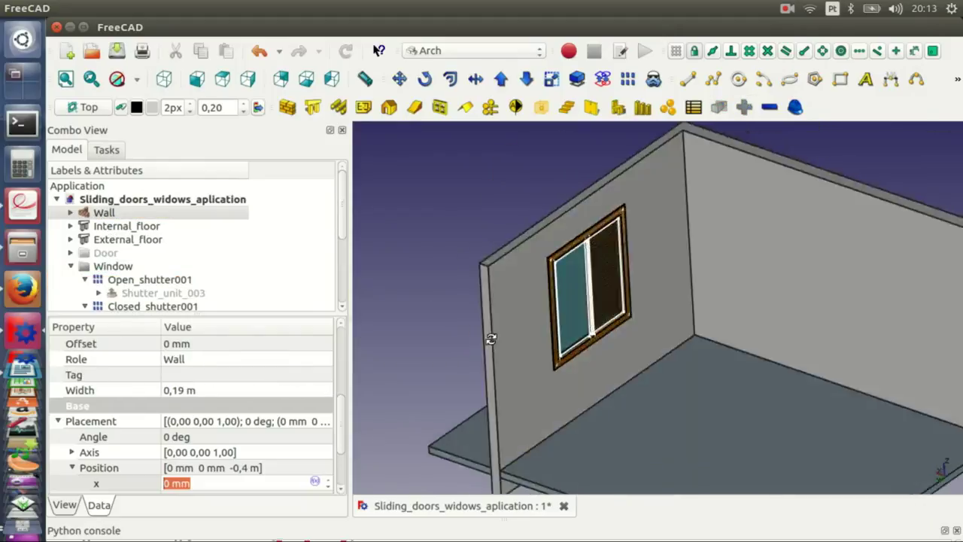
Set Sketch004's placement x position to 4,845 m
click(104, 212)
click(137, 266)
double_click(146, 279)
click(117, 79)
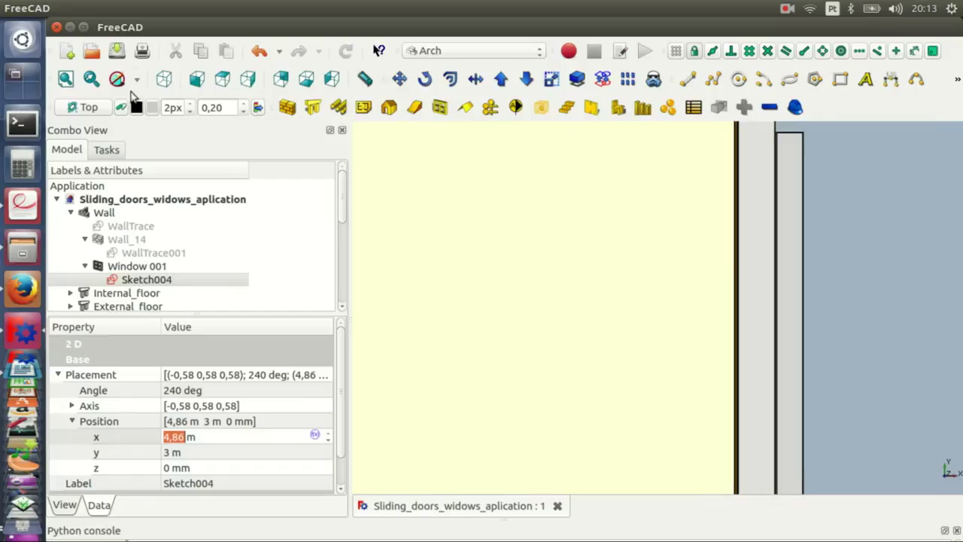
click(143, 266)
click(148, 280)
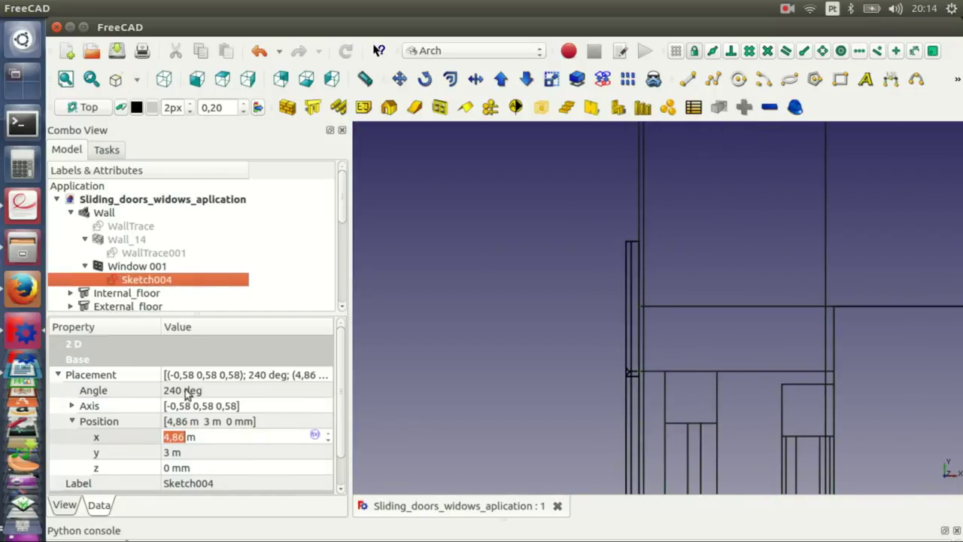
text(45)
key(Return)
scroll(459, 356, down, 3)
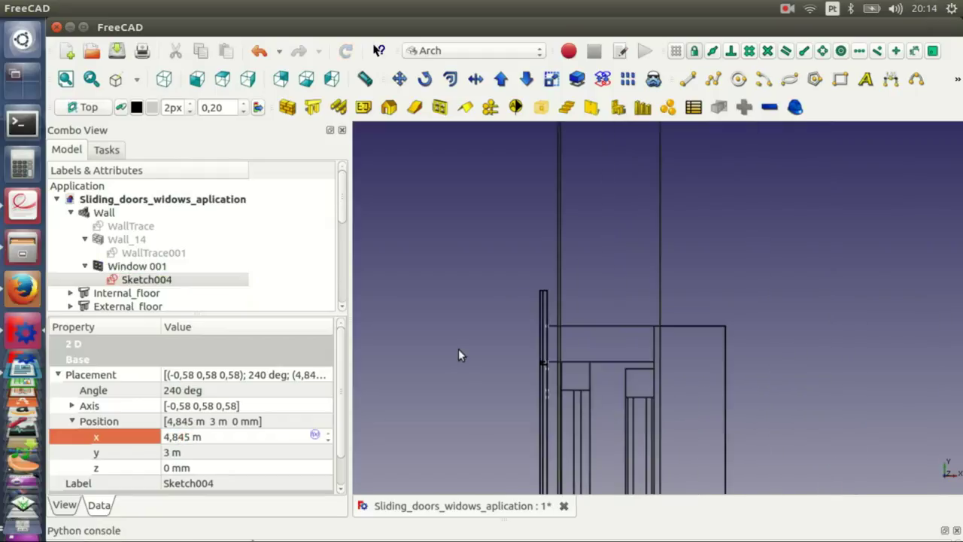
Set the Sill's extrusion Dir x to 50 and make the door sketch visible
click(117, 79)
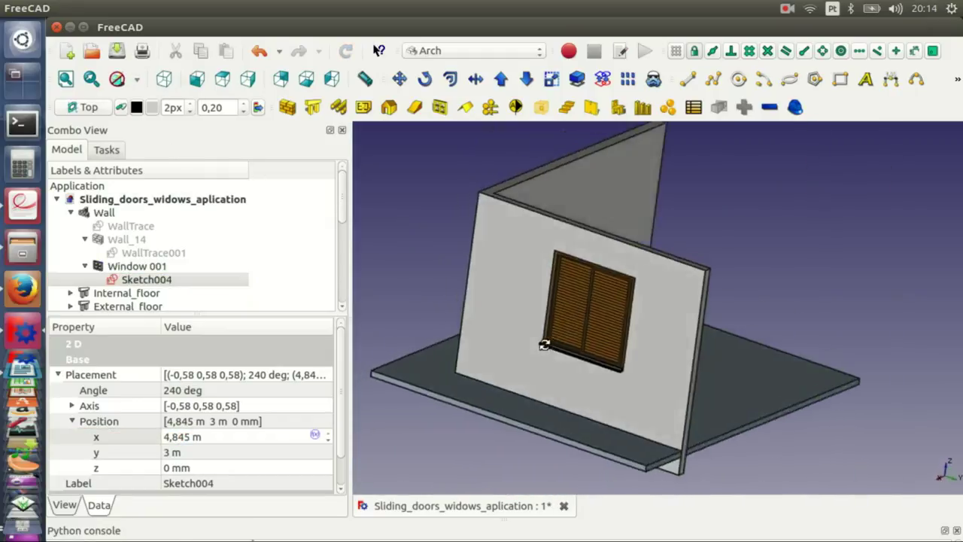
scroll(544, 345, up, 5)
scroll(595, 380, down, 2)
scroll(590, 331, down, 1)
scroll(146, 277, down, 2)
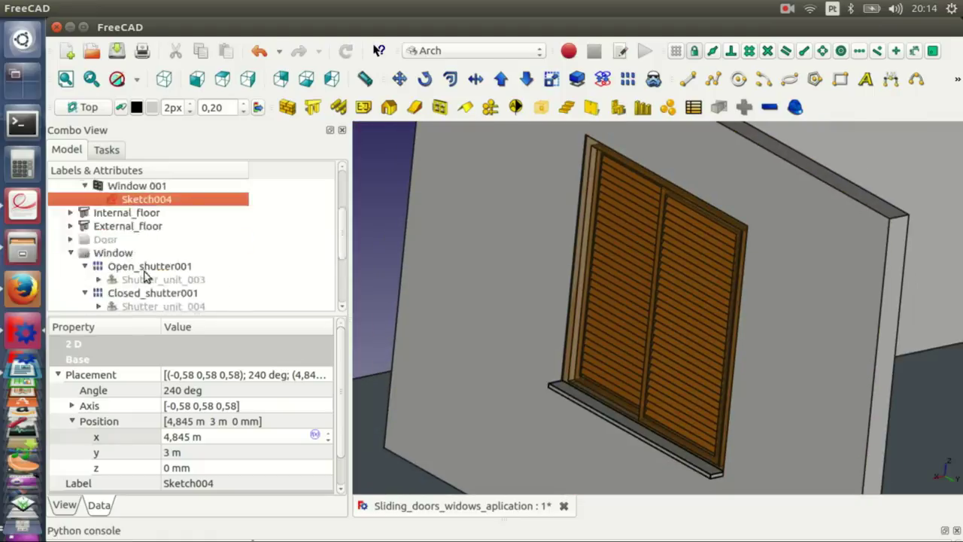
scroll(147, 277, down, 2)
click(147, 277)
click(173, 488)
click(58, 374)
click(188, 390)
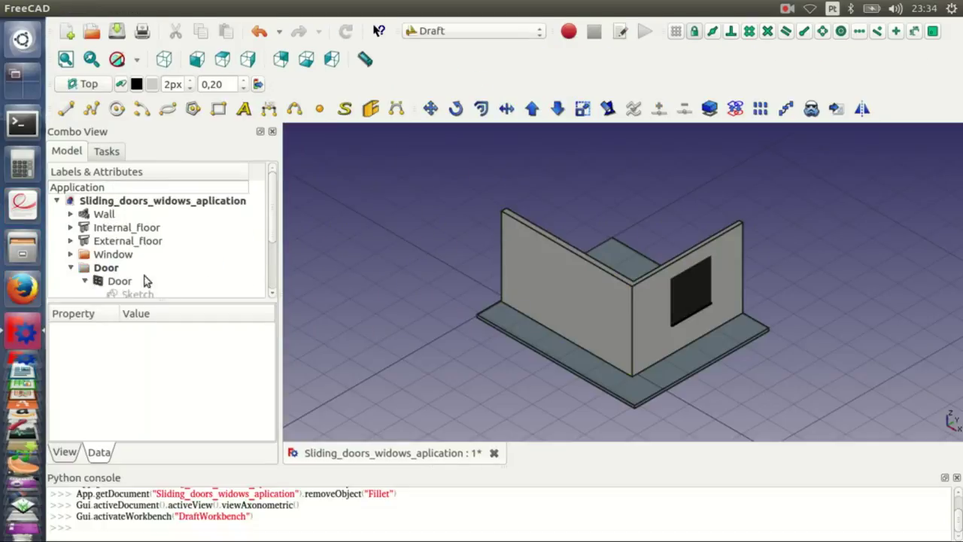
click(137, 294)
key(space)
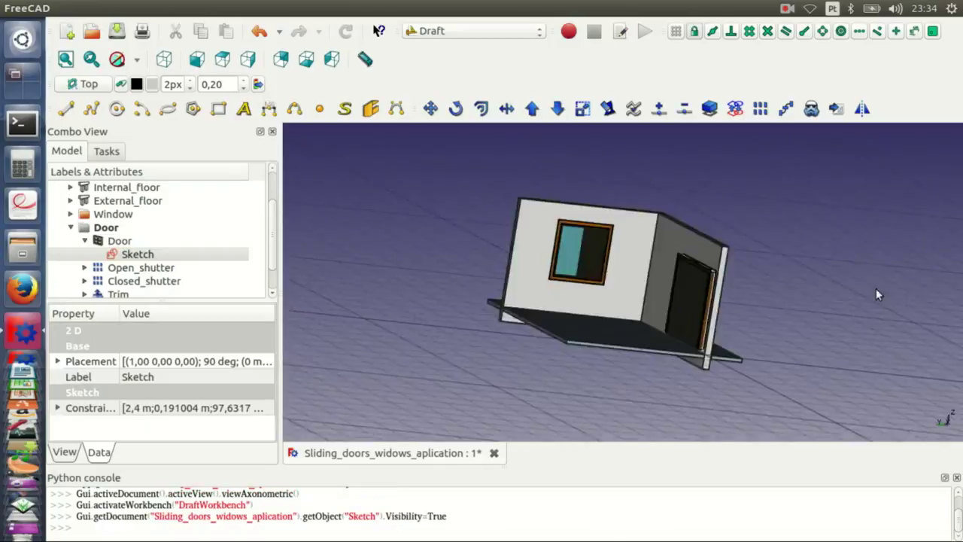
Rotate the door sketch 90° from the top view and edit the Door object's normal values
scroll(121, 270, down, 2)
click(119, 268)
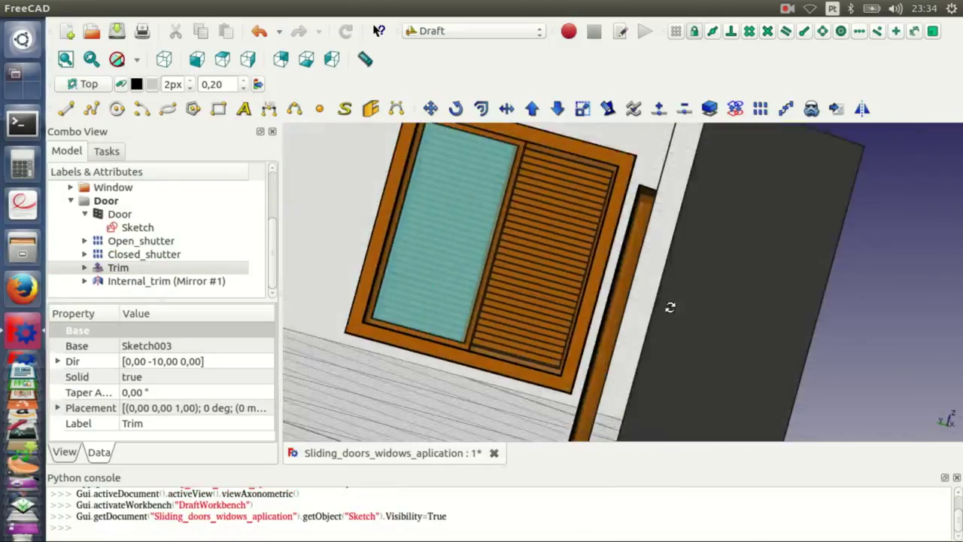
click(136, 227)
click(196, 59)
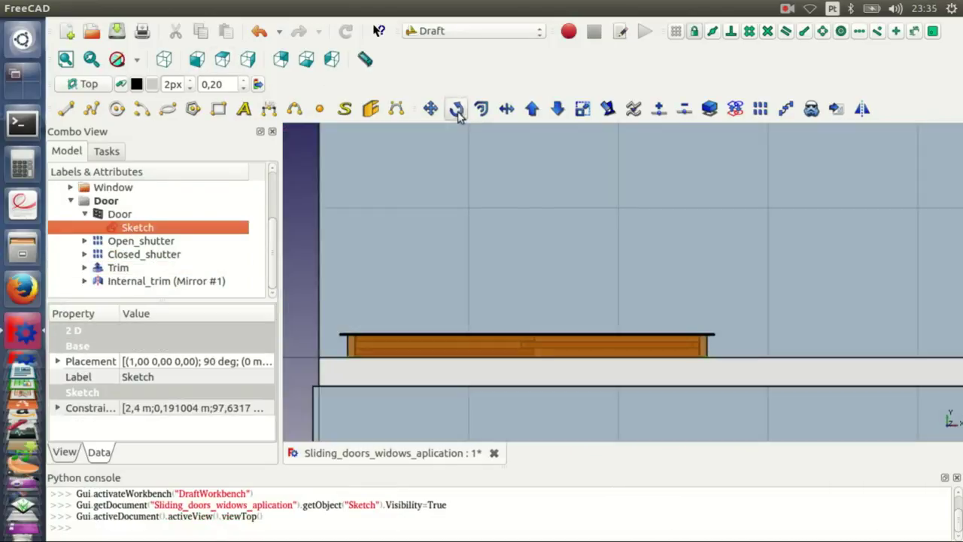
click(456, 108)
key(Return)
key(Return)
text(90)
key(Return)
click(113, 214)
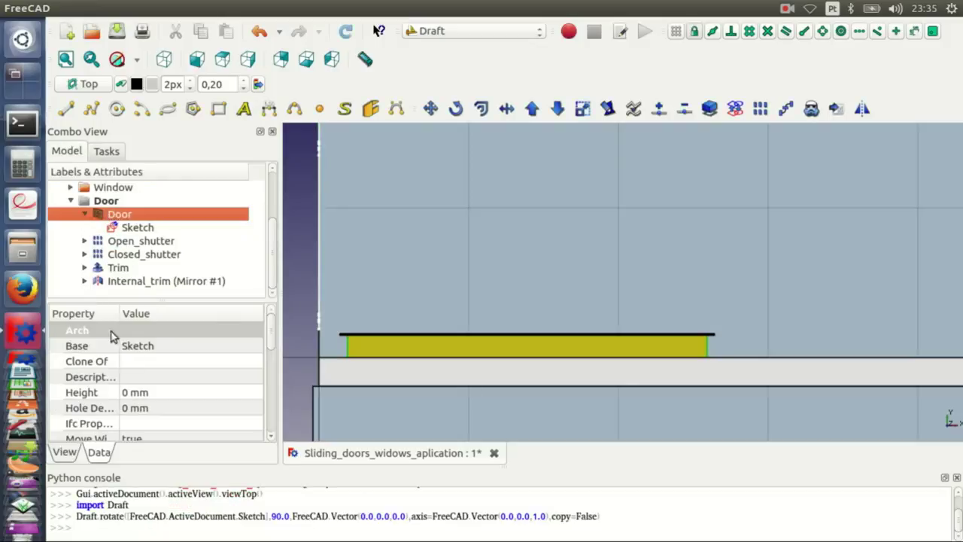
text(-1)
key(Return)
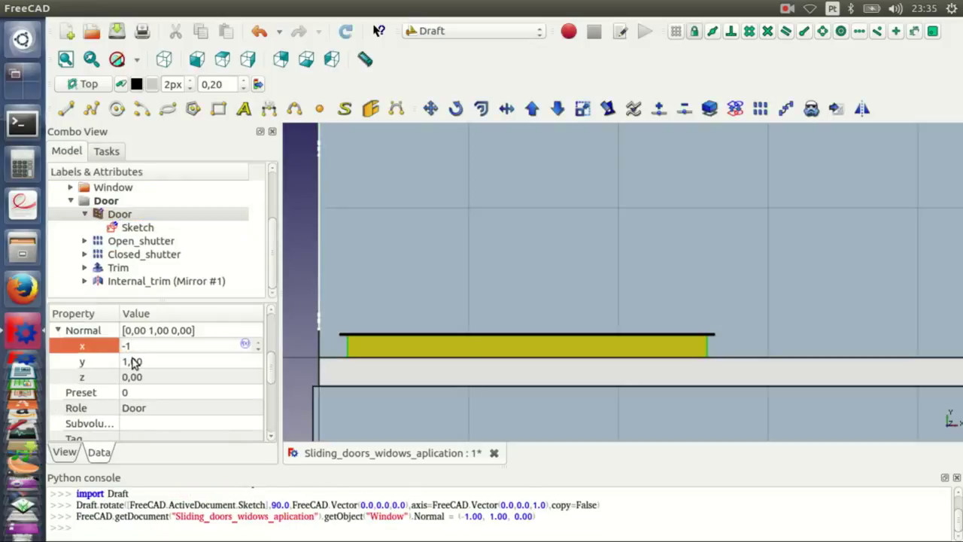
double_click(133, 361)
text(0)
key(Return)
mouse_move(421, 286)
middle_down()
mouse_move(478, 322)
mouse_move(451, 248)
mouse_move(552, 460)
middle_up()
Select the door's Trim and edit its extrusion direction x and y values
click(444, 218)
mouse_move(542, 377)
middle_down()
mouse_move(577, 244)
mouse_move(765, 323)
middle_up()
scroll(577, 244, up, 3)
scroll(765, 323, up, 3)
scroll(765, 324, up, 3)
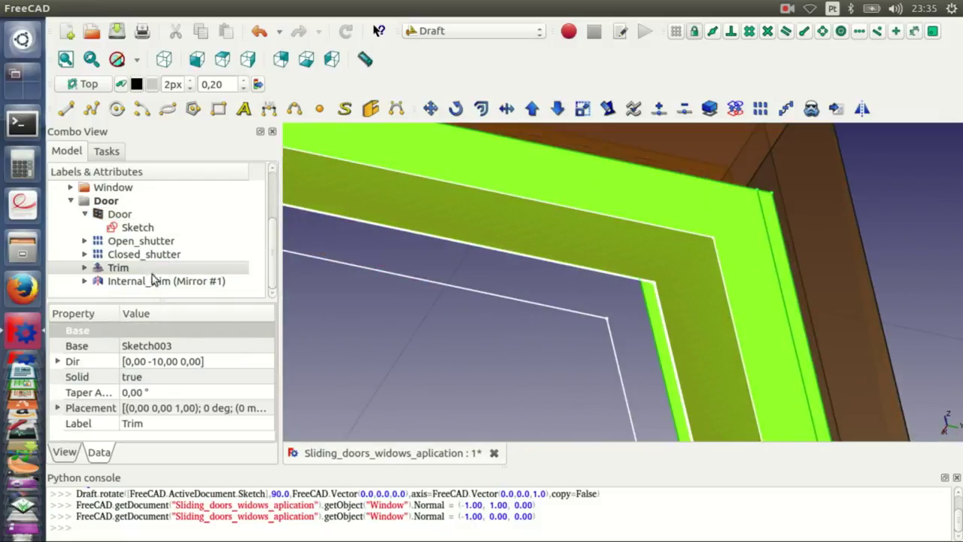
double_click(76, 364)
click(130, 377)
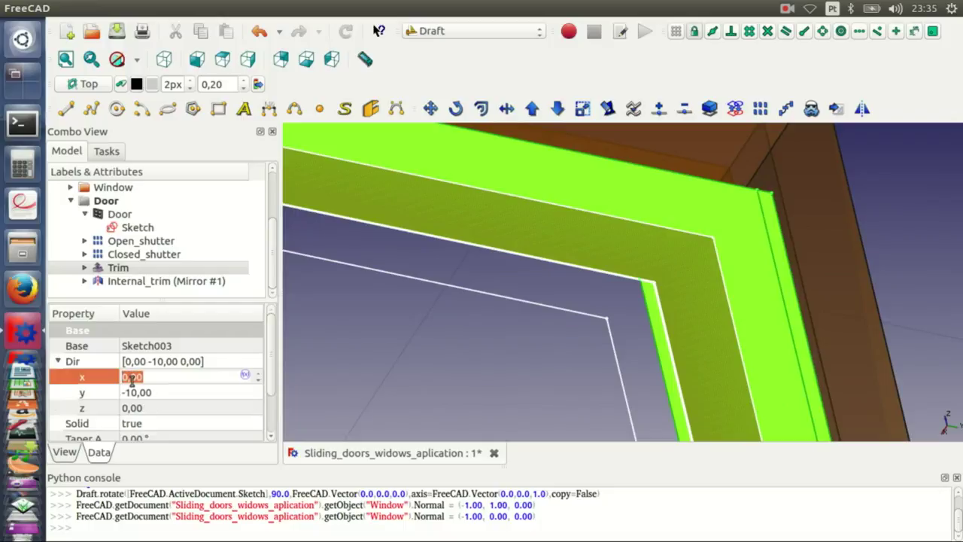
text(10)
click(139, 392)
text(0)
text(1)
Rotate the door sketch another 90° and set the Door normal to x 0, y −1
click(460, 259)
key(0)
click(456, 109)
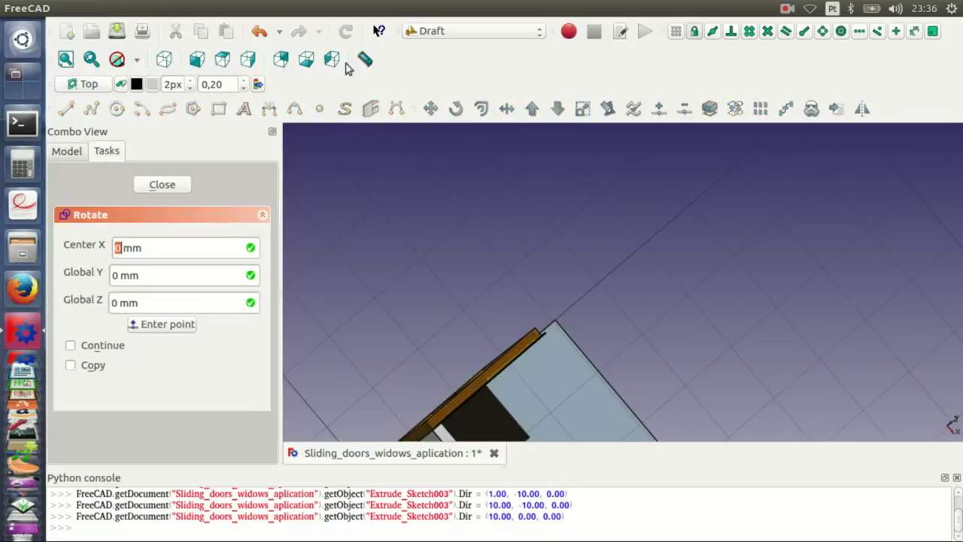
key(Return)
key(Return)
text(90)
key(Return)
click(119, 214)
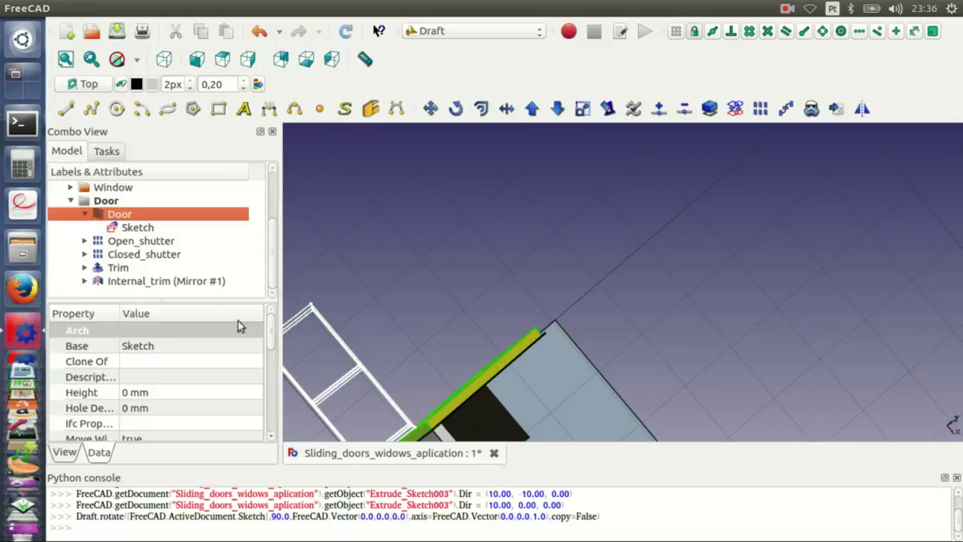
scroll(269, 369, down, 2)
text(0)
key(Return)
click(132, 392)
text(-1)
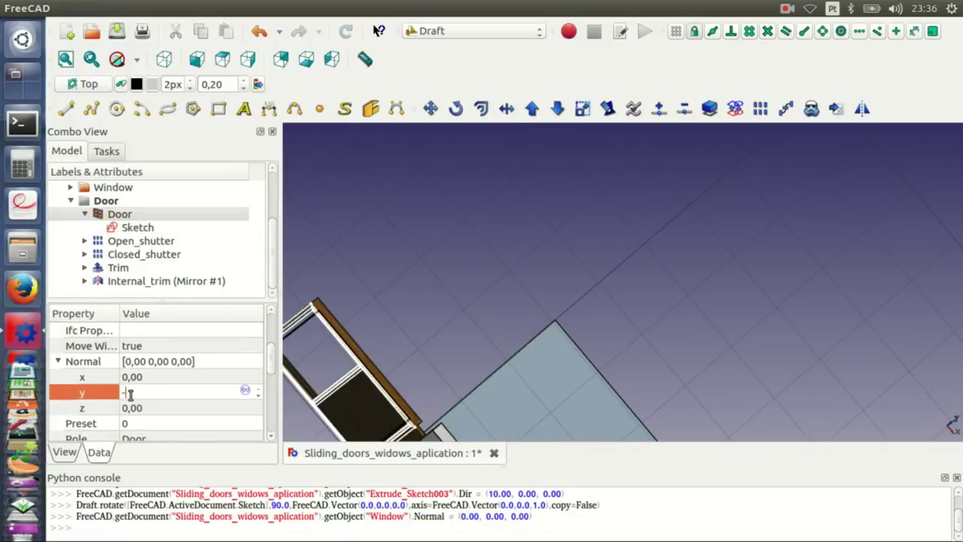
key(Return)
key(0)
Set the Trim's extrusion direction to x 0, y 10
scroll(498, 264, up, 3)
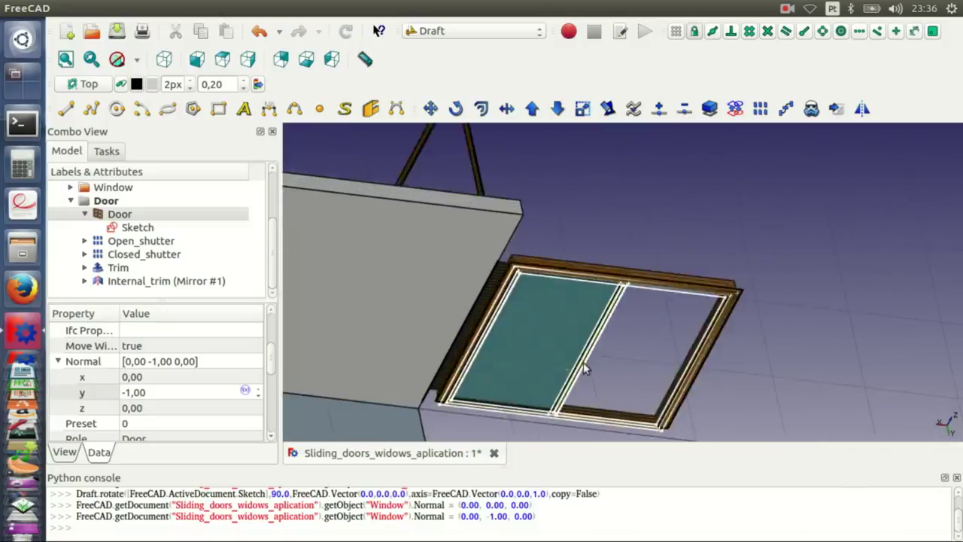
scroll(584, 362, up, 3)
scroll(446, 188, up, 2)
click(447, 188)
scroll(446, 188, up, 2)
click(58, 361)
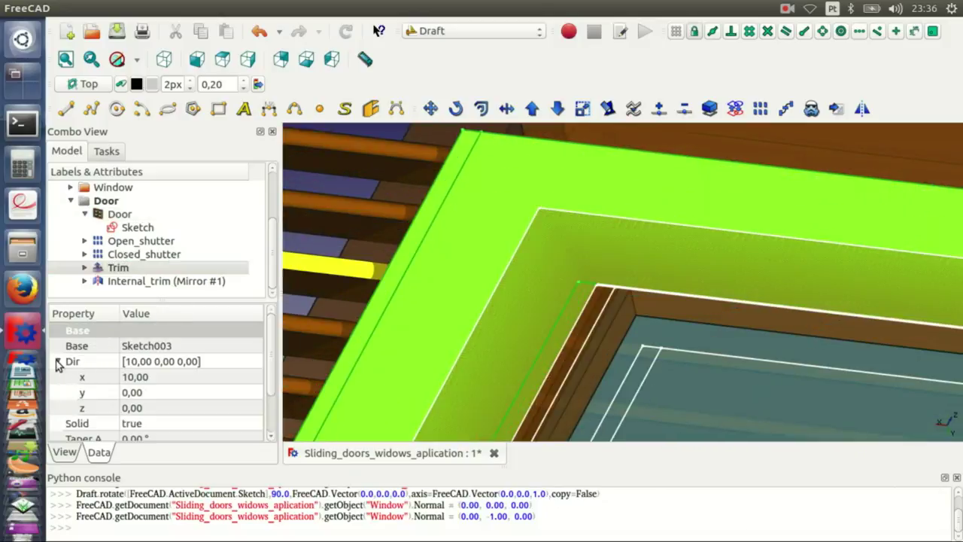
scroll(558, 329, down, 3)
scroll(559, 329, down, 3)
middle_drag(559, 329, 477, 357)
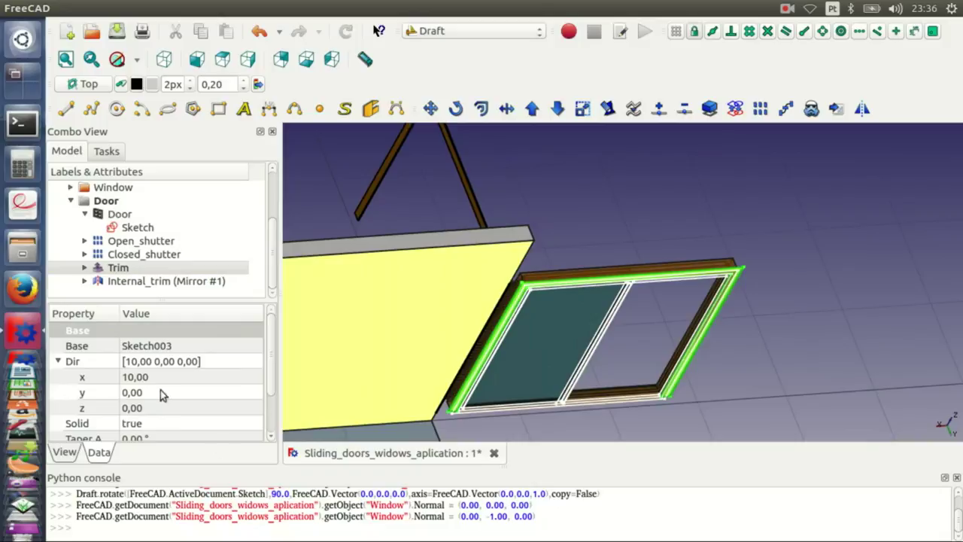
text(0)
key(Tab)
text(10)
scroll(489, 254, up, 5)
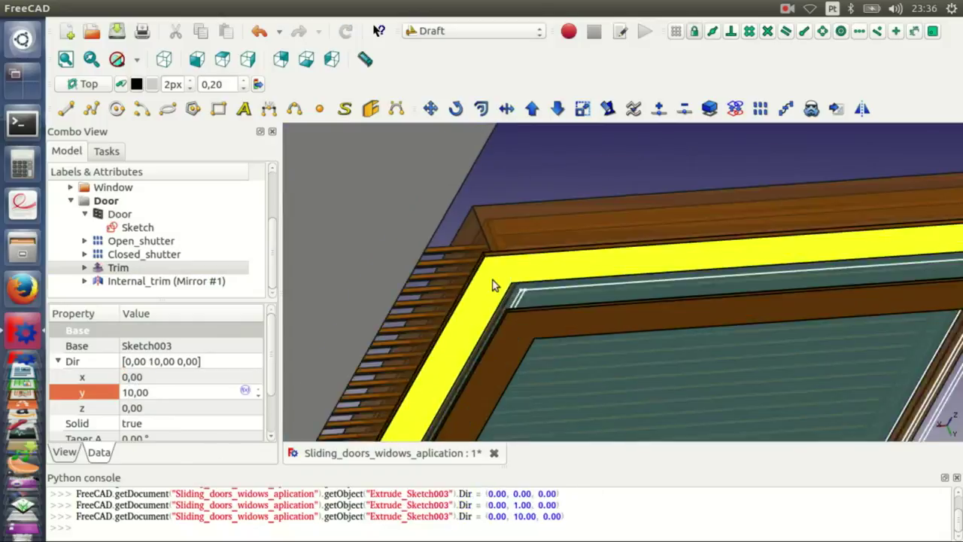
Save the document and orbit to check the rotated door
key(ctrl+s)
scroll(489, 255, down, 5)
scroll(537, 359, up, 3)
mouse_move(444, 350)
middle_down()
mouse_move(507, 251)
mouse_move(546, 283)
middle_up()
Reverse Shutter_unit_01 by wrapping its Dir x expression in brackets times -1
click(84, 241)
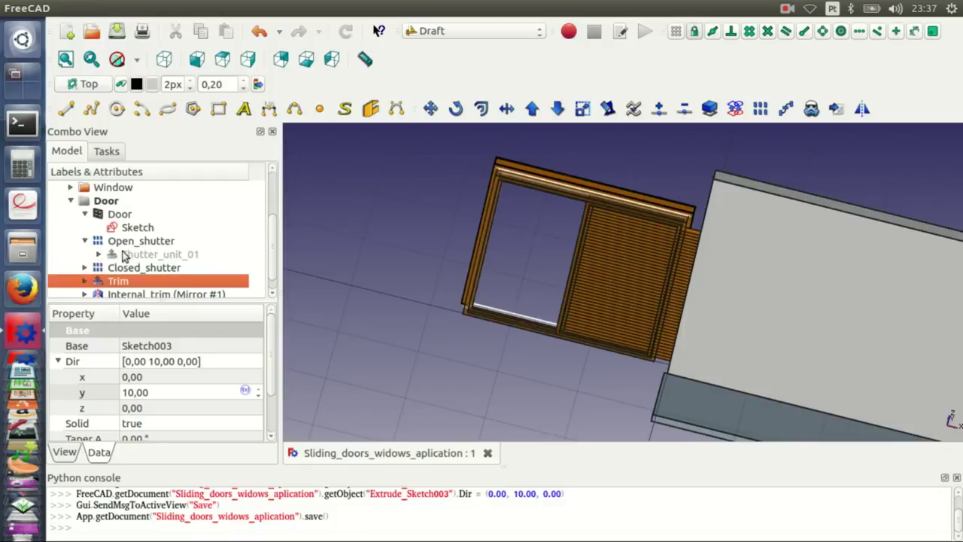
click(138, 255)
drag(281, 366, 439, 366)
click(342, 376)
key(Home)
text(()
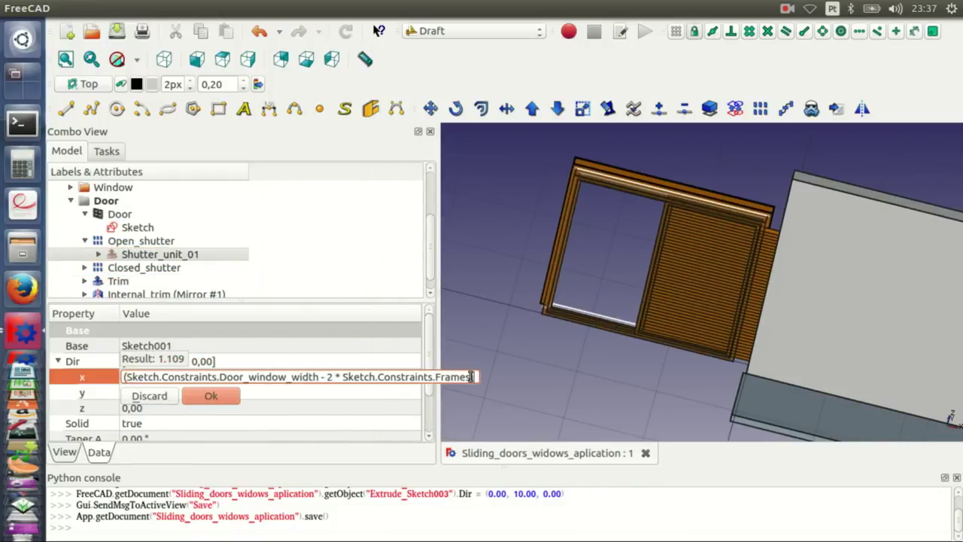
click(208, 399)
Reverse Shutter_unit_02's Dir x expression the same way to close the shutter, then save
click(144, 267)
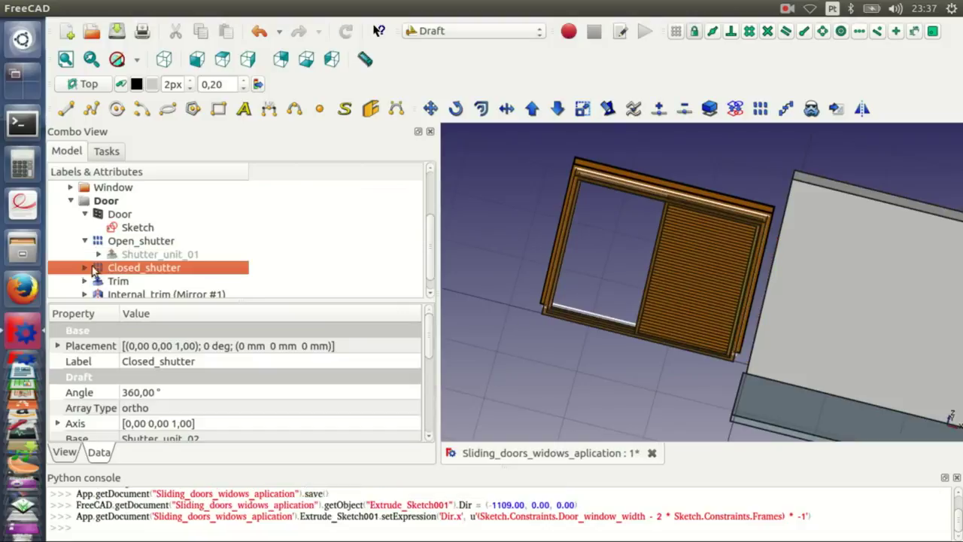
click(85, 268)
click(161, 281)
click(263, 376)
click(399, 376)
click(122, 377)
text(()
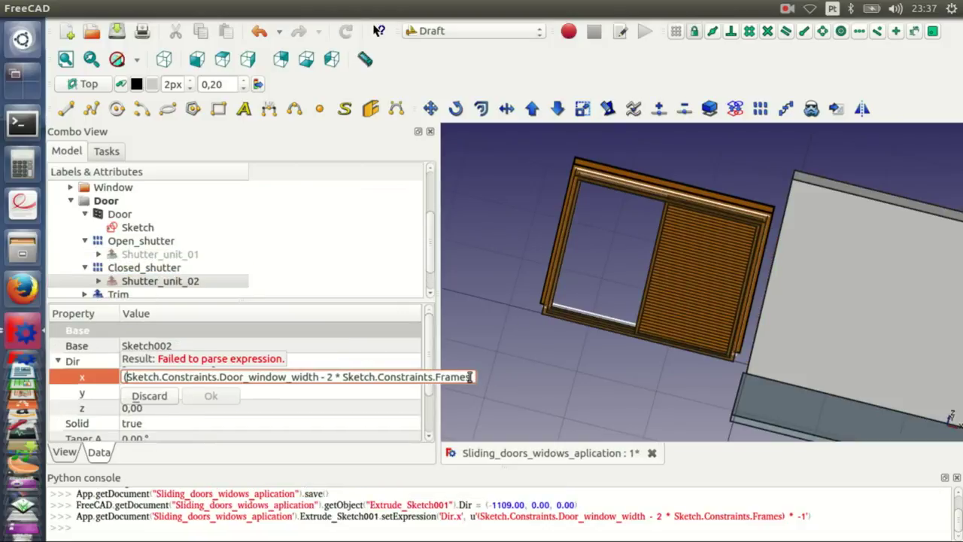
key(Return)
drag(572, 316, 533, 265)
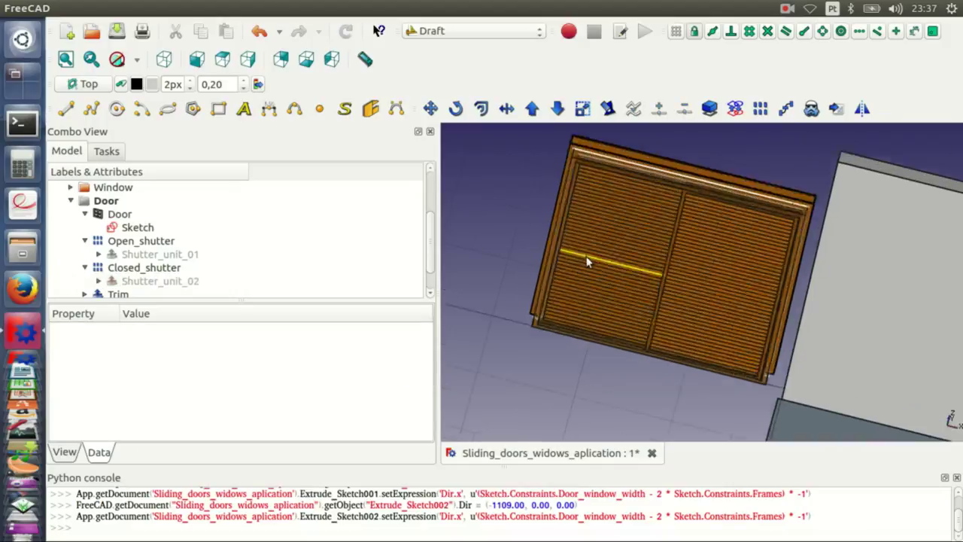
scroll(633, 289, up, 3)
scroll(645, 248, up, 3)
scroll(656, 335, up, 3)
key(ctrl+s)
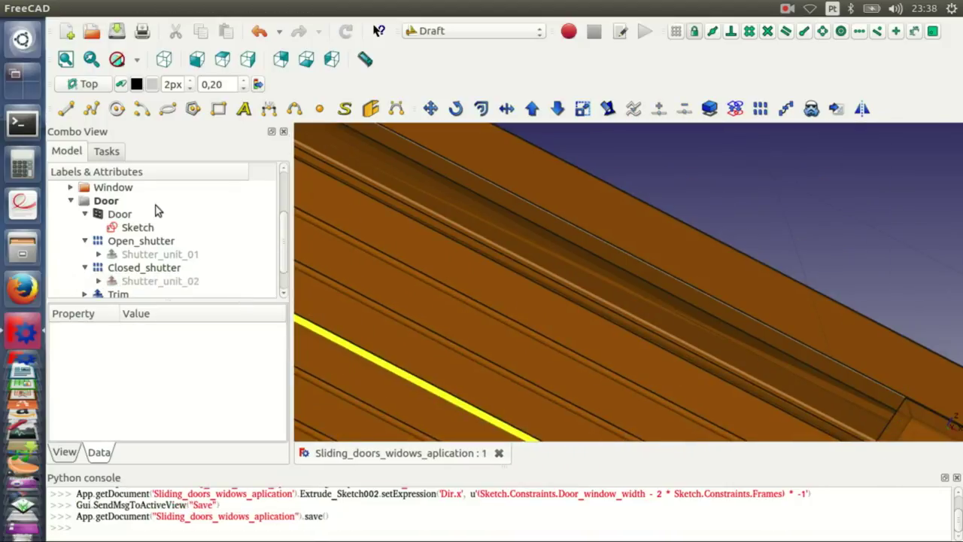
Hide the Trim and show the original Internal_trim piece
scroll(155, 211, down, 1)
click(121, 267)
key(space)
click(128, 282)
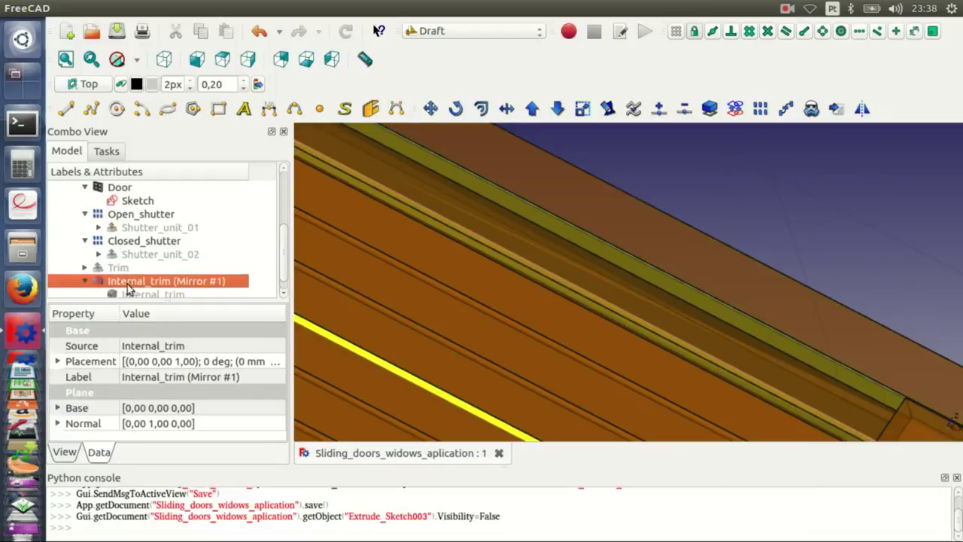
click(128, 293)
key(space)
scroll(667, 340, down, 5)
scroll(623, 308, down, 3)
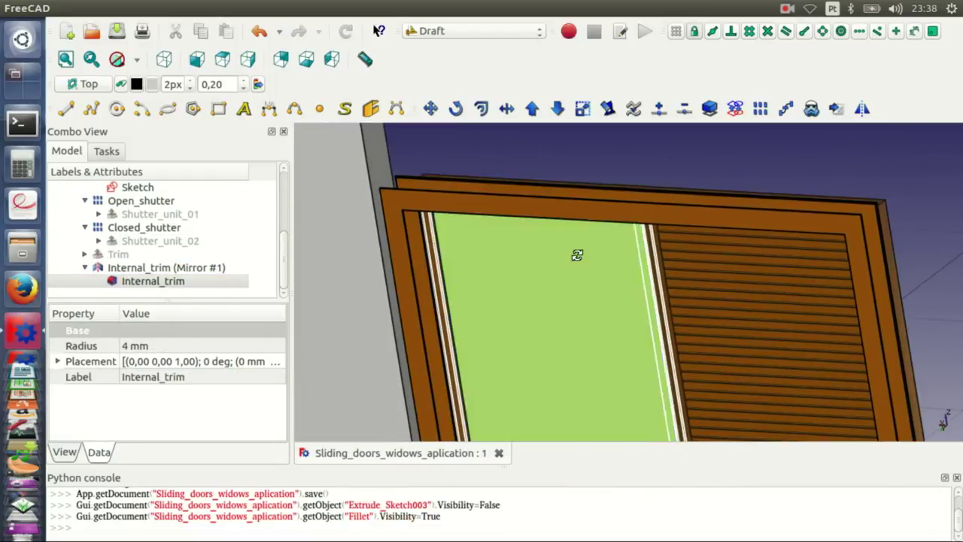
click(123, 256)
Set the Internal_trim mirror's normal y to -1 and its position y to -0,15 m
click(118, 269)
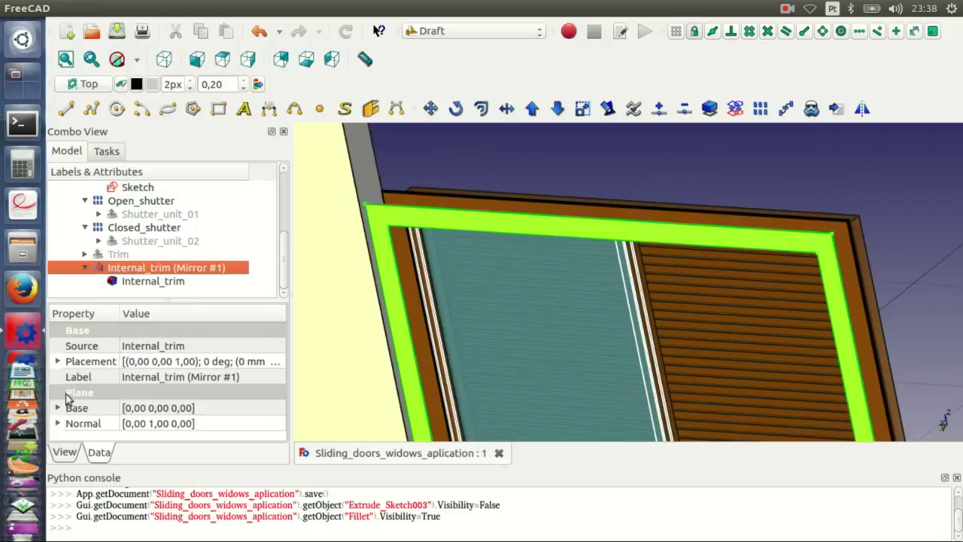
scroll(281, 422, down, 1)
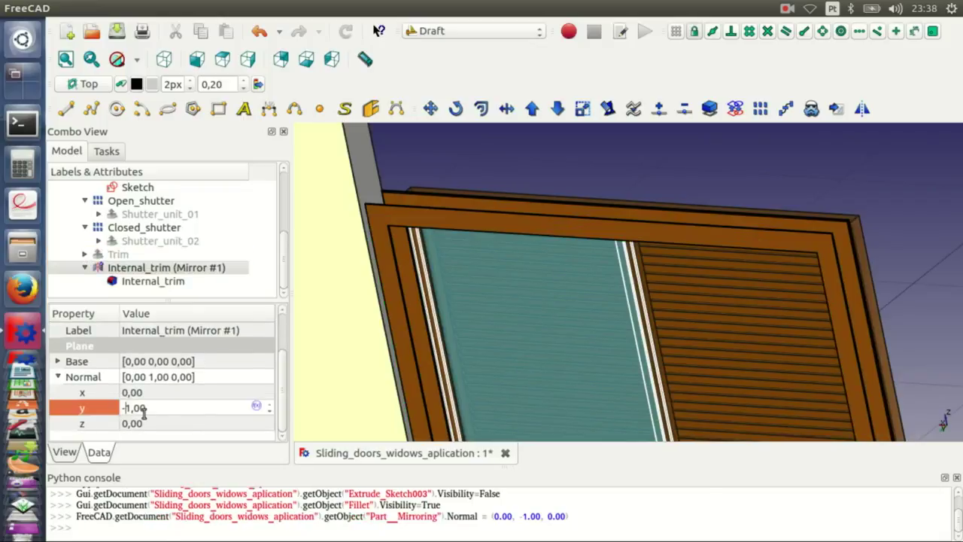
text(-1)
key(Return)
key(2)
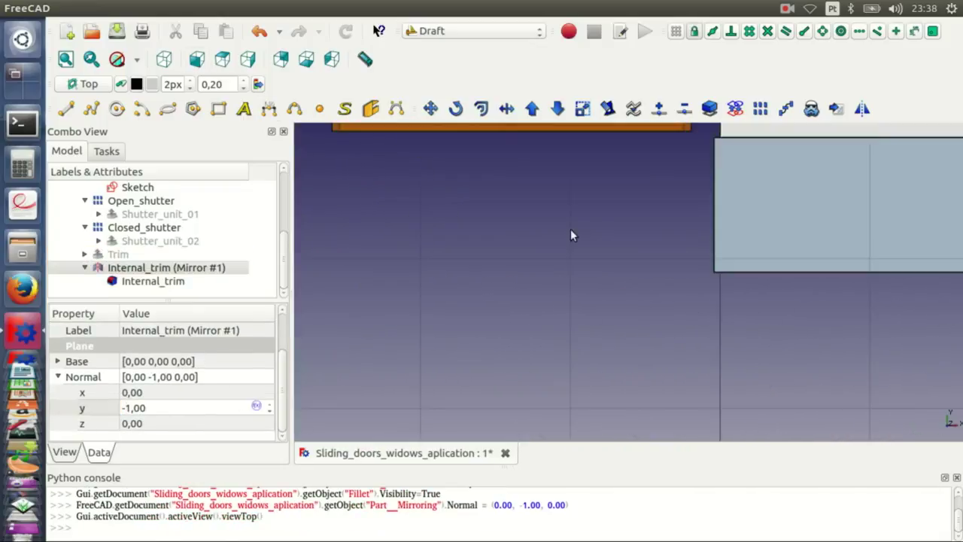
scroll(84, 381, up, 1)
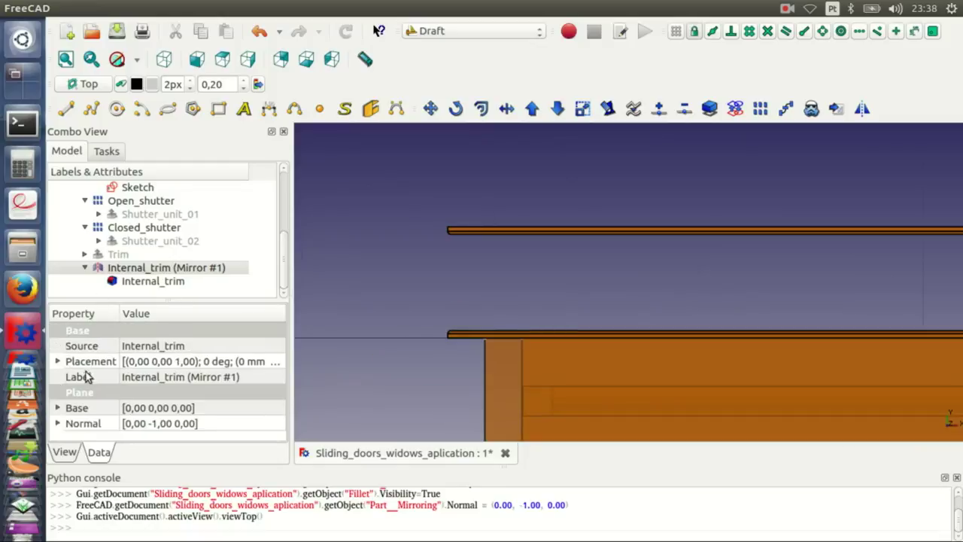
double_click(85, 363)
scroll(271, 380, down, 1)
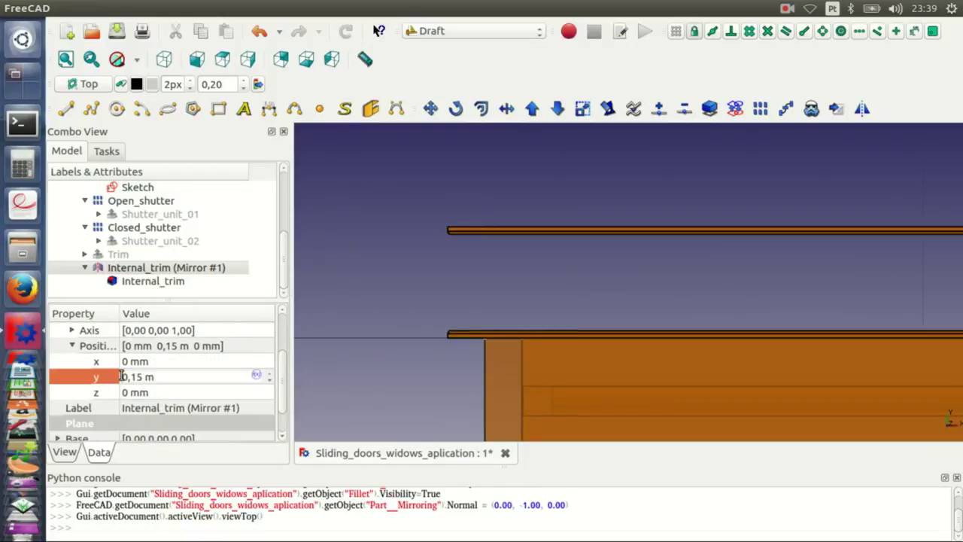
text(-)
key(Return)
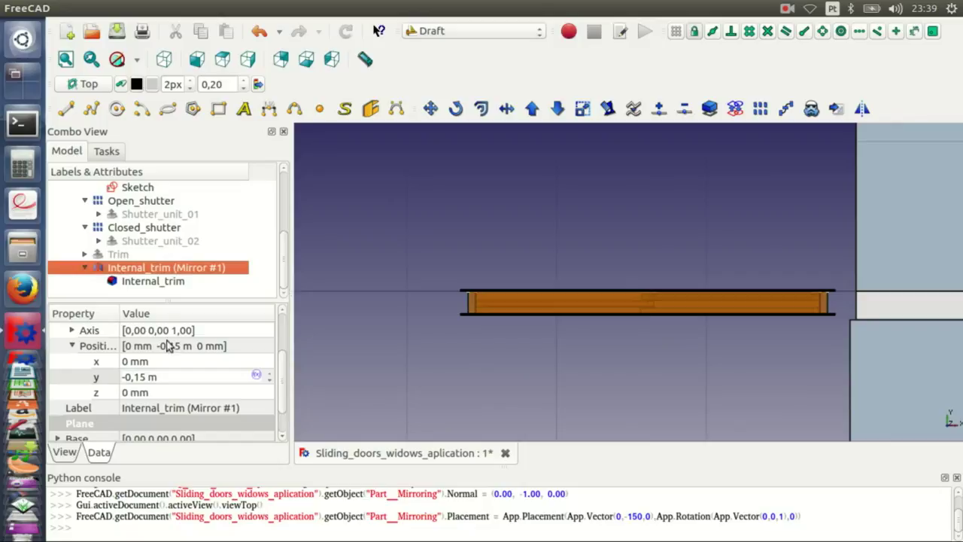
Rename the mirror to External_trim, hide it, and save
click(125, 271)
key(Delete)
key(Delete)
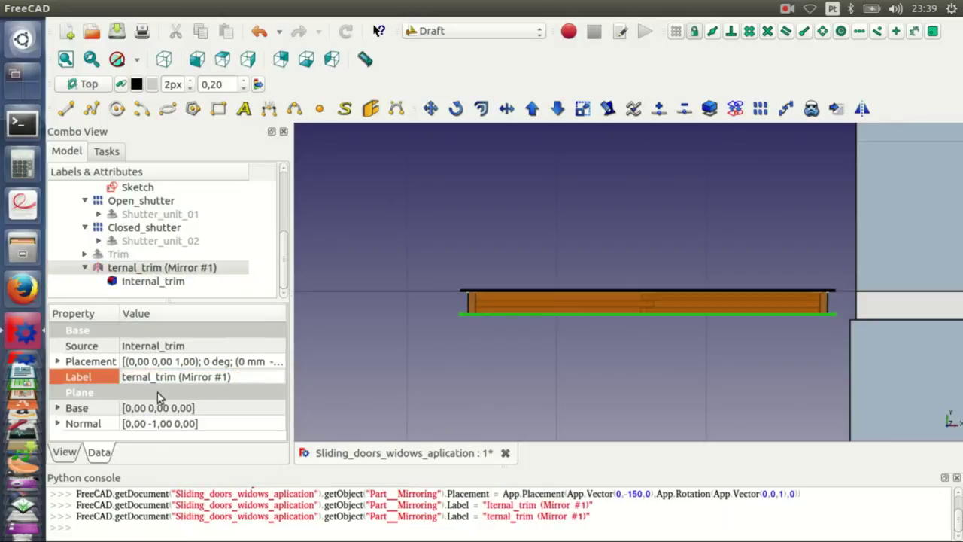
text(Ex)
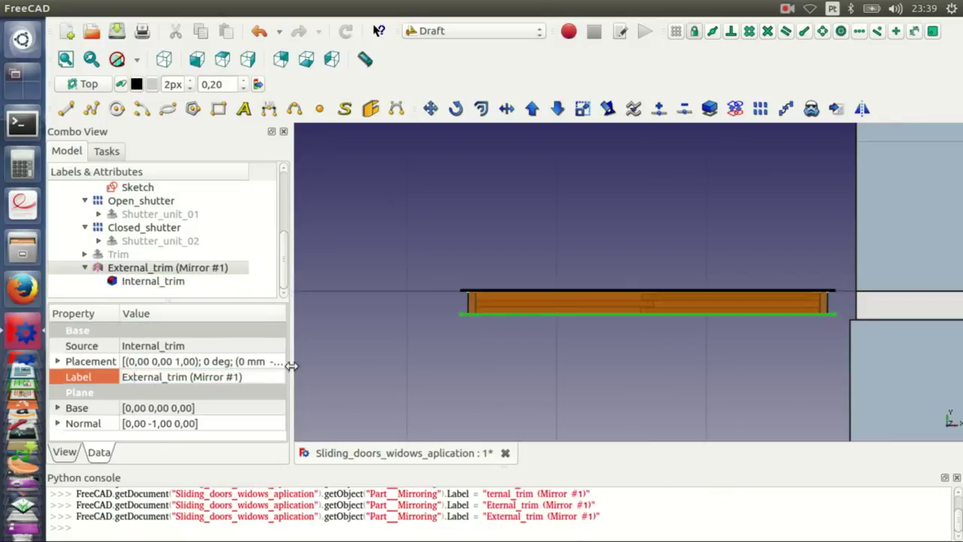
click(181, 269)
key(space)
click(120, 31)
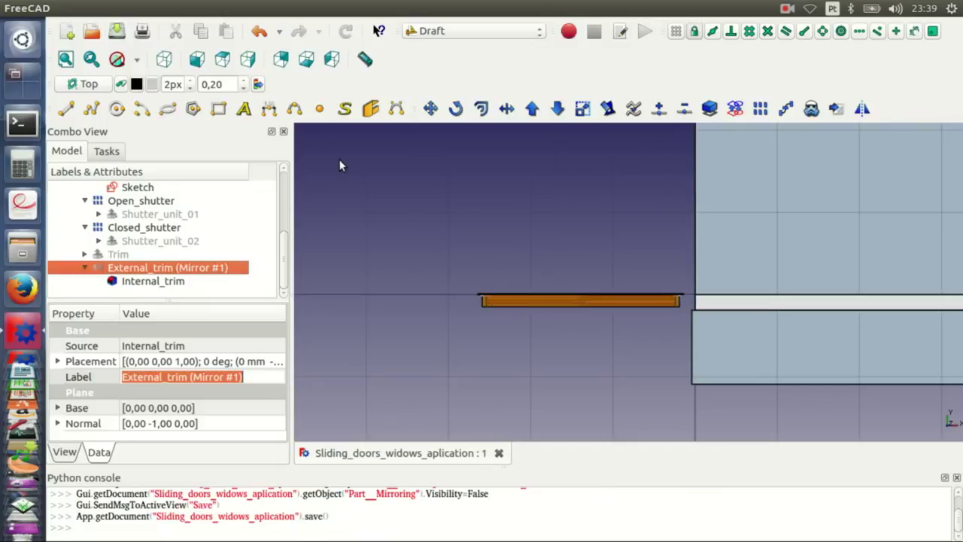
Draft Move the door's Sketch from a corner base point about 3,1 m along X into the wall
scroll(172, 239, up, 1)
click(224, 232)
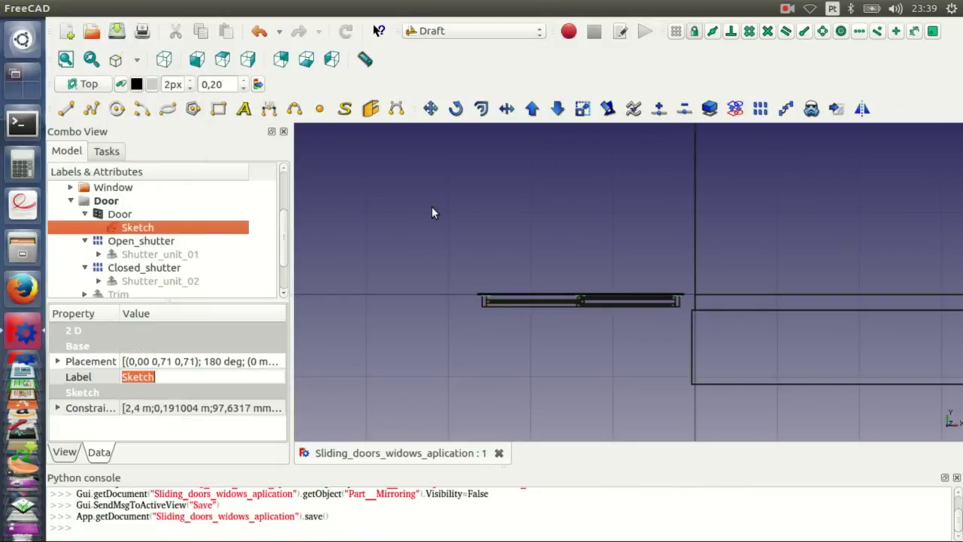
scroll(431, 207, down, 2)
click(430, 108)
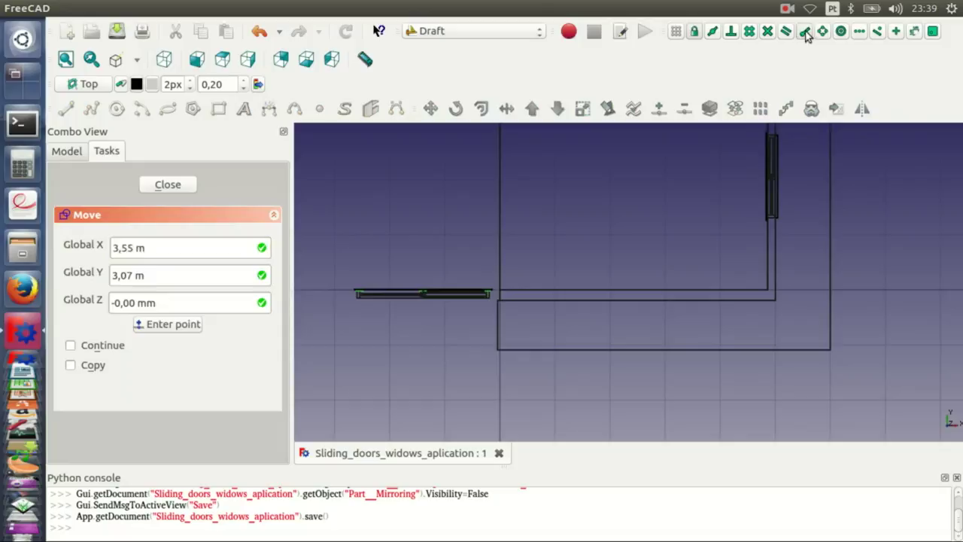
scroll(484, 294, up, 3)
middle_drag(534, 349, 661, 175)
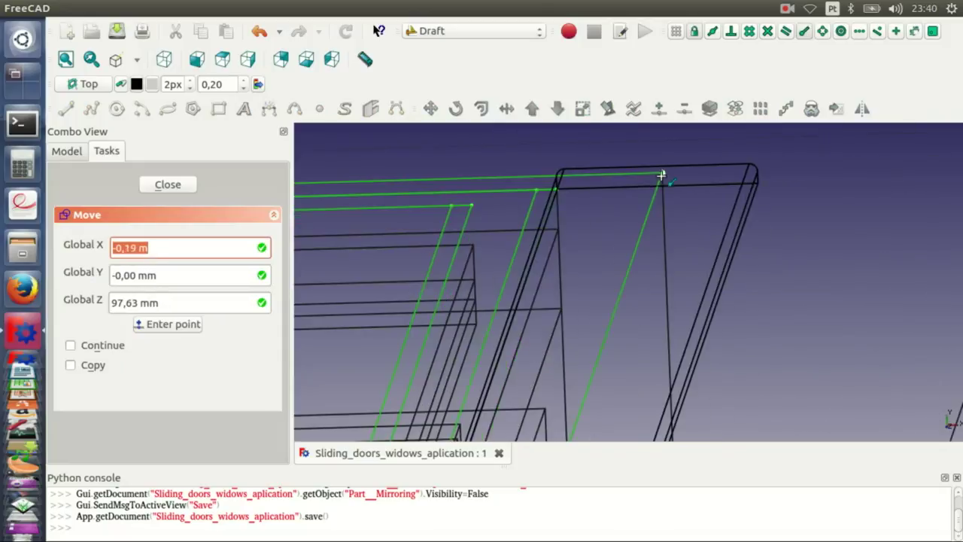
click(661, 174)
key(2)
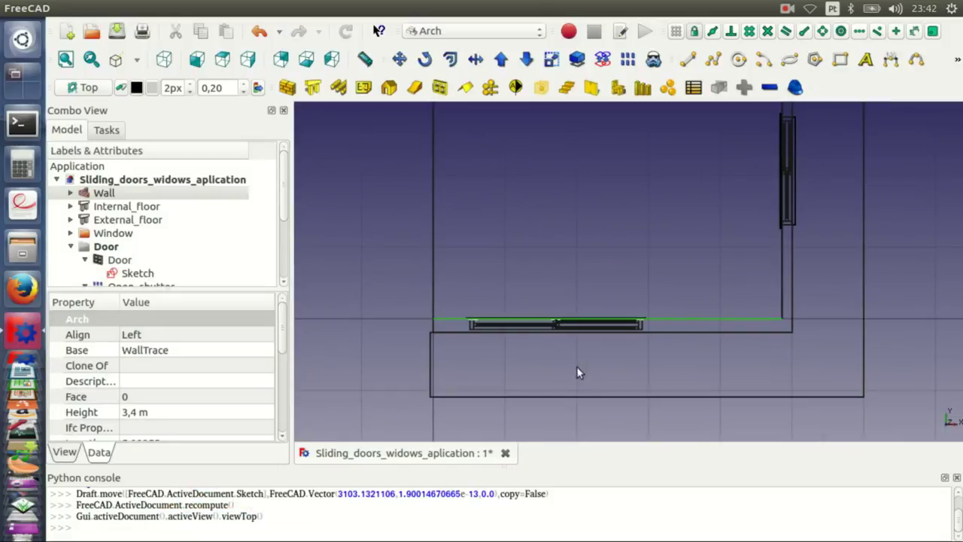
mouse_move(578, 372)
middle_down()
mouse_move(670, 393)
mouse_move(748, 355)
mouse_move(291, 157)
middle_up()
Return to shaded display, hide the door Sketch, and insert the Door into the Wall
click(136, 60)
click(143, 75)
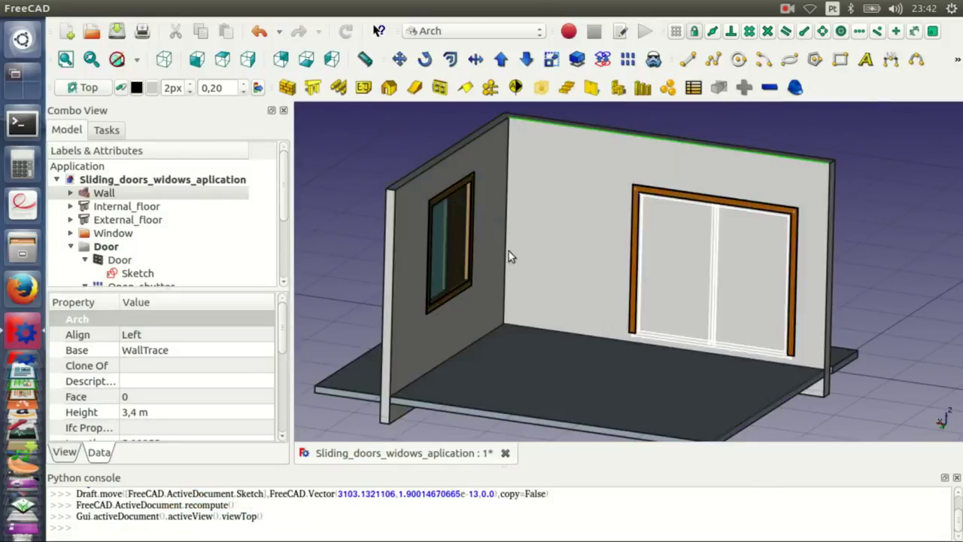
click(148, 274)
key(space)
click(120, 261)
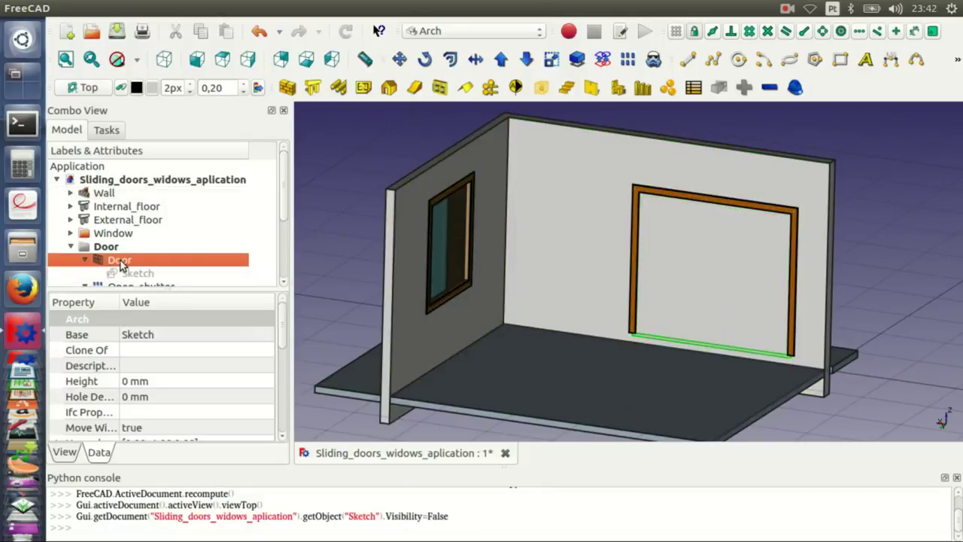
ctrl+click(109, 196)
click(745, 88)
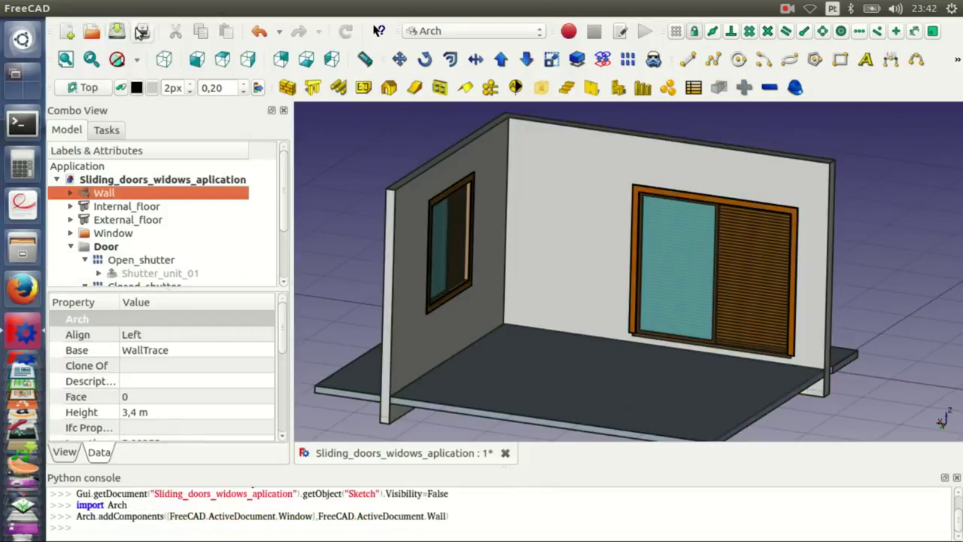
Select the door's Sketch under the Wall and widen the property panel
mouse_move(646, 313)
middle_down()
mouse_move(624, 371)
mouse_move(605, 314)
middle_up()
scroll(624, 371, down, 5)
scroll(605, 314, up, 5)
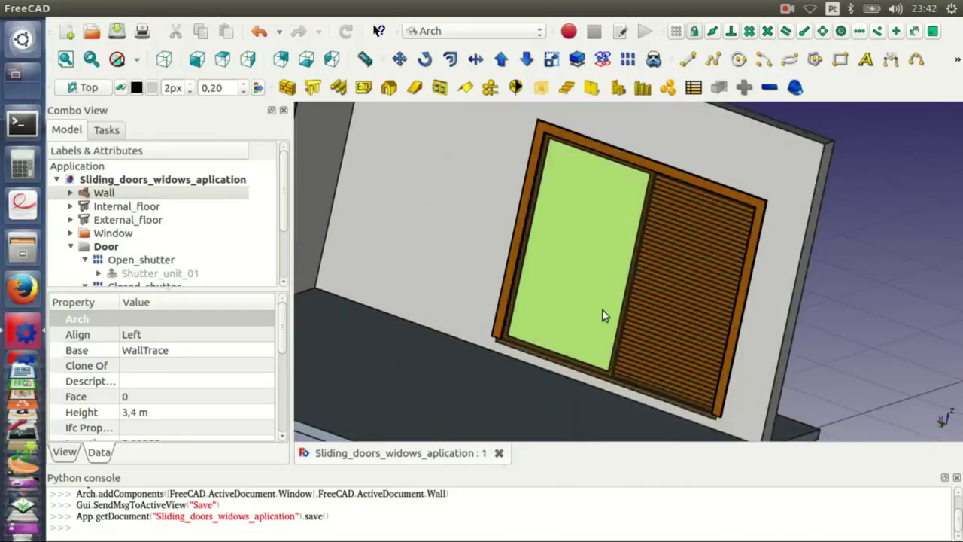
click(70, 193)
click(113, 259)
scroll(137, 248, down, 1)
click(138, 232)
drag(198, 280, 198, 205)
mouse_move(282, 334)
mouse_down()
mouse_move(285, 383)
mouse_move(281, 354)
mouse_up()
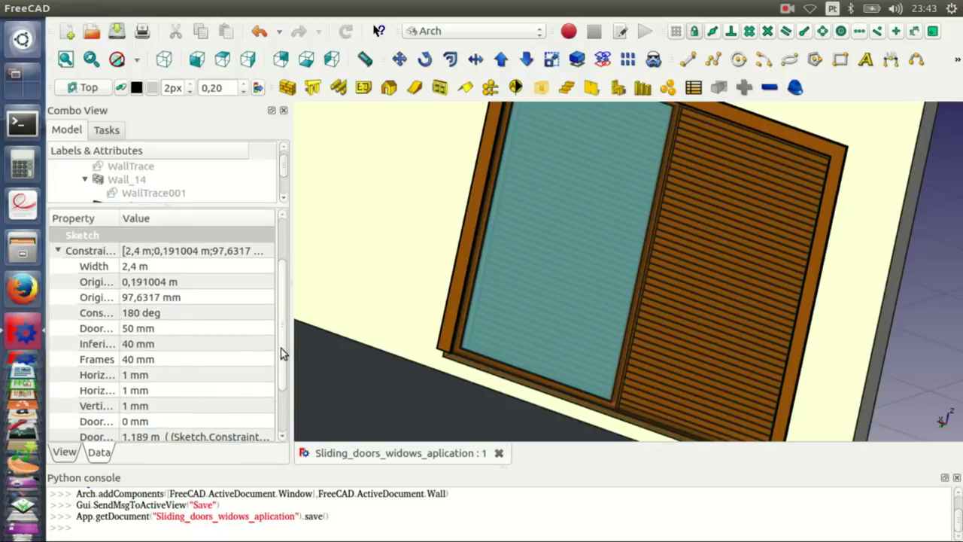
drag(120, 218, 188, 219)
drag(290, 242, 376, 301)
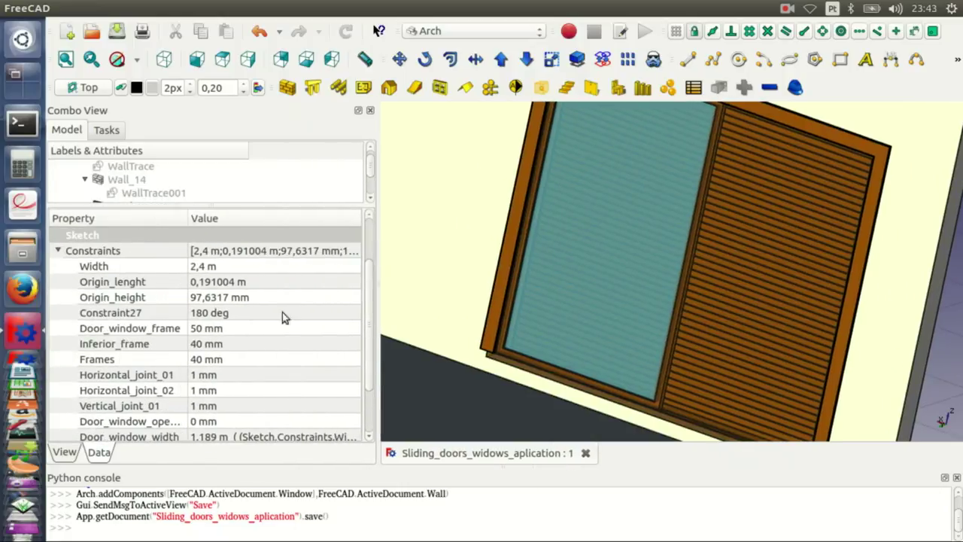
Set the Sketch's Origin_lenght to 0 mm and Origin_height to 50 mm, then expand Placement
text(0)
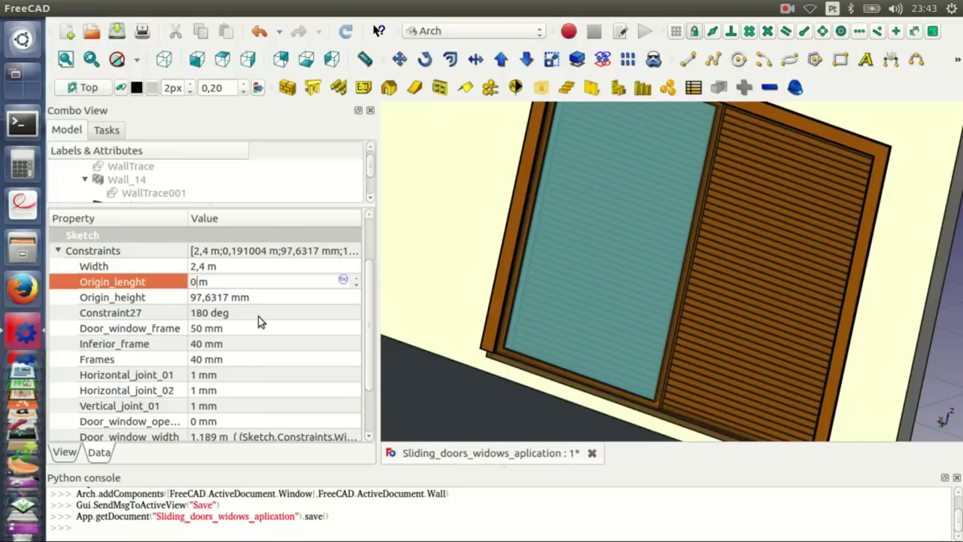
key(Return)
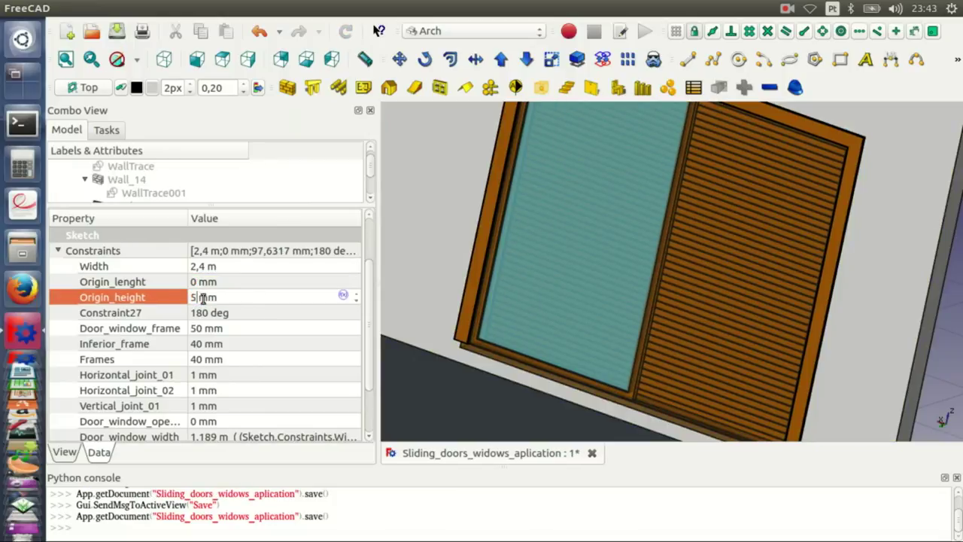
text(0)
key(Return)
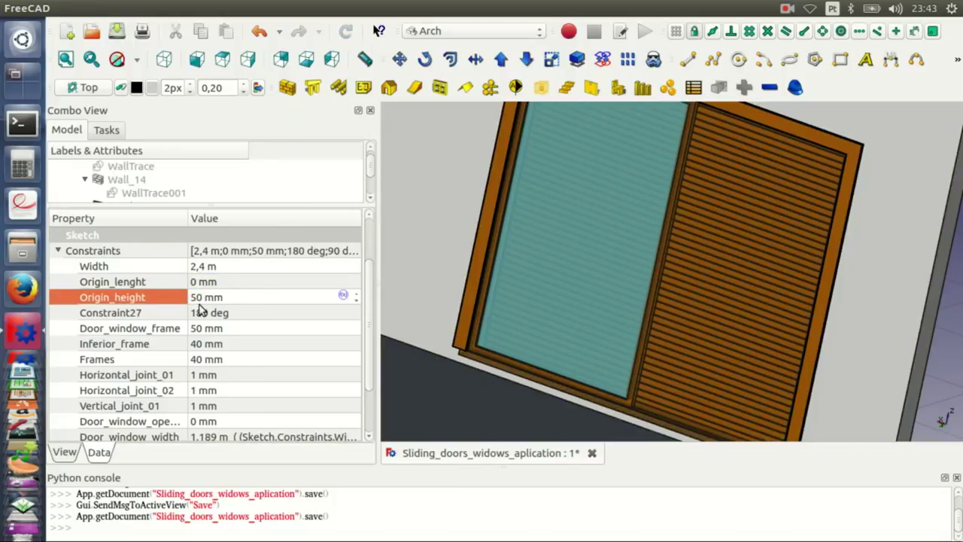
scroll(371, 264, up, 2)
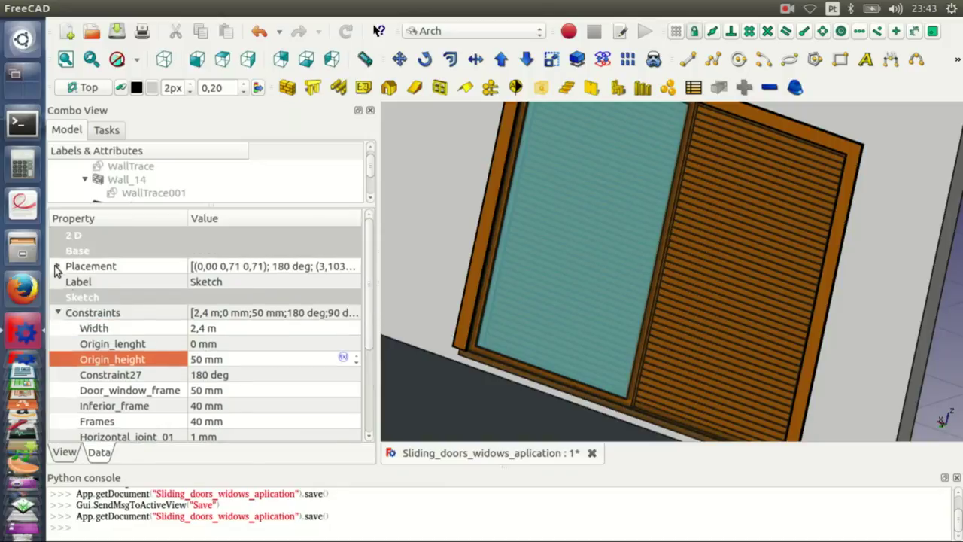
click(56, 267)
click(73, 311)
drag(269, 210, 263, 310)
Show the door sketch and view the model from the rear in wireframe
key(space)
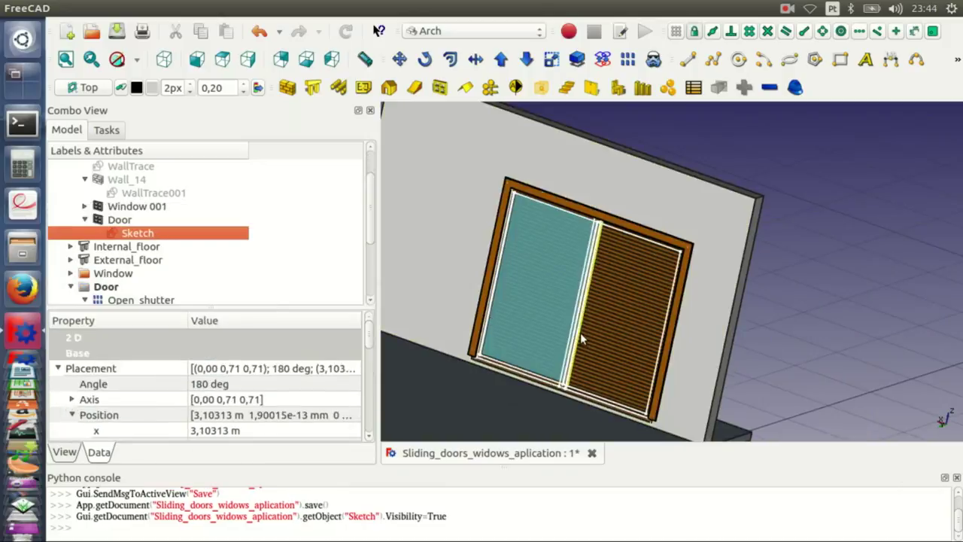
click(281, 59)
click(116, 59)
click(146, 129)
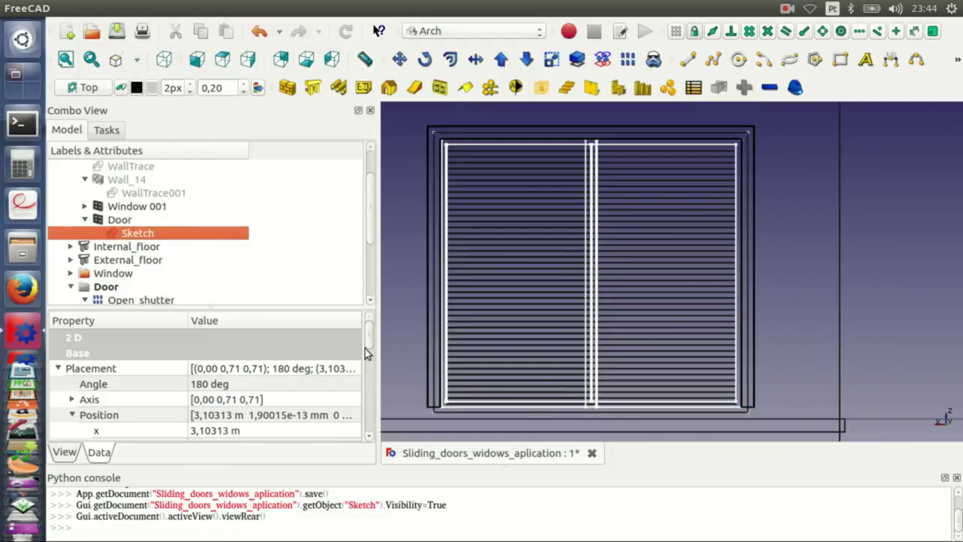
drag(368, 335, 369, 389)
text(0)
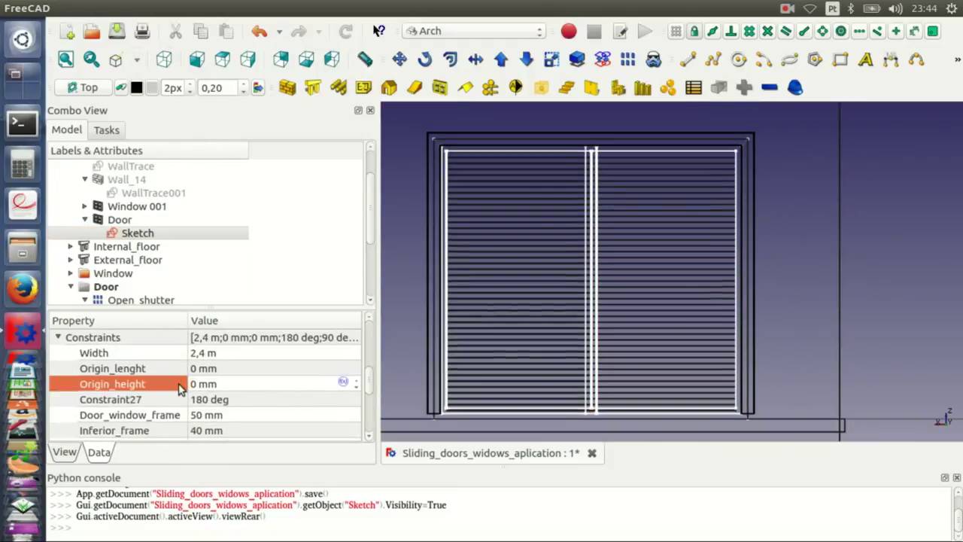
Edit the door sketch and delete its lower 0 mm distance constraint
double_click(138, 232)
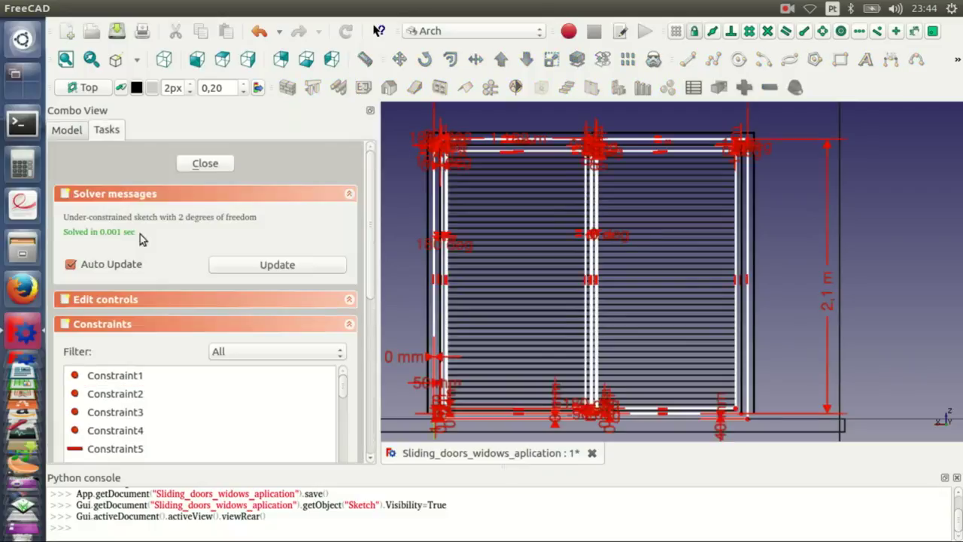
scroll(639, 306, up, 5)
scroll(639, 305, up, 2)
scroll(639, 307, up, 1)
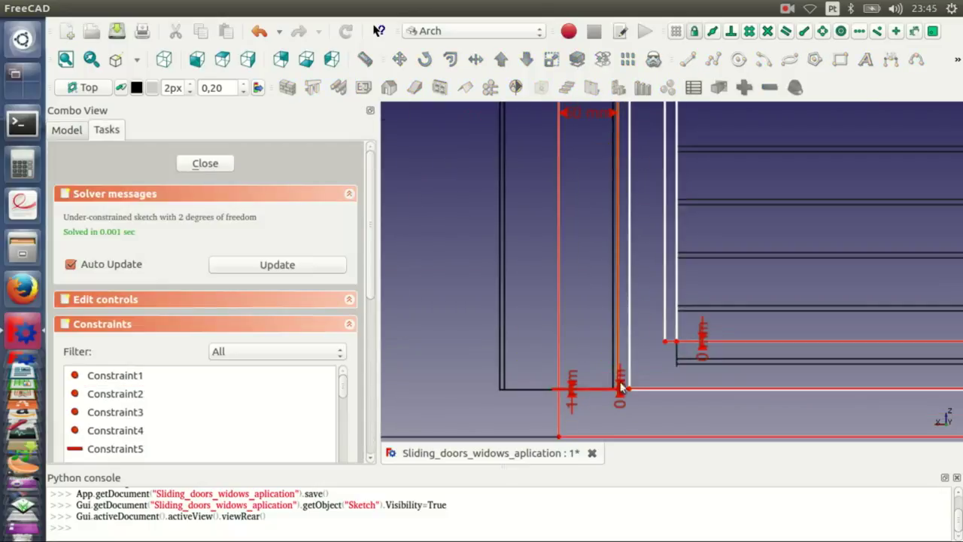
double_click(461, 265)
click(488, 351)
scroll(532, 333, down, 2)
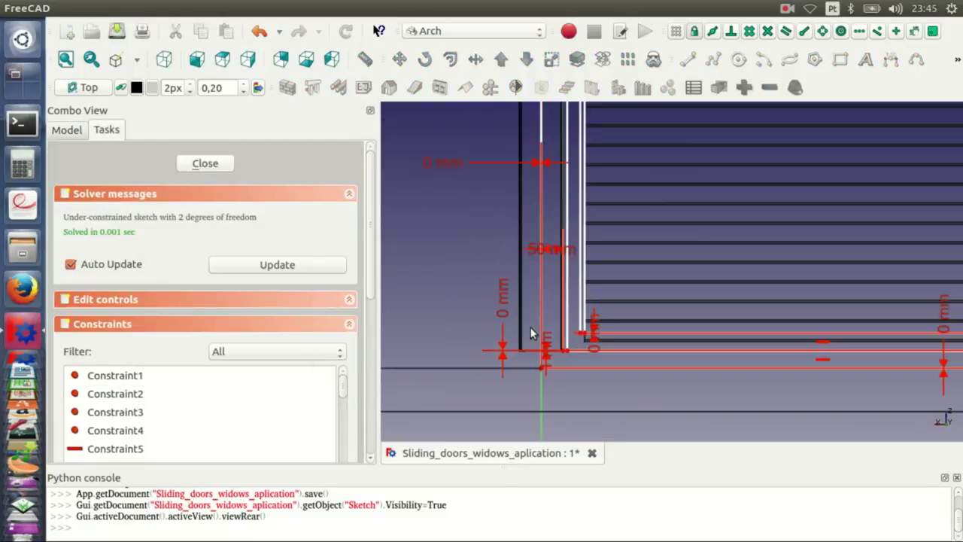
scroll(507, 346, down, 1)
middle_drag(490, 397, 506, 334)
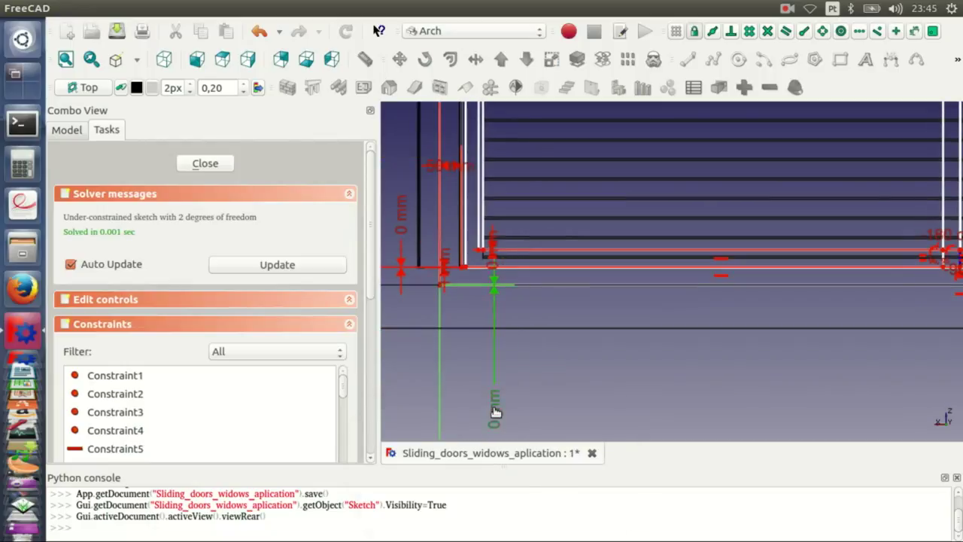
double_click(494, 410)
click(577, 500)
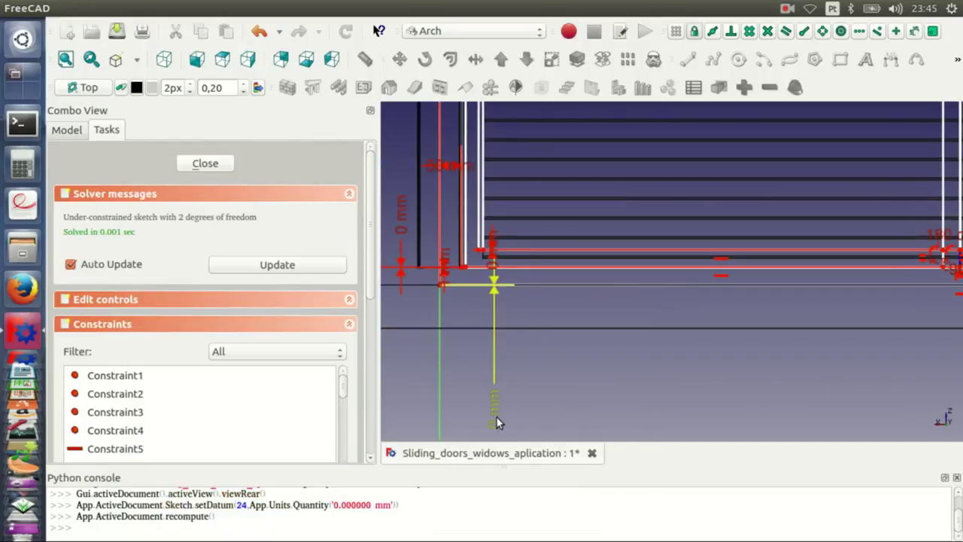
key(Delete)
Add a 40 mm vertical distance constraint named Origin_height to the door frame and close the sketch
scroll(501, 327, up, 3)
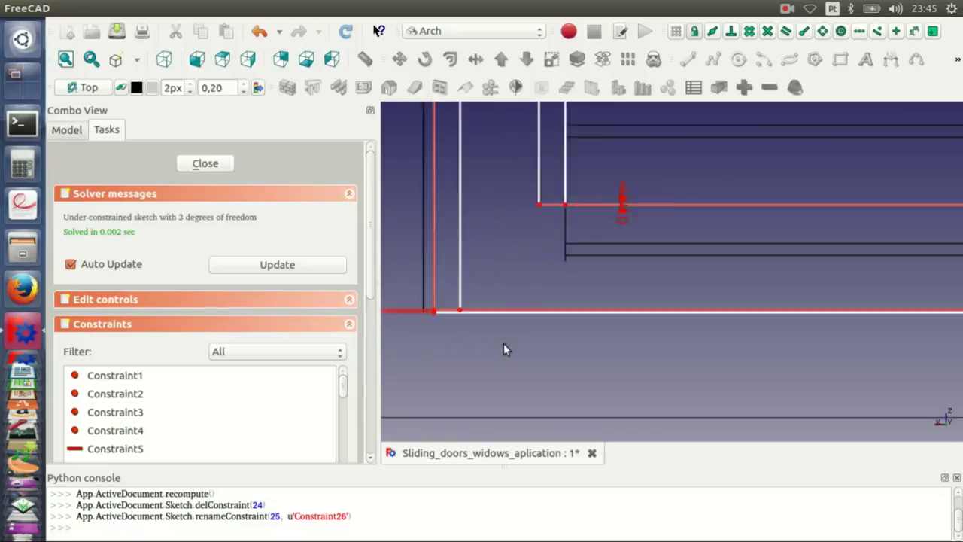
scroll(560, 323, down, 2)
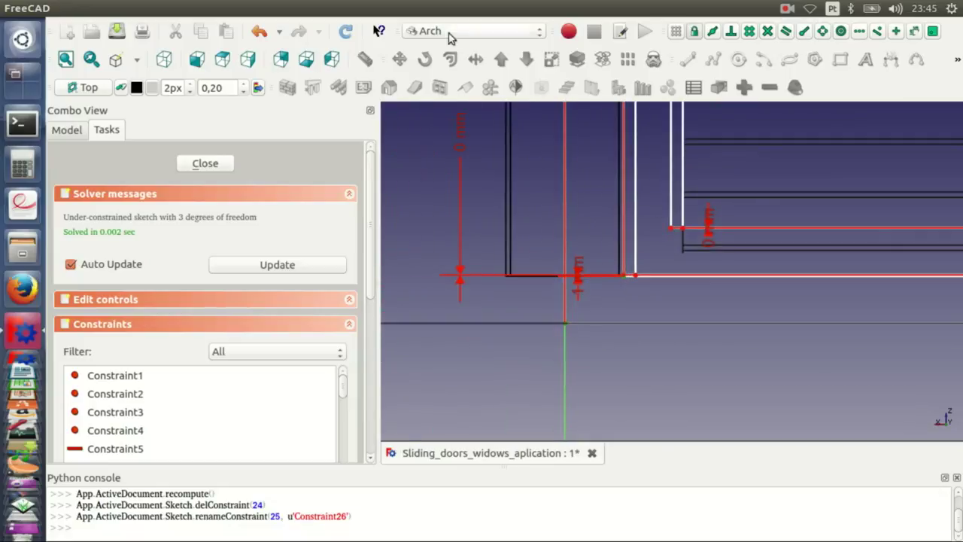
click(450, 32)
click(448, 429)
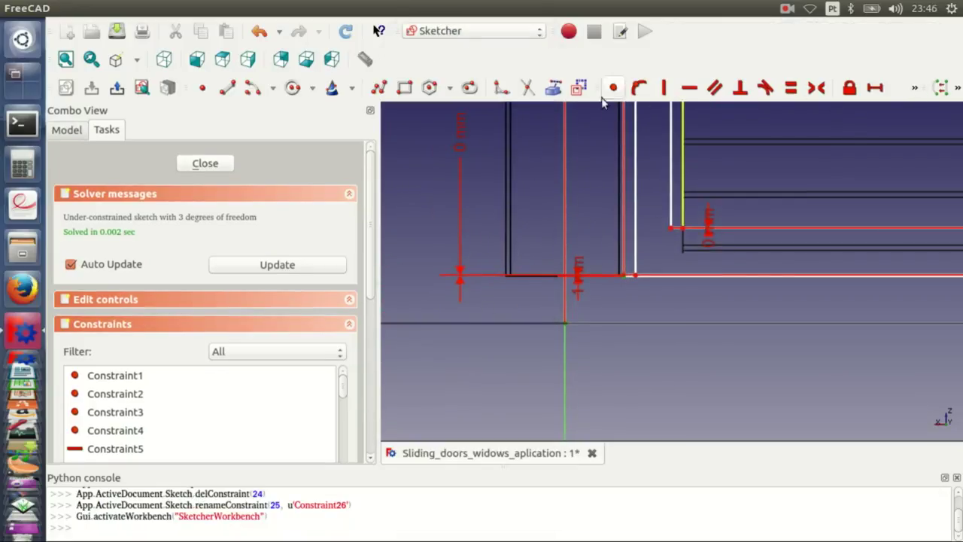
click(686, 60)
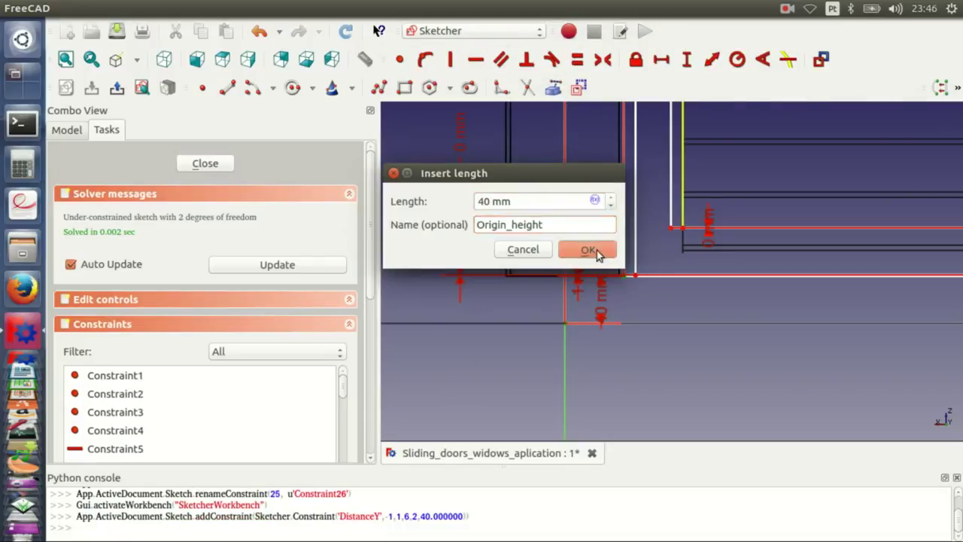
click(597, 250)
click(208, 164)
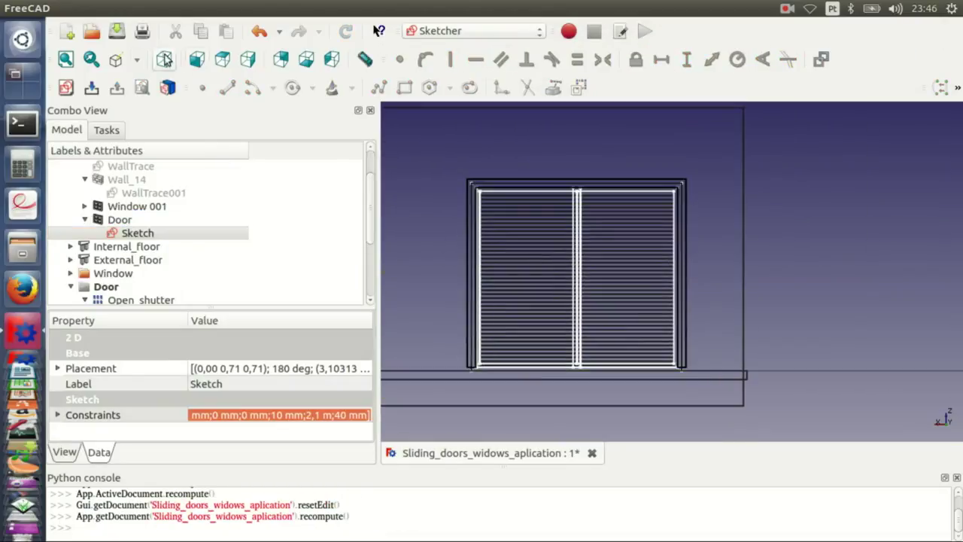
Return the model to shaded display and save the document
click(136, 59)
click(140, 113)
key(ctrl+s)
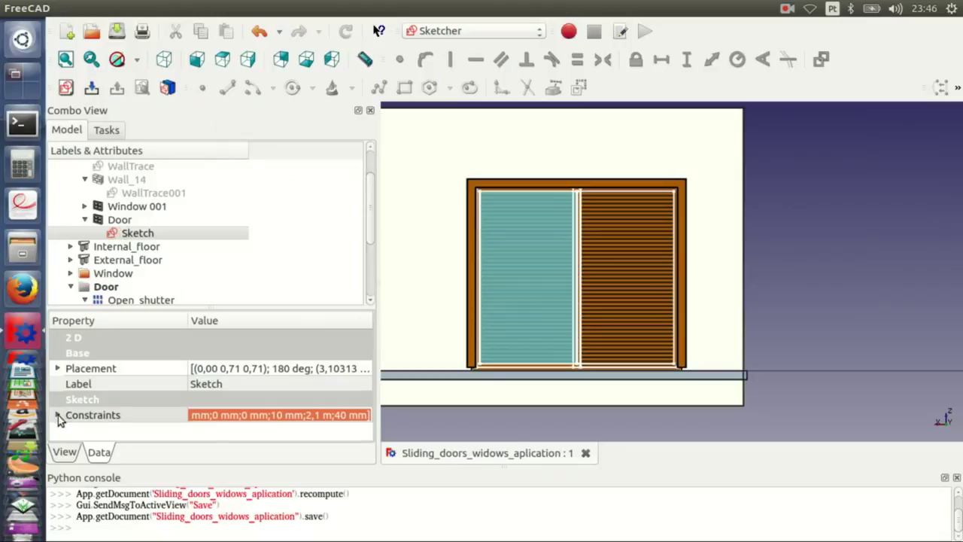
Set the door sketch's Origin_height to 0 mm, dropping the door to floor level
drag(304, 299, 301, 208)
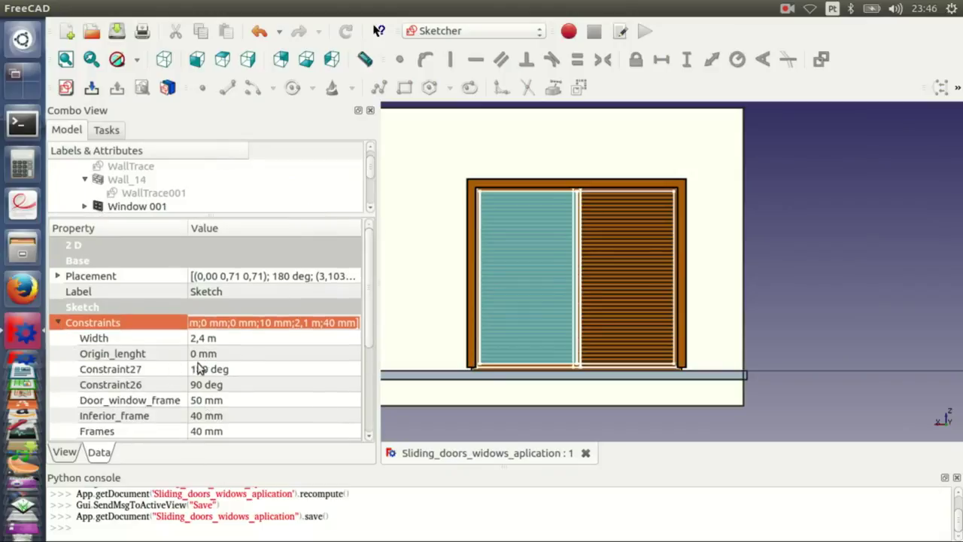
drag(371, 324, 371, 392)
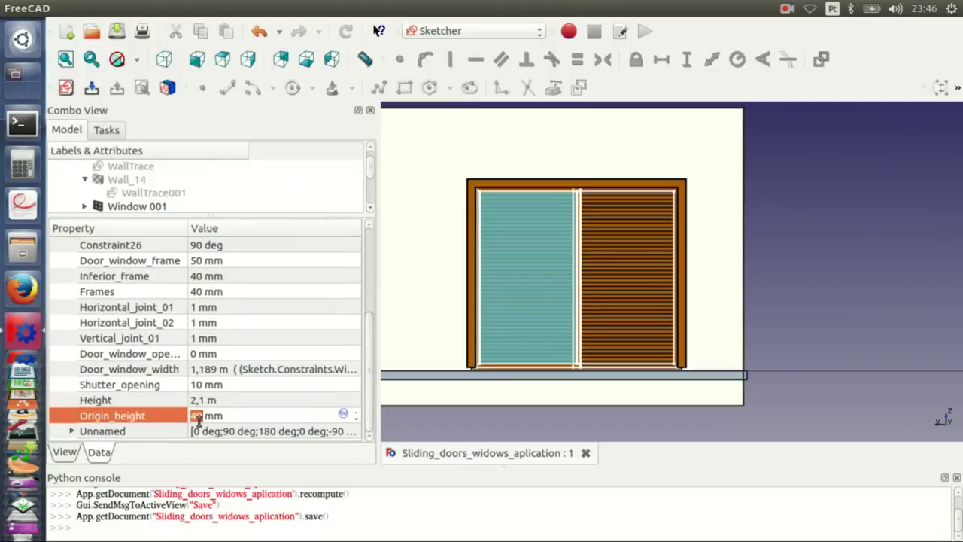
scroll(562, 355, up, 5)
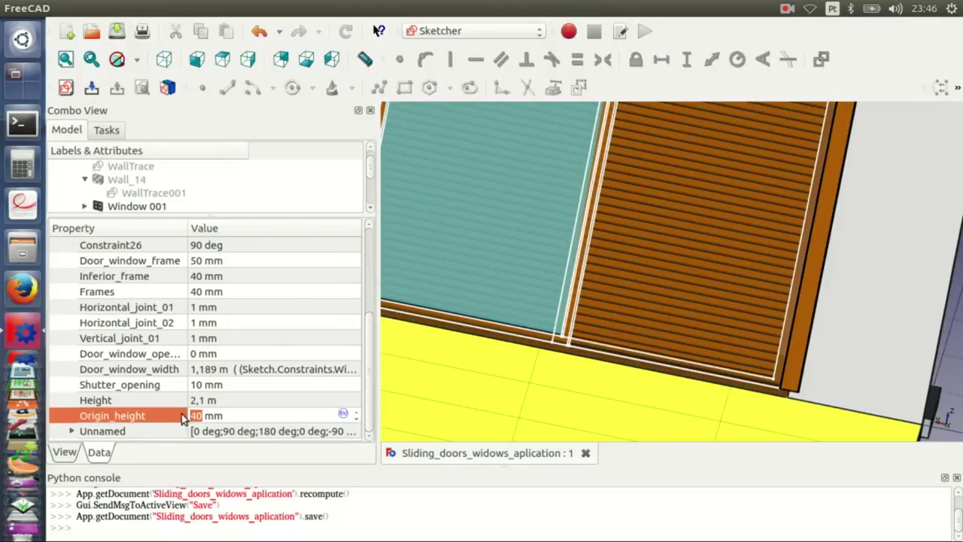
scroll(478, 348, down, 5)
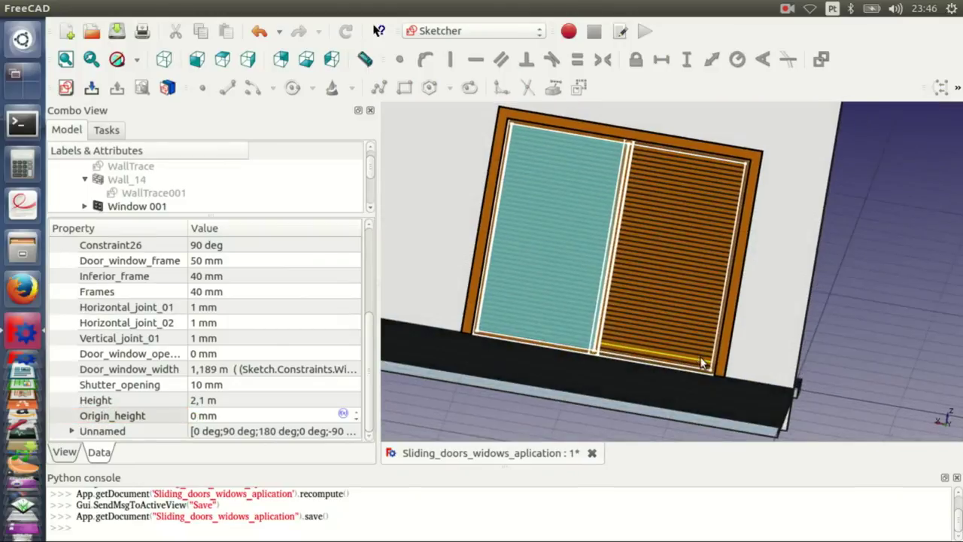
scroll(595, 366, up, 5)
scroll(595, 372, down, 5)
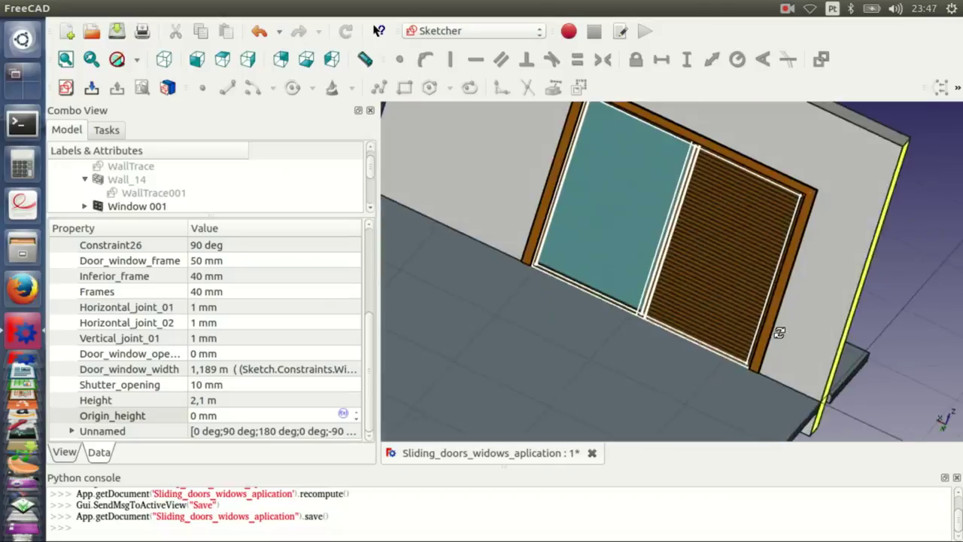
scroll(181, 200, up, 3)
drag(201, 215, 204, 359)
Hide the door sketch, save, and view the sliding shutters from outside and from the top
key(space)
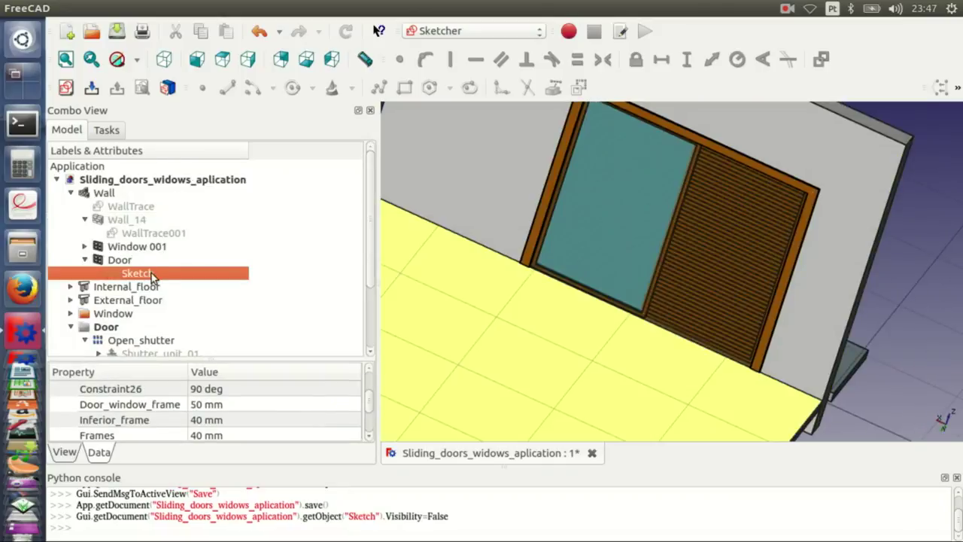
key(ctrl+s)
mouse_move(546, 273)
middle_down()
mouse_move(660, 312)
mouse_move(617, 288)
mouse_move(380, 320)
middle_up()
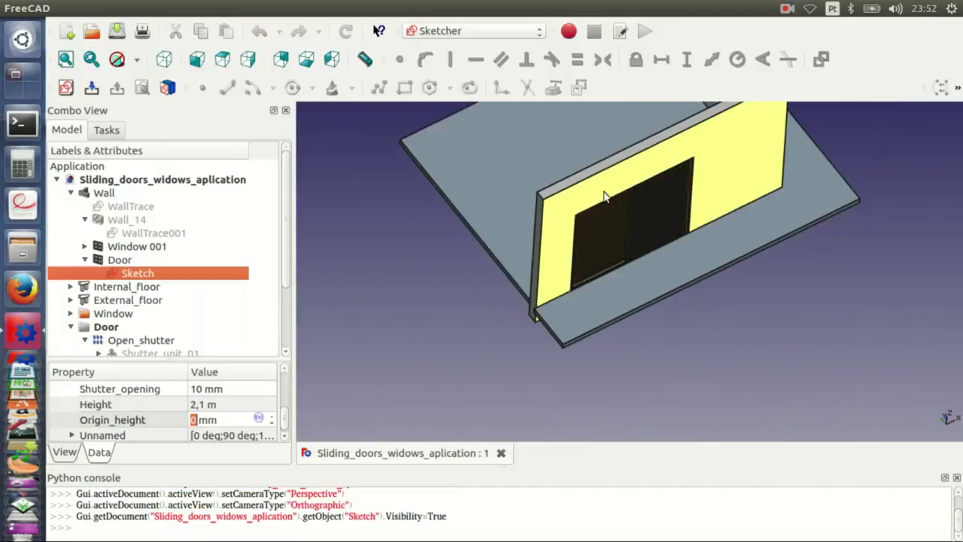
click(221, 59)
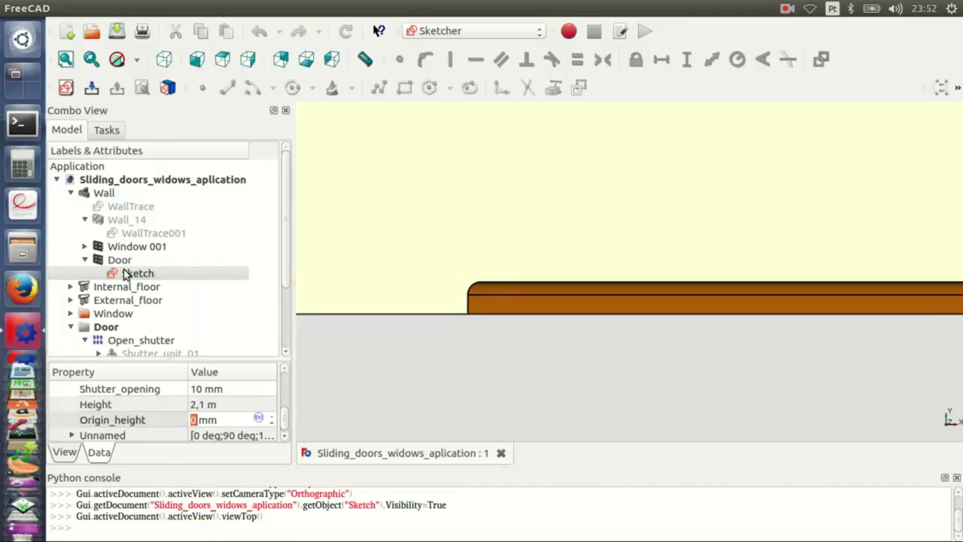
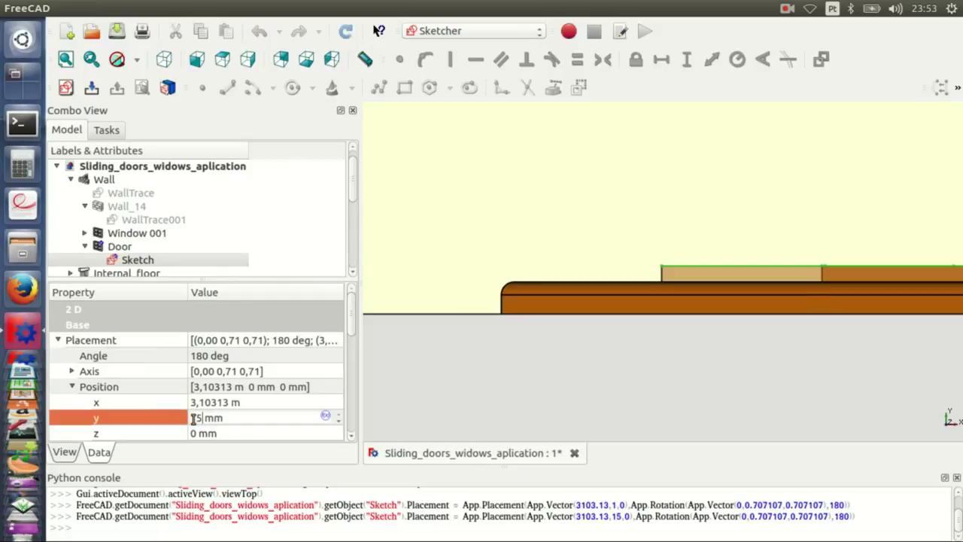
Set the door sketch's placement y to 15 mm, save, and hide the sketch
middle_drag(575, 305, 617, 339)
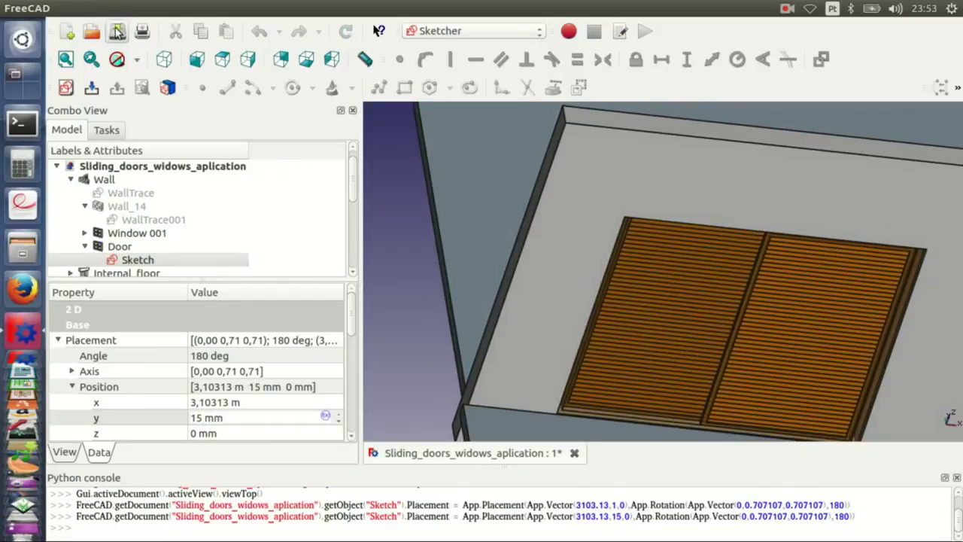
key(ctrl+s)
click(167, 259)
key(space)
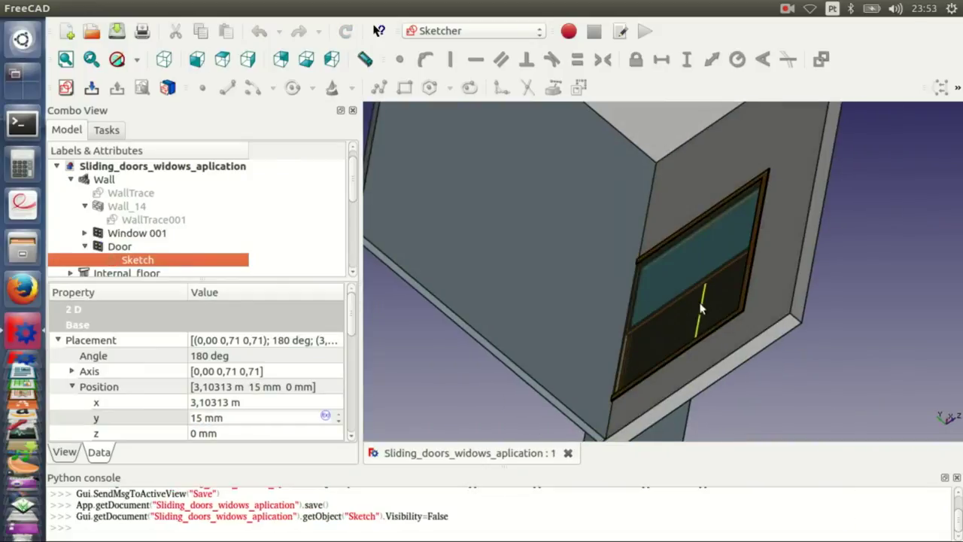
Look down on the door and wall from the top, then activate the Arch workbench
drag(348, 328, 365, 435)
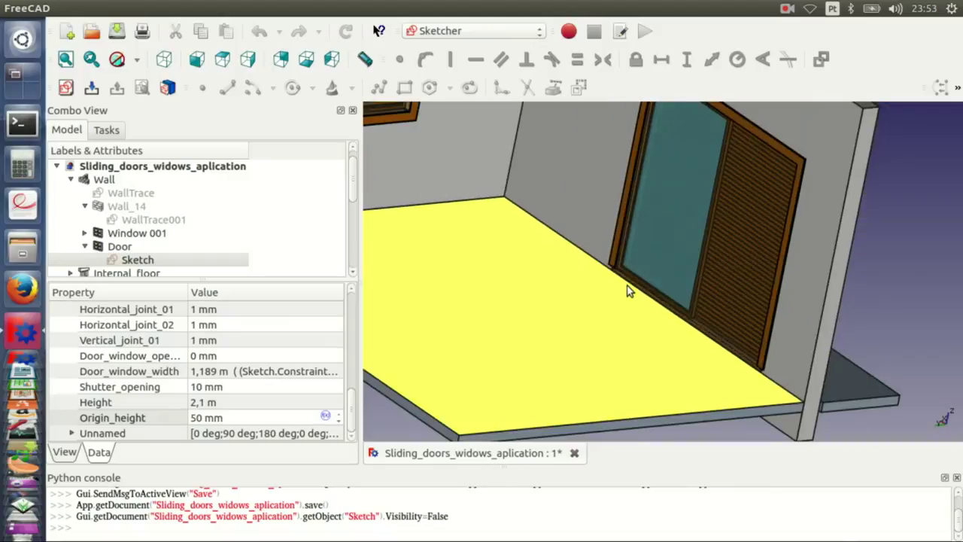
key(2)
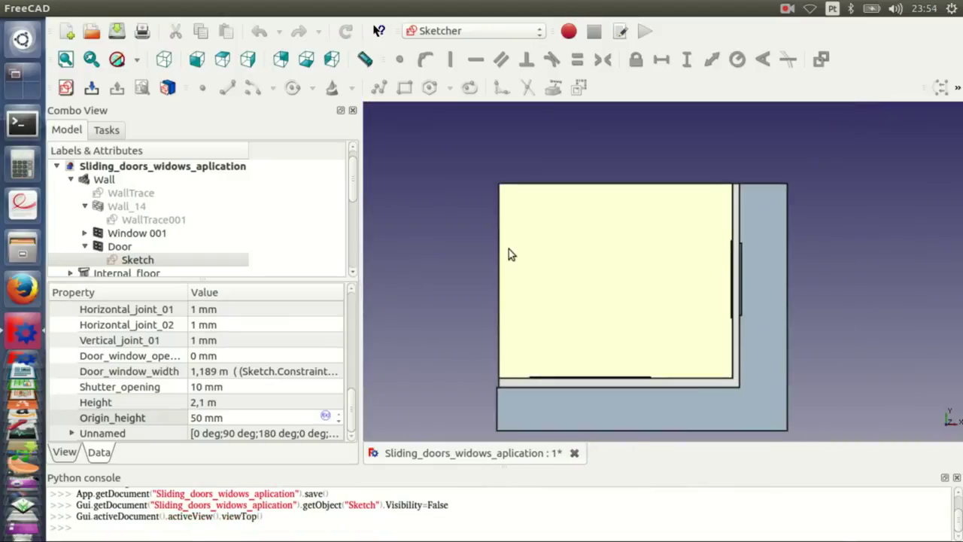
middle_drag(509, 254, 520, 188)
click(474, 30)
click(452, 53)
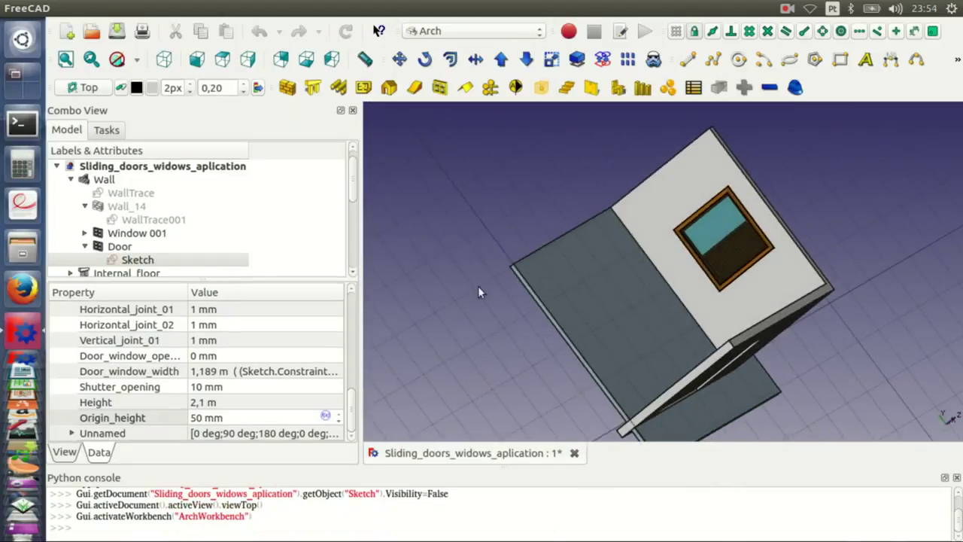
Create a Facebinder from the floor slab's face and select it in the tree
click(646, 346)
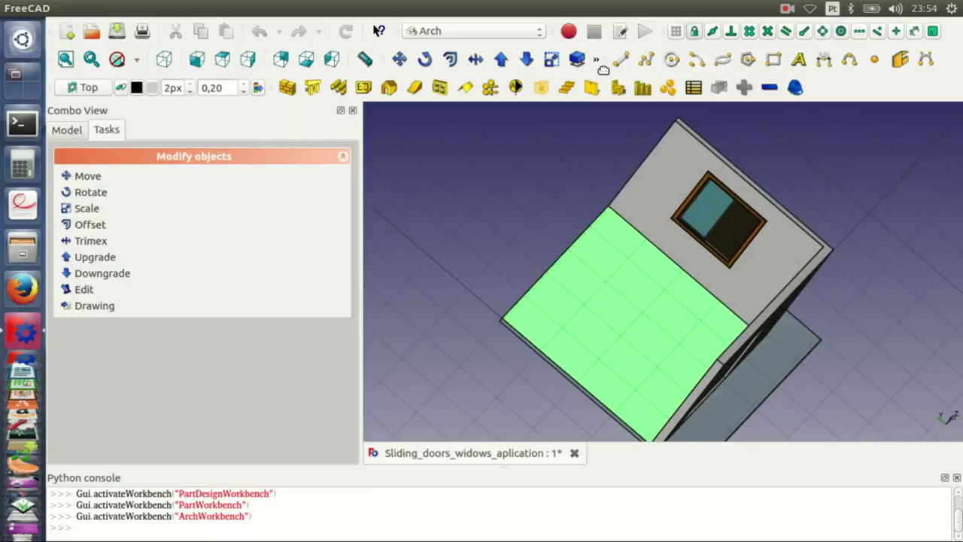
click(596, 60)
click(566, 88)
click(77, 129)
scroll(117, 226, down, 5)
click(127, 263)
Extrude the floor Facebinder 50 mm upward in Part and name it Floor_finishing
click(445, 30)
click(430, 285)
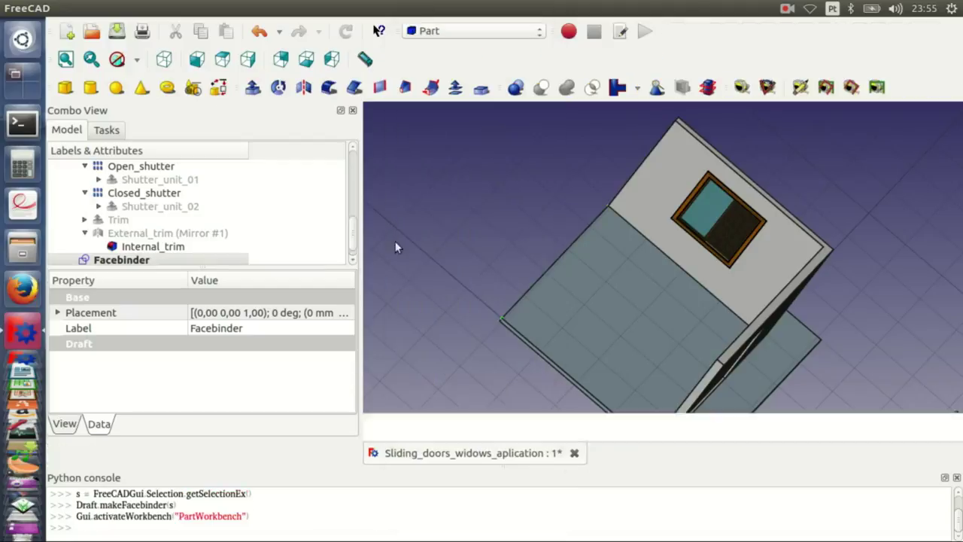
click(253, 88)
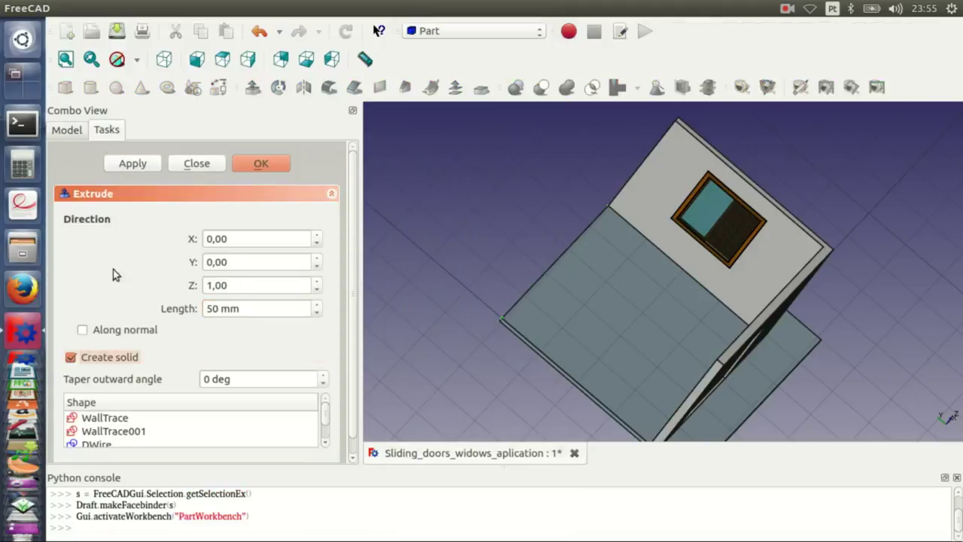
key(Return)
key(0)
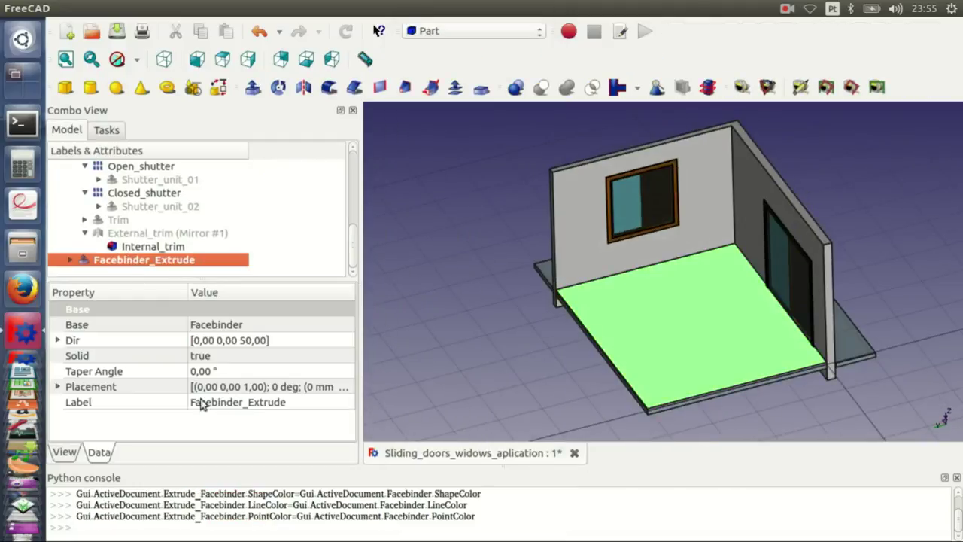
text(Floor_finishing)
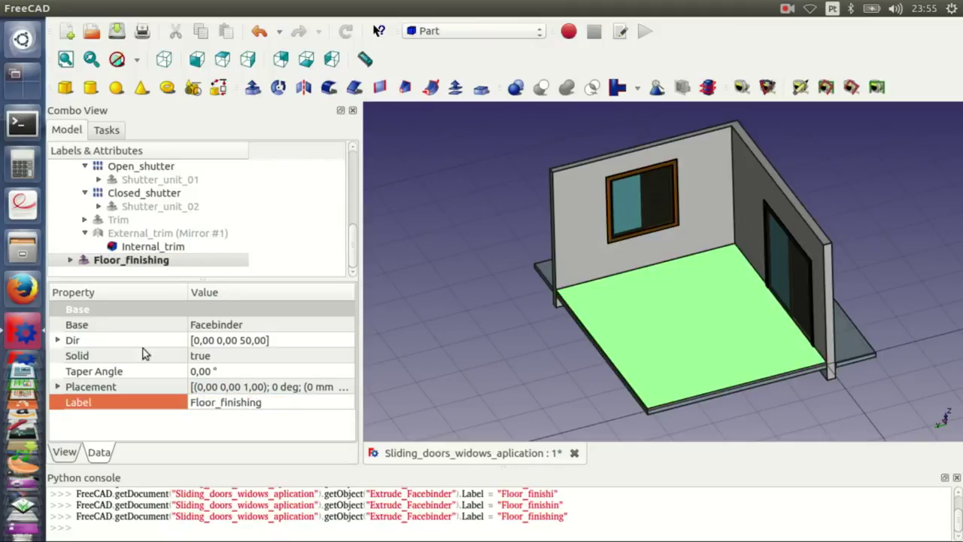
Give Floor_finishing a dark shape colour through its Appearance settings
right_click(183, 200)
click(215, 369)
click(198, 176)
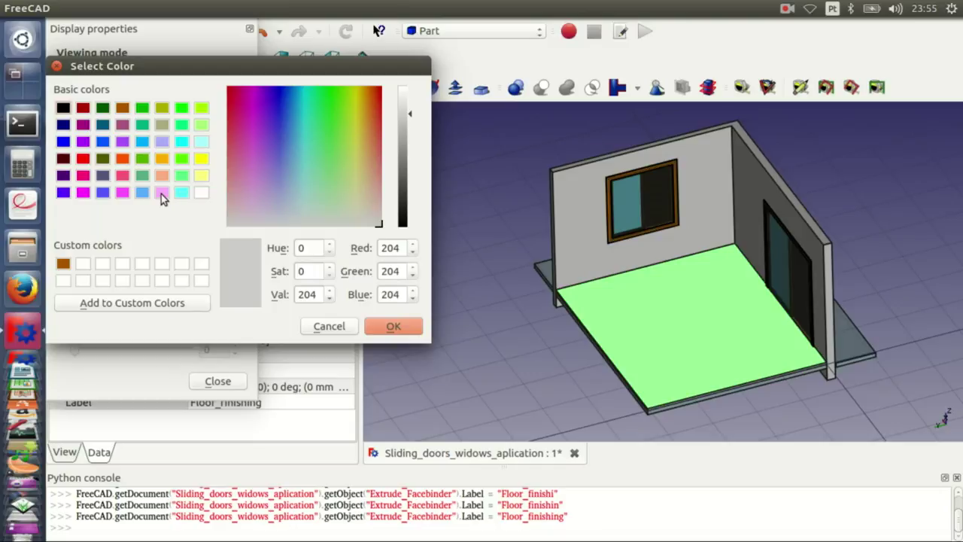
click(103, 158)
click(393, 326)
click(218, 380)
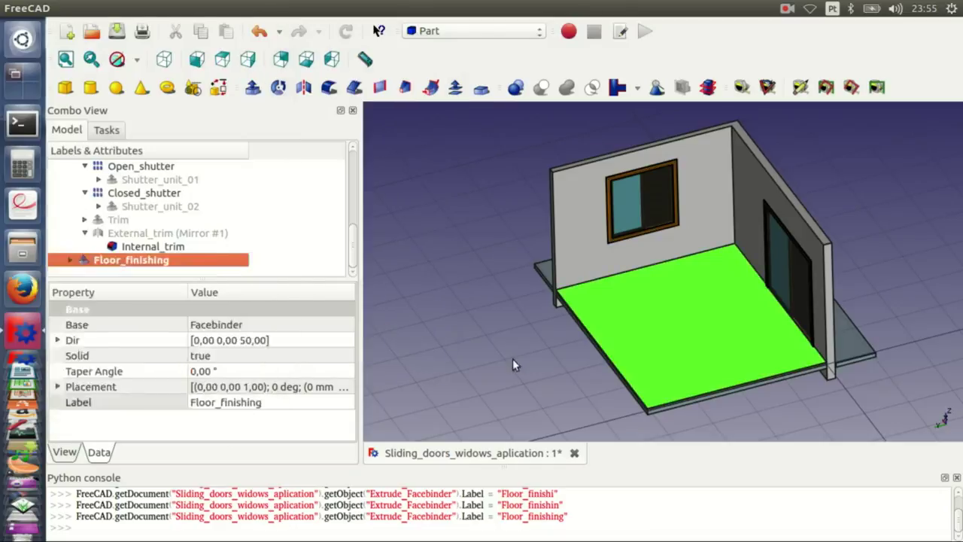
click(513, 358)
scroll(823, 326, up, 5)
scroll(824, 333, down, 5)
Create an Arch Facebinder from the wall's inner face
click(580, 318)
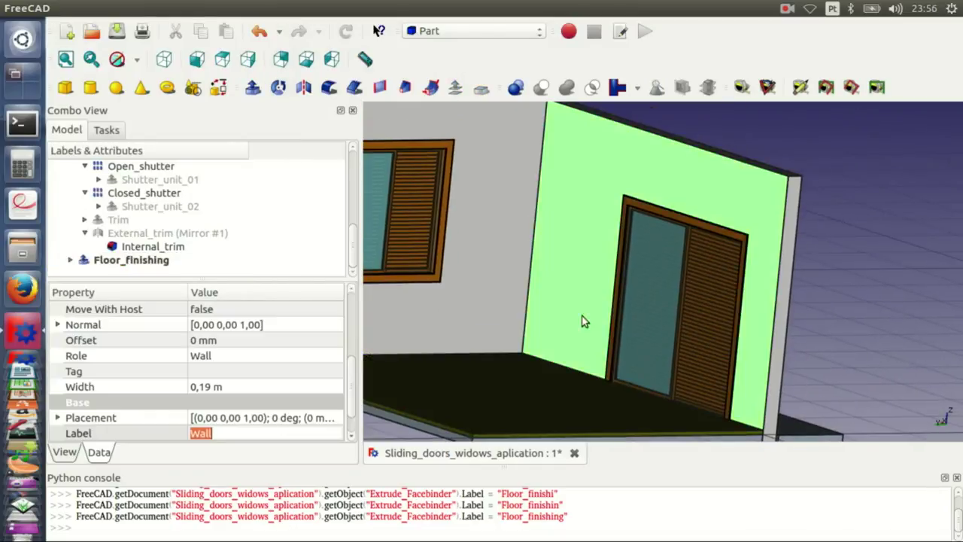
click(449, 31)
click(444, 41)
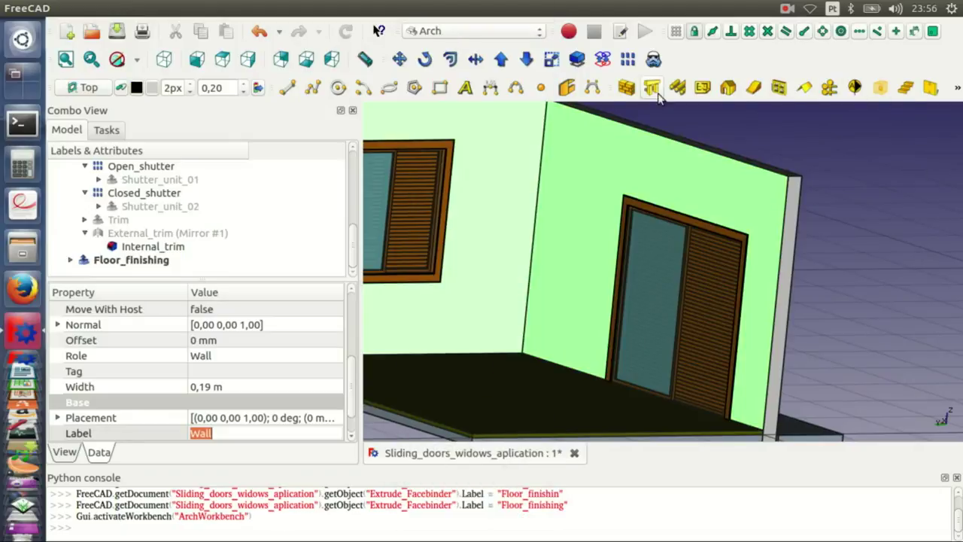
click(652, 89)
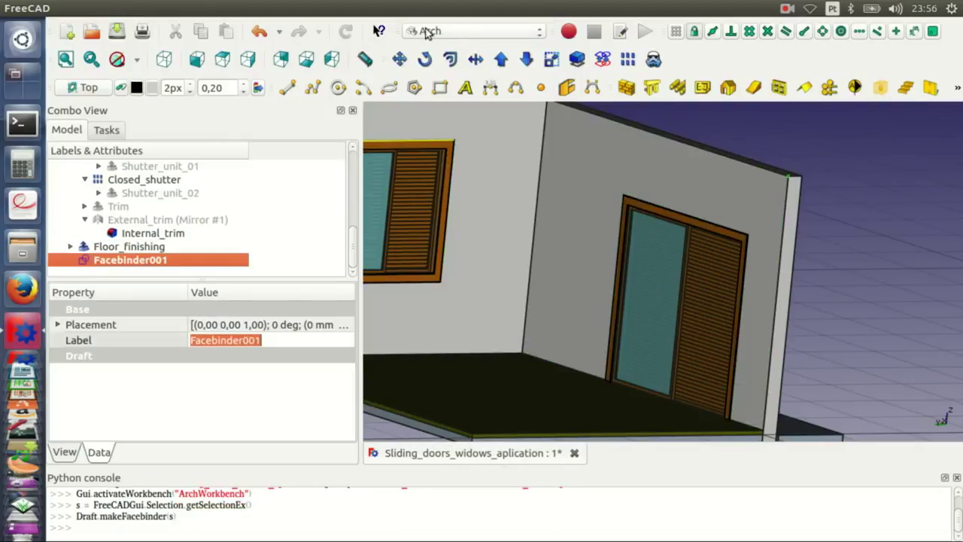
Offset the wall Facebinder into a 15 mm skin and rename it Internal_wall finishing
click(426, 31)
click(437, 284)
click(454, 88)
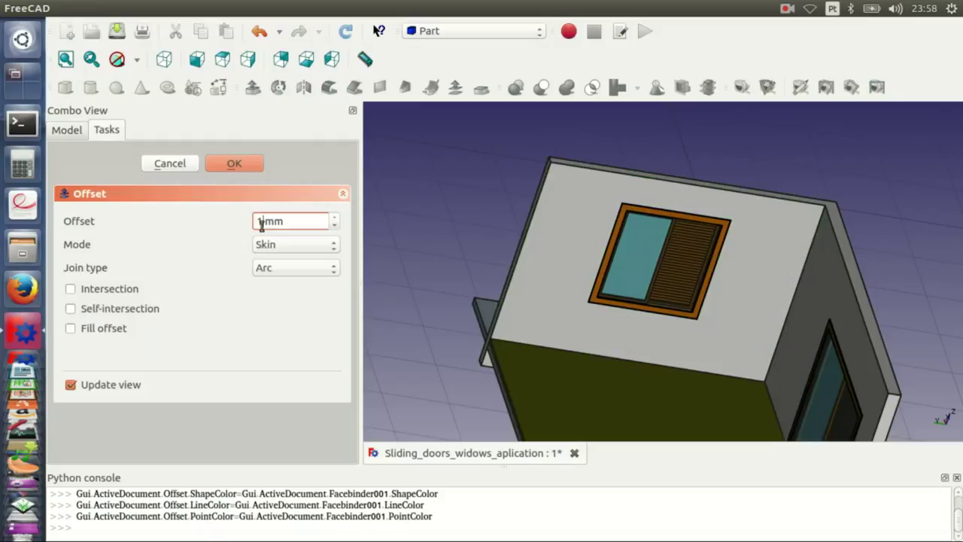
click(239, 162)
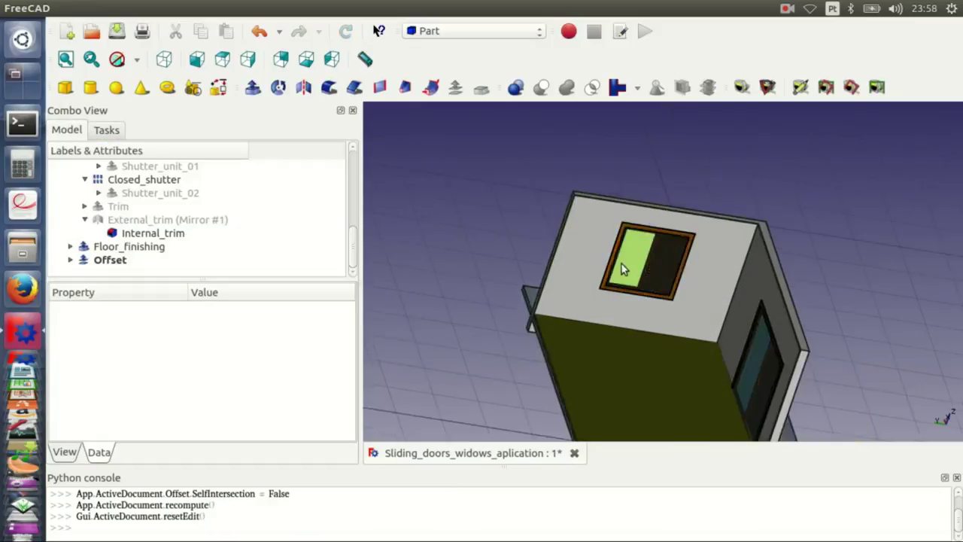
middle_drag(622, 264, 684, 264)
scroll(712, 232, up, 5)
scroll(711, 232, up, 3)
scroll(677, 252, up, 3)
click(575, 290)
click(241, 341)
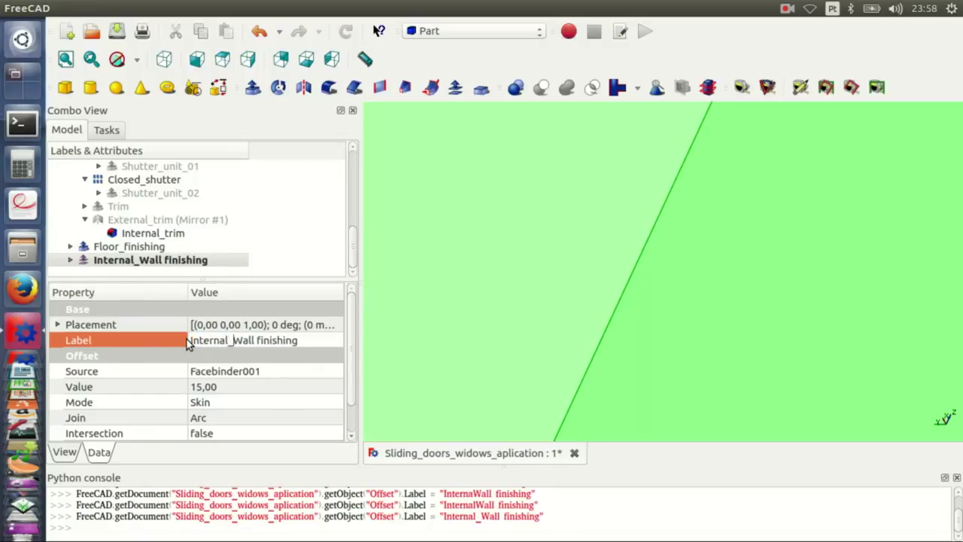
Colour Internal_wall finishing yellow via its Appearance settings
right_click(188, 261)
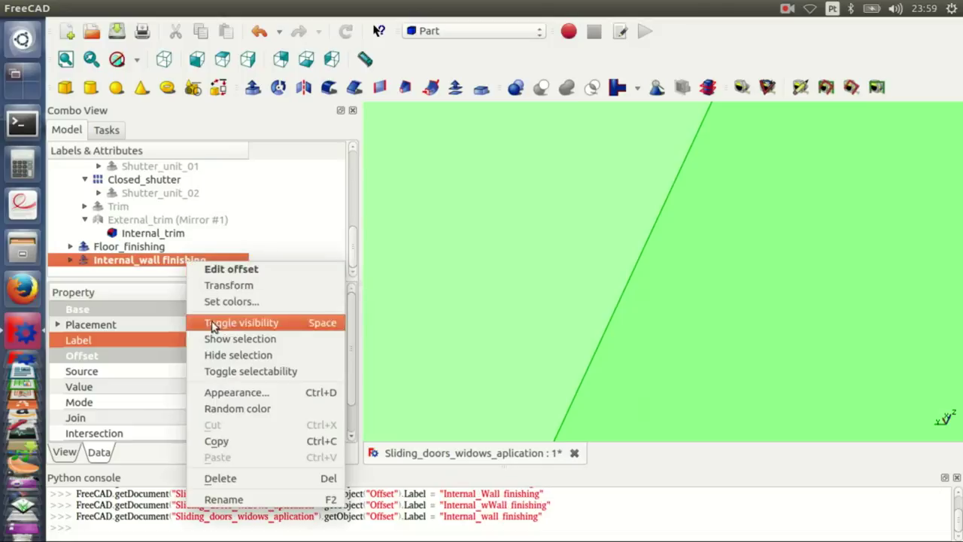
click(226, 394)
click(200, 168)
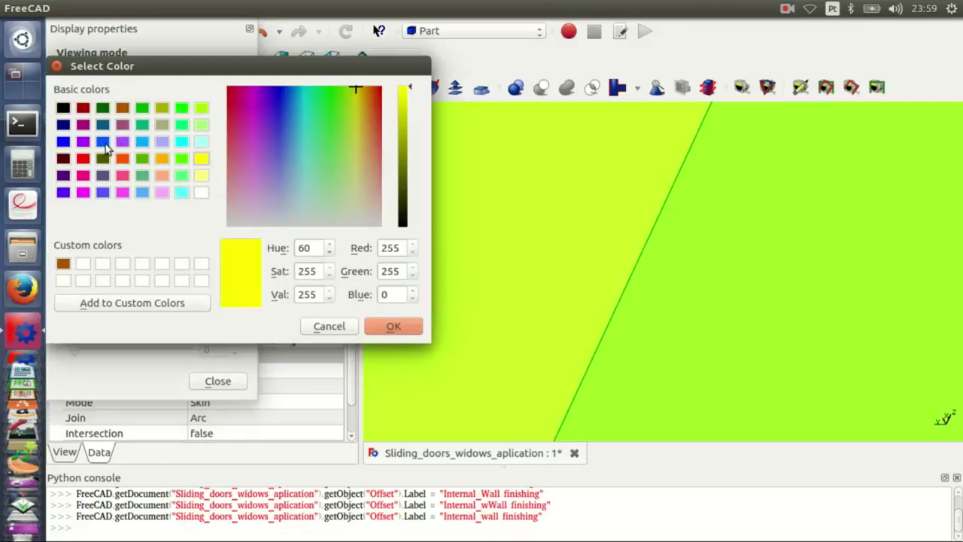
click(393, 326)
key(Escape)
Orbit and zoom around the house to inspect the windows and slatted door panel
scroll(523, 340, down, 5)
middle_drag(523, 339, 619, 282)
scroll(618, 282, up, 5)
mouse_move(576, 249)
middle_down()
mouse_move(698, 366)
mouse_move(676, 329)
mouse_move(630, 342)
middle_up()
scroll(630, 342, up, 3)
scroll(631, 339, down, 3)
click(722, 275)
mouse_move(723, 274)
middle_down()
mouse_move(766, 286)
mouse_move(743, 408)
middle_up()
scroll(766, 286, up, 2)
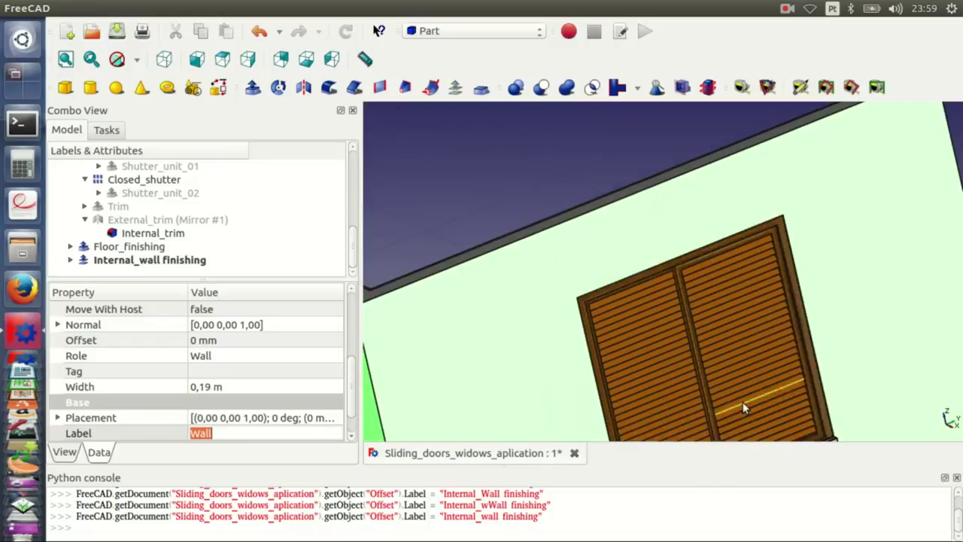
scroll(825, 272, up, 3)
scroll(804, 291, up, 2)
scroll(742, 276, down, 2)
mouse_move(742, 276)
middle_down()
mouse_move(615, 250)
mouse_move(684, 380)
mouse_move(605, 313)
mouse_move(659, 335)
mouse_move(671, 203)
mouse_move(554, 205)
mouse_move(552, 275)
mouse_move(663, 241)
mouse_move(566, 355)
mouse_move(693, 326)
mouse_move(603, 329)
mouse_move(662, 304)
mouse_move(537, 360)
mouse_move(610, 377)
middle_up()
scroll(466, 278, up, 2)
scroll(640, 308, down, 2)
scroll(632, 316, down, 2)
scroll(606, 329, down, 2)
scroll(664, 211, up, 2)
scroll(554, 222, down, 2)
scroll(676, 220, up, 3)
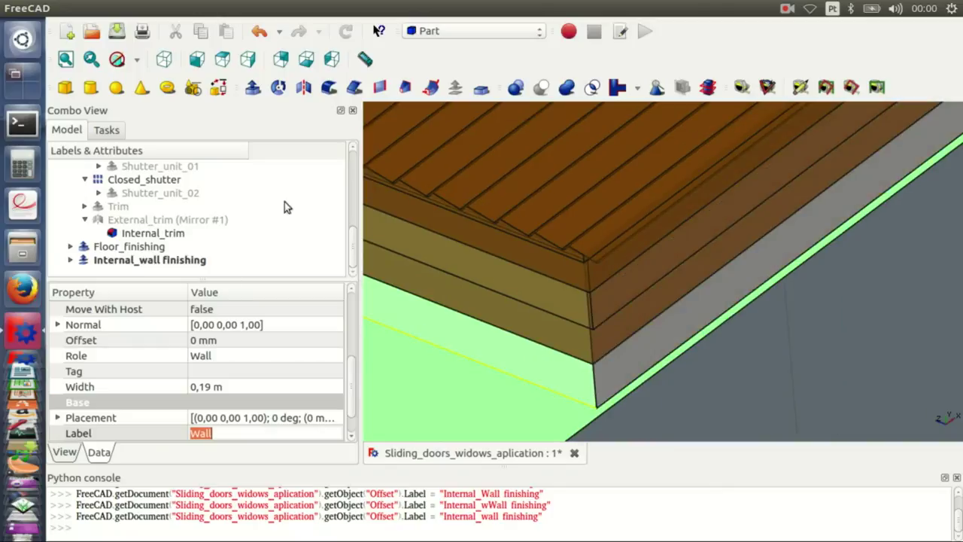
scroll(542, 203, down, 5)
click(474, 31)
Create Facebinder002 from the selected lower wall faces
click(429, 40)
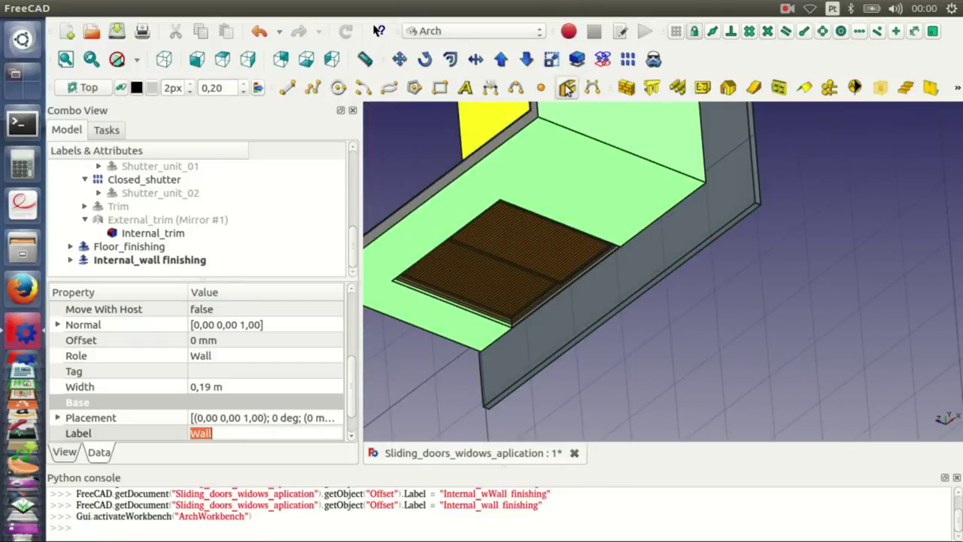
click(567, 88)
click(474, 31)
Offset Facebinder002 into a filled 15 mm skin, Offset001
click(430, 268)
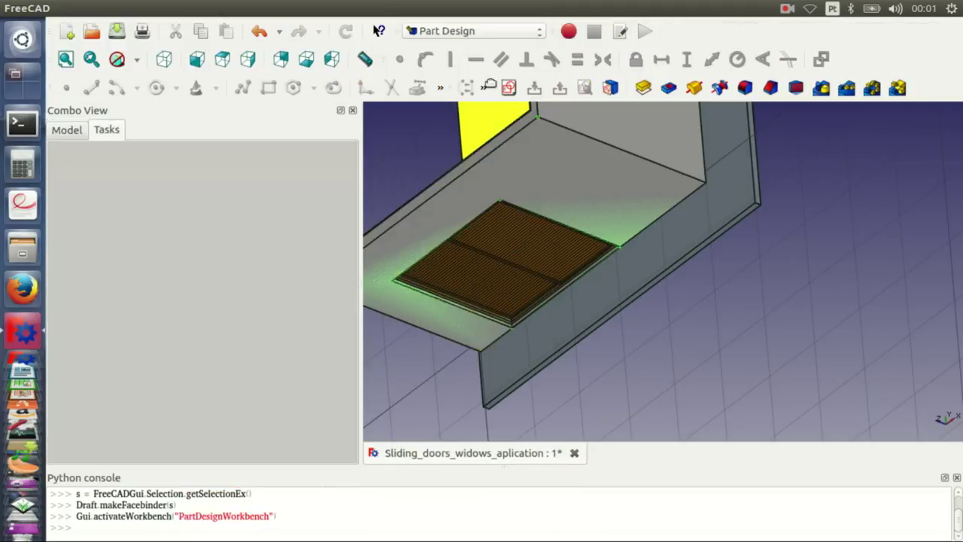
key(Down)
click(455, 87)
text(5)
click(113, 328)
click(234, 164)
key(Return)
click(234, 163)
scroll(537, 329, down, 5)
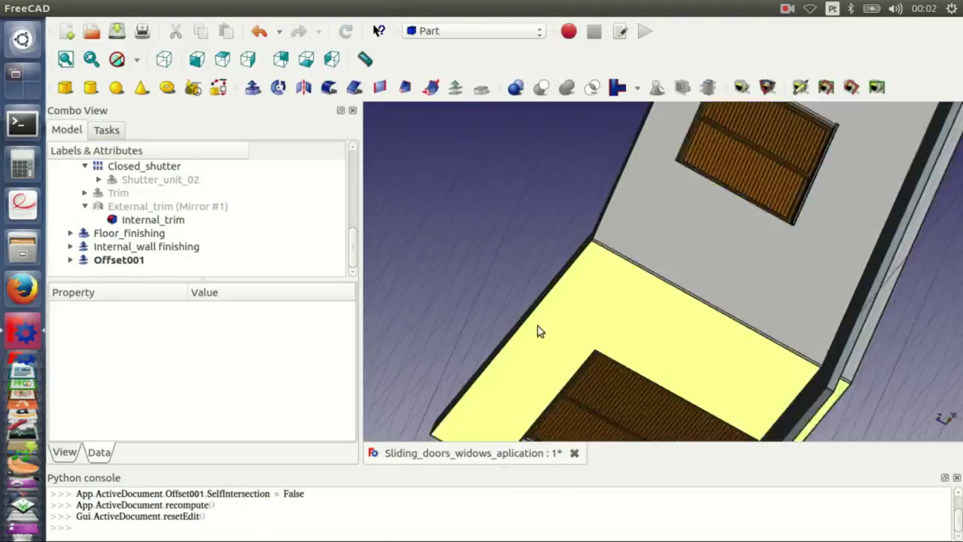
scroll(695, 286, down, 3)
scroll(714, 290, down, 2)
scroll(713, 290, down, 2)
Set Offset001's Join to Intersection and Fill to true in its Data properties
click(116, 260)
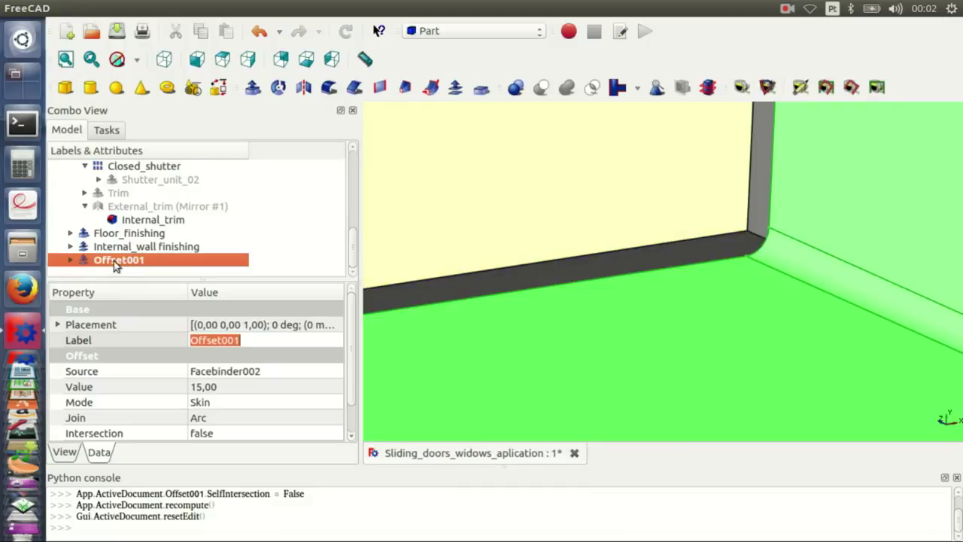
click(201, 418)
click(218, 452)
click(439, 246)
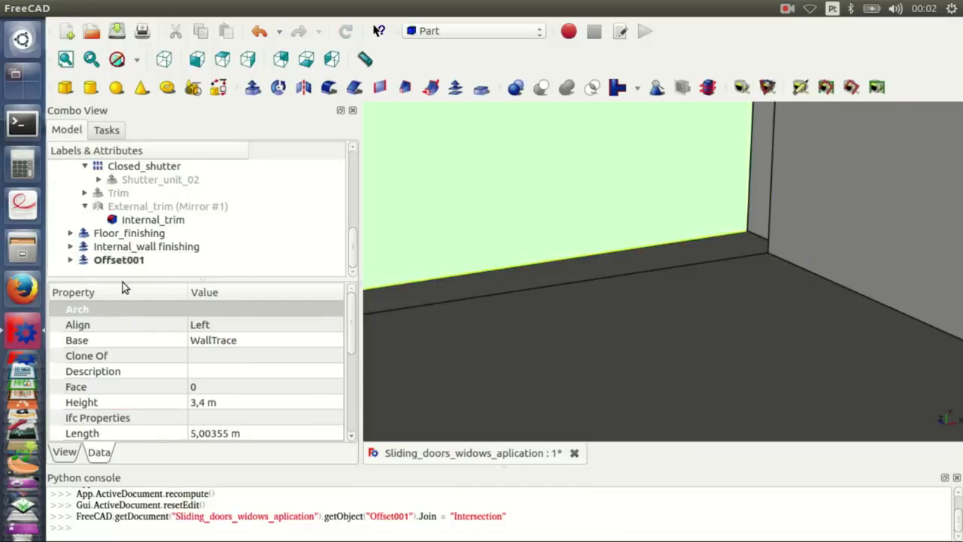
click(119, 260)
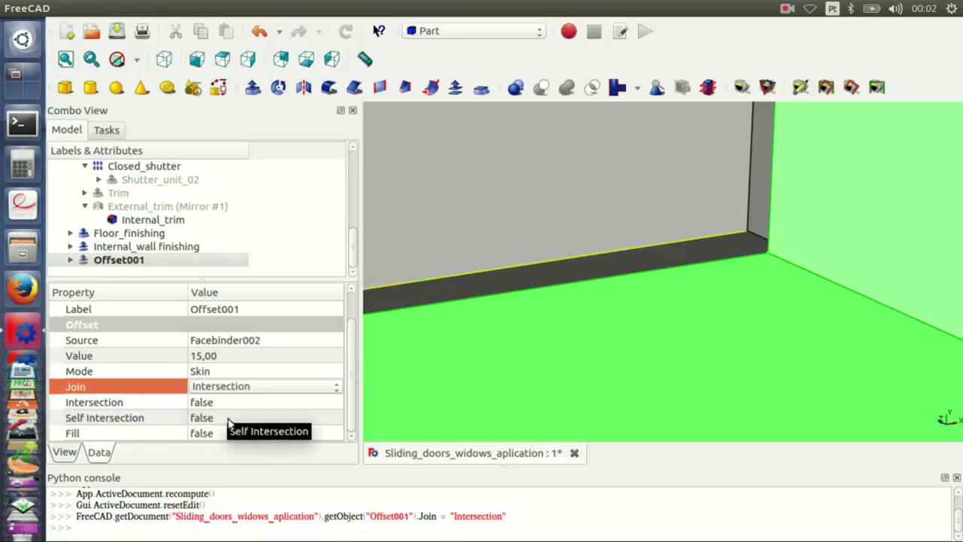
click(201, 433)
click(221, 449)
click(630, 266)
scroll(649, 273, down, 5)
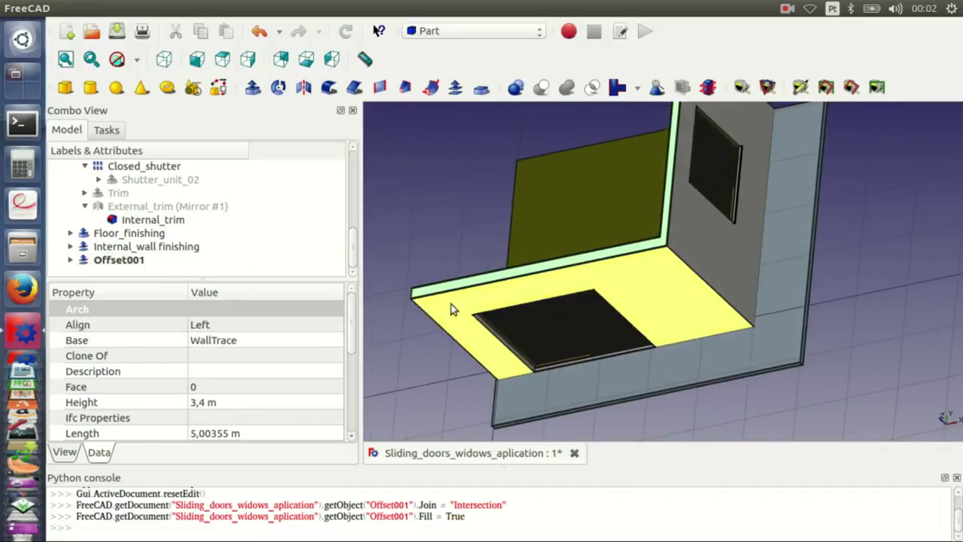
Relabel Offset001 using the name copied from Internal_wall finishing
click(122, 260)
click(179, 247)
click(172, 309)
key(ctrl+c)
click(119, 259)
double_click(251, 308)
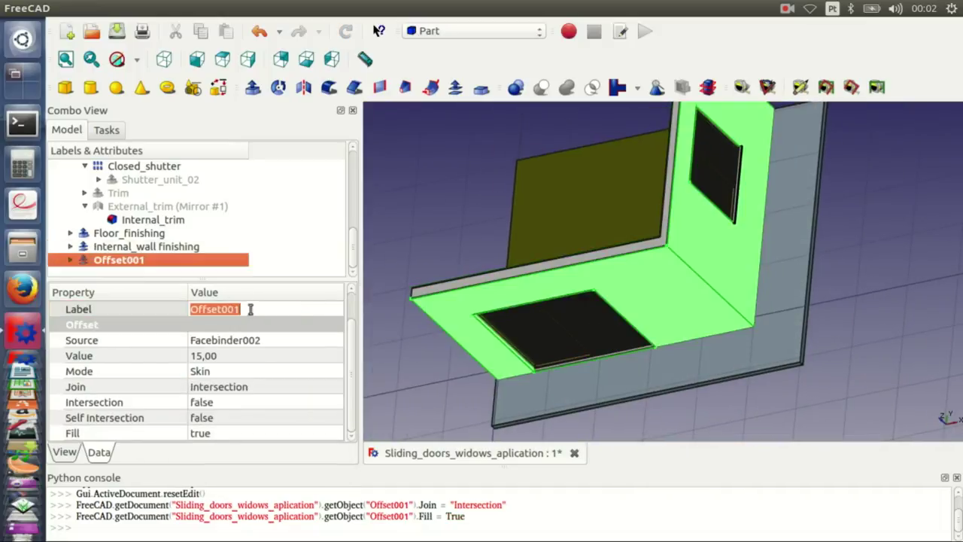
key(ctrl+v)
key(Return)
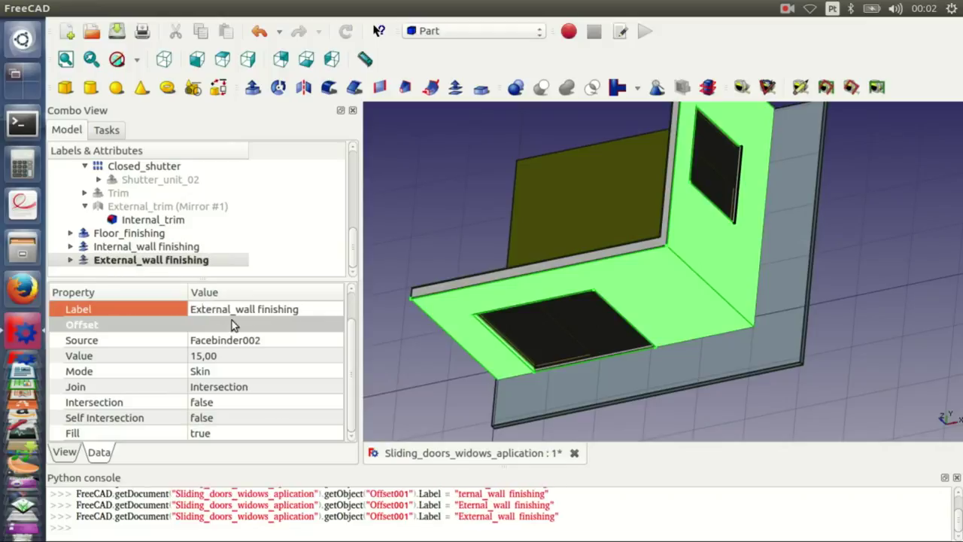
Colour External_wall finishing orange through its Appearance settings
right_click(177, 267)
click(203, 384)
click(196, 175)
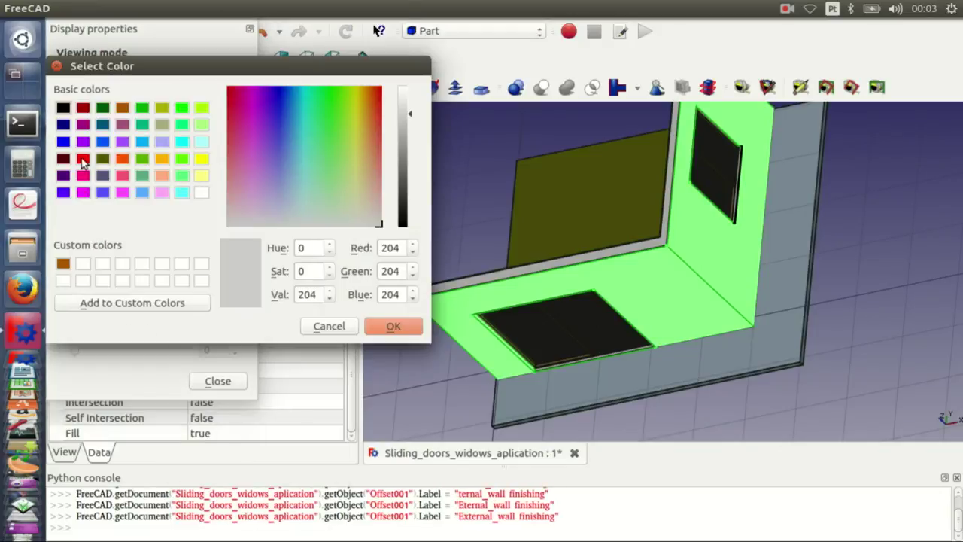
click(83, 158)
click(162, 159)
click(393, 326)
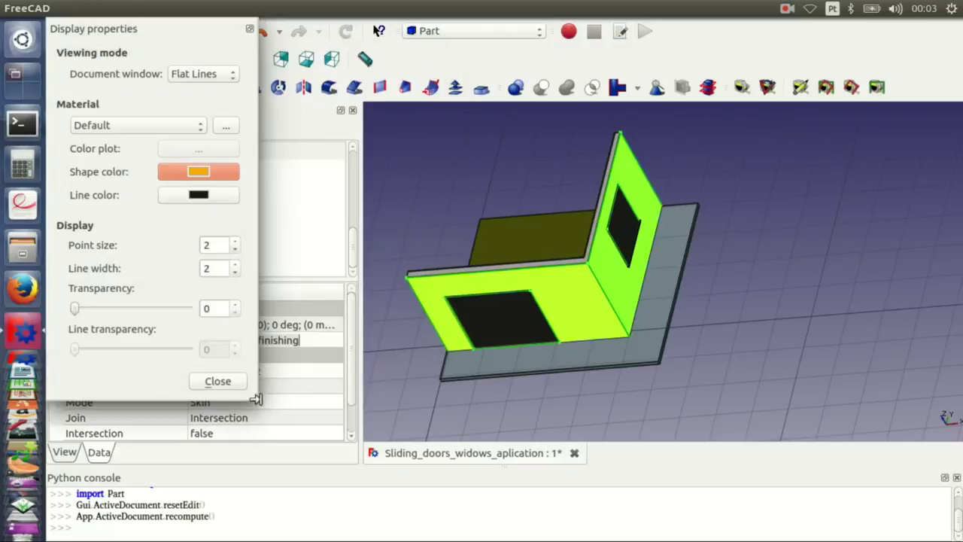
click(218, 381)
Switch to an isometric perspective view, save the house, and orbit to the shuttered window
key(0)
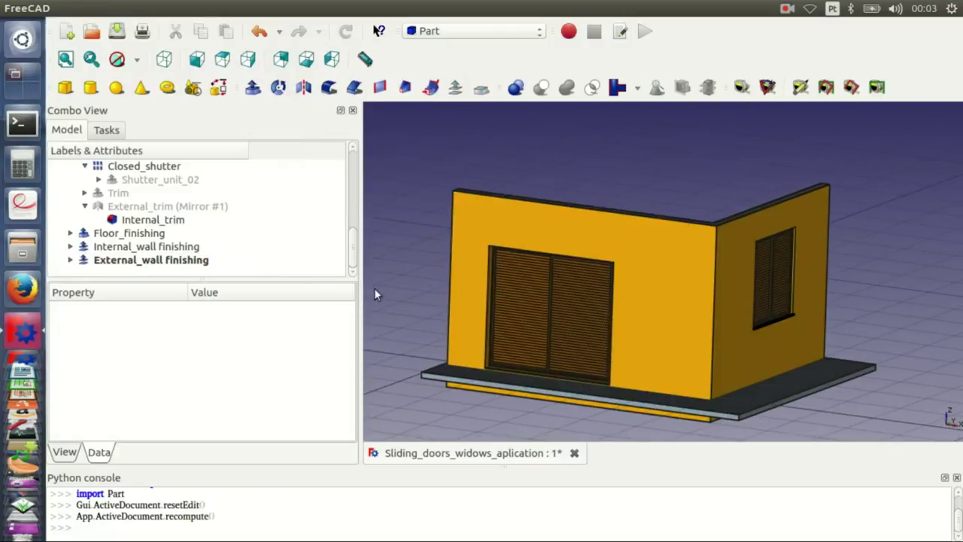
key(v)
key(p)
scroll(413, 299, up, 5)
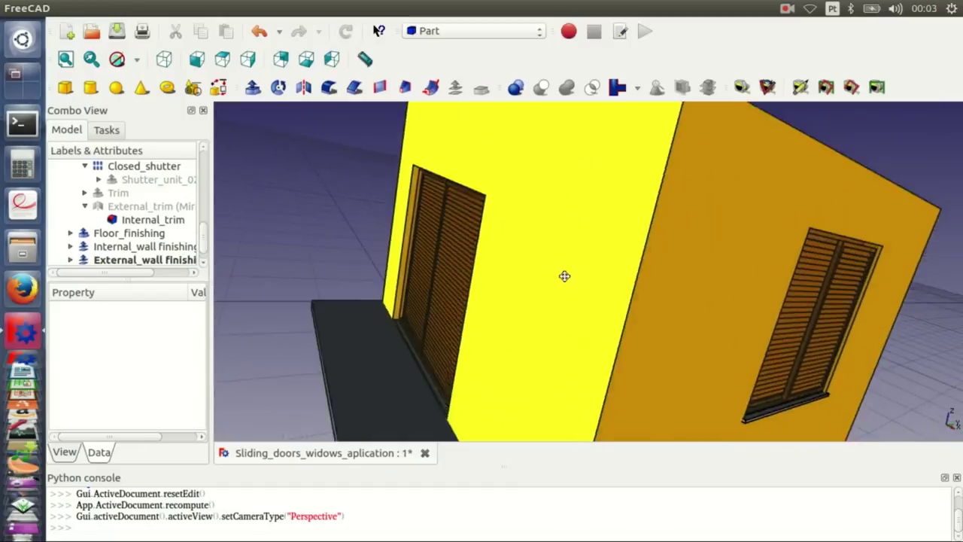
mouse_move(488, 305)
middle_down()
mouse_move(574, 241)
mouse_move(559, 317)
mouse_move(682, 312)
mouse_move(512, 309)
mouse_move(264, 285)
middle_up()
key(ctrl+s)
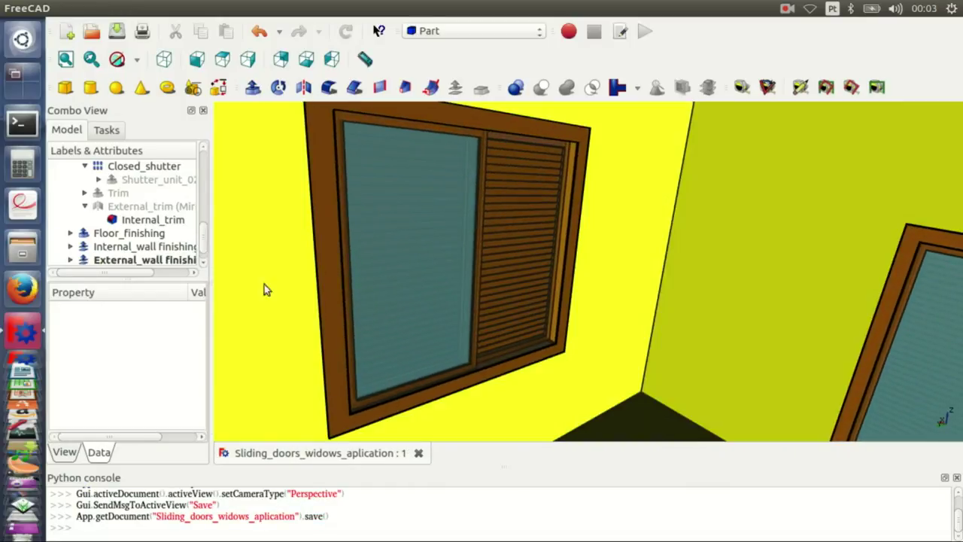
drag(210, 235, 319, 246)
scroll(124, 241, up, 5)
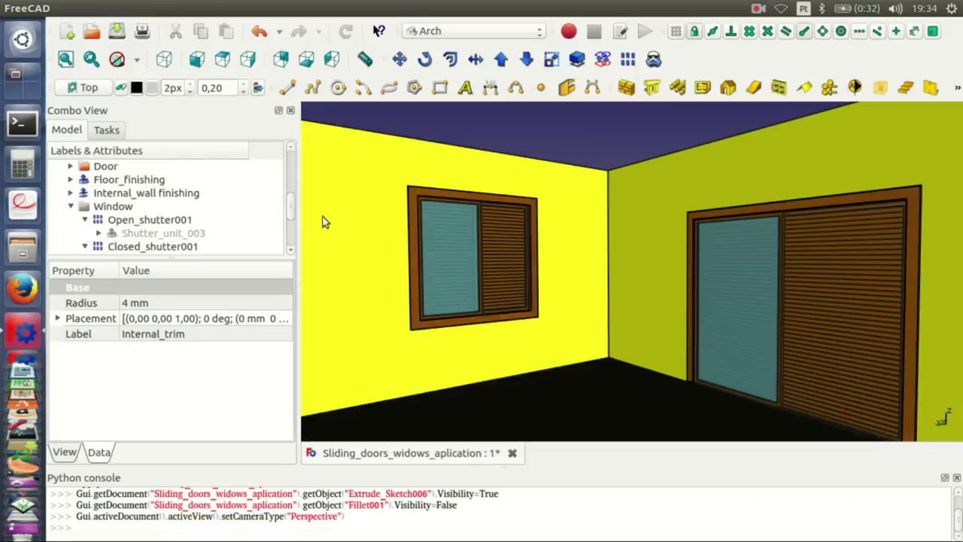
scroll(135, 213, up, 2)
scroll(135, 213, up, 2)
Shorten the window sketch Sketch004's height to 1.3 m
click(135, 207)
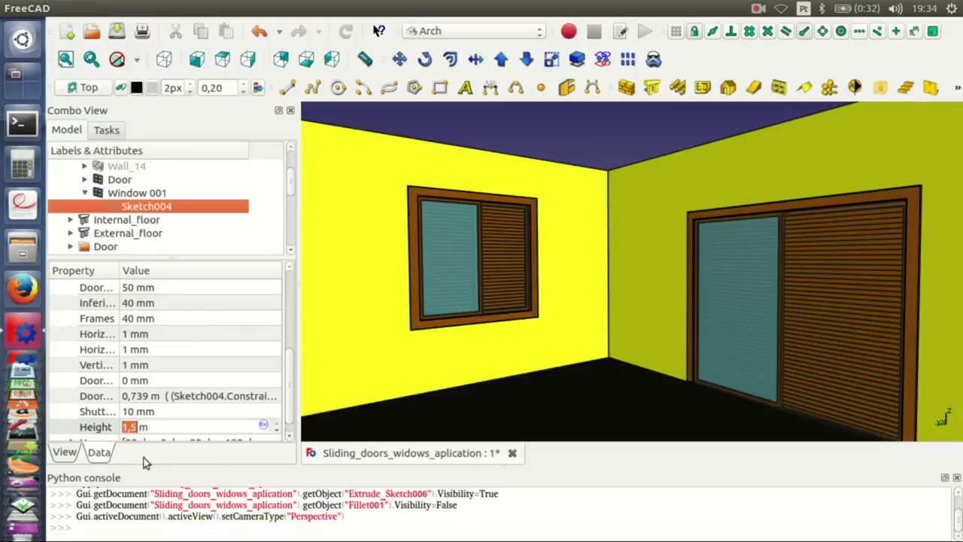
click(132, 427)
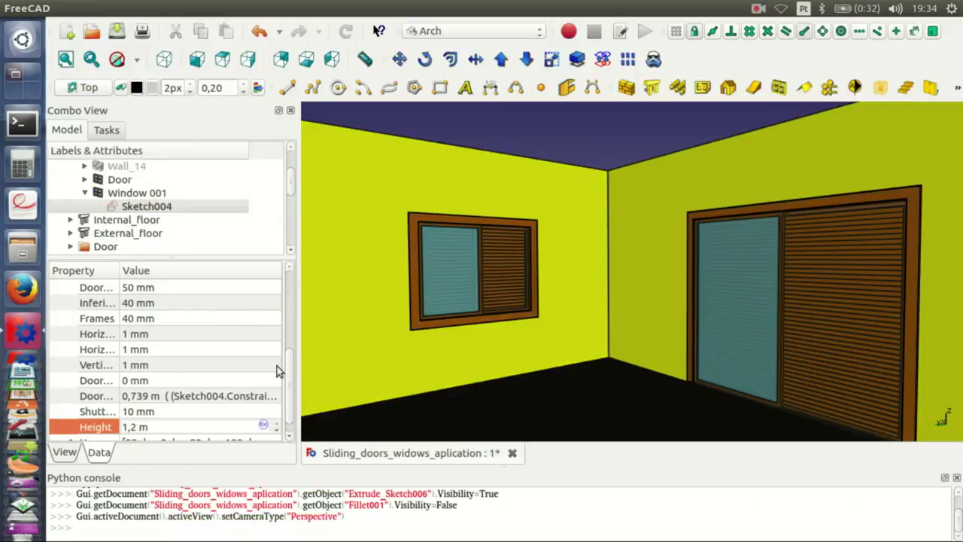
drag(290, 376, 286, 333)
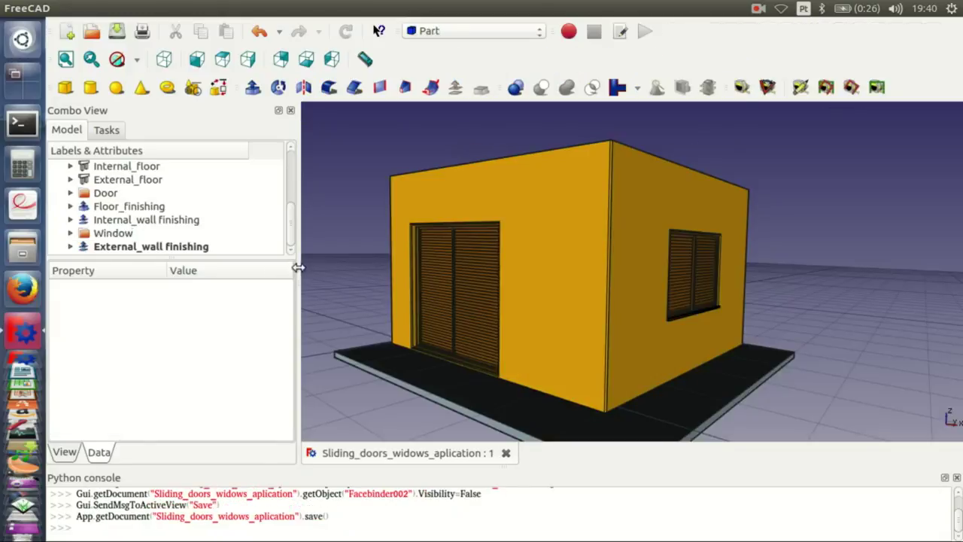
drag(297, 266, 245, 271)
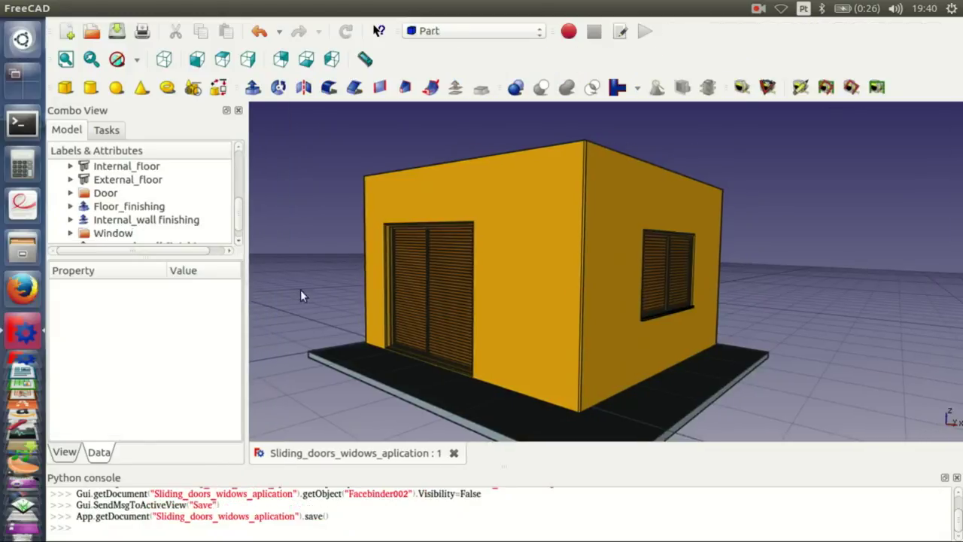
Set the door sketch's Shutter_opening to 800
click(103, 220)
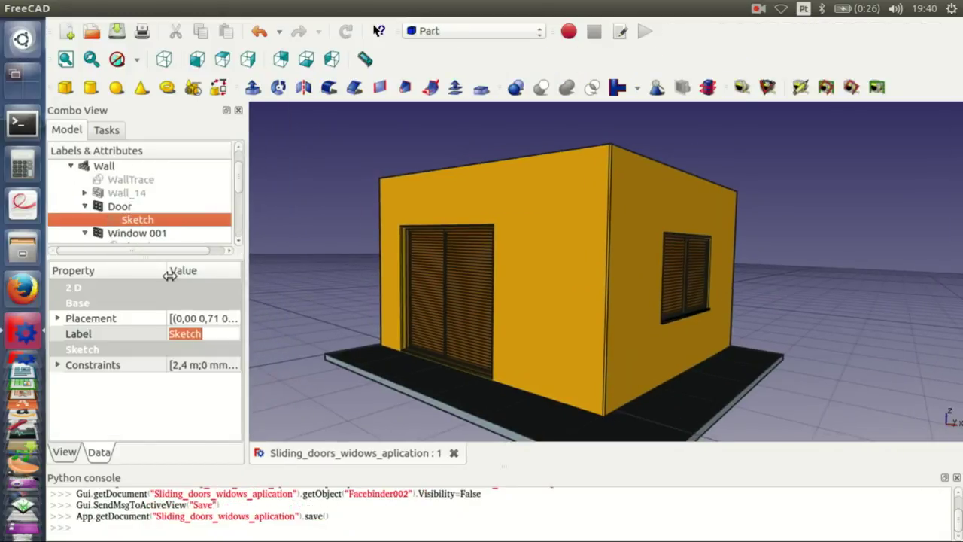
click(57, 364)
scroll(151, 354, down, 3)
scroll(151, 354, down, 5)
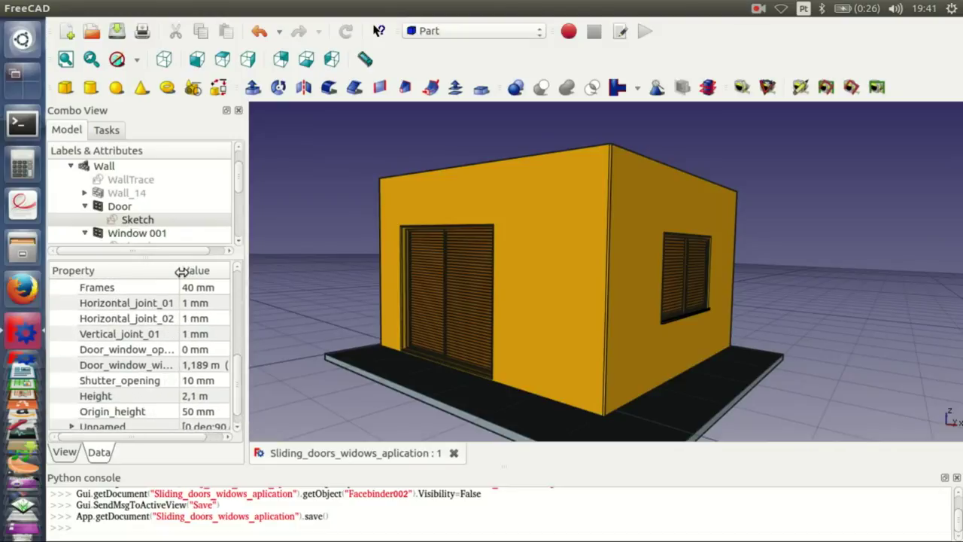
drag(249, 290, 304, 289)
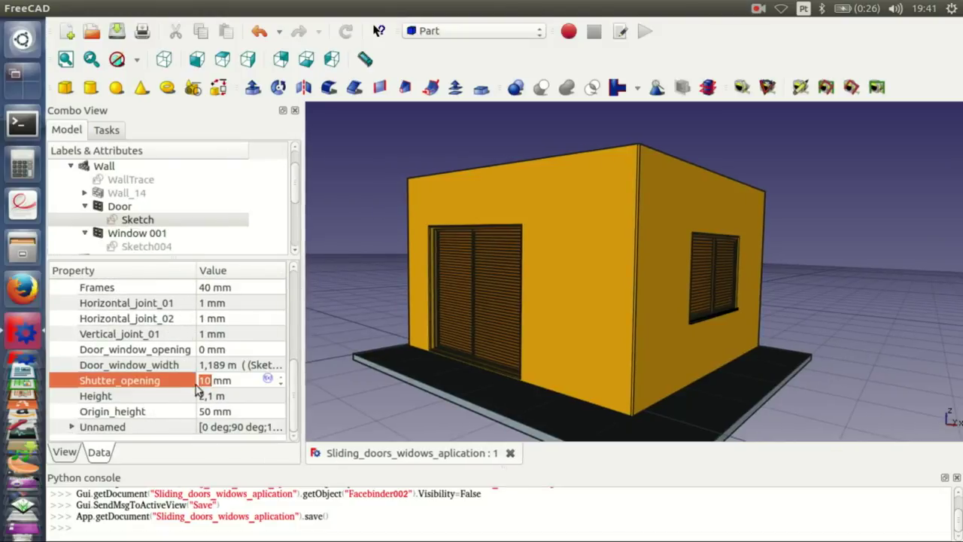
text(800)
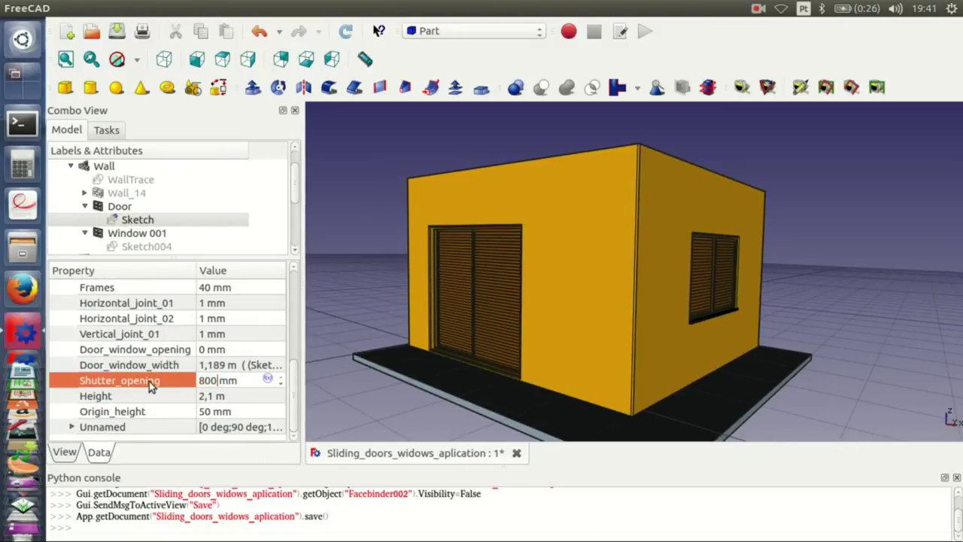
key(Return)
Set the sliding door's Door_window_opening to 0,6 m
middle_drag(579, 321, 212, 381)
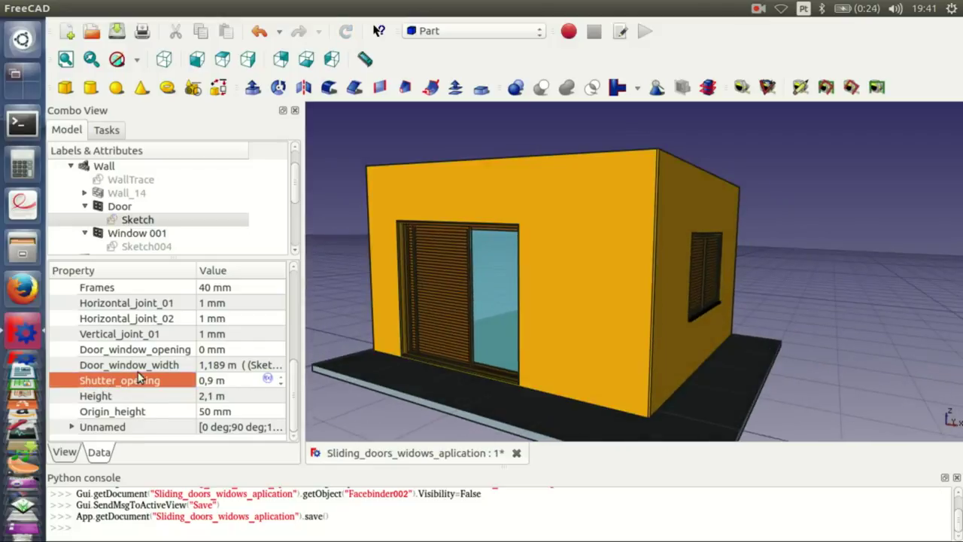
mouse_move(294, 413)
mouse_down()
mouse_move(292, 377)
mouse_move(295, 406)
mouse_up()
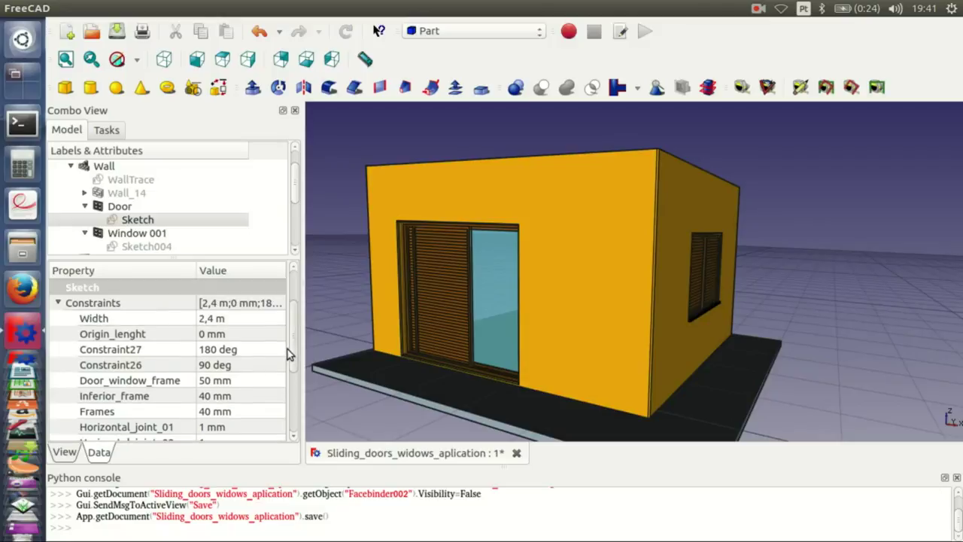
click(189, 367)
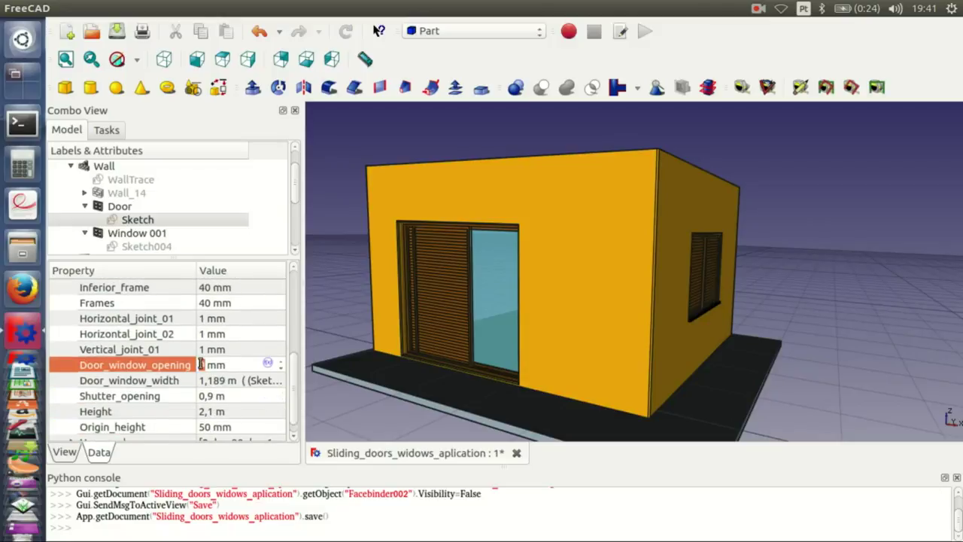
text(600)
key(Return)
mouse_move(541, 336)
middle_down()
mouse_move(580, 297)
mouse_move(381, 261)
middle_up()
Give the window Shutter_opening 0,7 m and Door_window_opening 0,6 m
click(128, 246)
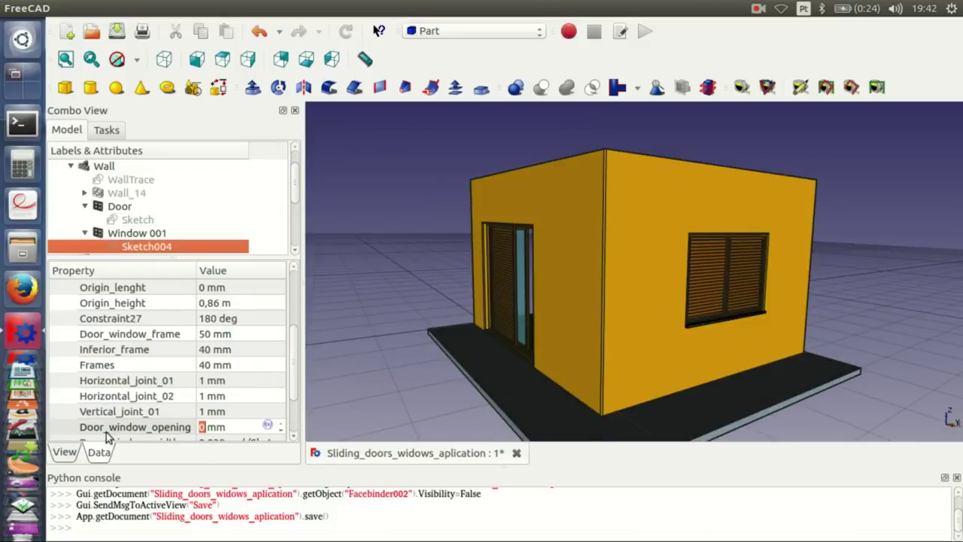
scroll(293, 441, down, 1)
click(213, 407)
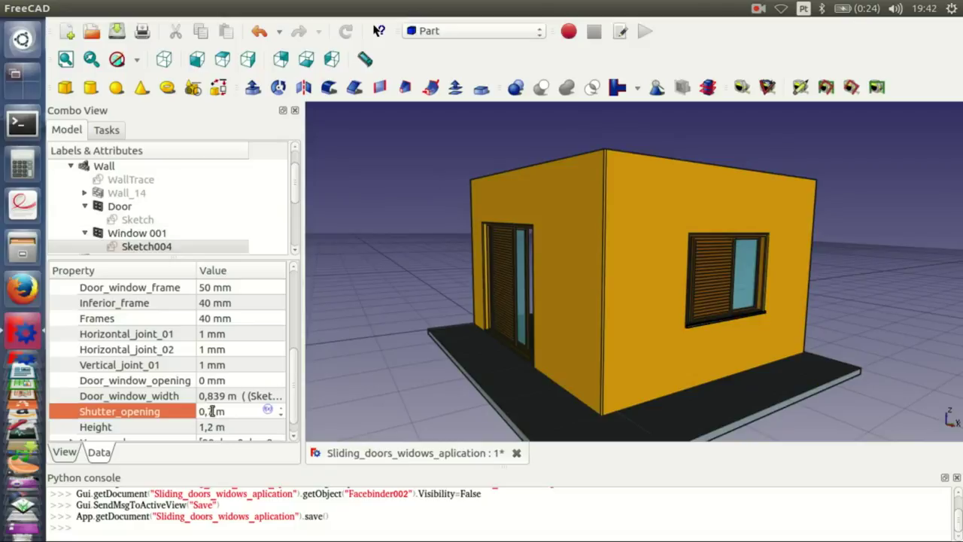
click(201, 380)
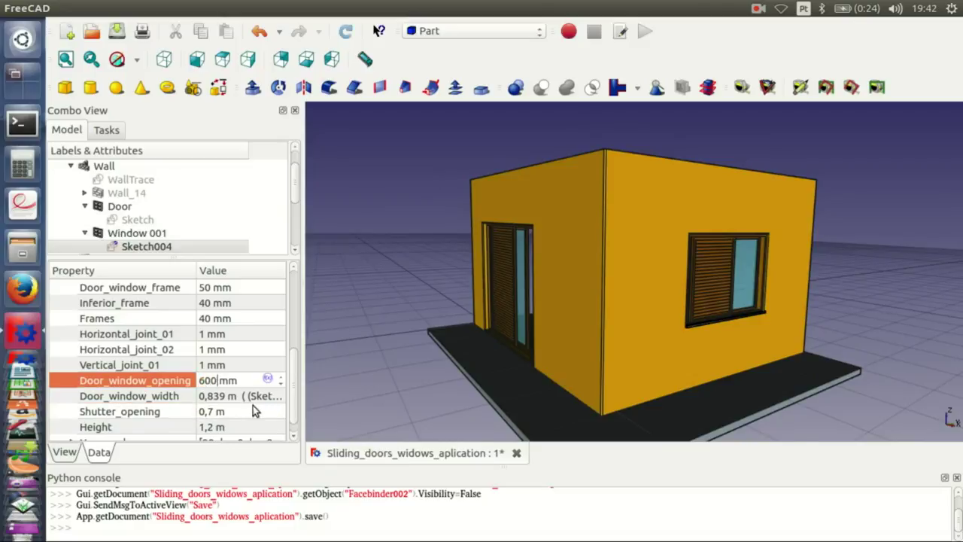
key(Return)
mouse_move(527, 301)
middle_down()
mouse_move(623, 279)
mouse_move(701, 279)
middle_up()
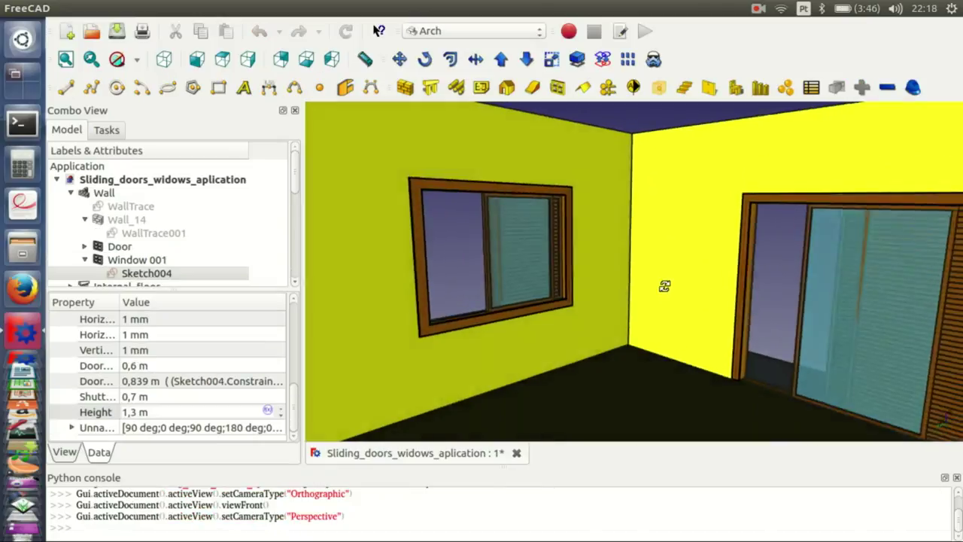
Set the trim sketch Sketch007's Trim to 80 mm
middle_drag(665, 286, 172, 263)
scroll(172, 262, down, 3)
scroll(140, 240, up, 1)
scroll(111, 235, down, 1)
click(146, 206)
click(143, 395)
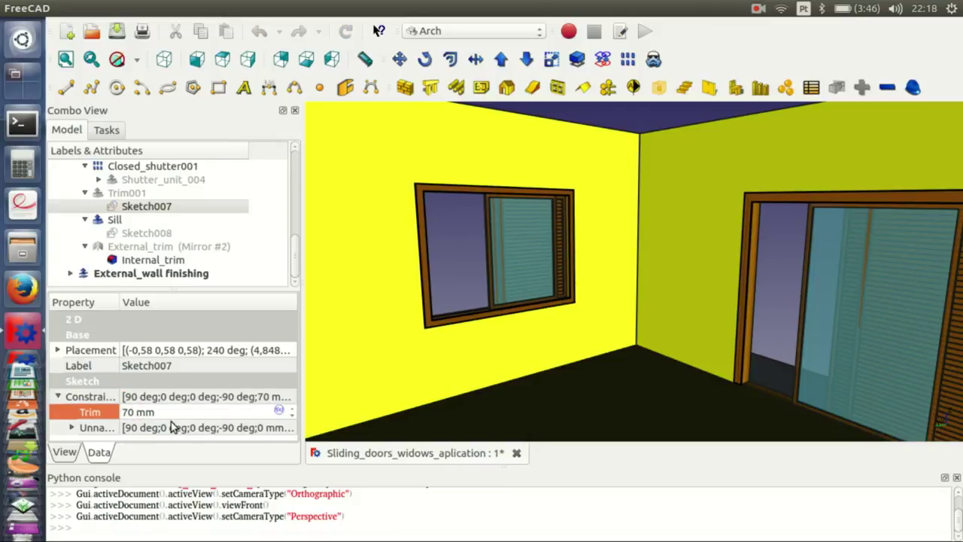
click(132, 412)
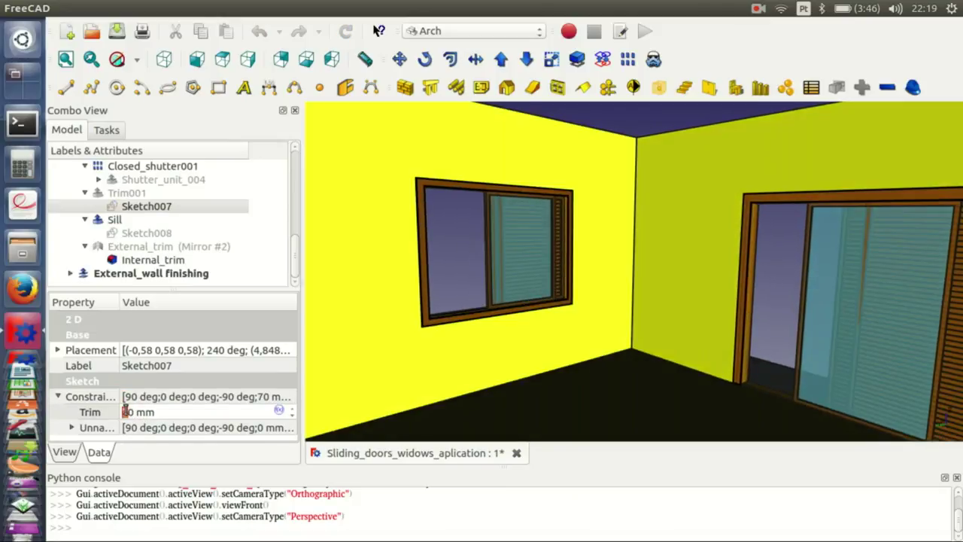
Move the door sketch 1 m further along x, to 4103.13 mm
middle_drag(542, 273, 596, 288)
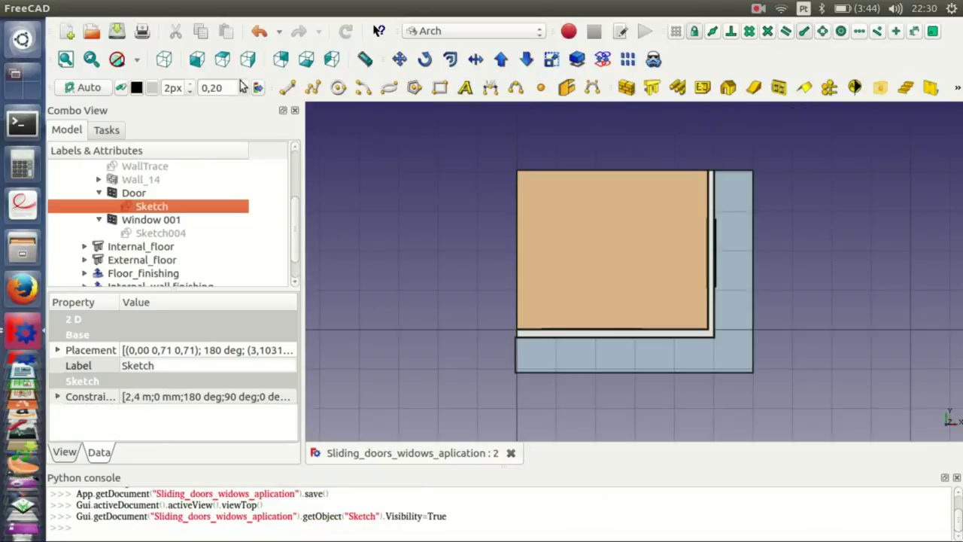
click(196, 58)
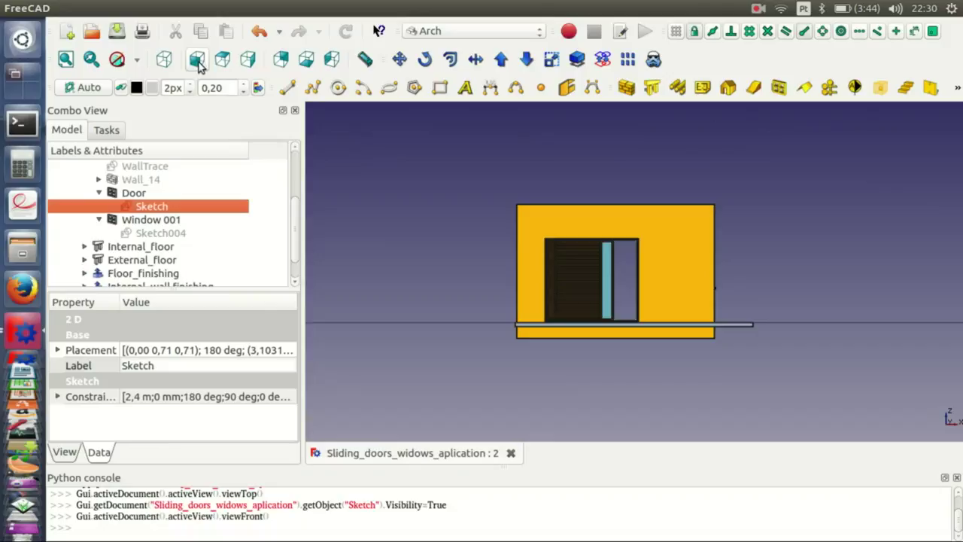
key(v)
key(p)
click(57, 350)
click(72, 396)
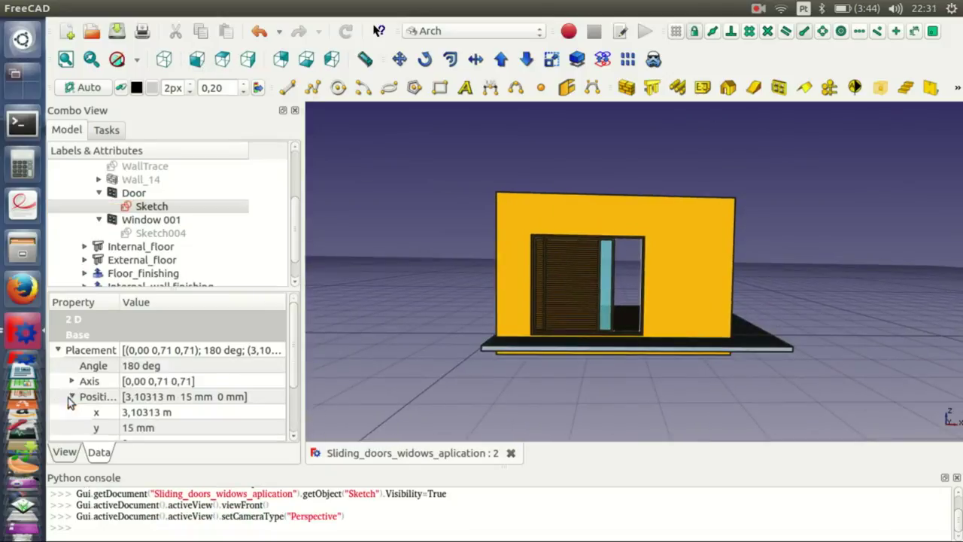
scroll(294, 387, down, 1)
click(158, 395)
click(413, 393)
mouse_move(413, 392)
middle_down()
mouse_move(546, 381)
mouse_move(710, 339)
mouse_move(753, 321)
mouse_move(753, 286)
middle_up()
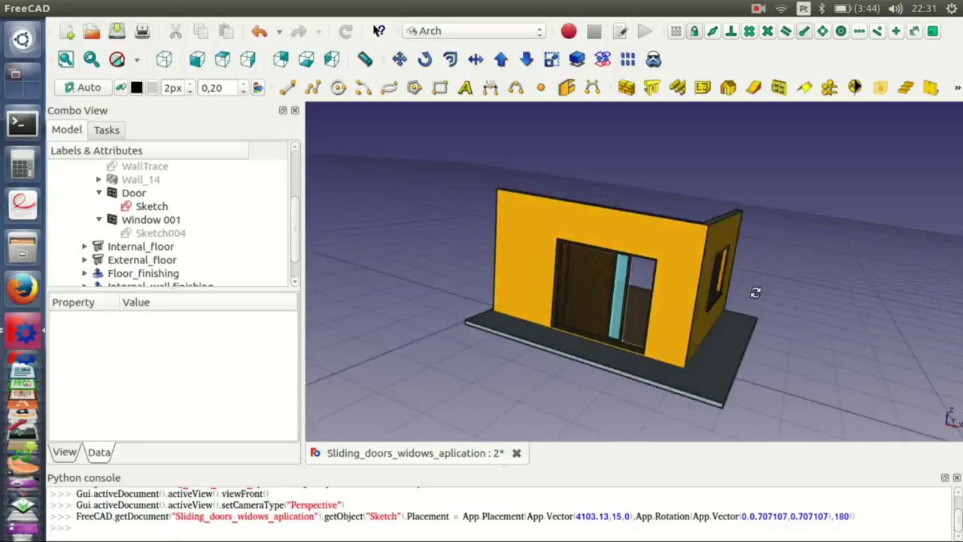
Set window sketch Sketch004's Placement y position to 2,3 m
click(145, 233)
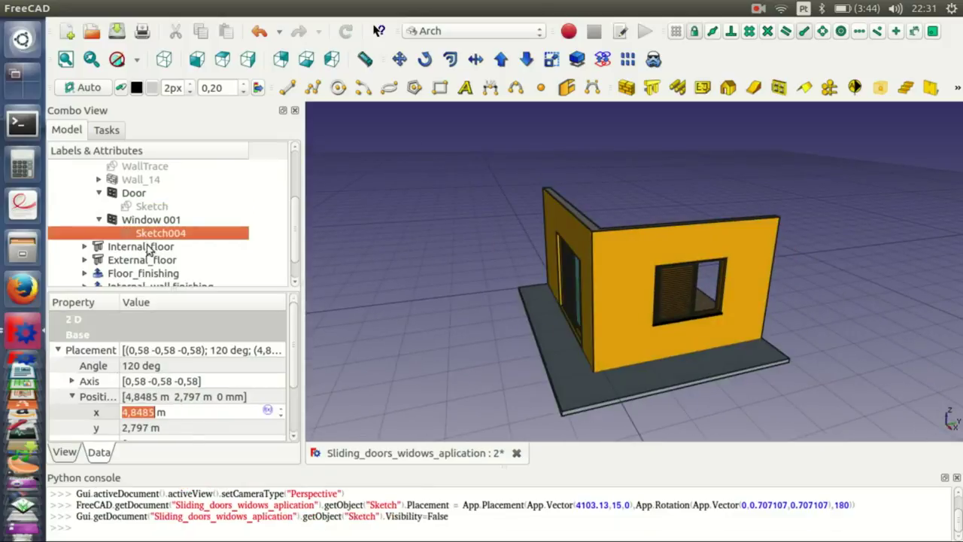
click(147, 413)
click(280, 415)
click(430, 366)
mouse_move(430, 366)
middle_down()
mouse_move(570, 319)
mouse_move(645, 310)
middle_up()
click(163, 239)
triple_click(143, 427)
text(2,3)
scroll(645, 310, up, 3)
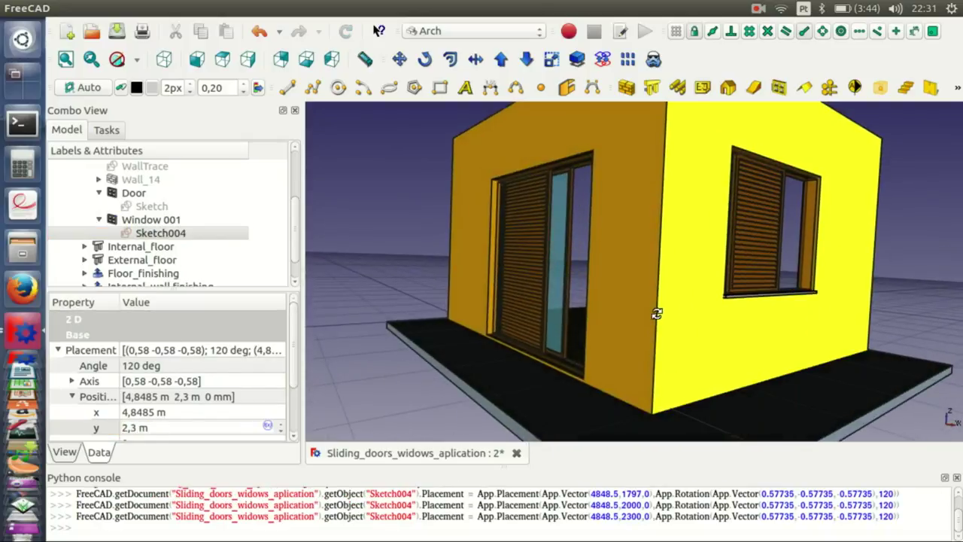